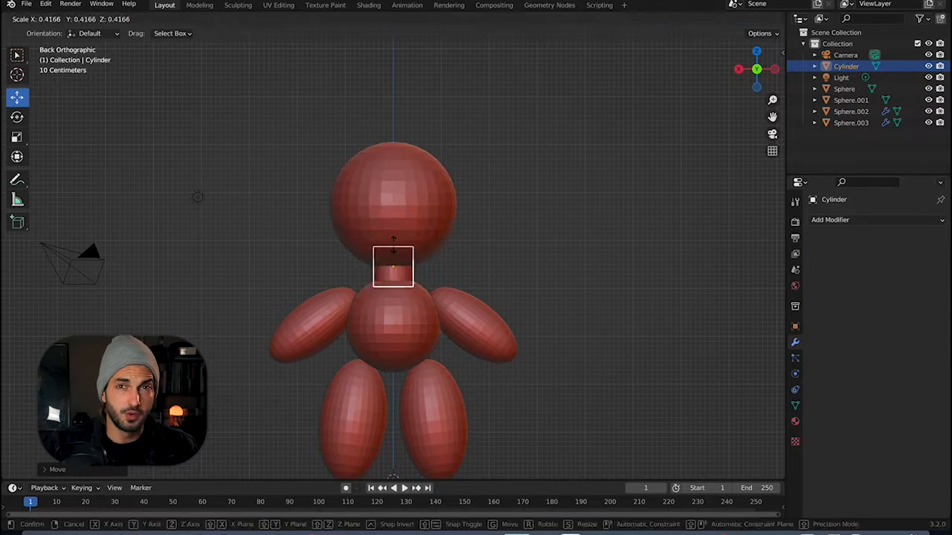
Fit the neck cylinder between head and torso, and resize and reposition the mirrored upper arms and forearms.
left_click(404, 216)
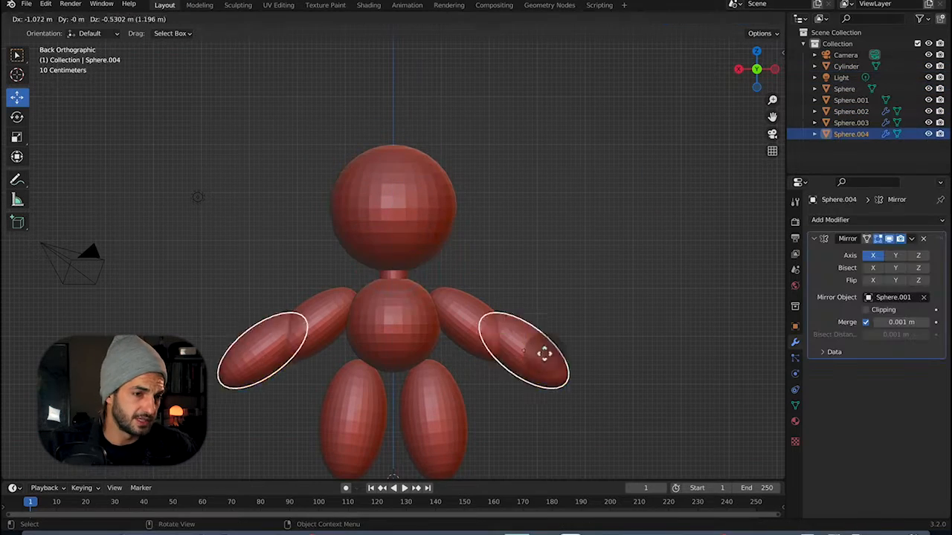
left_click(470, 322)
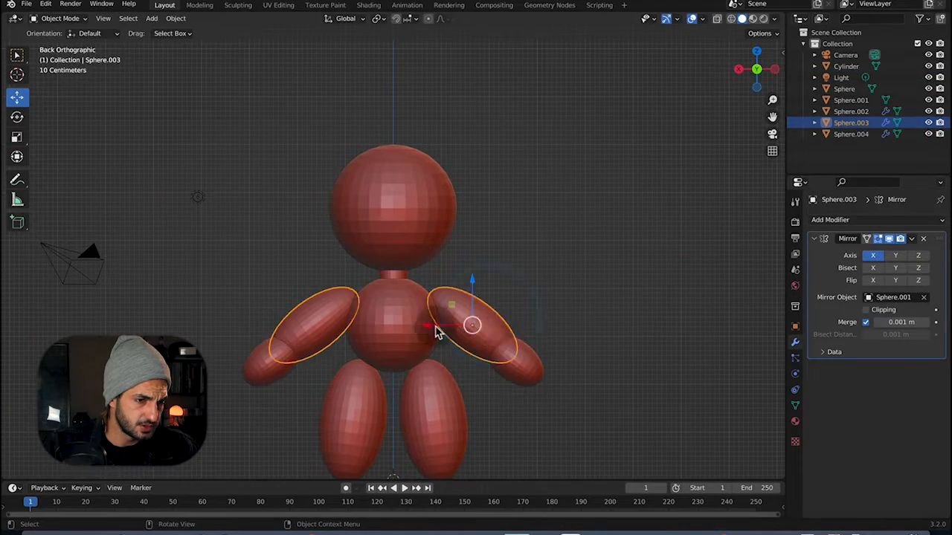
key("s")
left_click(22, 120)
left_click_drag(464, 266, 464, 262)
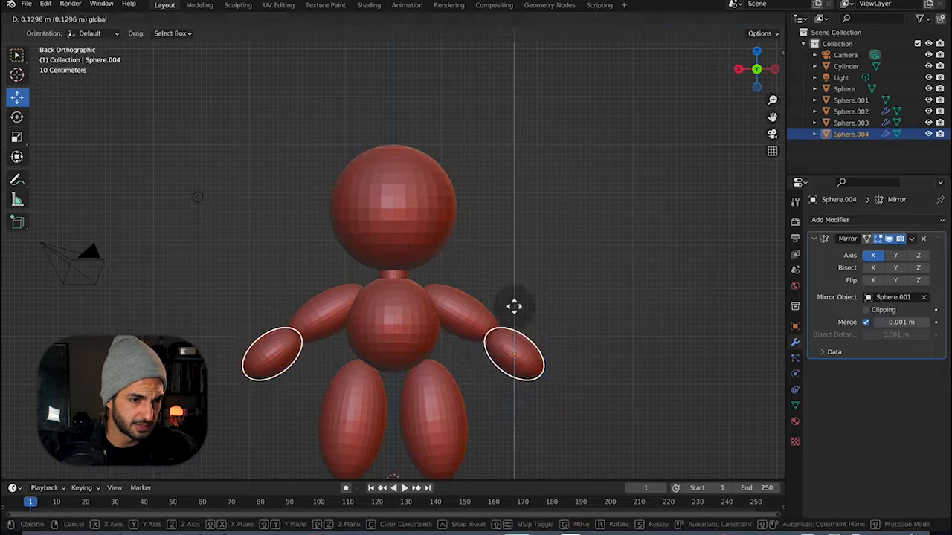
left_click(511, 353)
Duplicate the mirrored leg and rotate the copy 90° about the X axis so it lies flat as a foot.
left_click(446, 402)
key("shift+d")
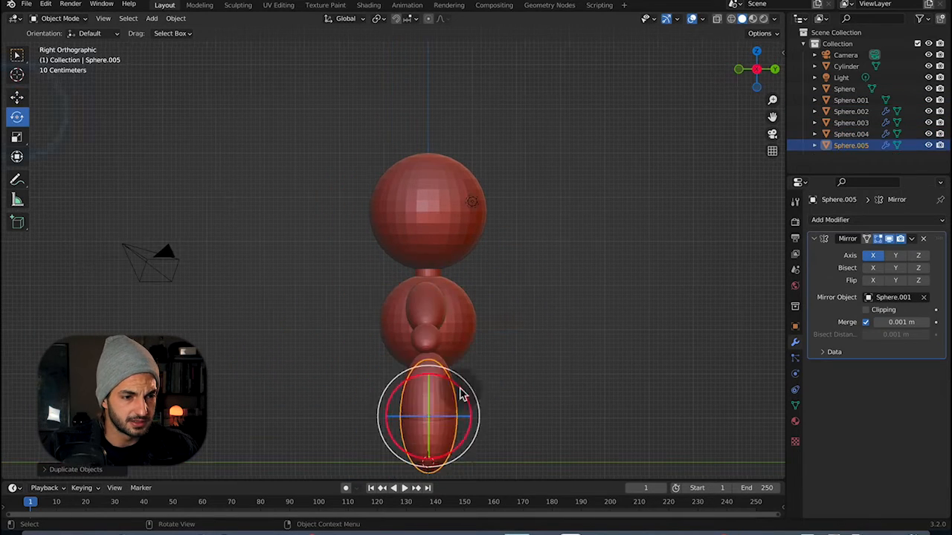
left_click(462, 394)
left_click(453, 431)
type("ry90")
key("Return")
type("r")
type("x")
type("90")
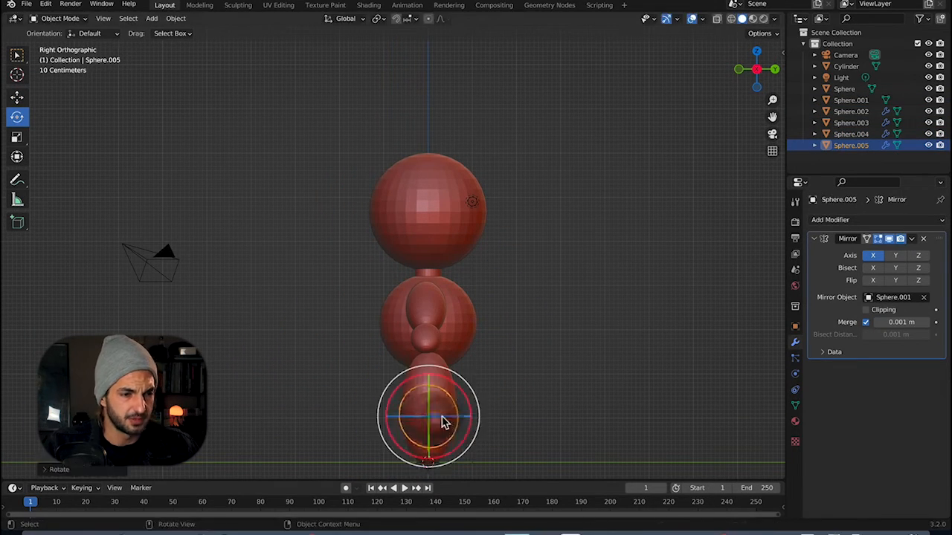
key("Return")
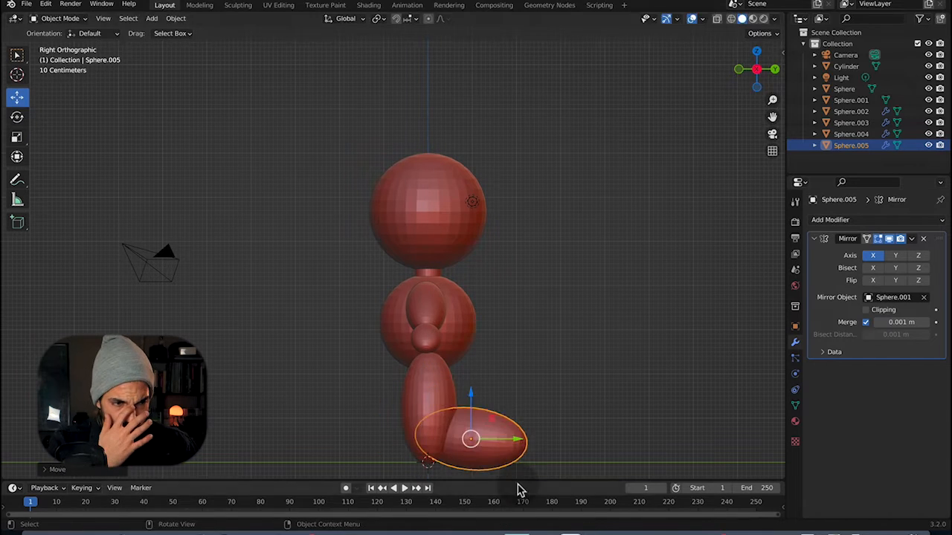
Scale the feet down and move them back under the legs, resizing and angling the legs to fit.
key("s")
left_click(506, 468)
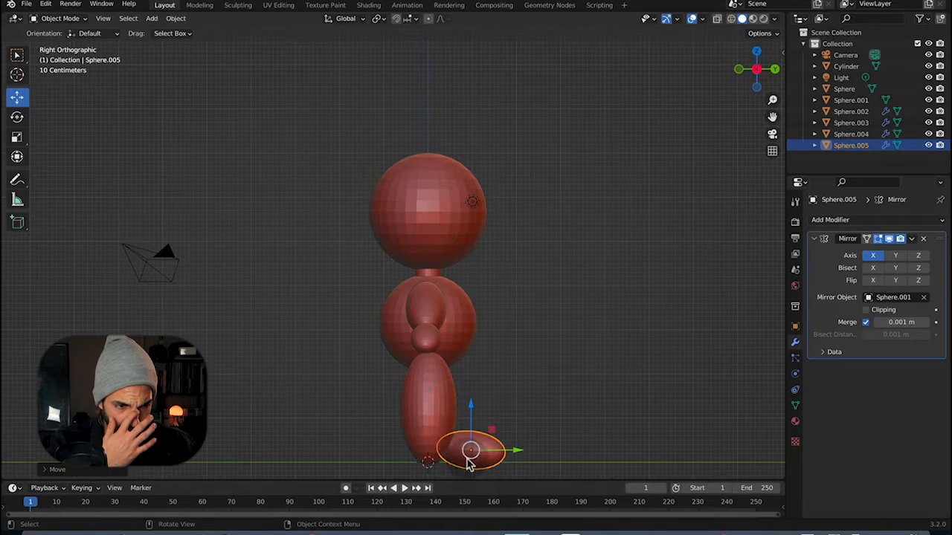
left_click_drag(515, 449, 488, 449)
left_click(17, 117)
left_click(427, 398)
key("s")
left_click(475, 482)
left_click(462, 451)
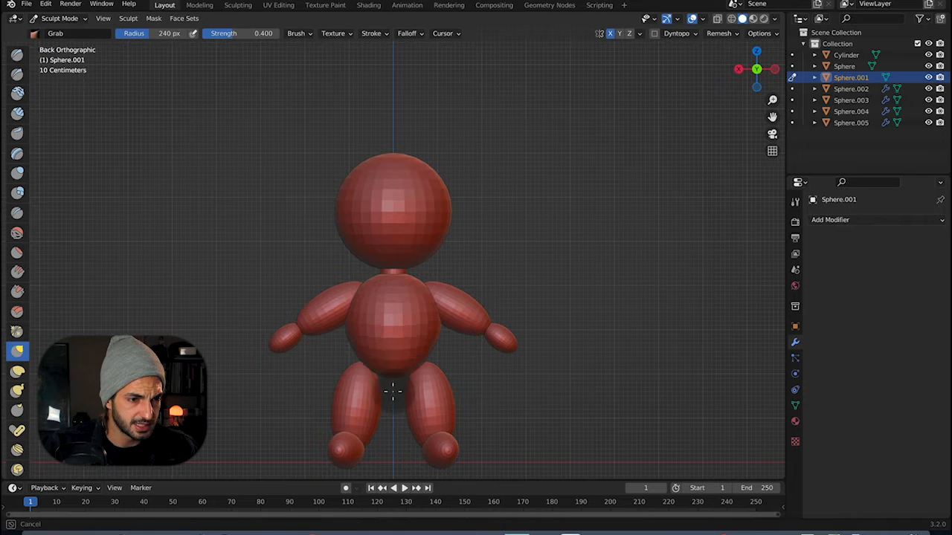
Reshape the torso's underside with the Grab brush and scale the upper torso sphere down above the belly.
left_click_drag(393, 391, 349, 374)
left_click(60, 19)
left_click(60, 32)
left_click(441, 197)
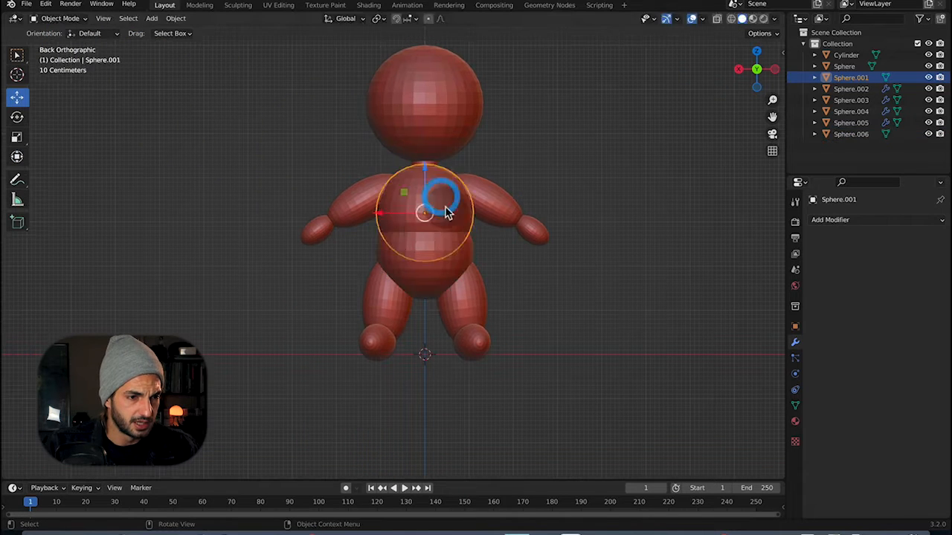
key("s")
left_click(506, 282)
Reshape the head sphere with the Grab brush, working on the face in side view and narrowing the sides from the back.
left_click(425, 103)
left_click(768, 72)
left_click(62, 19)
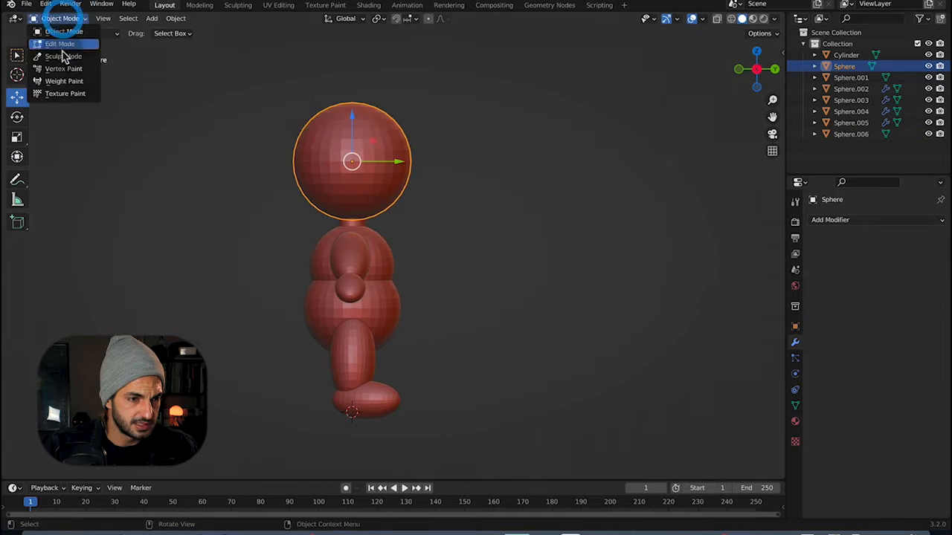
left_click(63, 56)
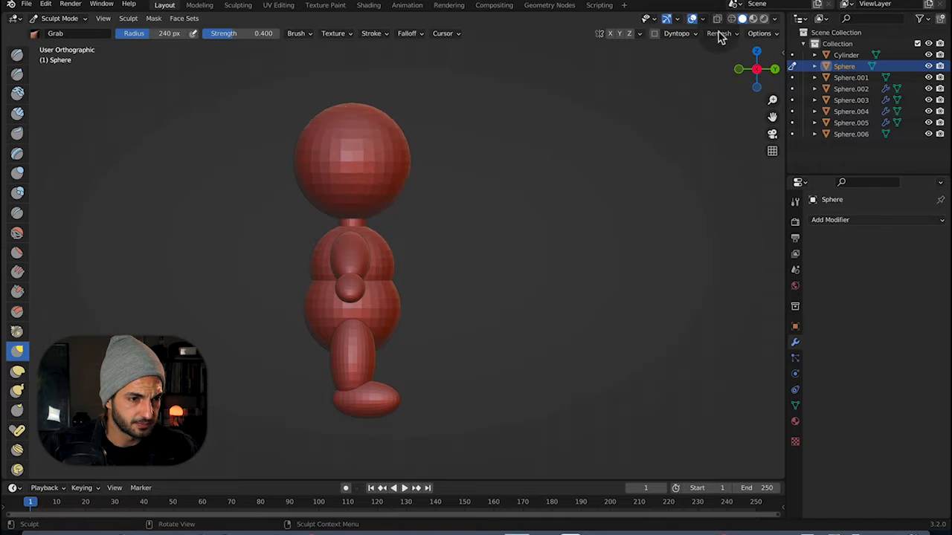
left_click_drag(401, 182, 413, 191)
left_click(771, 75)
left_click_drag(378, 158, 383, 158)
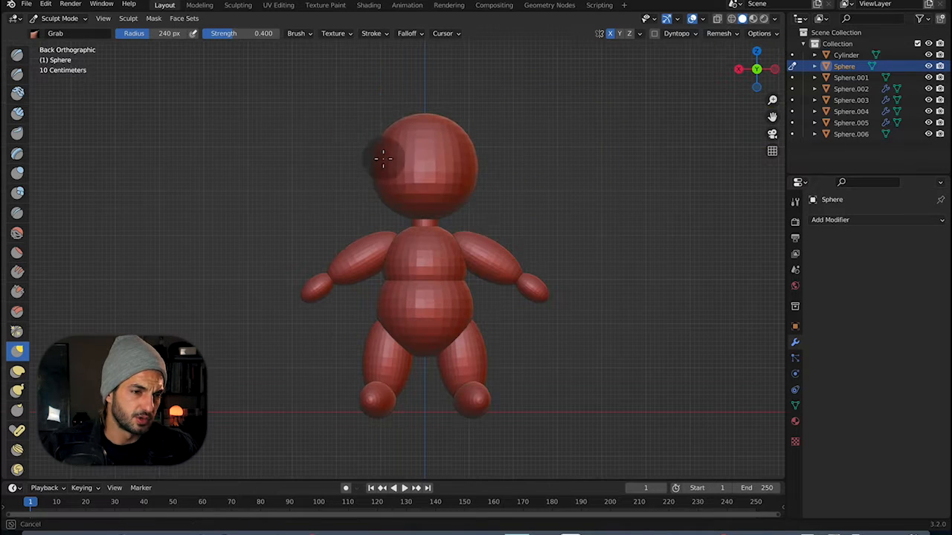
Slim the mirrored upper arms and pull them into the shoulders with the Grab brush in back and side views.
key("Tab")
key("Tab")
left_click(419, 229)
left_click(485, 255)
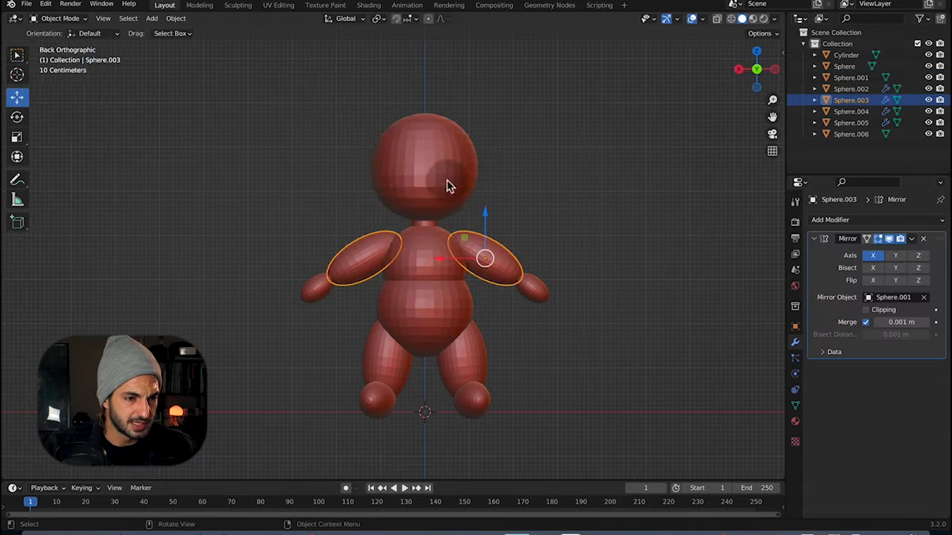
left_click(63, 18)
left_click(64, 57)
left_click_drag(451, 239, 435, 230)
left_click_drag(513, 260, 488, 243)
left_click(774, 69)
left_click_drag(456, 250, 447, 251)
left_click(437, 278)
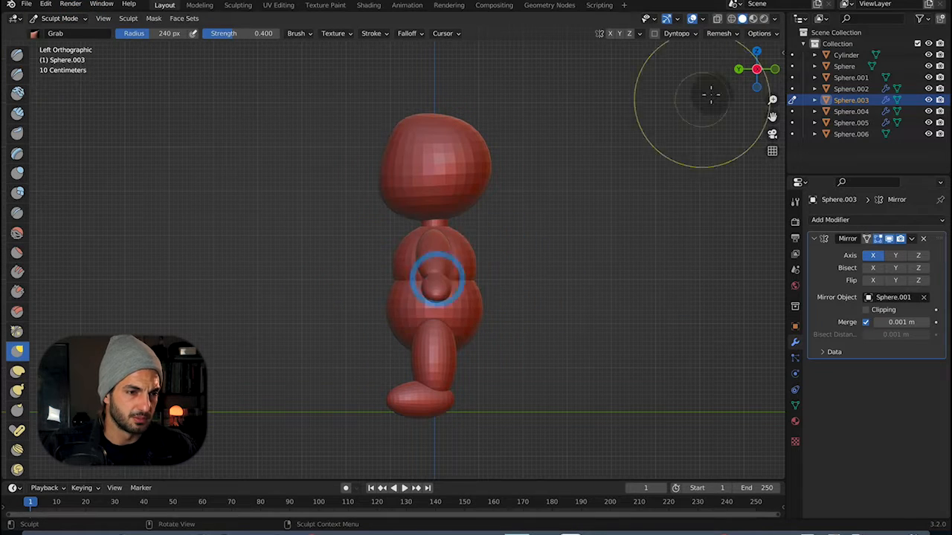
Switch sculpting to the forearm spheres and reshape them with the Grab brush in side and back views.
left_click(850, 111)
left_click(792, 111)
left_click_drag(438, 290, 434, 283)
left_click(738, 69)
left_click_drag(543, 282, 537, 281)
Flatten the feet and reshape the sides of the belly sphere with the Grab brush.
left_click(792, 123)
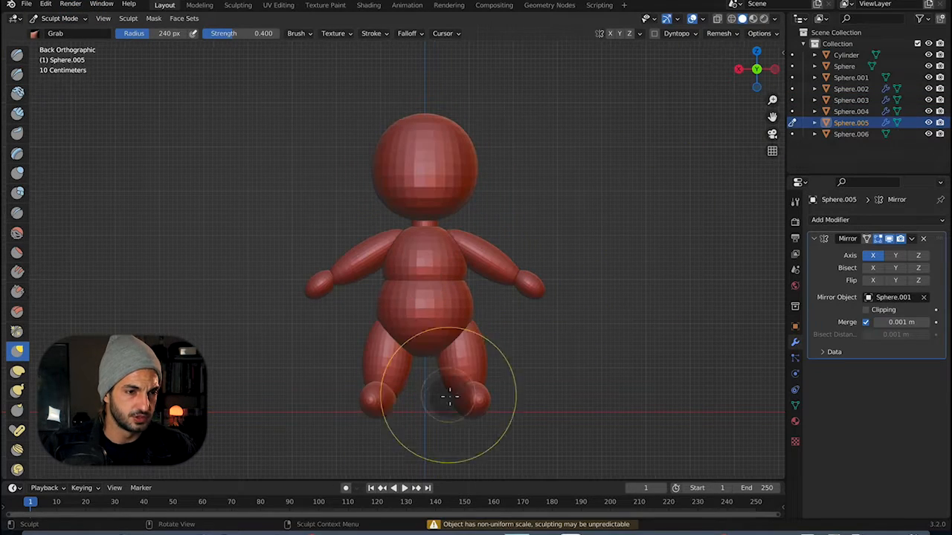
left_click(774, 69)
left_click_drag(451, 395, 419, 399)
left_click(792, 134)
left_click(739, 69)
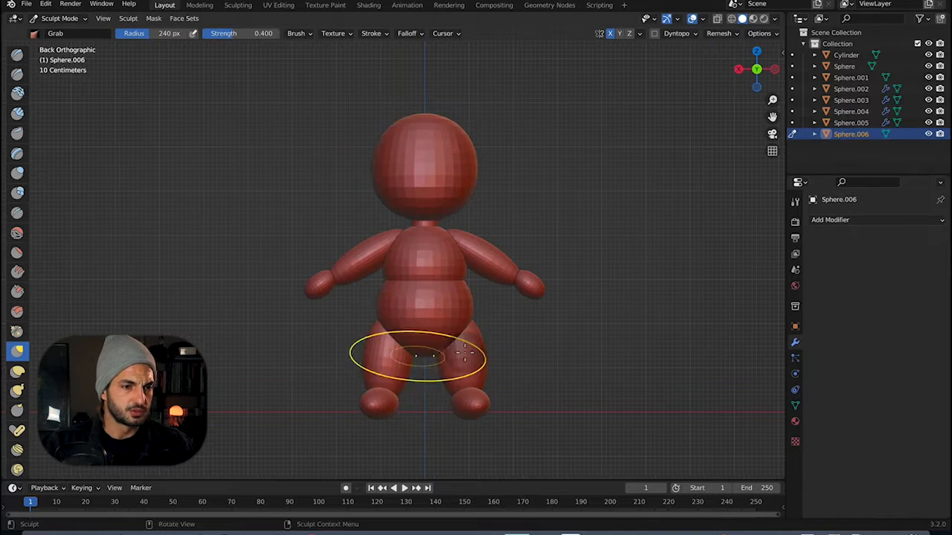
left_click_drag(389, 305, 392, 305)
Adjust the side profiles of the neck, upper torso and belly with the Grab brush, switching the sculpted object for each.
left_click(792, 123)
left_click(791, 55)
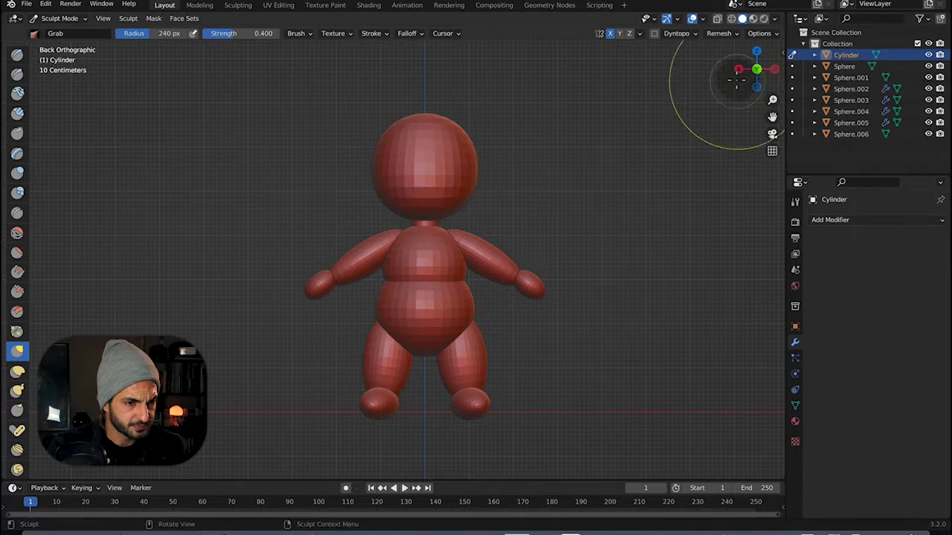
left_click(738, 69)
left_click(792, 67)
left_click(792, 77)
left_click(929, 77)
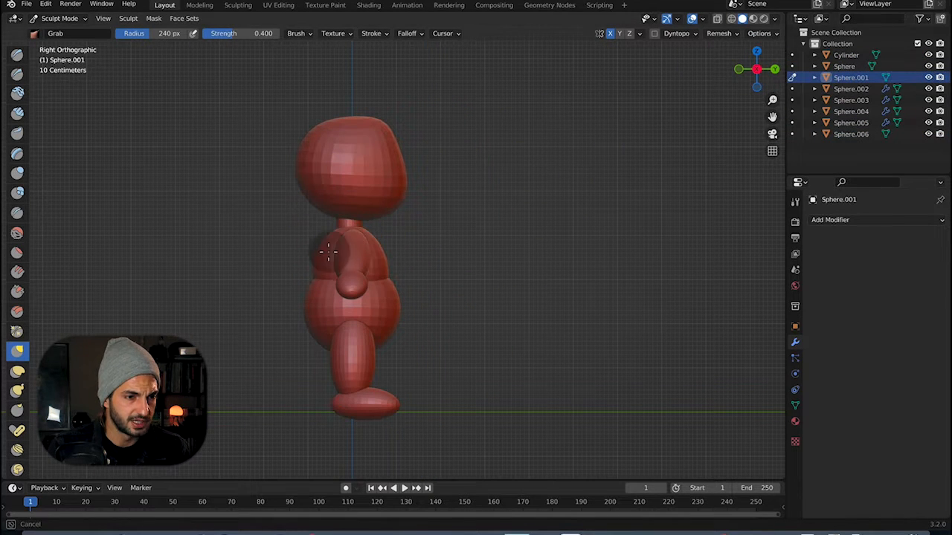
left_click(792, 134)
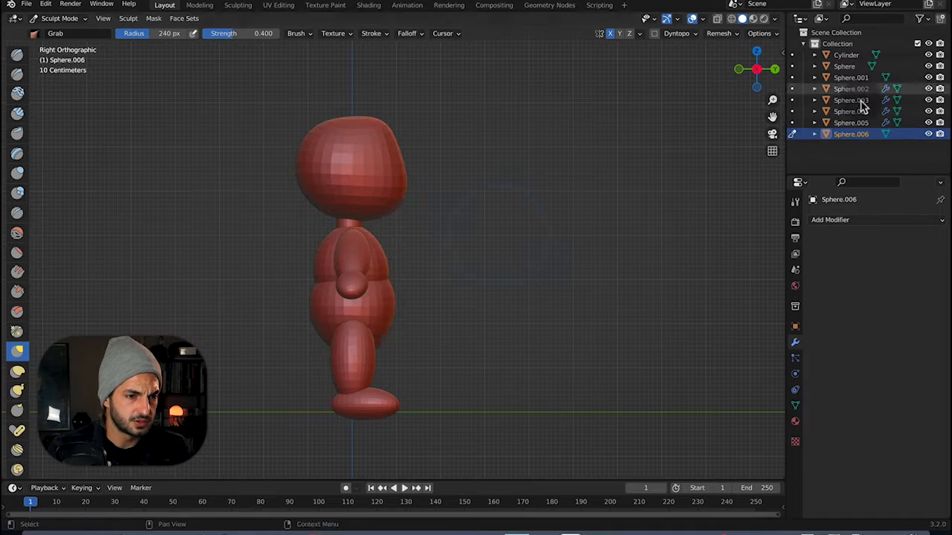
Rename the head sphere to "tete" and make it the sculpted object.
left_click(774, 69)
double_click(844, 67)
type("tete")
key("Return")
left_click(792, 134)
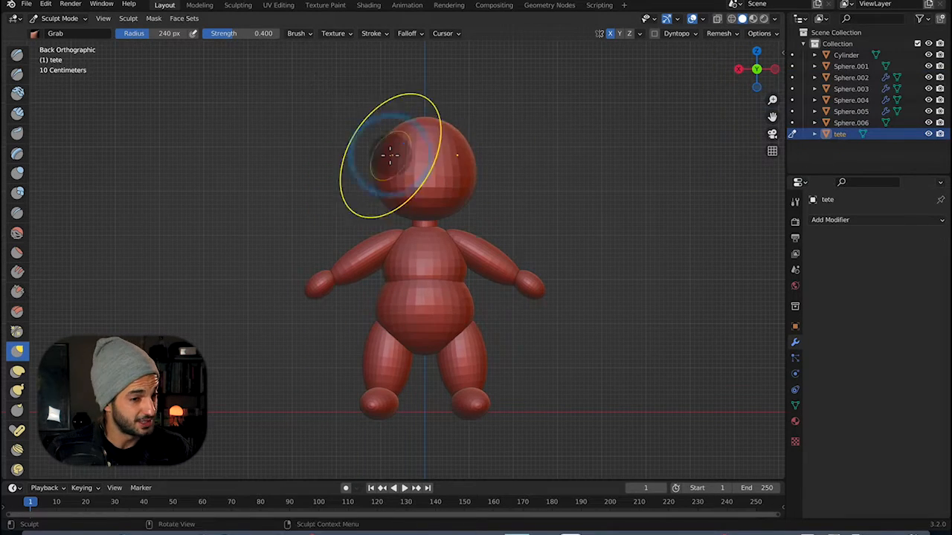
Add a UV sphere in Object Mode, scale it down and move it onto the face as one eye.
key("KP_Decimal")
left_click(68, 18)
left_click(153, 18)
left_click(266, 67)
scroll(400, 251, "down", 6)
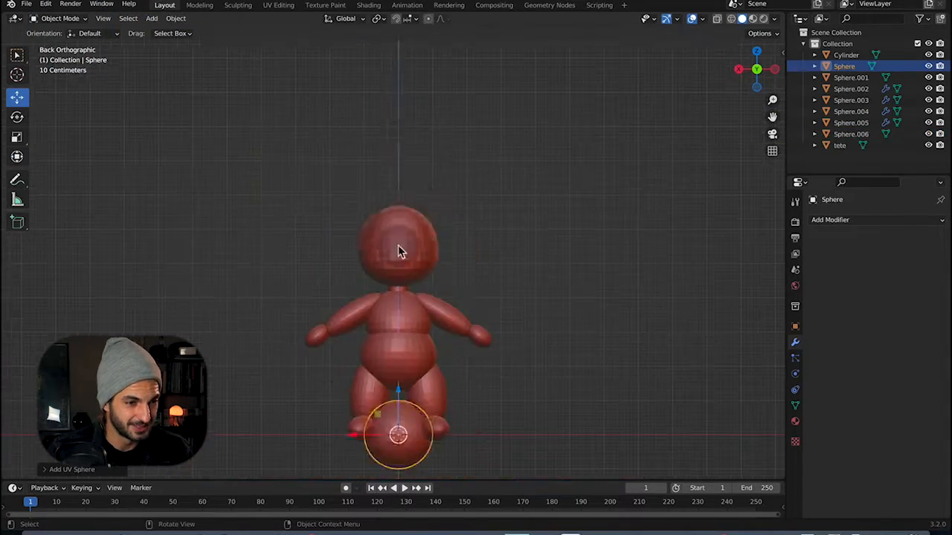
left_click(738, 69)
key("s")
mouse_move(398, 389)
left_mouse_down()
mouse_move(397, 199)
mouse_move(384, 191)
left_mouse_up()
left_click(775, 69)
left_click_drag(350, 238, 364, 240)
Add a Mirror modifier to the eye sphere with the head "tete" as its mirror object.
left_click(832, 220)
left_click(692, 350)
left_click(924, 297)
left_click(385, 261)
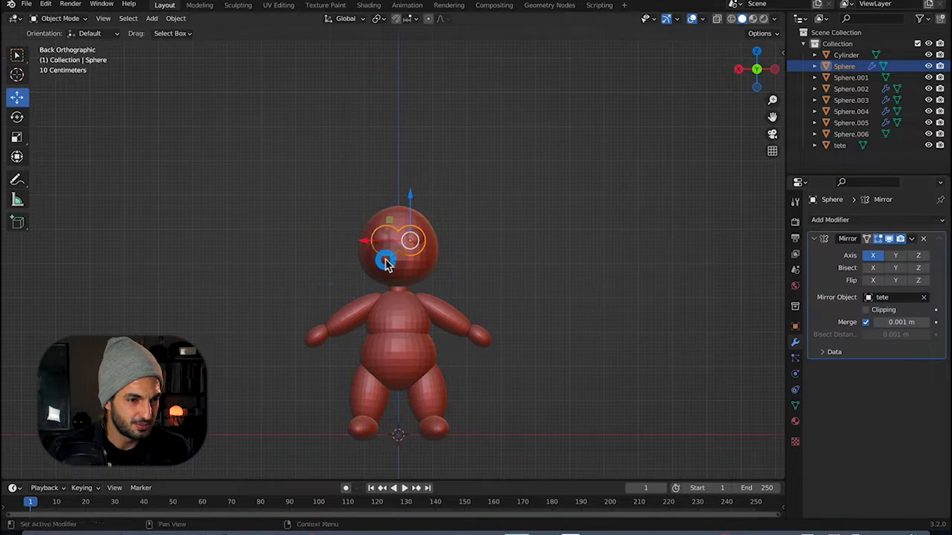
Shrink the mirrored eyes and move them up, apart and into the front of the head.
scroll(394, 256, "up", 3)
left_click(519, 228)
left_click(738, 69)
left_click(377, 237)
left_click_drag(376, 191, 376, 181)
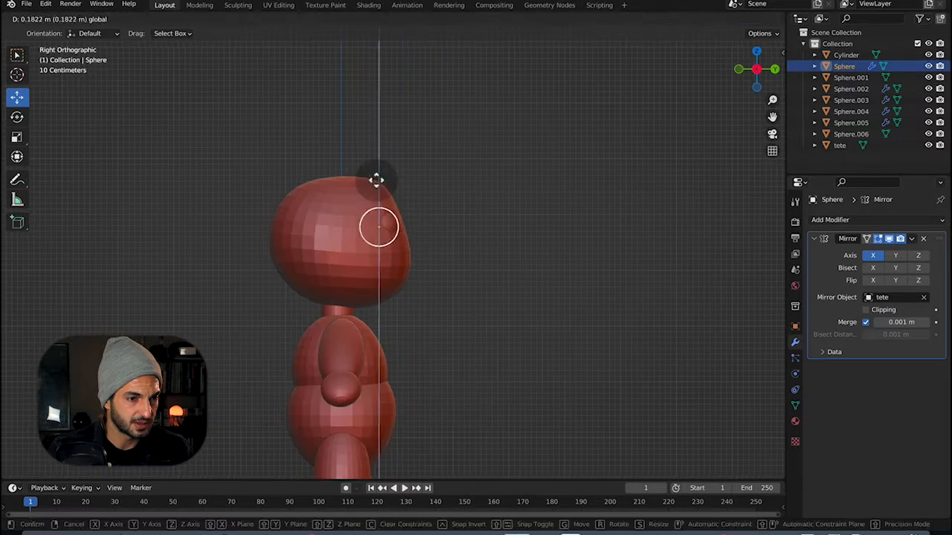
left_click(775, 69)
left_click(405, 212)
Add another UV sphere, scale it down and move it to the front of the face as the nose.
left_click(153, 19)
left_click(266, 67)
scroll(400, 357, "down", 2)
left_click_drag(400, 426, 400, 206)
key("s")
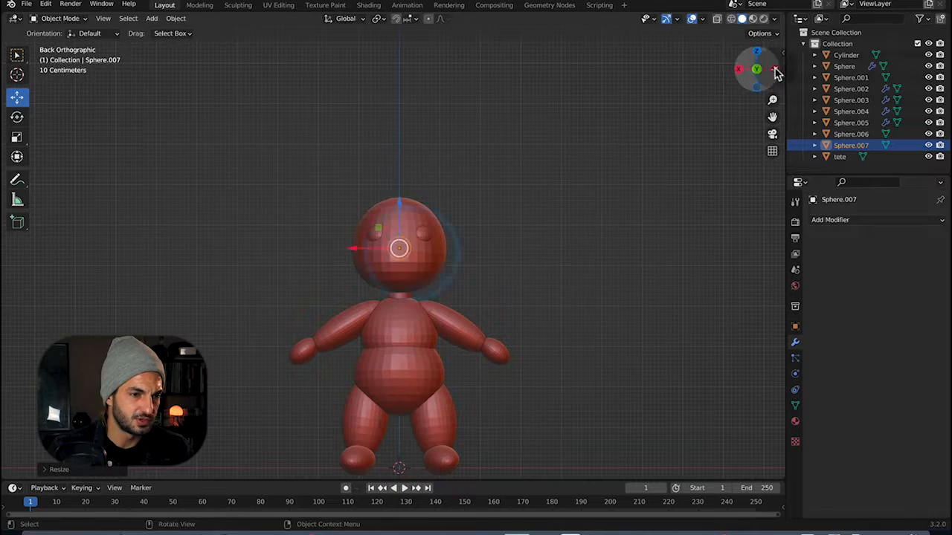
left_click(775, 70)
left_click_drag(386, 250, 349, 252)
Squash the nose sphere slightly along its vertical axis with the Scale tool.
left_click(739, 69)
middle_click_drag(416, 275, 417, 228, "shift")
scroll(416, 193, "up", 5)
middle_click_drag(439, 82, 429, 148, "shift")
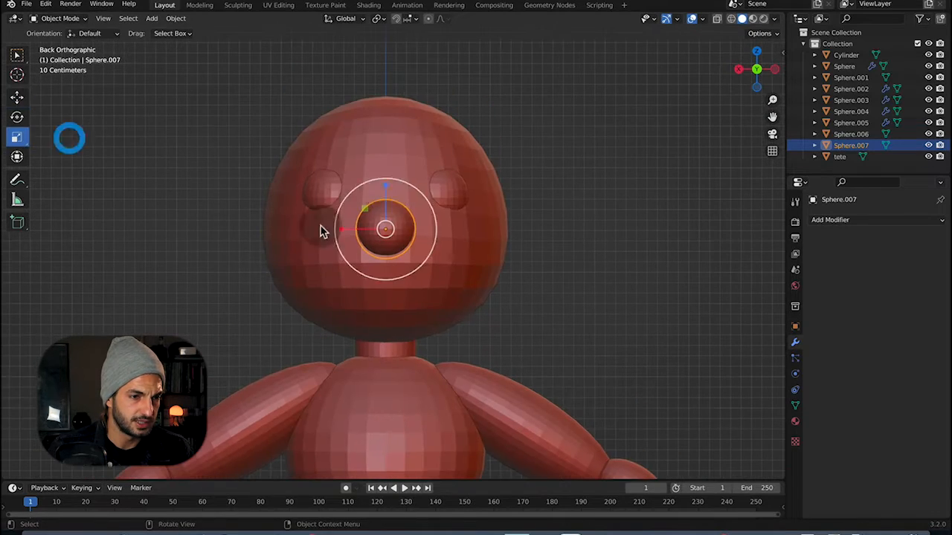
left_click_drag(385, 186, 385, 194)
Add a Subdivision Surface modifier to the head, and enlarge and reposition the mirrored eyes.
left_click(428, 152)
left_click(831, 220)
left_click(691, 422)
key("ctrl+s")
left_click(749, 421)
left_click(449, 190)
left_click(17, 98)
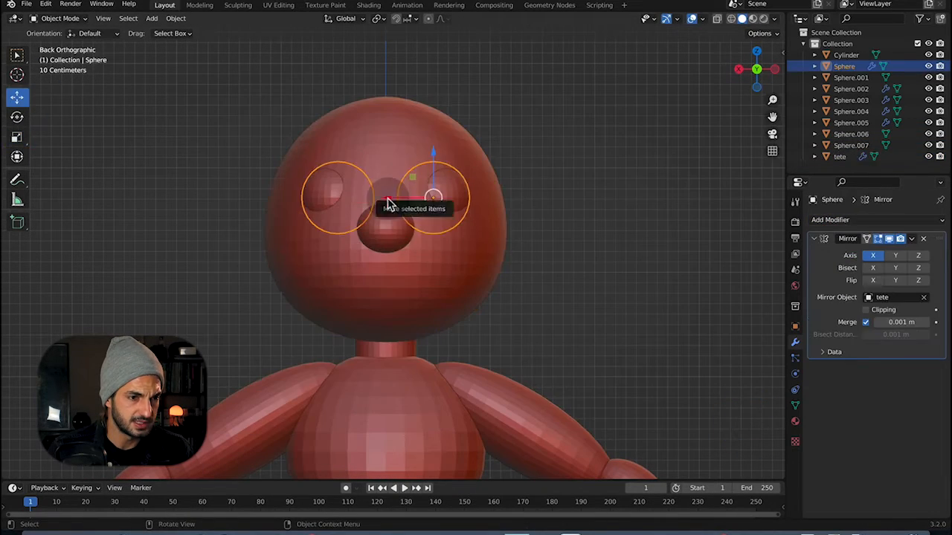
Put the nose in Sculpt Mode and form its bridge and base with the Grab brush at 182 px radius.
left_click(386, 216)
left_click(55, 18)
left_click(63, 55)
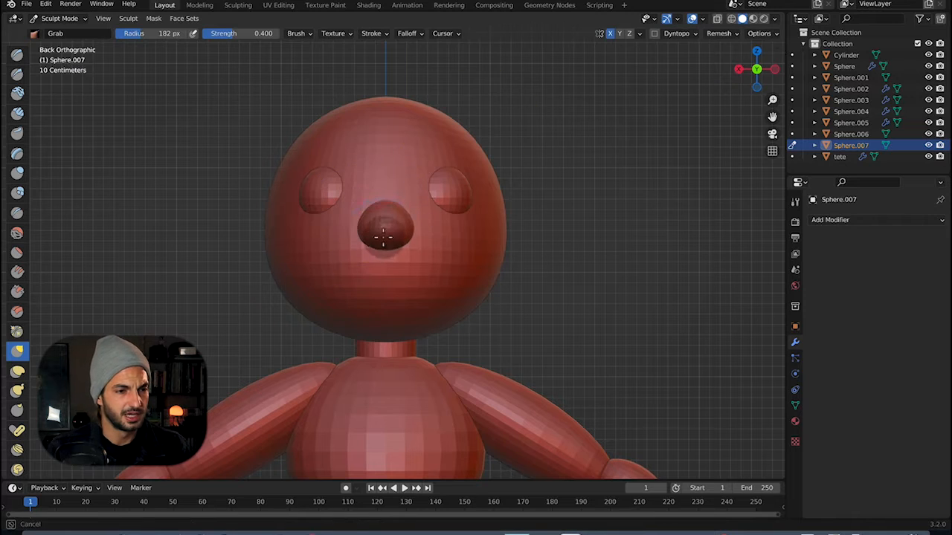
key("KP_3")
left_click(775, 69)
left_click_drag(373, 229, 376, 220)
scroll(384, 245, "up", 4)
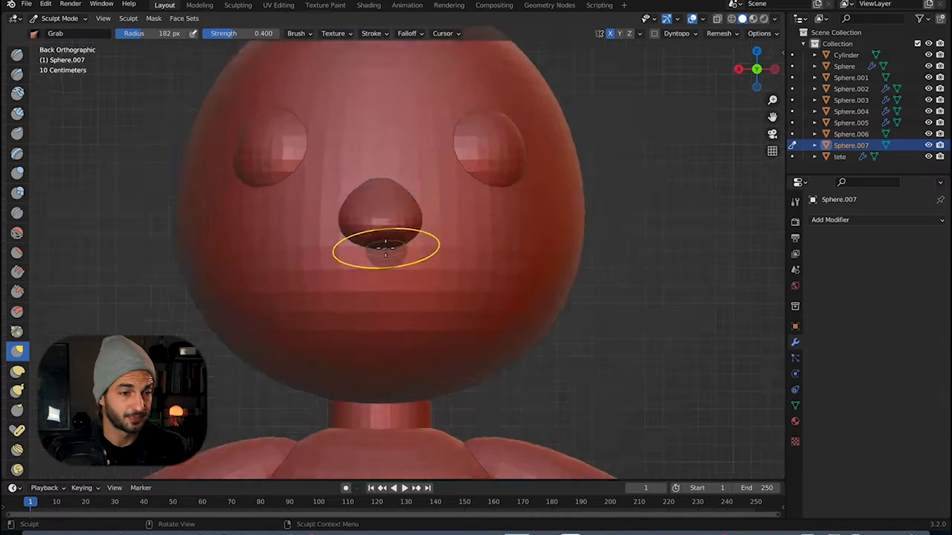
middle_click_drag(385, 244, 382, 186)
left_click_drag(392, 158, 399, 134)
Sculpt the nose's underside with the Draw brush at 85 px radius and give the nose a level 1 Subdivision modifier.
left_click(758, 60)
scroll(335, 178, "up", 2)
scroll(349, 187, "up", 2)
key("x")
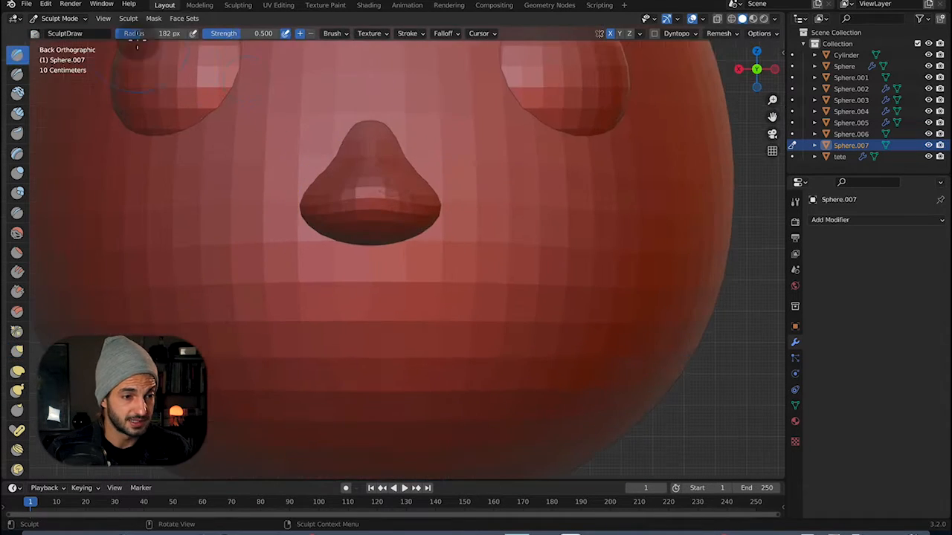
left_click(756, 84)
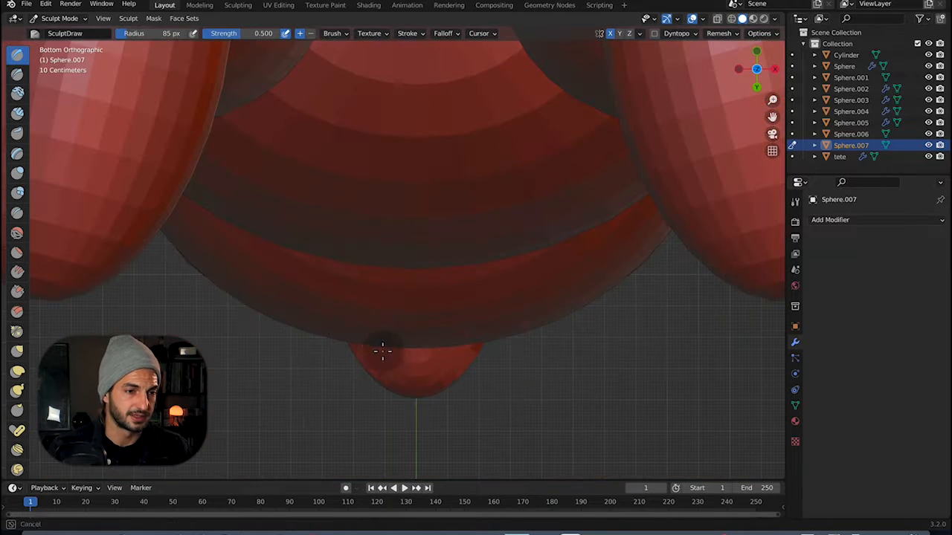
key("ctrl+1")
Refine the nostrils, tip and bridge of the subdivided nose with the Grab brush.
middle_click_drag(421, 346, 467, 283)
key("g")
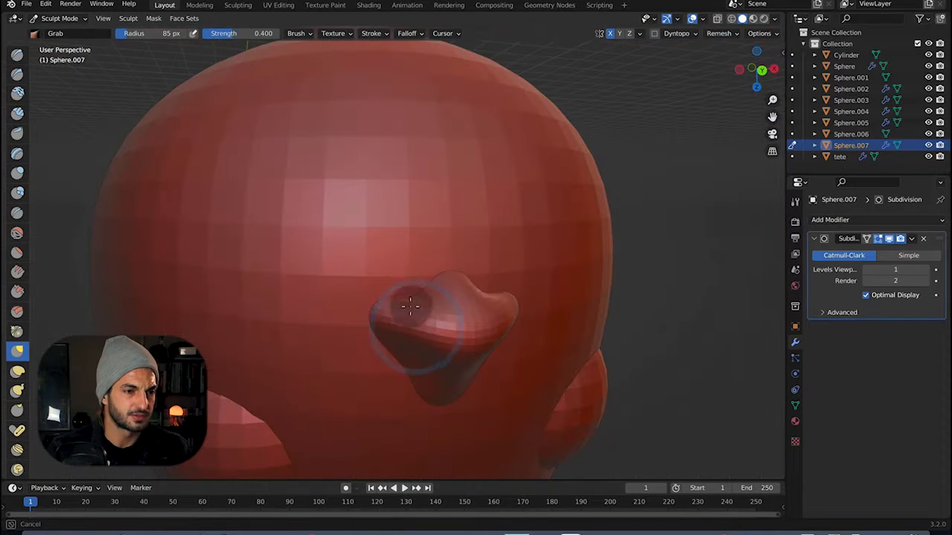
key("ctrl+1")
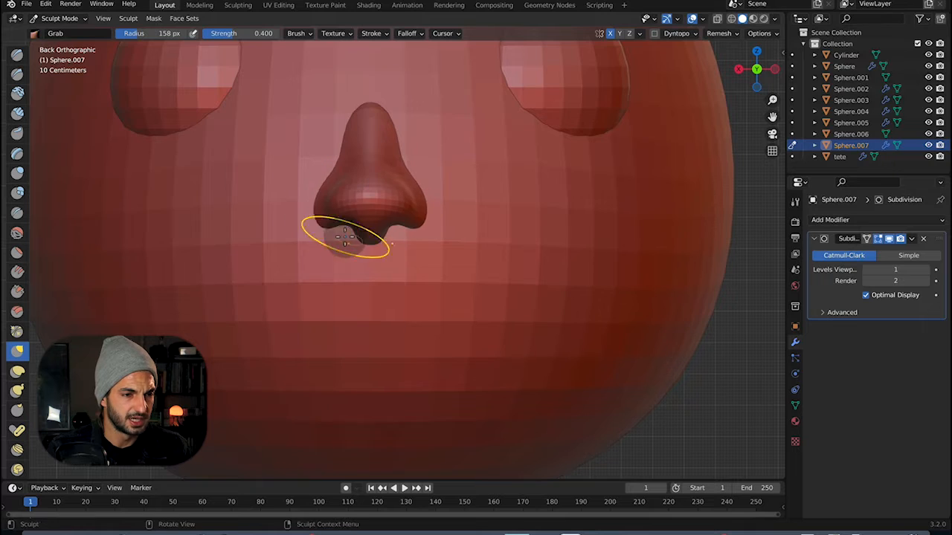
left_click(755, 70)
left_click(756, 70)
Switch sculpting to the head, set the Grab brush radius to 363 px and push the cheek and jaw inward.
left_click(792, 156)
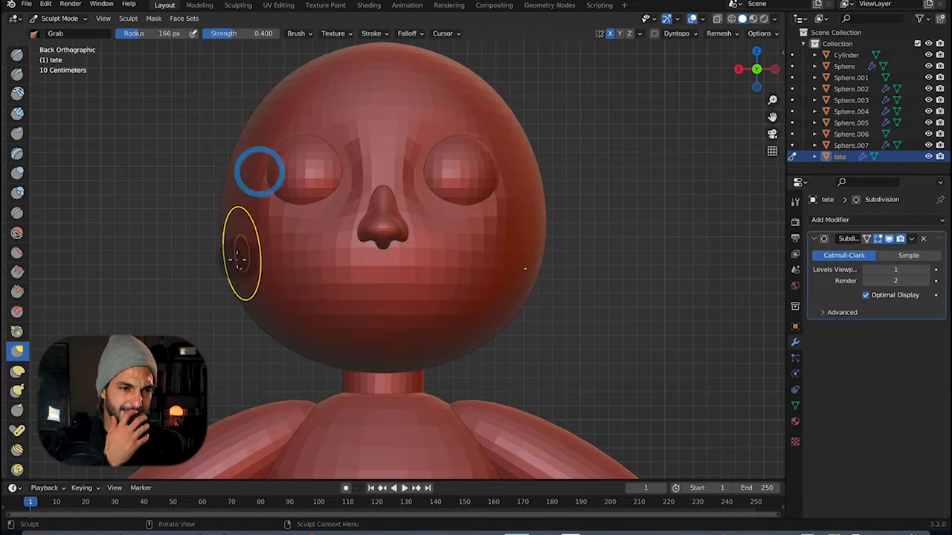
key("f")
left_click(284, 54)
left_click_drag(225, 268, 237, 294)
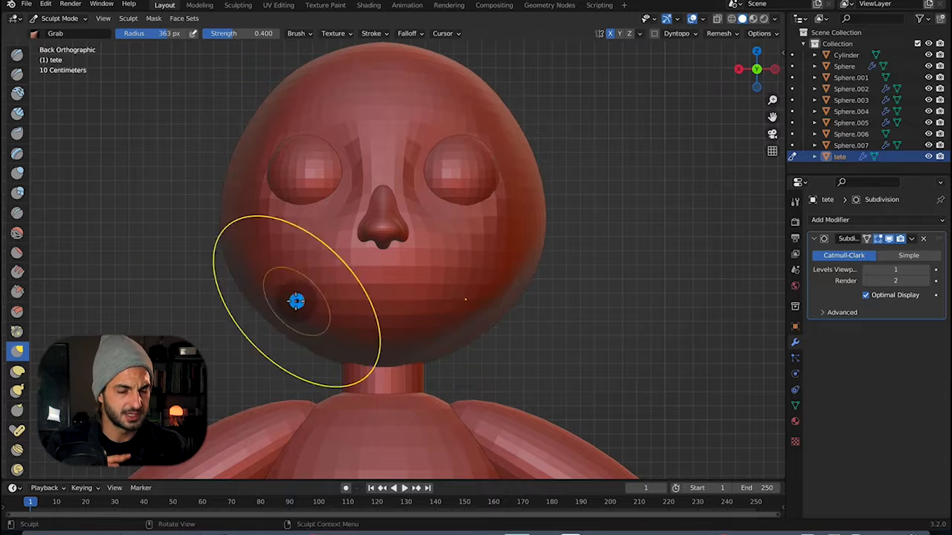
Reshape the lower back of the head in side view with the Grab brush at 436 px radius.
left_click(774, 69)
left_click_drag(586, 320, 579, 272)
left_click_drag(673, 279, 657, 250)
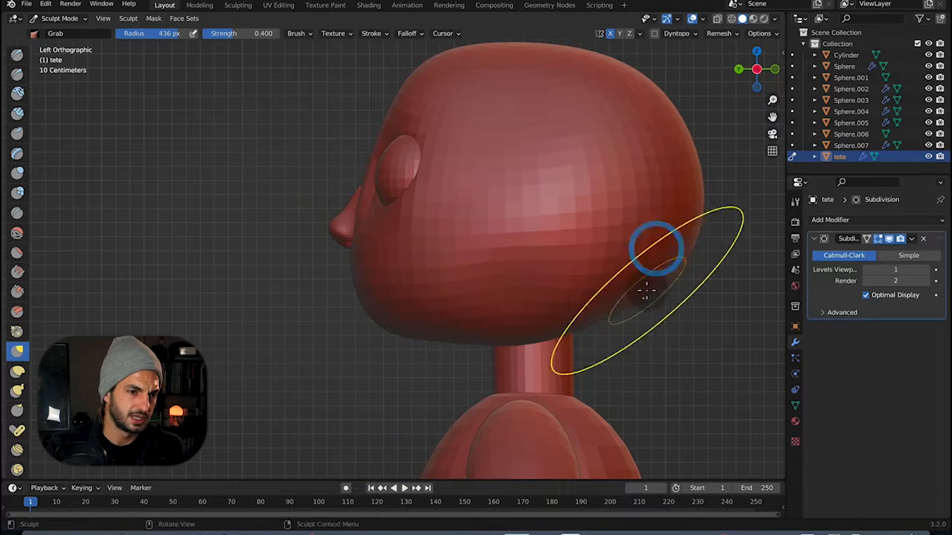
Reshape the head's forehead, crown, back and chin in side view with the Grab brush, enlarging its radius to 479 px.
left_click_drag(396, 88, 376, 111)
left_click_drag(658, 73, 650, 82)
scroll(693, 231, "down", 2)
key("f")
left_click_drag(576, 119, 564, 132)
left_click_drag(584, 202, 575, 201)
left_click_drag(498, 305, 498, 295)
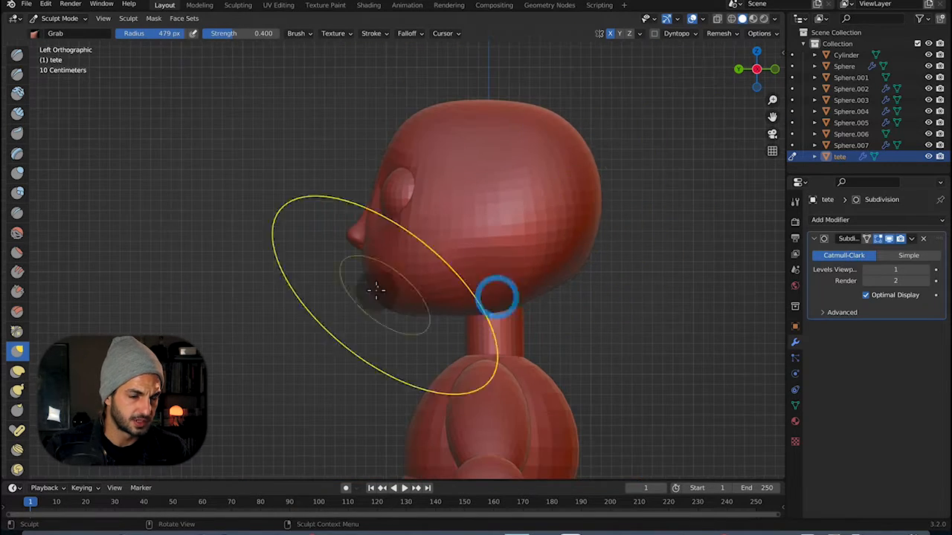
left_click_drag(377, 291, 386, 294)
left_click_drag(467, 128, 476, 122)
Adjust the side and chin outline of the head from the front with the Grab brush at 324 px radius.
left_click(738, 69)
left_click_drag(286, 194, 278, 193)
left_click_drag(385, 314, 384, 325)
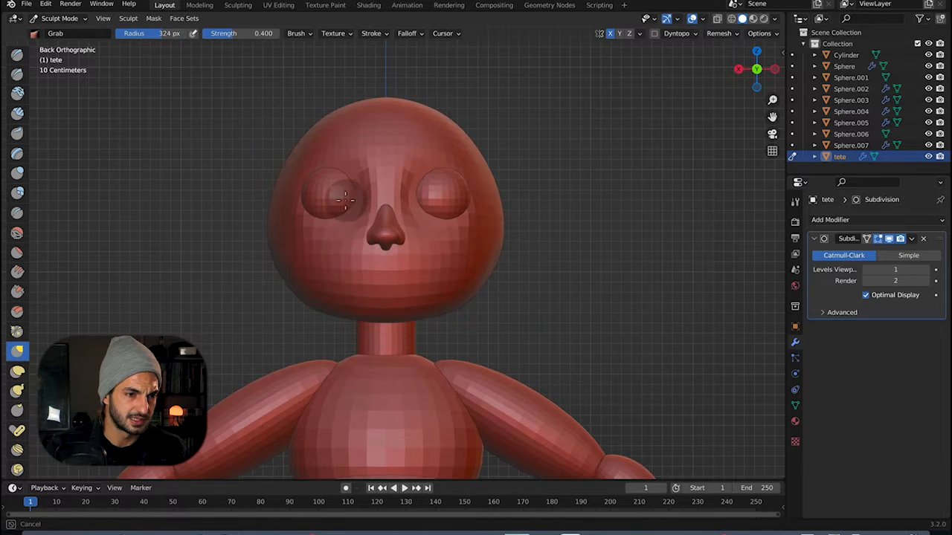
Duplicate the mirrored eye sphere in Object Mode and move the copy back along the side of the head as an ear.
left_click(56, 18)
left_click(47, 31)
left_click(443, 193)
key("shift+d")
left_click(774, 69)
mouse_move(353, 198)
left_mouse_down()
mouse_move(446, 211)
mouse_move(467, 174)
left_mouse_up()
Scale the ear sphere and lower it to the middle of the head's side in side view.
left_click(17, 136)
key("ctrl+s")
left_click(17, 97)
left_click_drag(480, 163, 481, 184)
left_click_drag(435, 235, 444, 236)
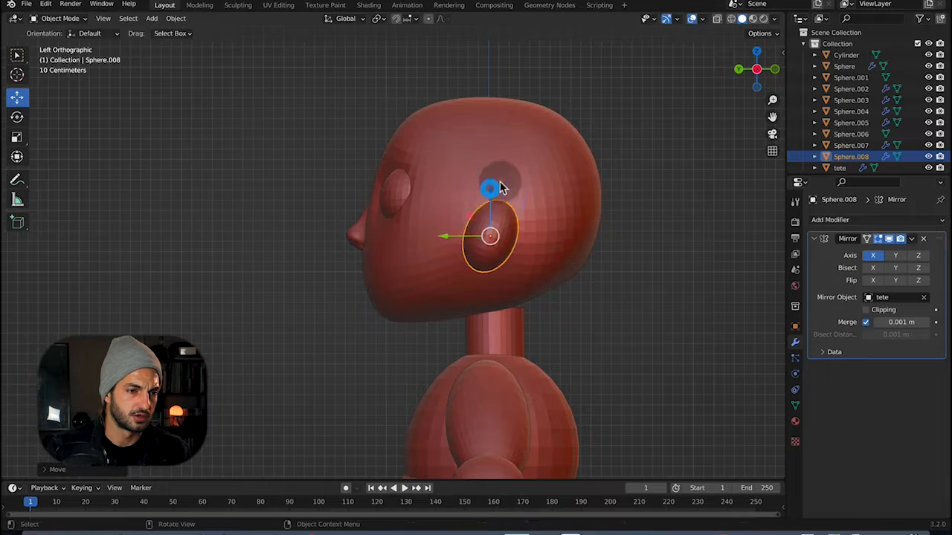
Tilt the mirrored ears with the Rotate tool in front view and adjust how far they stick out from the head.
left_click(739, 69)
left_click(17, 117)
mouse_move(557, 239)
left_mouse_down()
mouse_move(588, 233)
mouse_move(586, 217)
mouse_move(557, 262)
left_mouse_up()
left_click(17, 97)
left_click_drag(487, 235, 470, 235)
Sculpt the ear into a tapered, leaning oval with the Grab brush, using 324 px and 266 px radius.
left_click(56, 19)
left_click(49, 54)
left_click_drag(504, 264, 495, 277)
key("ctrl+KP_3")
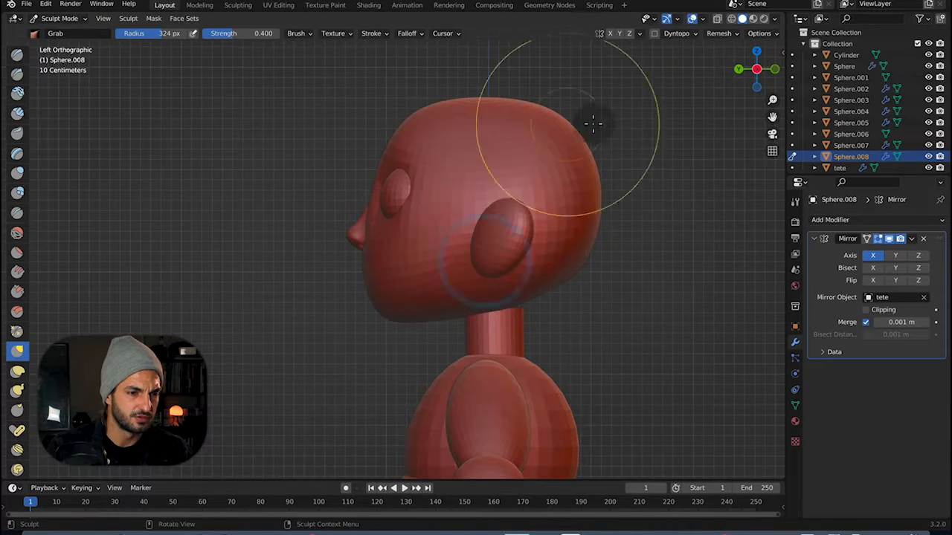
key("KP_1")
left_click(739, 69)
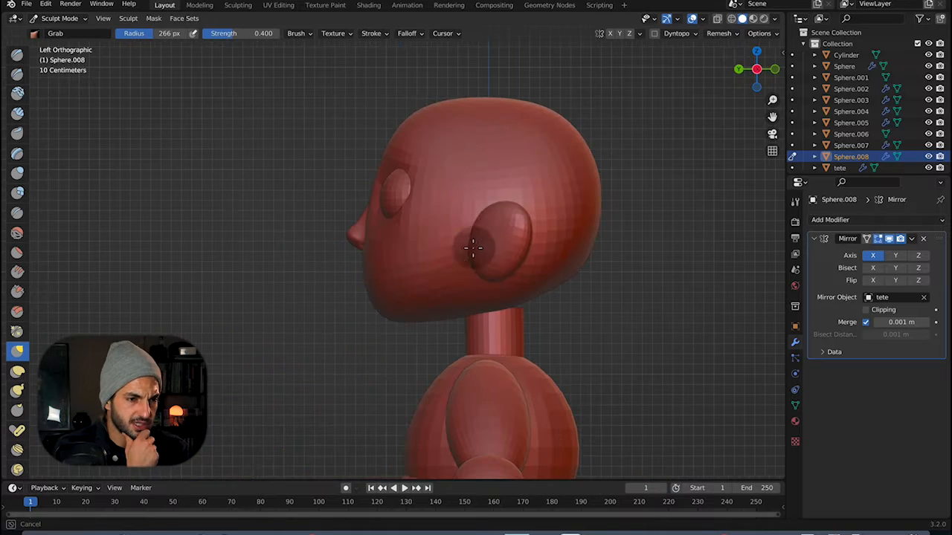
Enlarge the nose with the Scale tool in front view and switch sculpting back to the head.
left_click(58, 19)
left_click(50, 32)
left_click(739, 69)
left_click(386, 232)
left_click(17, 137)
mouse_move(362, 185)
left_mouse_down()
mouse_move(357, 176)
mouse_move(320, 222)
left_mouse_up()
left_click(348, 149)
left_click(53, 19)
left_click(52, 56)
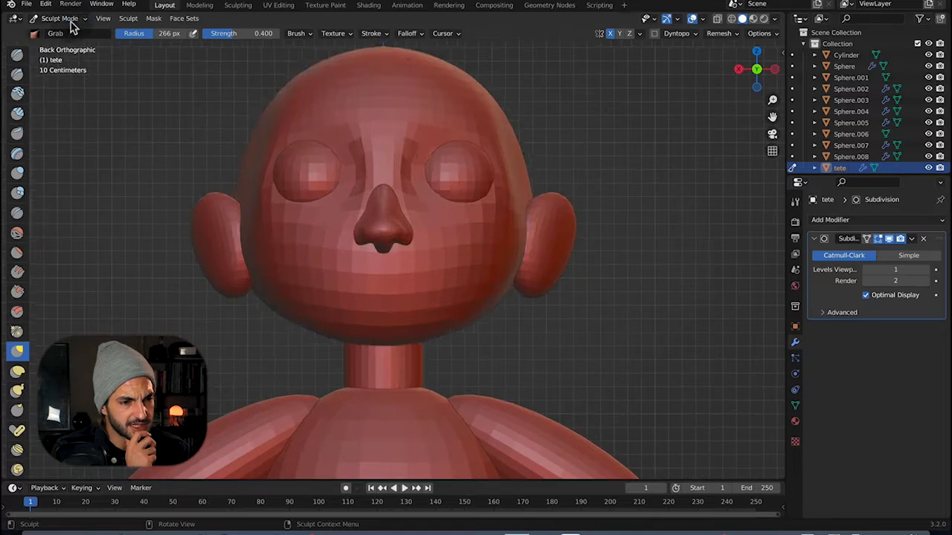
Add a plane in Object Mode and stand it upright in front of the face.
left_click(58, 19)
left_click(51, 32)
left_click(152, 18)
left_click(255, 30)
scroll(400, 240, "up", 2)
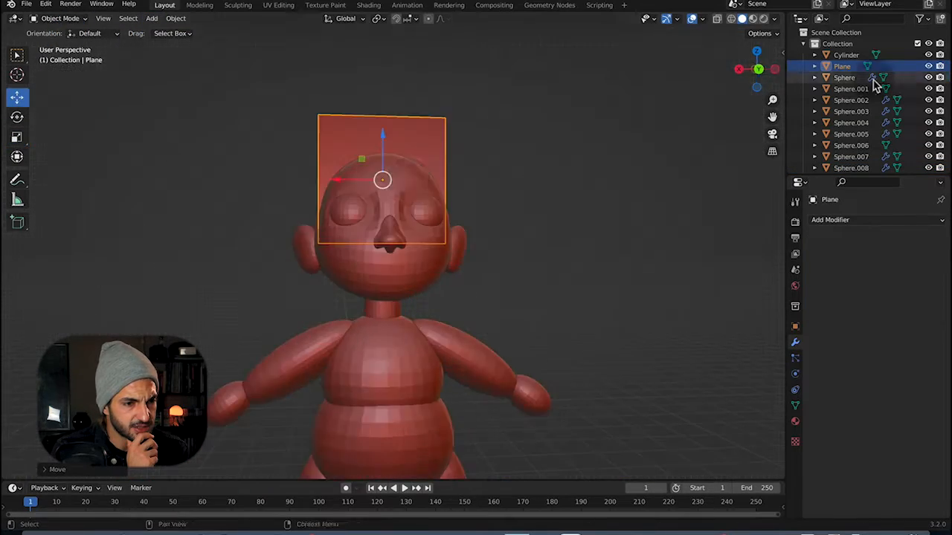
Shrink the plane to a small square and place it in front of the forehead above one eye.
left_click(738, 69)
left_click_drag(372, 171, 462, 171)
key("s")
left_click_drag(416, 128, 416, 141)
left_click(774, 69)
left_click_drag(337, 183, 369, 184)
scroll(355, 196, "up", 4)
Give the plane a Shrinkwrap modifier with the head object tete as its target.
left_click(837, 220)
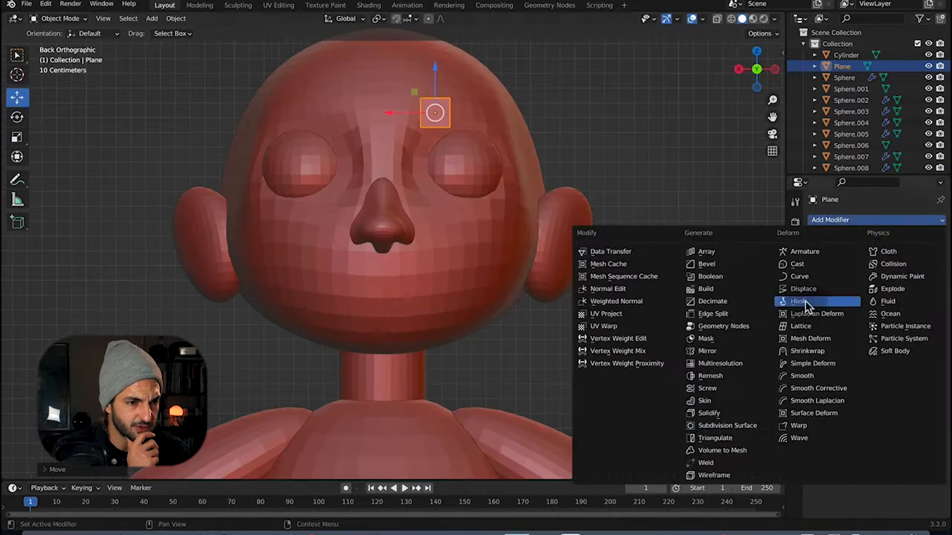
left_click(807, 351)
left_click(924, 284)
left_click(386, 122)
Move, scale down and slightly rotate the wrapped plane to form the inner end of an eyebrow.
left_click_drag(388, 112, 413, 113)
middle_click_drag(414, 112, 399, 134)
left_click_drag(413, 112, 400, 111)
key("s")
key("r")
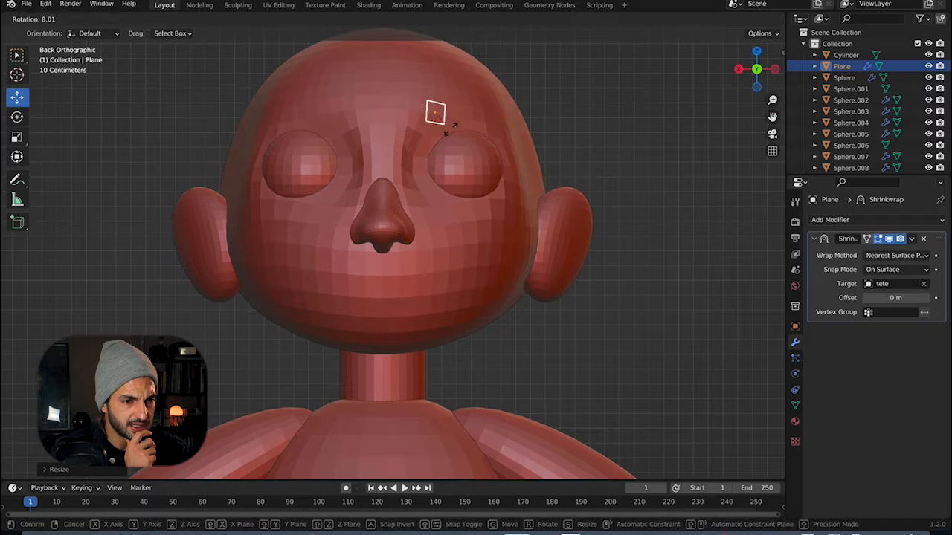
left_click(451, 129)
Open the eyebrow plane in Edit Mode and give it a Solidify modifier with a thickness of -0.91 m.
key("Tab")
left_click(438, 109)
left_click(877, 220)
left_click(707, 412)
left_click_drag(896, 362, 828, 362)
left_click(922, 221)
left_click(706, 413)
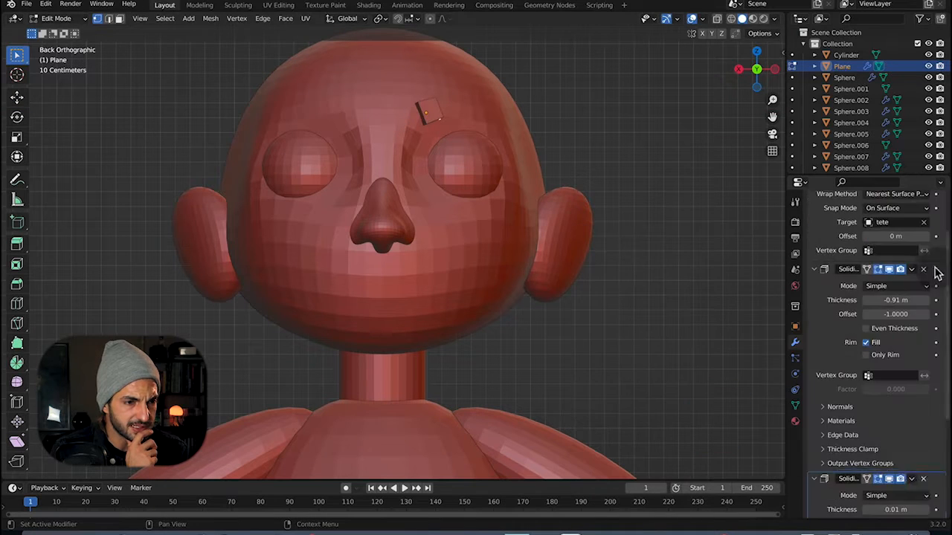
scroll(892, 426, "down", 2)
left_click_drag(939, 429, 931, 232)
left_click(923, 219)
Give the eyebrow plane a Subdivision Surface modifier with viewport level 2.
left_click(877, 201)
left_click(710, 409)
scroll(876, 416, "down", 3)
Extrude the plane's outer edge twice over the eye to lengthen the eyebrow.
key("2")
left_click(438, 109)
key("e")
left_click(471, 94)
key("e")
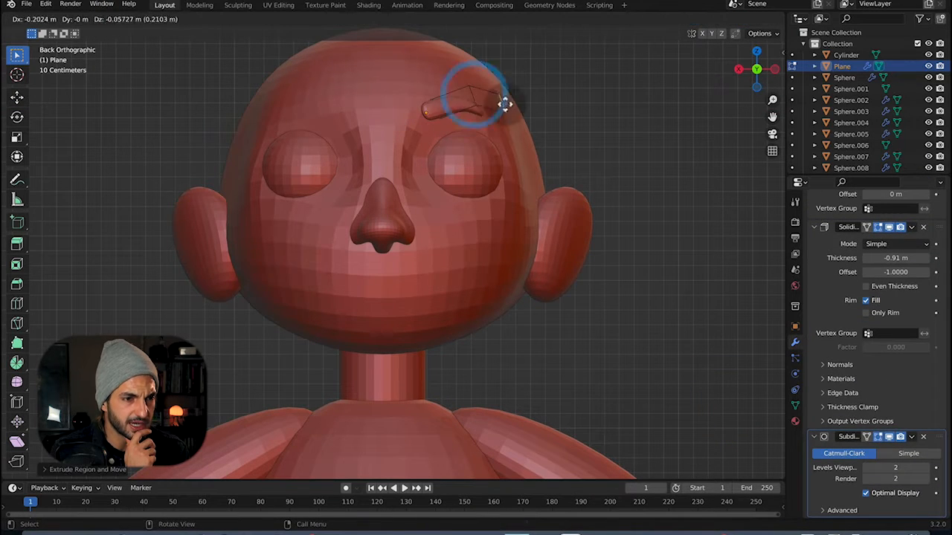
left_click(525, 111)
Rotate, shrink and move the eyebrow's outer end and adjust its points into a tapered arch.
key("r")
key("s")
key("g")
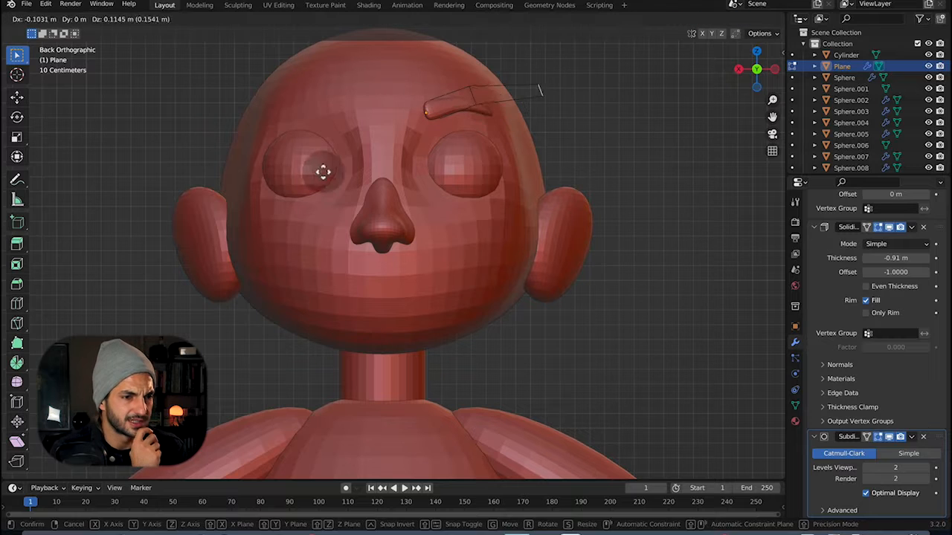
left_click(421, 106)
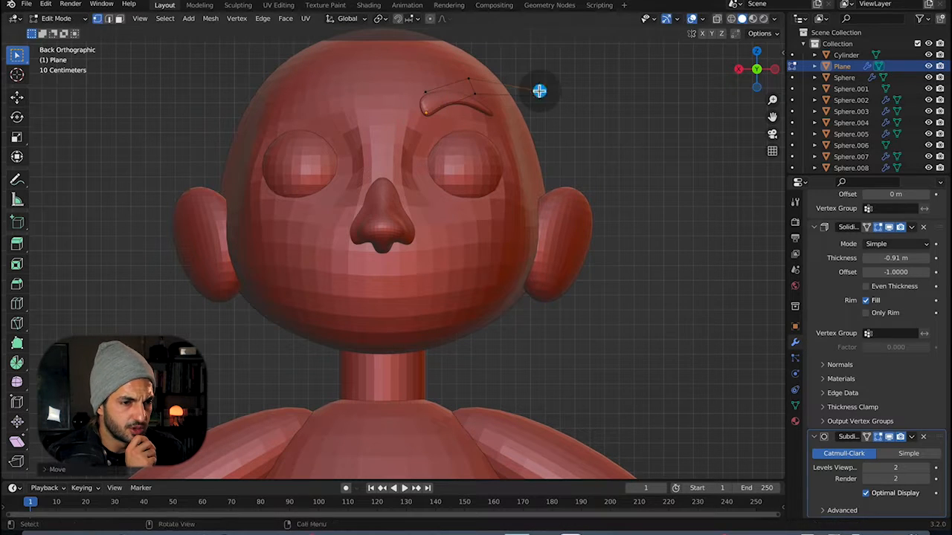
scroll(840, 370, "up", 3)
scroll(841, 370, "down", 6)
mouse_move(603, 89)
middle_mouse_down()
mouse_move(393, 91)
mouse_move(442, 115)
mouse_move(503, 168)
middle_mouse_up()
scroll(504, 168, "down", 3)
key("Tab")
Select the ear for sculpting and hollow out its outer face with the Draw brush at 266 px radius.
left_click(506, 212)
middle_click_drag(505, 212, 759, 124)
left_click(62, 18)
left_click(58, 60)
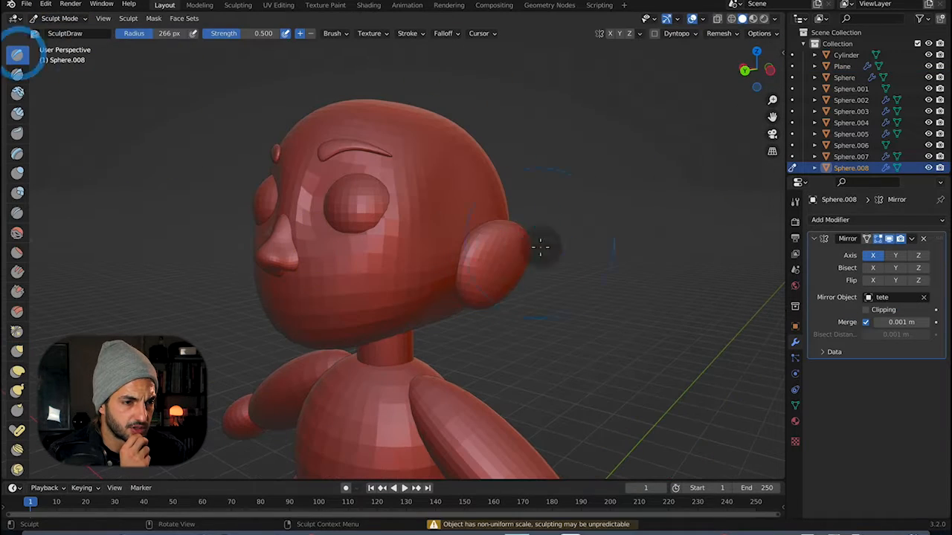
left_click_drag(488, 287, 506, 257, "ctrl")
middle_click_drag(474, 252, 417, 247)
scroll(476, 250, "up", 3)
Carve the ear's inner fold with the Draw Sharp brush at 96 px radius and give it a level 1 Subdivision modifier.
left_click(17, 74)
mouse_move(513, 216)
left_mouse_down()
mouse_move(471, 259)
mouse_move(459, 251)
mouse_move(472, 267)
left_mouse_up()
key("ctrl+z")
left_click(814, 222)
left_click(735, 421)
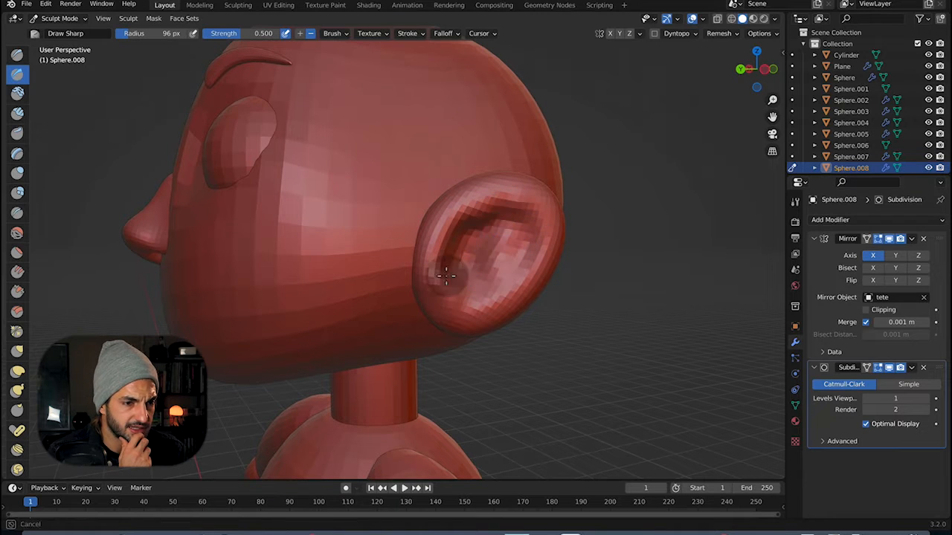
Reshape the ear's outline and lobe in side view with the Grab brush at 189 px radius.
middle_click_drag(446, 277, 452, 247)
key("g")
key("KP_3")
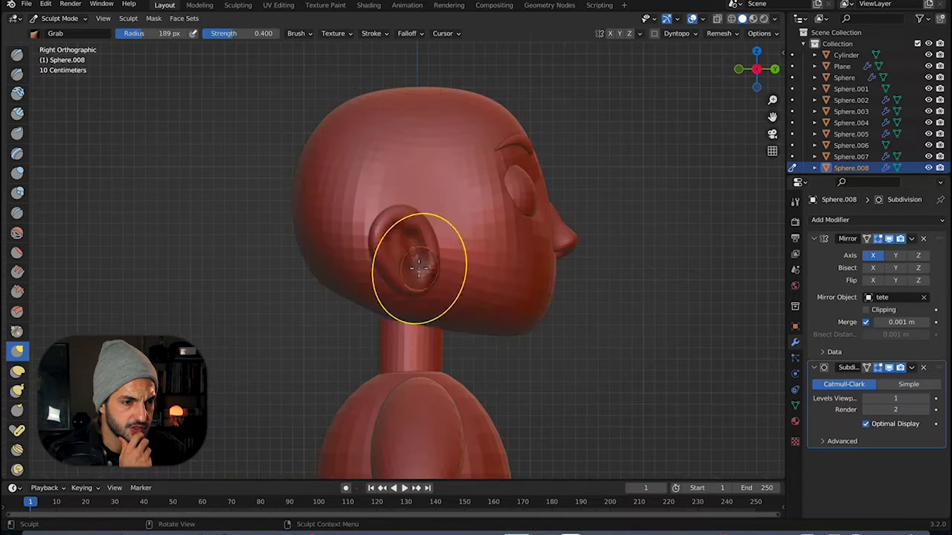
left_click_drag(426, 235, 431, 238)
Select the nose in Object Mode and tilt it by about 2.7° in side view.
left_click(60, 19)
left_click(59, 32)
left_click(563, 238)
left_click(18, 117)
left_click_drag(503, 220, 501, 215)
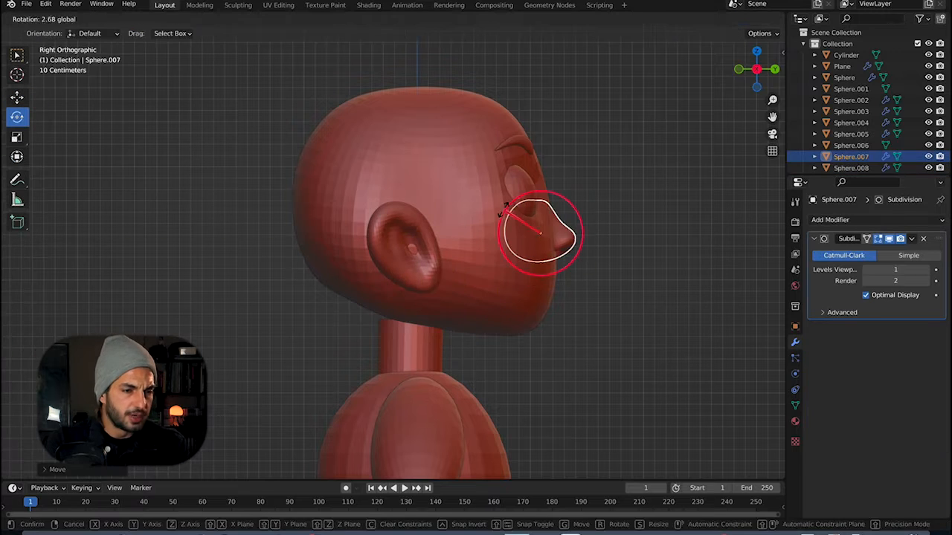
Switch sculpting to the head with the Grab brush at 232 px radius and view the face from the front.
left_click(446, 179)
left_click(58, 19)
left_click(59, 55)
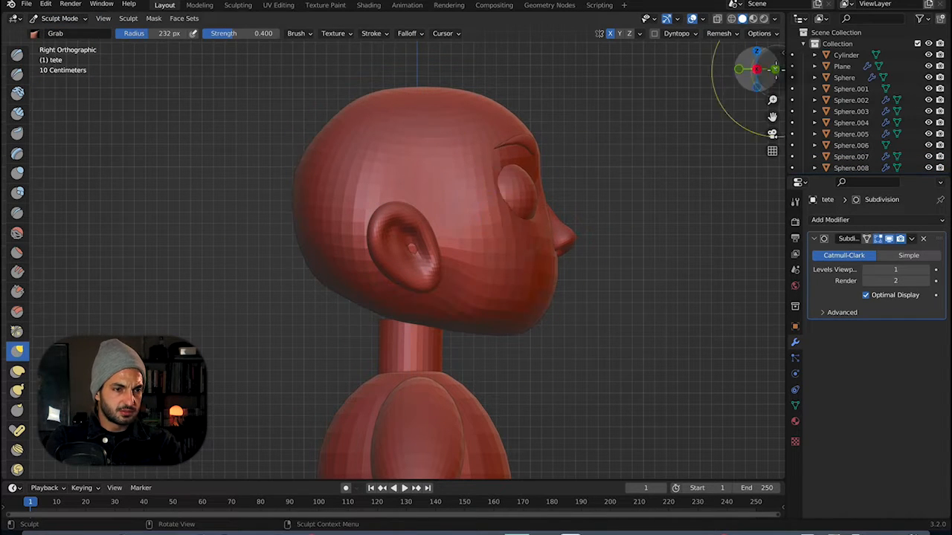
left_click(775, 69)
Try to apply the head's Subdivision modifier before further sculpting, and undo the attempt.
key("Tab")
left_click(59, 19)
left_click(60, 32)
left_click(912, 239)
left_click(901, 252)
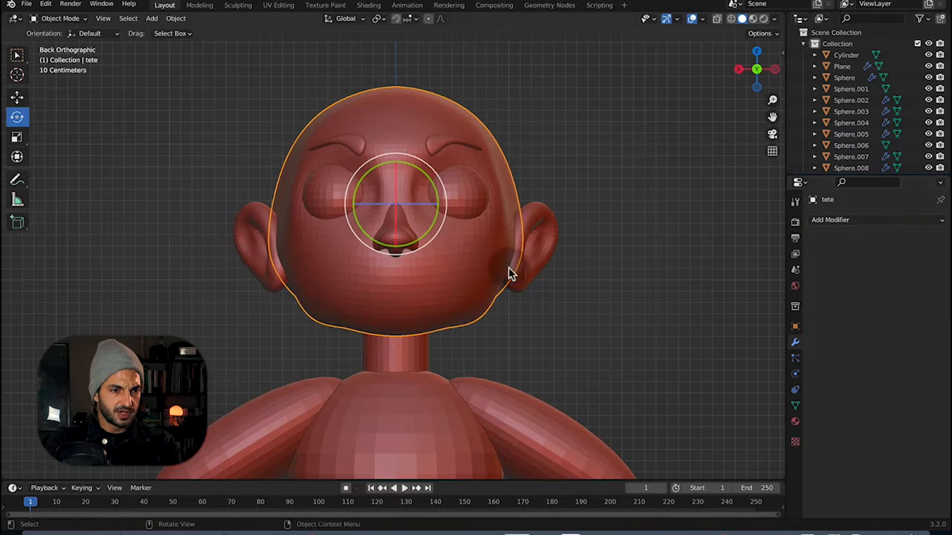
left_click(59, 19)
left_click(59, 55)
key("ctrl+z")
key("ctrl+z")
Narrow the jaw with the Grab brush at 232 px radius and even it out with the Smooth brush at 0.700 strength.
left_click(60, 19)
left_click(60, 55)
left_click_drag(313, 315, 334, 306)
middle_click_drag(333, 310, 389, 243, "shift")
left_click_drag(389, 242, 383, 248, "shift")
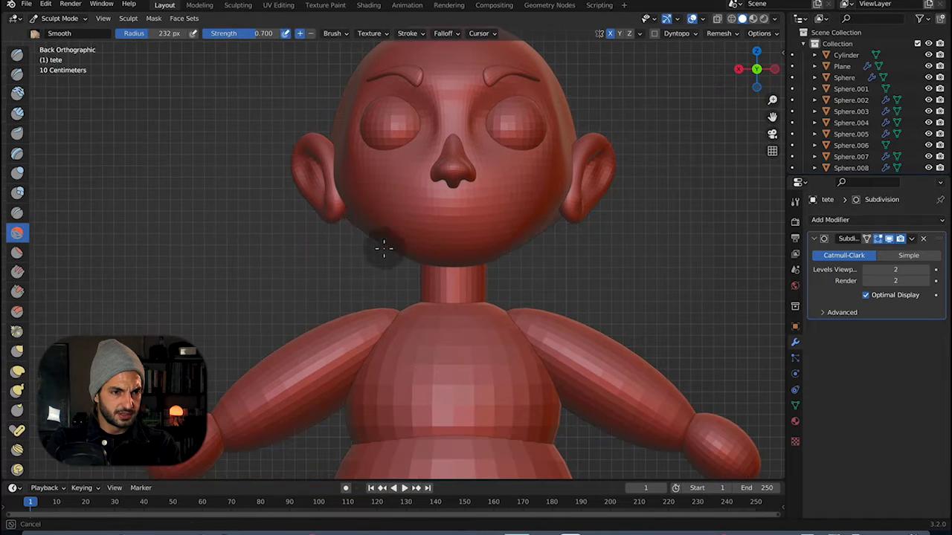
mouse_move(379, 240)
middle_mouse_down()
mouse_move(382, 224)
mouse_move(456, 249)
middle_mouse_up()
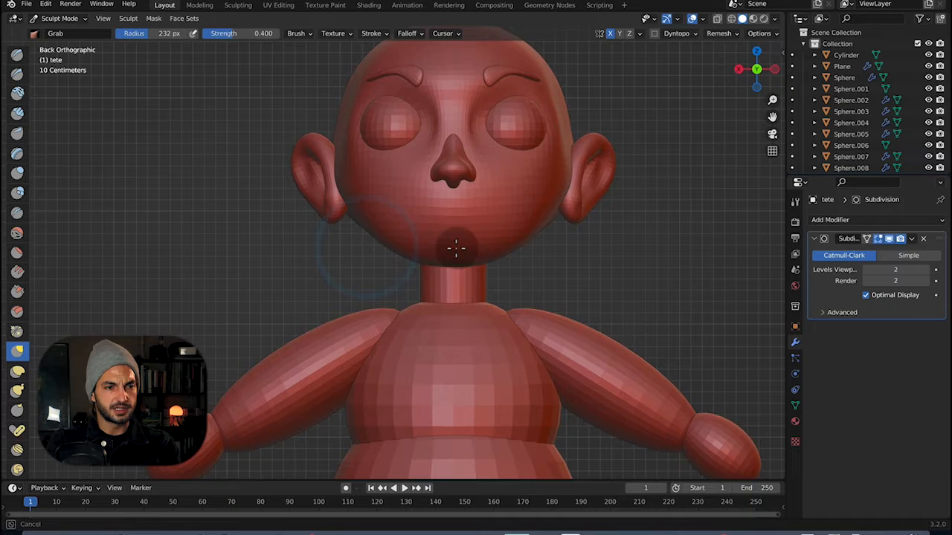
Apply the head's level 2 Subdivision modifier and open its mesh in Edit Mode around the mouth area.
left_click(922, 239)
scroll(661, 97, "up", 3)
key("Tab")
scroll(422, 168, "up", 2)
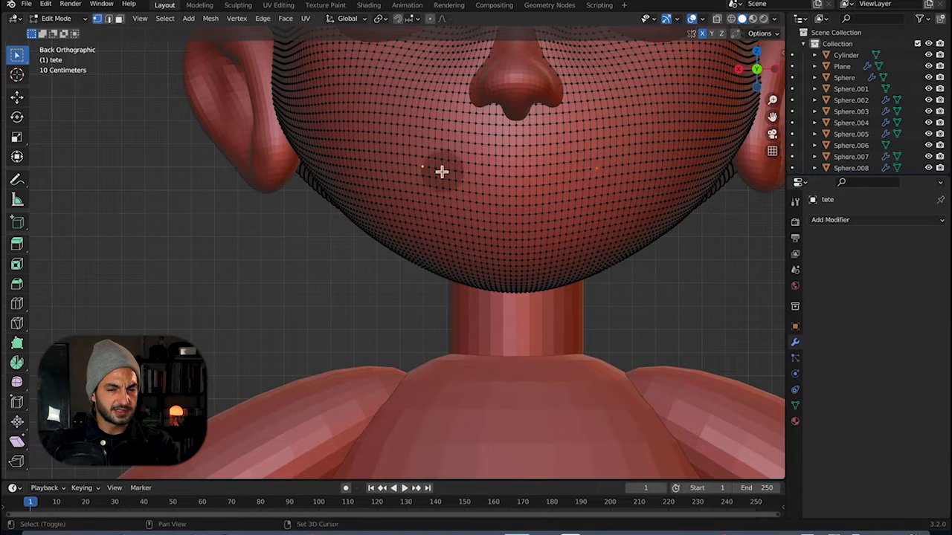
Select the horizontal row of edges below the nose from one mouth corner to the other.
key("2")
left_click(485, 175)
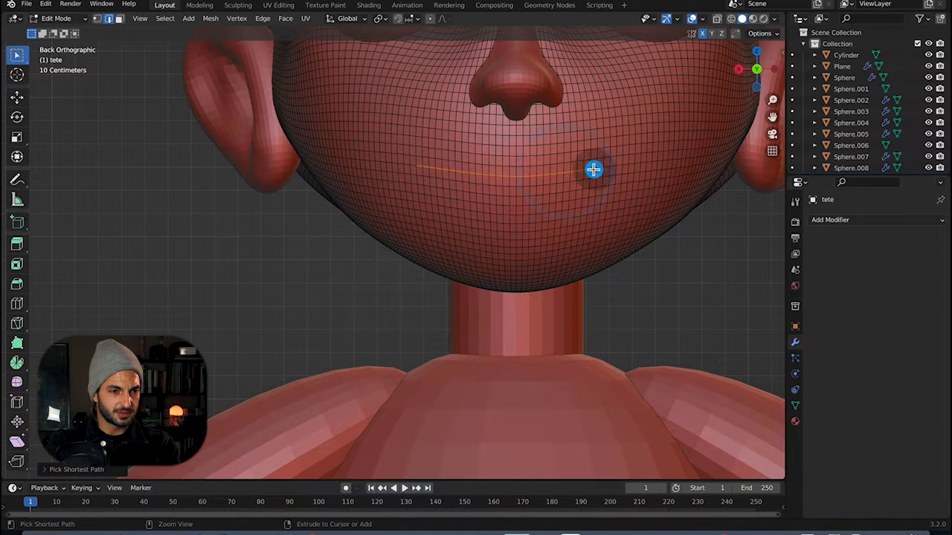
left_click(17, 303)
left_click(516, 178)
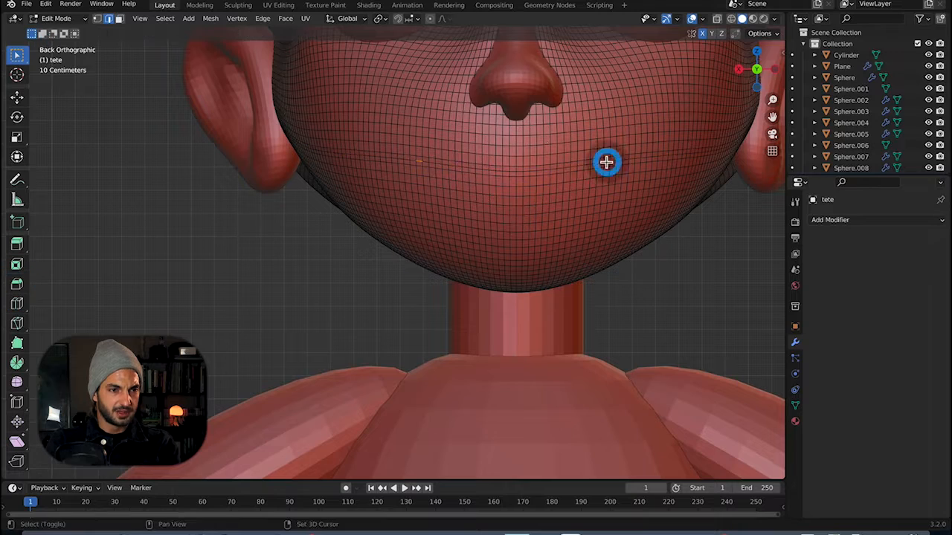
Rip the mesh at the mouth opening's corners and taper both ends to a point.
middle_click_drag(644, 159, 565, 134)
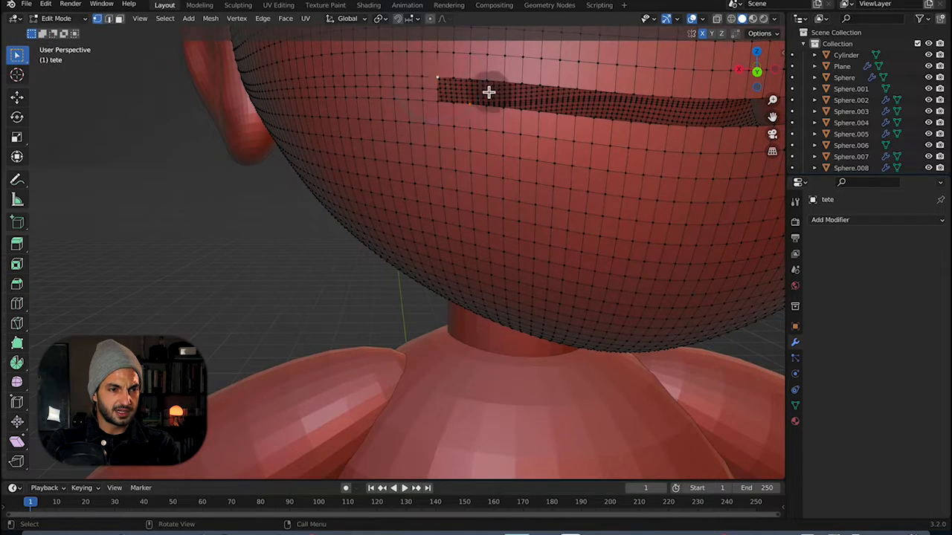
middle_click_drag(489, 91, 454, 167)
key("v")
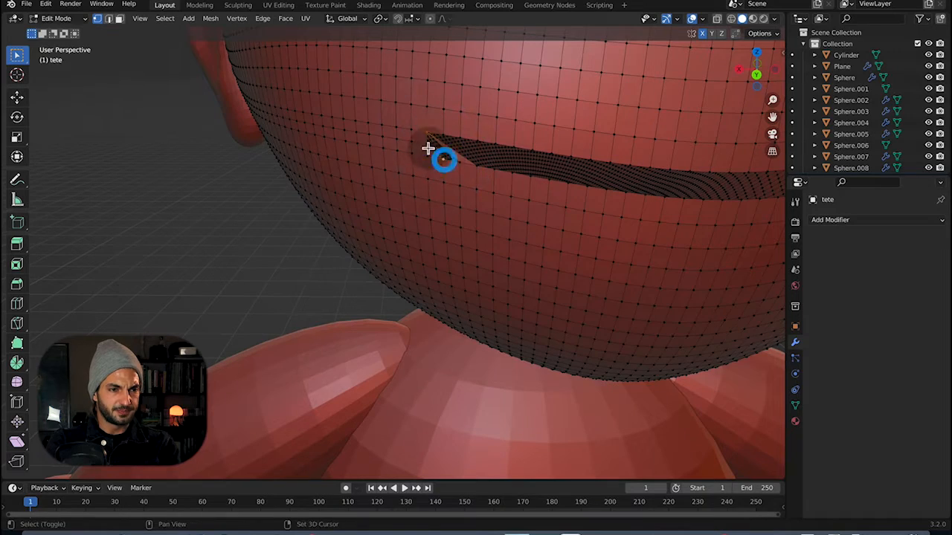
middle_click_drag(442, 160, 627, 217)
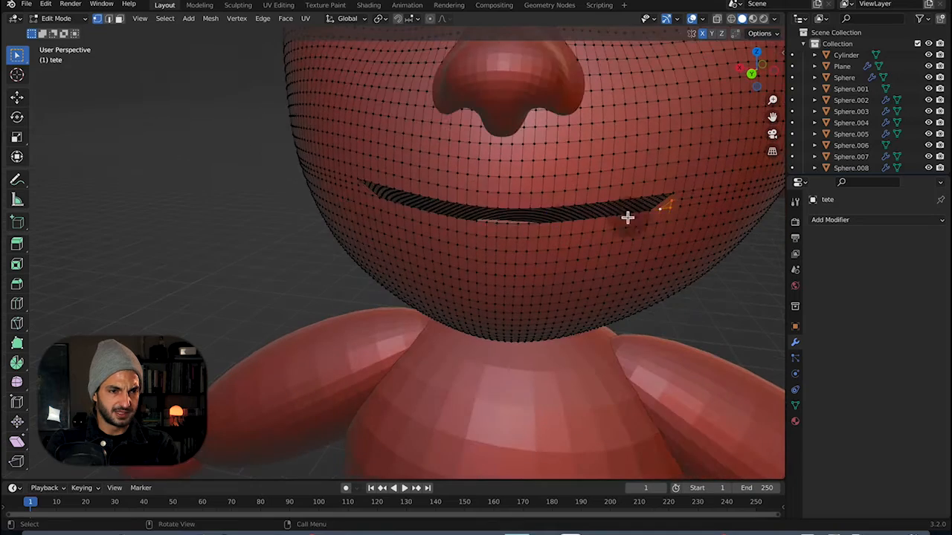
Check the mouth in Sculpt Mode, then delete the stray edge spanning the opening's corner in Edit Mode.
scroll(399, 164, "down", 6)
key("ctrl+Tab")
scroll(430, 188, "up", 8)
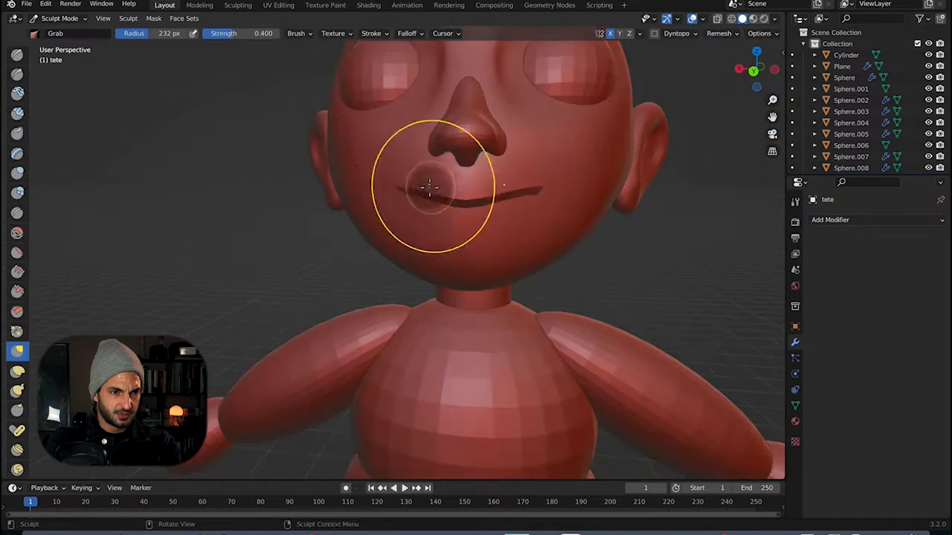
key("Tab")
scroll(428, 159, "down", 5)
scroll(416, 166, "up", 5)
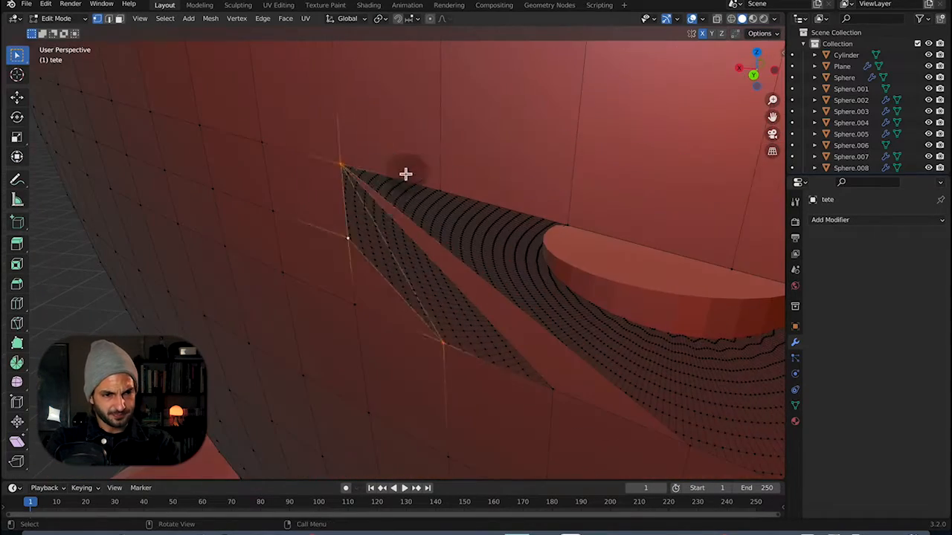
left_click(110, 19)
left_click(429, 244)
key("x")
left_click(429, 255)
scroll(444, 279, "down", 8)
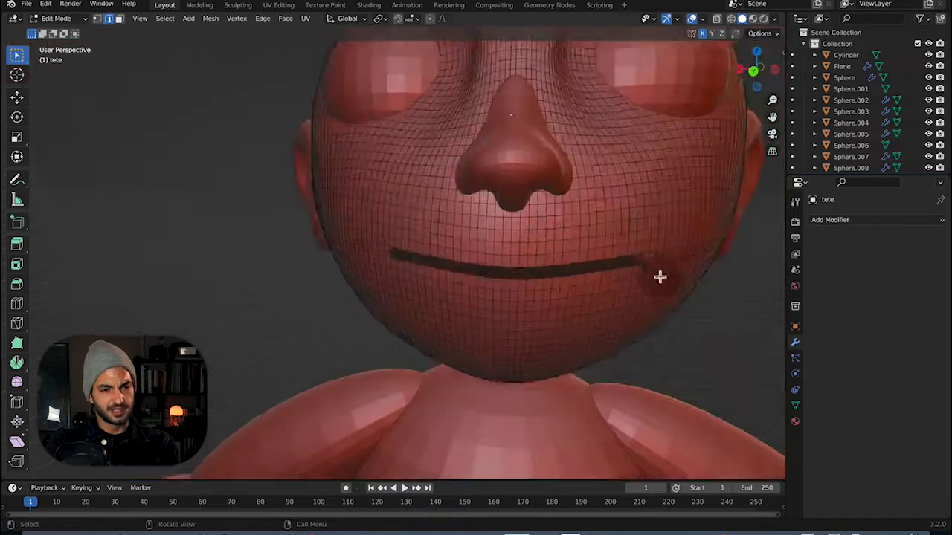
Sculpt a raised lip along the upper edge of the mouth opening with the Draw brush in Sculpt Mode.
key("Tab")
scroll(399, 239, "up", 3)
key("ctrl+Tab")
middle_click_drag(399, 238, 404, 259)
key("Tab")
scroll(408, 257, "up", 3)
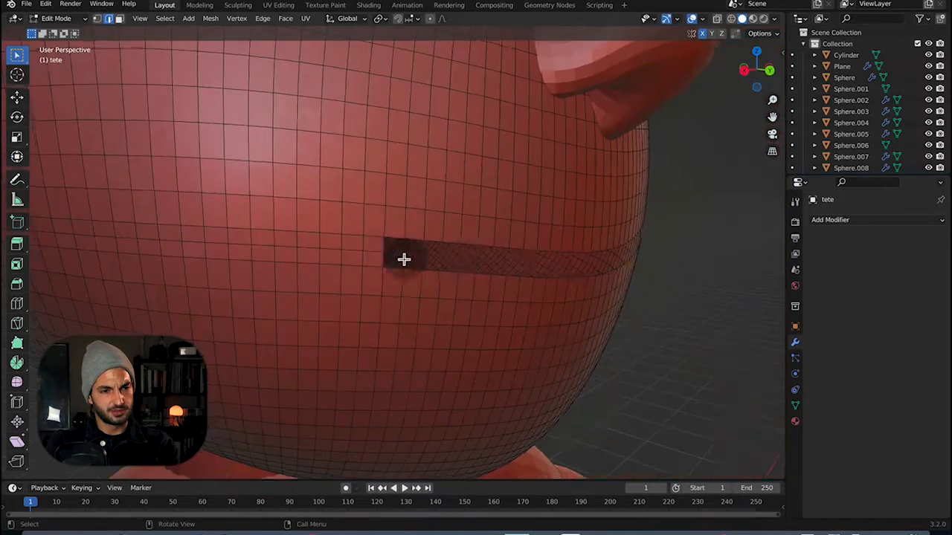
key("Tab")
scroll(462, 260, "down", 3)
middle_click_drag(462, 265, 437, 264)
left_click(63, 18)
left_click(65, 54)
mouse_move(414, 243)
left_mouse_down()
mouse_move(547, 248)
mouse_move(400, 255)
left_mouse_up()
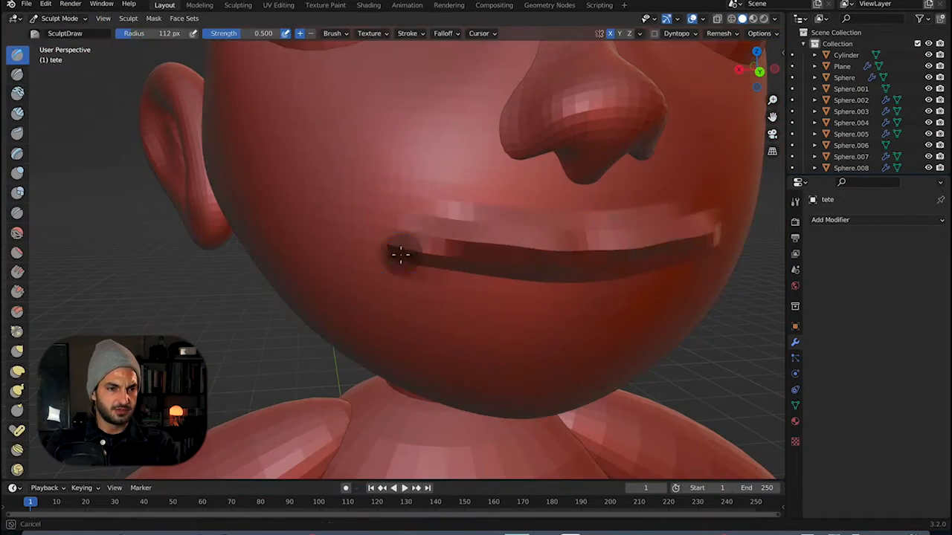
Check the sculpted lips from the side and switch to the Grab brush.
left_click(759, 72)
scroll(419, 264, "down", 5)
middle_click_drag(573, 198, 470, 245)
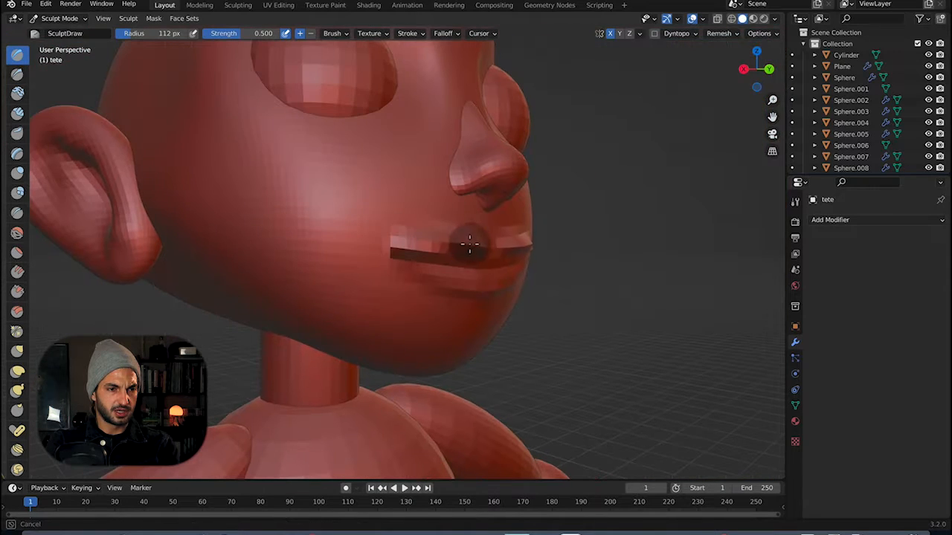
mouse_move(399, 216)
middle_mouse_down()
mouse_move(436, 293)
mouse_move(393, 238)
mouse_move(712, 94)
mouse_move(457, 280)
middle_mouse_up()
key("g")
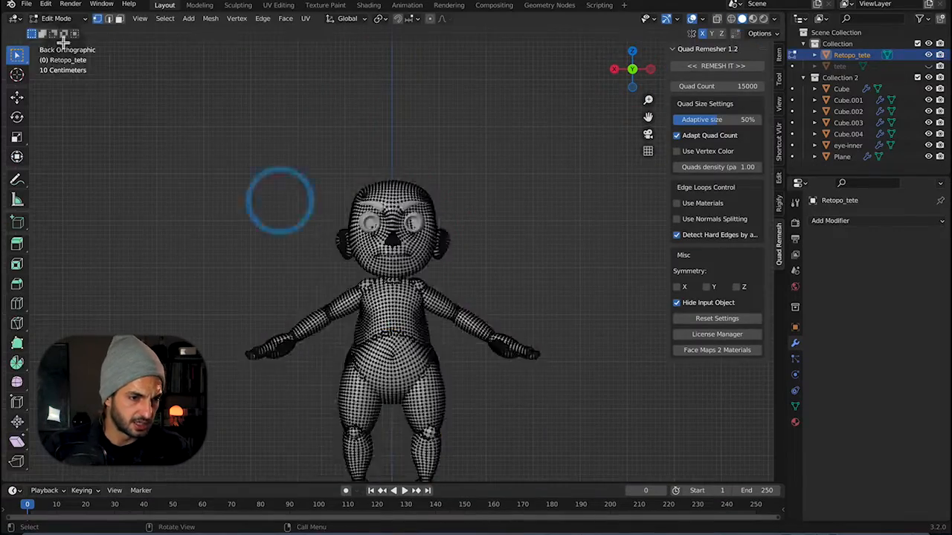
Inspect the face of the retopologized head mesh in Edit Mode and Sculpt Mode.
scroll(361, 184, "up", 8)
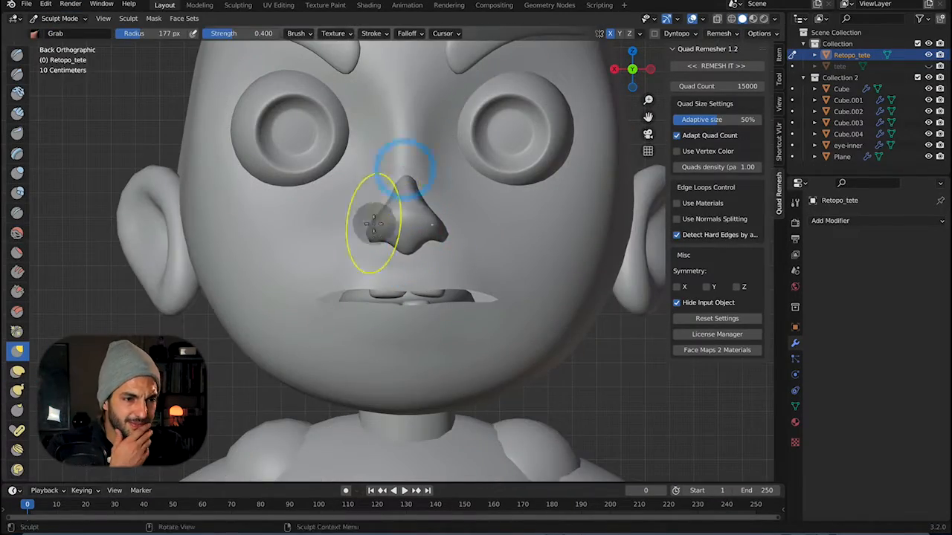
middle_click_drag(374, 223, 406, 233)
scroll(471, 231, "down", 6)
key("Tab")
key("ctrl+Tab")
left_click(632, 69)
left_click(847, 146)
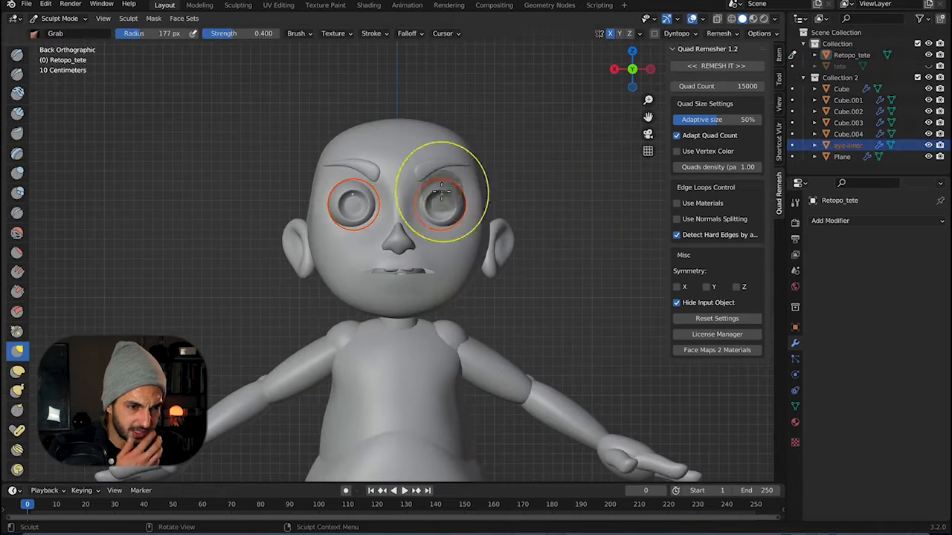
Review the eyebrow plane's Mirror modifier settings in Object Mode and reopen Retopo_tete in Sculpt Mode.
left_click(849, 135)
key("ctrl+Tab")
left_click(352, 163)
scroll(922, 281, "down", 6)
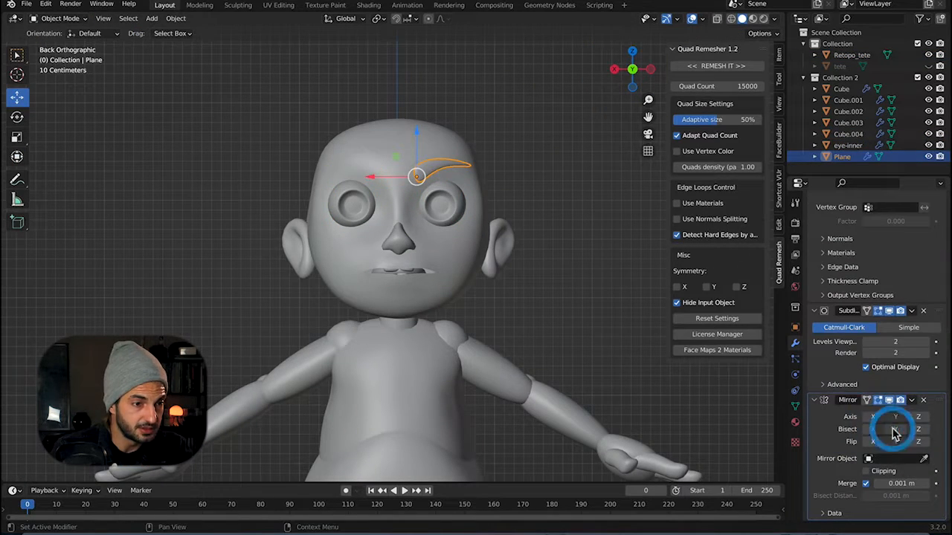
scroll(385, 247, "up", 2)
left_click(386, 246)
left_click(56, 18)
left_click(63, 57)
left_click(844, 66)
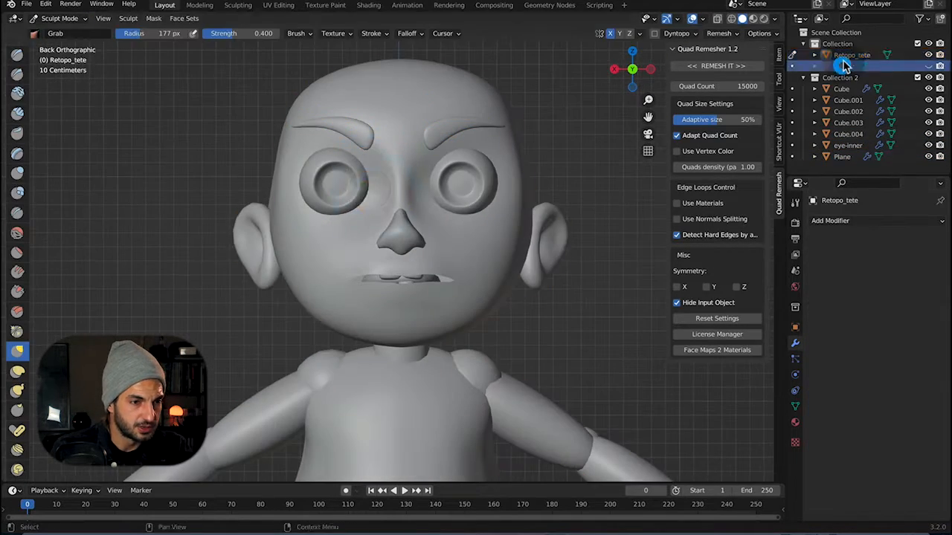
left_click(847, 55)
Add a cube in Object Mode and size and place it around the character's hips and upper legs.
scroll(405, 232, "down", 5)
middle_click_drag(406, 231, 414, 127, "shift")
left_click(62, 18)
left_click(76, 30)
left_click(152, 18)
left_click(257, 44)
mouse_move(402, 409)
left_mouse_down()
mouse_move(425, 186)
mouse_move(423, 258)
left_mouse_up()
key("s")
Cut three evenly spaced vertical edge loops across the front of the cube in Edit Mode.
key("Tab")
key("ctrl+r")
left_click(436, 378)
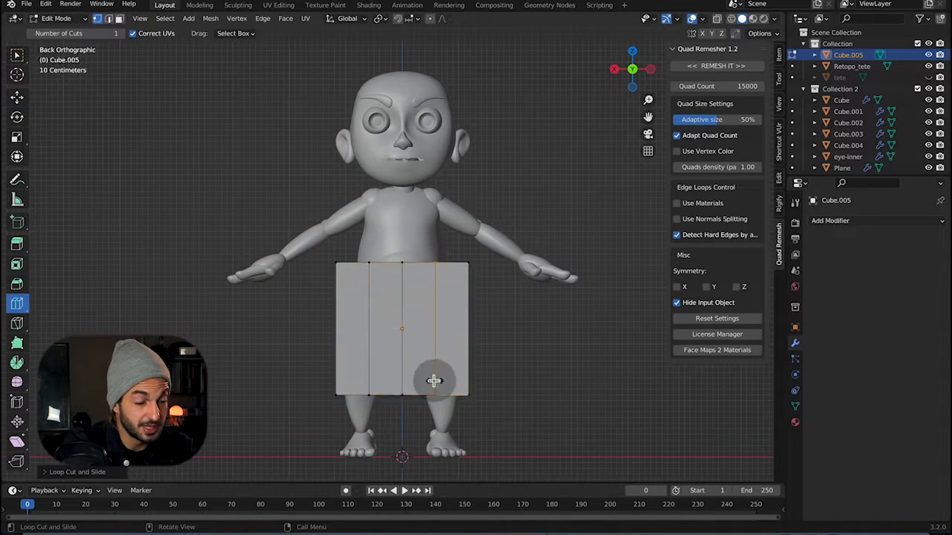
middle_click_drag(368, 139, 298, 117)
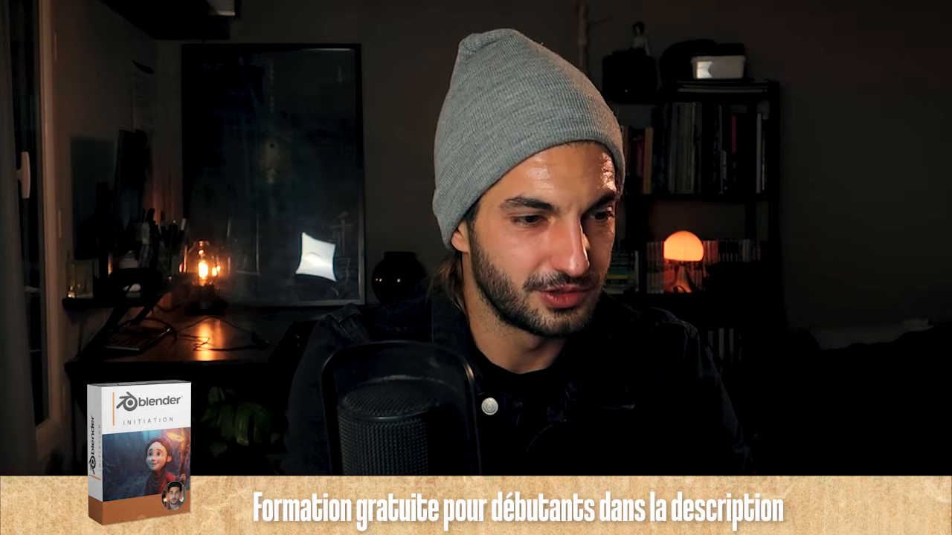
left_click(419, 223)
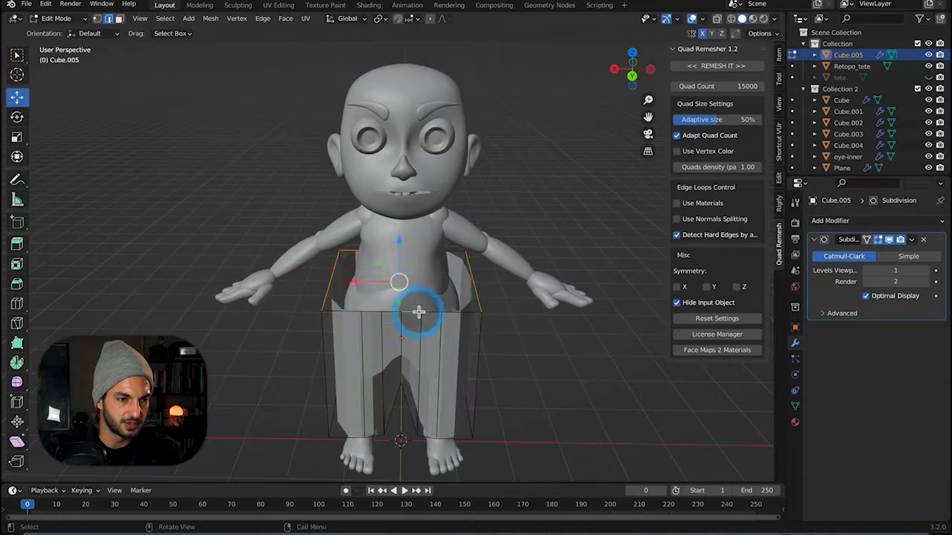
Set the pants' Subdivision viewport level to 3 and add a Shrinkwrap modifier targeting Retopo_tete.
middle_click_drag(418, 312, 468, 295)
key("s")
type("3")
key("Return")
left_click(876, 221)
left_click(812, 351)
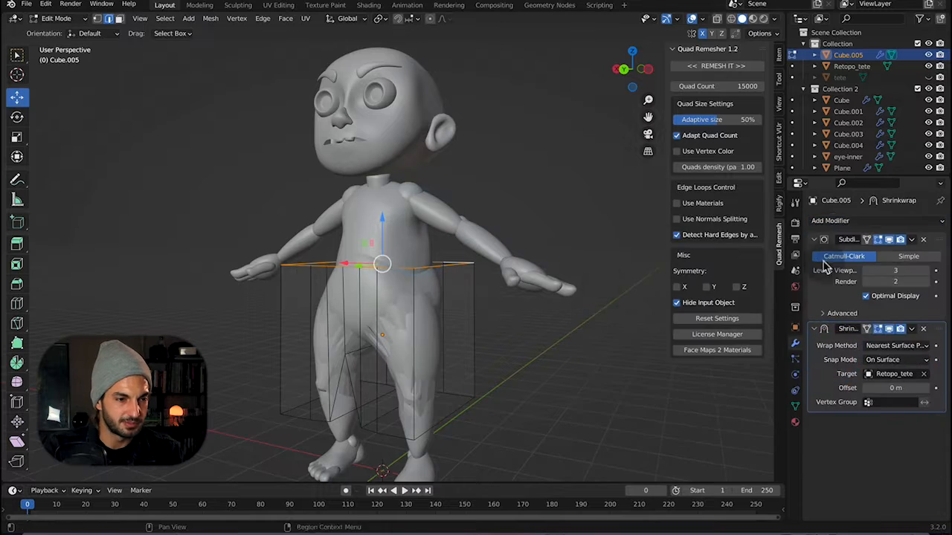
left_click(875, 221)
left_click(712, 415)
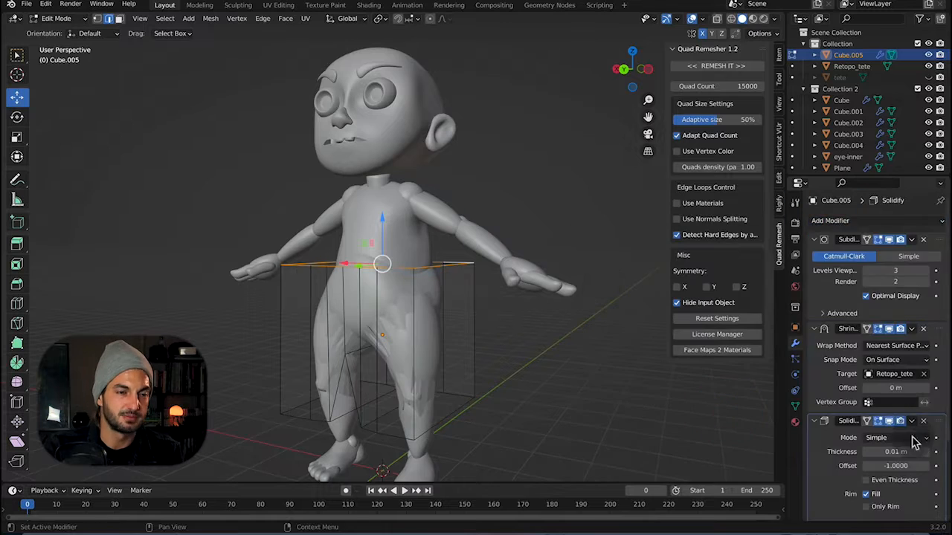
scroll(914, 441, "down", 2)
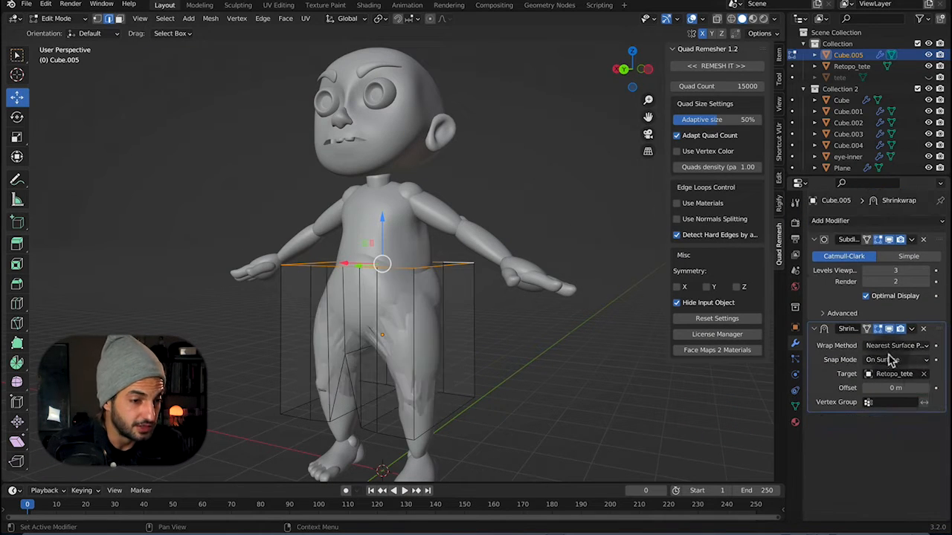
Set the Shrinkwrap snap mode to Outside Surface and add a Solidify modifier with 0.03 m thickness and an offset of 1.
left_click(893, 359)
left_click(885, 409)
left_click(830, 221)
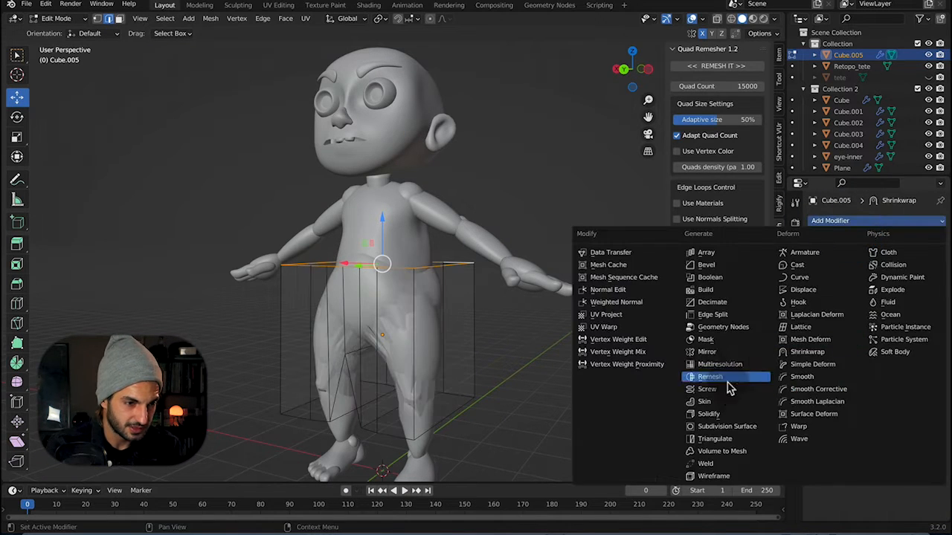
double_click(902, 466)
middle_click_drag(402, 349, 401, 285)
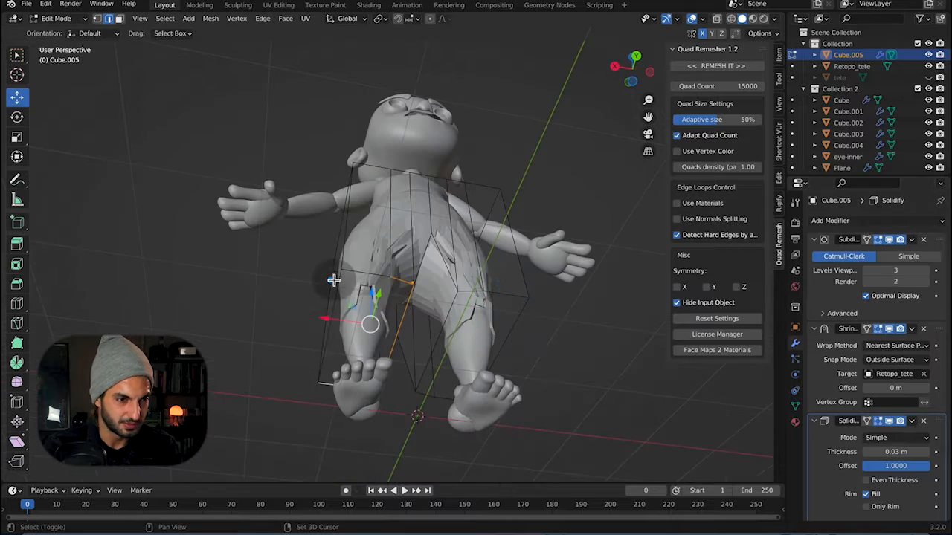
middle_click_drag(333, 280, 393, 306)
Scale the pants slightly and rotate them to fit around the hips and legs in Object Mode.
left_click(924, 270)
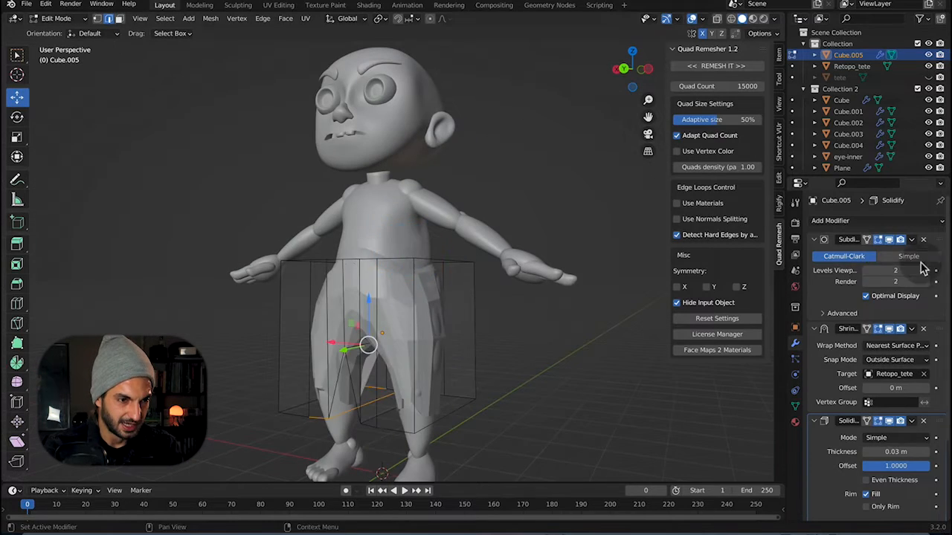
key("Tab")
key("s")
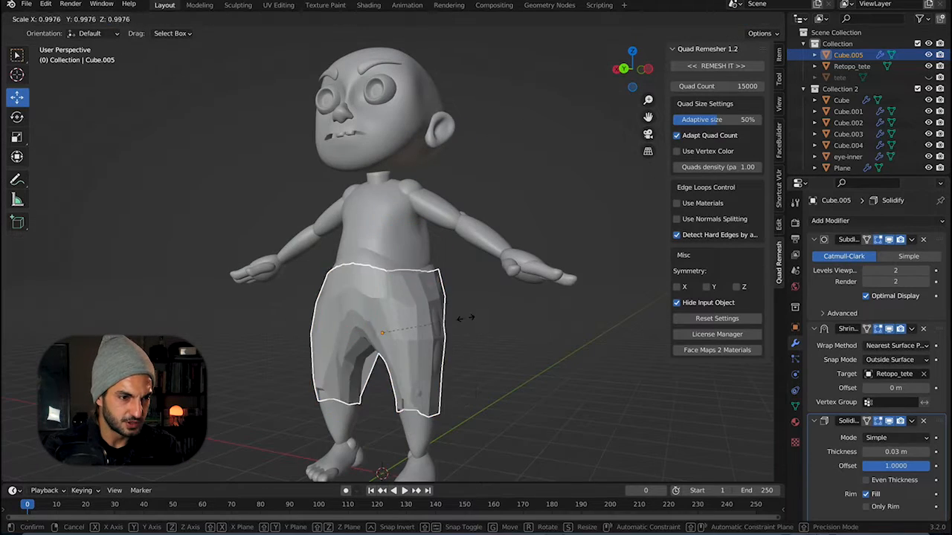
left_click(17, 116)
middle_click_drag(363, 308, 404, 310)
scroll(387, 308, "down", 1)
key("s")
left_click(364, 299)
left_click_drag(403, 309, 400, 315)
middle_click_drag(400, 316, 468, 320)
left_click_drag(467, 320, 456, 317)
middle_click_drag(457, 317, 381, 315)
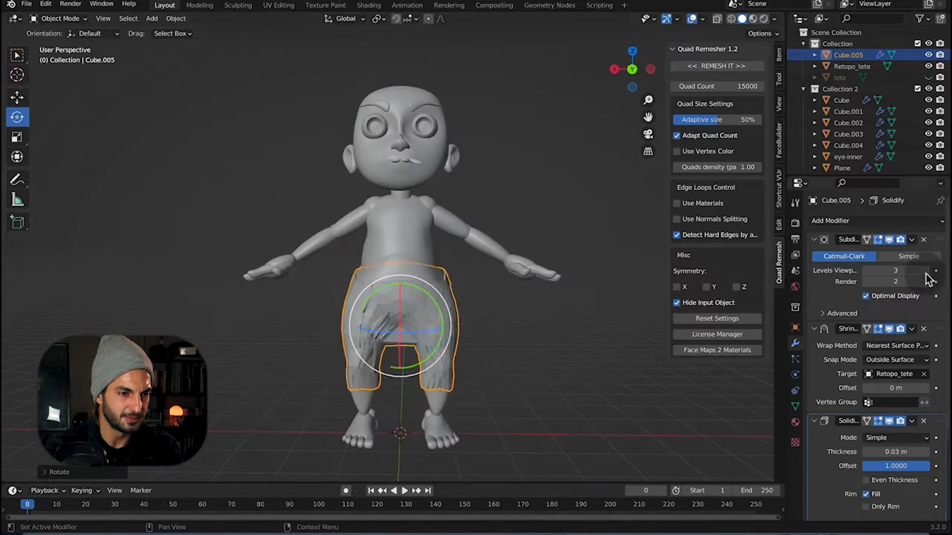
Raise the pants cage's crotch edges in Edit Mode and set the Solidify thickness to 0.07 m.
key("Tab")
middle_click_drag(427, 343, 421, 291)
left_click_drag(403, 281, 406, 251)
middle_click_drag(406, 251, 479, 292)
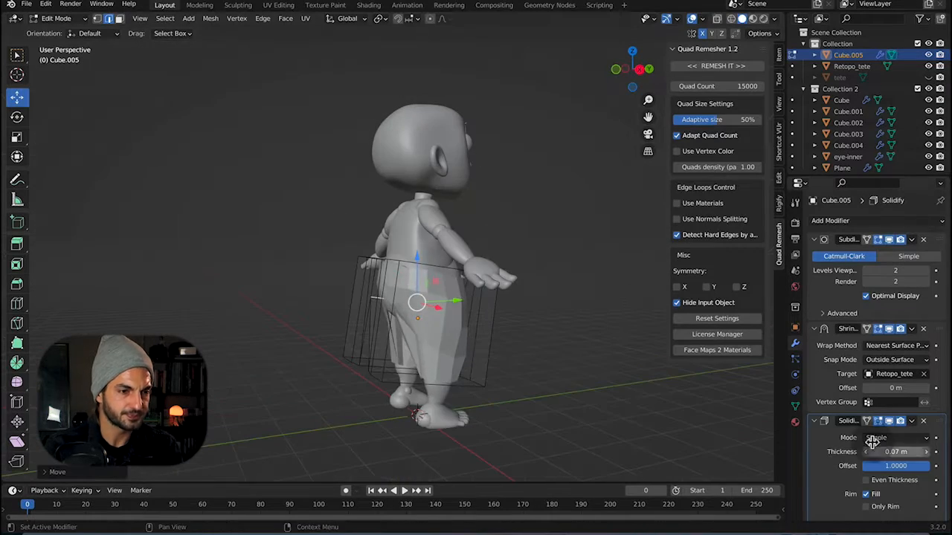
Add a second Subdivision Surface modifier at viewport level 2 after the Solidify and return to Object Mode.
mouse_move(934, 239)
left_mouse_down()
mouse_move(933, 331)
mouse_move(935, 241)
left_mouse_up()
left_click(869, 221)
left_click(726, 426)
scroll(870, 372, "down", 5)
middle_click_drag(431, 309, 310, 312)
middle_click_drag(513, 305, 473, 304)
key("Tab")
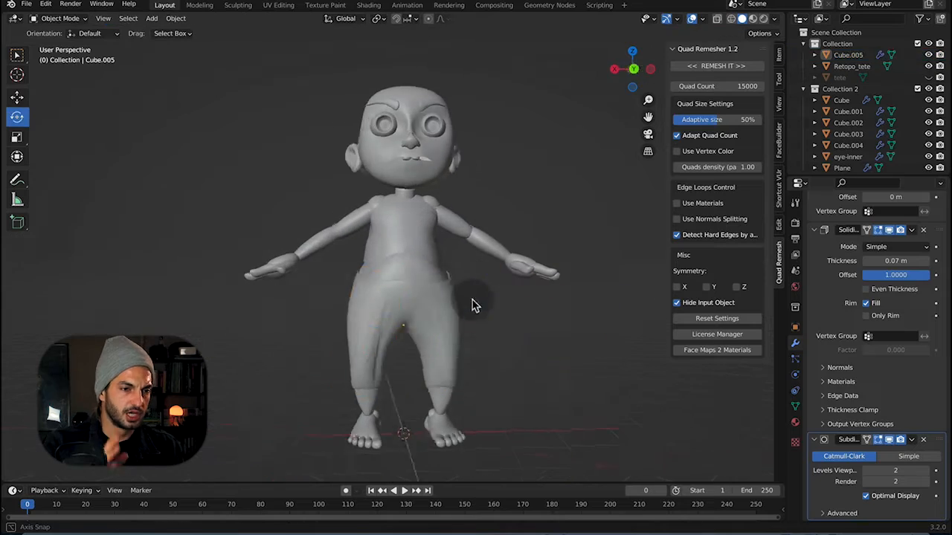
Apply all of the pants' modifiers and deselect the pants.
left_click(440, 316)
left_click(913, 248)
key("ctrl+z")
key("ctrl+a")
key("ctrl+a")
key("ctrl+a")
key("ctrl+s")
middle_click_drag(417, 274, 407, 228)
scroll(407, 229, "down", 1)
left_click(516, 191)
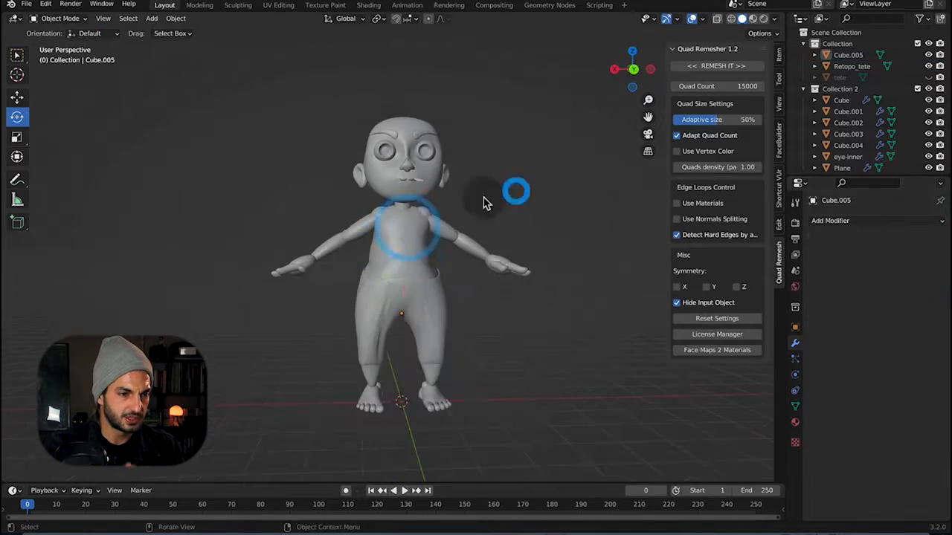
Add a cube and move it up over the torso as the base of a shirt.
left_click(151, 18)
mouse_move(165, 33)
left_click(256, 44)
left_click(17, 97)
left_click_drag(399, 310, 398, 308)
left_click(397, 209)
scroll(397, 216, "up", 5)
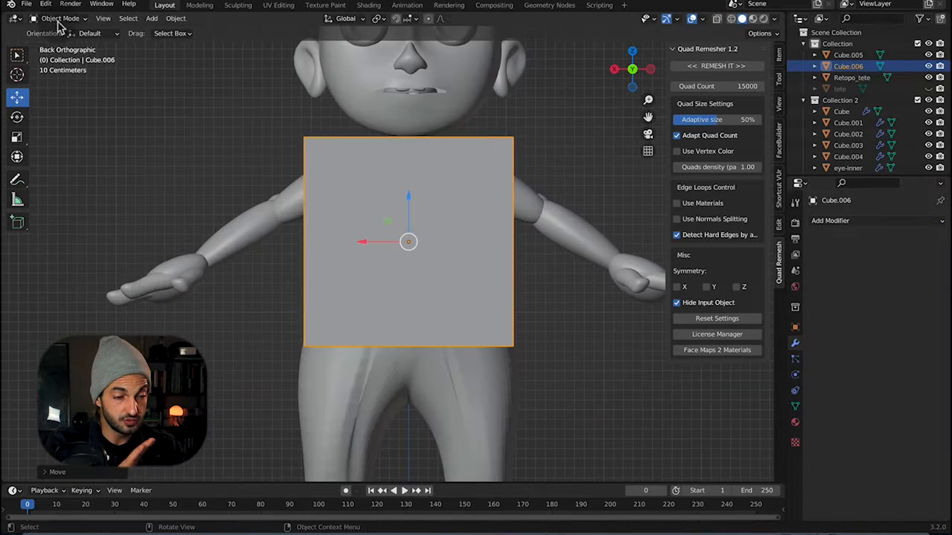
Divide the shirt cube with a vertical and a horizontal edge loop in Edit Mode and switch to face selection.
key("Tab")
middle_click_drag(387, 227, 476, 251)
left_click(414, 258)
left_click(446, 255)
left_click(17, 55)
left_click(119, 19)
Extrude the upper side faces of the shirt cube outward on both sides to form short sleeves.
key("e")
mouse_move(378, 221)
middle_mouse_down()
mouse_move(457, 228)
mouse_move(357, 232)
mouse_move(376, 229)
middle_mouse_up()
left_click(356, 203)
middle_click_drag(513, 194, 470, 200)
key("s")
left_click(454, 211)
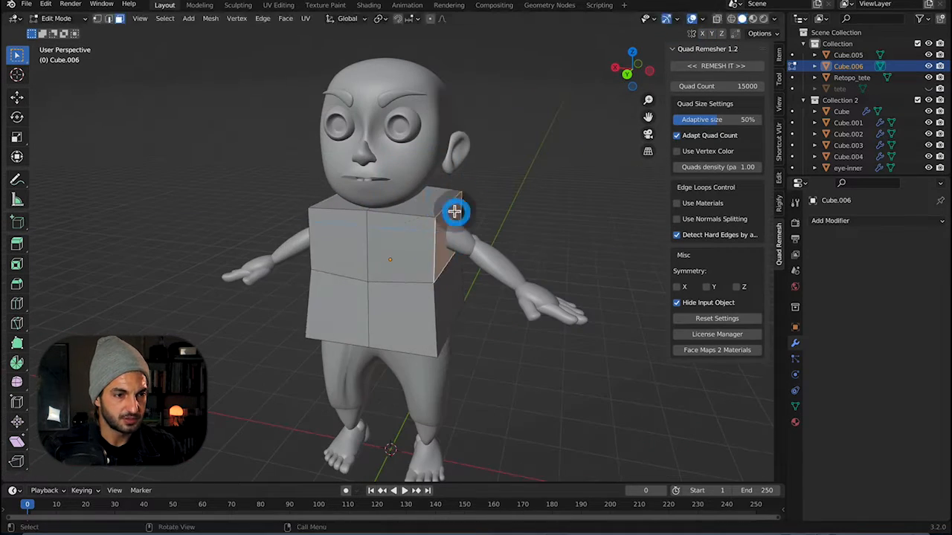
key("Return")
middle_click_drag(364, 197, 438, 185)
left_click(391, 214)
key("e")
middle_click_drag(469, 229, 424, 238)
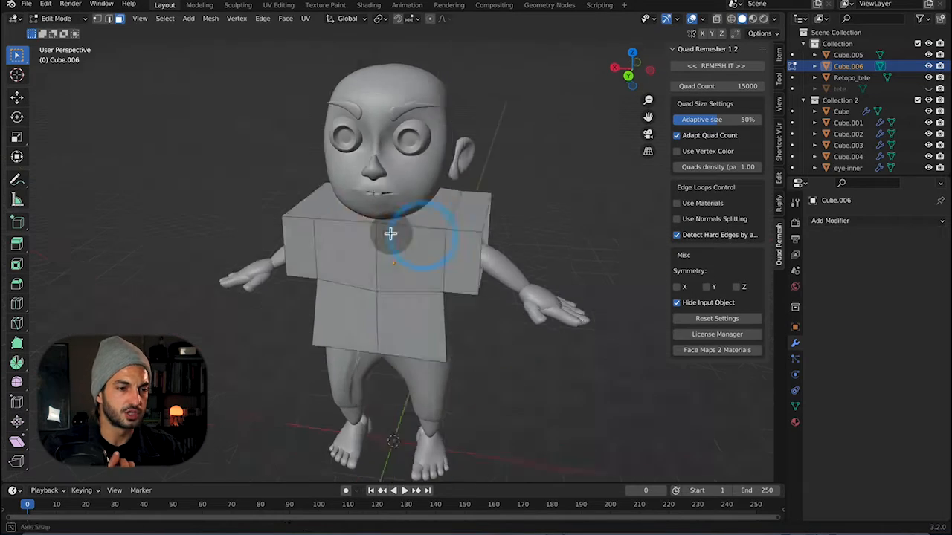
Open up the shirt cage by removing the faces at the neck, sleeve ends and hem.
left_click(347, 214)
left_click(447, 214, "shift")
left_click(17, 264)
left_click_drag(364, 217, 378, 211)
middle_click_drag(417, 283, 436, 138)
middle_click_drag(416, 179, 409, 297)
Add a Subdivision Surface modifier and a Shrinkwrap modifier targeting Retopo_tete to the shirt in Object Mode.
key("Tab")
left_click(864, 221)
left_click(726, 427)
middle_click_drag(394, 220, 451, 223)
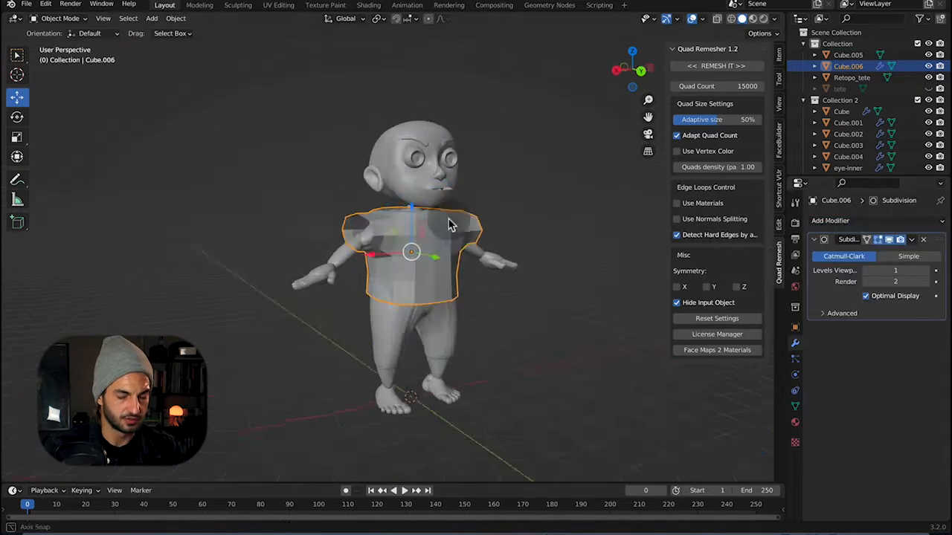
left_click(855, 221)
left_click(807, 351)
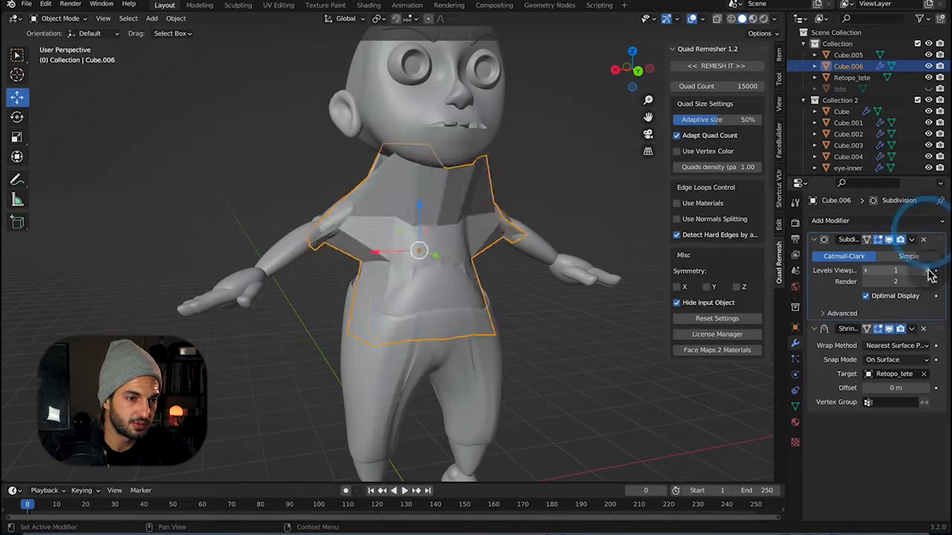
Set the shirt's Subdivision viewport level to 5 and its Shrinkwrap snap mode to Outside Surface.
key("ctrl+3")
middle_click_drag(424, 215, 442, 228)
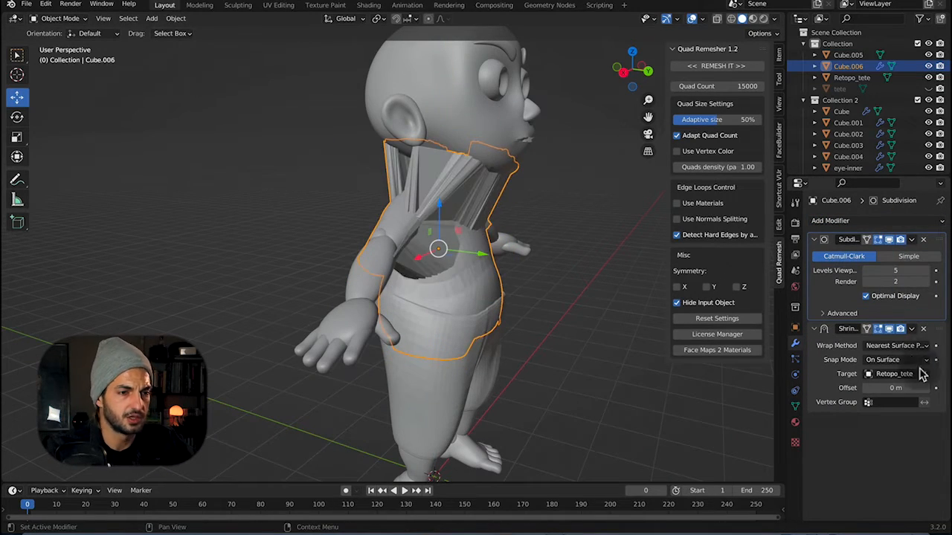
left_click(882, 362)
Shrink the shirt's neckline edge loop and raise the underarm edges in Edit Mode.
key("g")
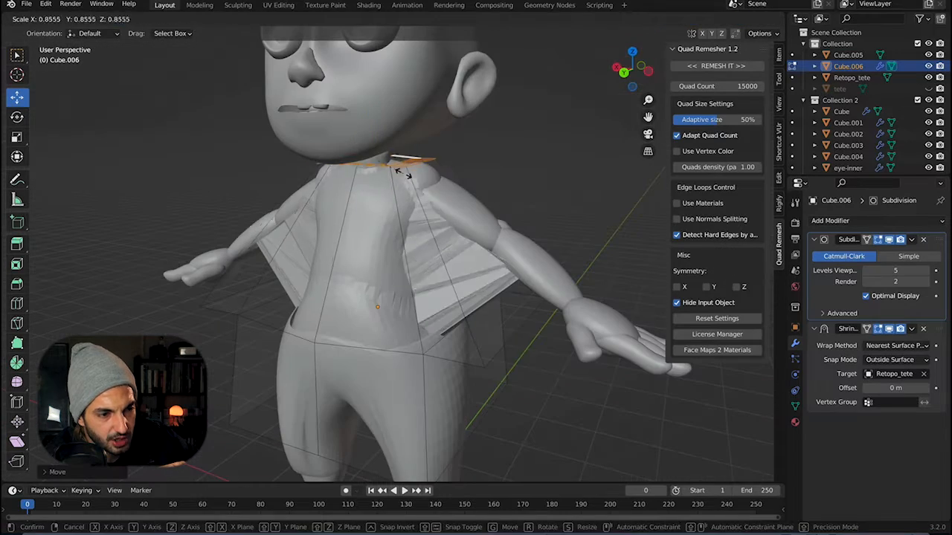
left_click(518, 332)
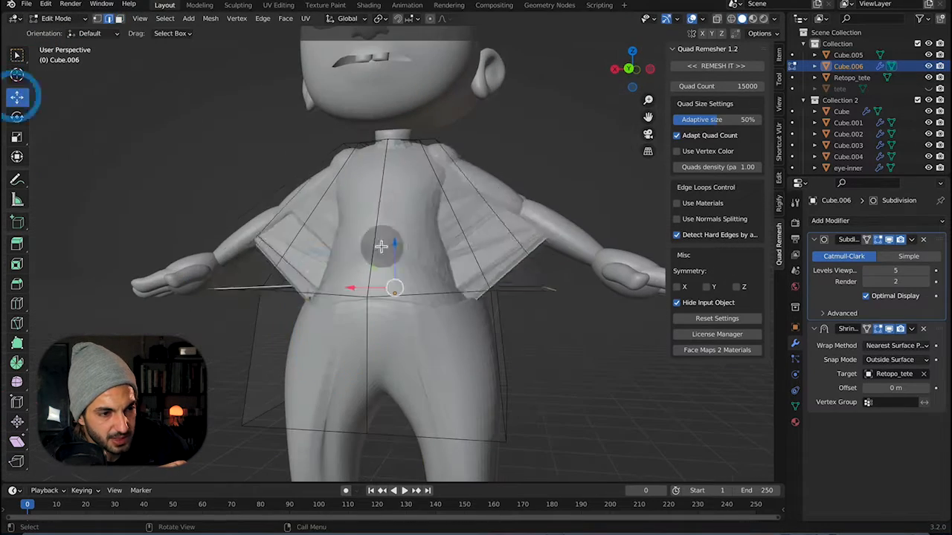
left_click_drag(385, 240, 393, 177)
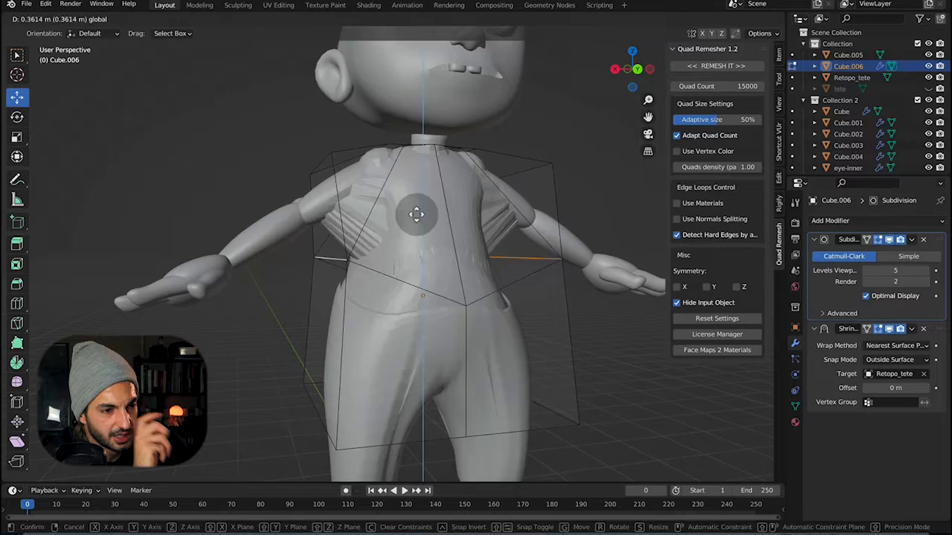
left_click_drag(414, 212, 447, 230)
middle_click_drag(447, 230, 364, 421)
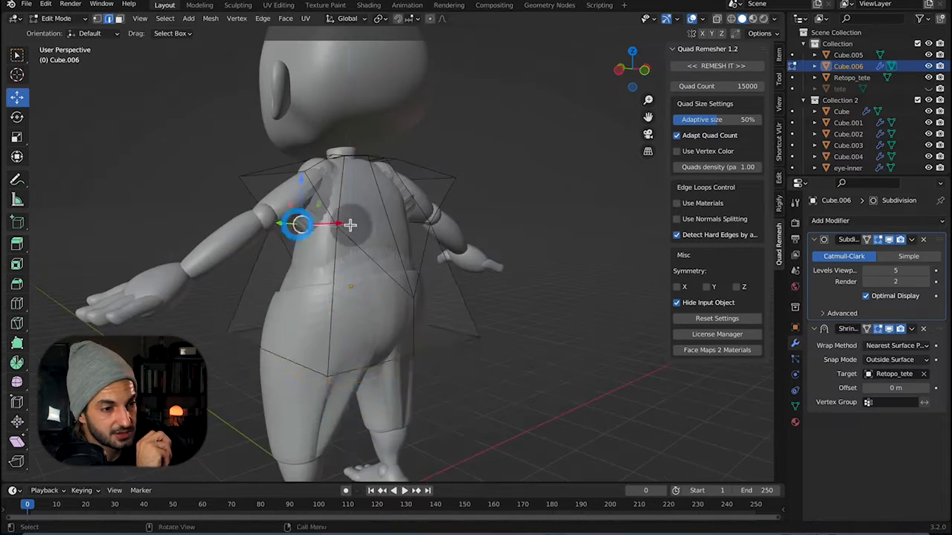
Reposition the shirt cage's side edges and set the Subdivision viewport level to 4.
middle_click_drag(350, 225, 417, 227)
left_click_drag(404, 201, 441, 223)
middle_click_drag(442, 223, 282, 227)
left_click(867, 270)
left_click(850, 222)
Select the sleeve opening edges on both sides and extrude them outward along the arms.
left_click(366, 184)
middle_click_drag(372, 223, 404, 216)
left_click(436, 247, "shift")
key("e")
left_click(431, 230)
middle_click_drag(472, 233, 439, 215)
Select the top shoulder edges on both sides of the shirt cage and move them up slightly.
left_click(401, 221)
left_click(451, 171)
middle_click_drag(372, 223, 461, 216)
left_click(310, 176, "shift")
left_click_drag(421, 134, 422, 130)
Add a 0.04 m Solidify modifier to the shirt, set Subdivision to viewport level 2 and the Shrinkwrap snap mode to Outside.
left_click(867, 221)
left_click(707, 417)
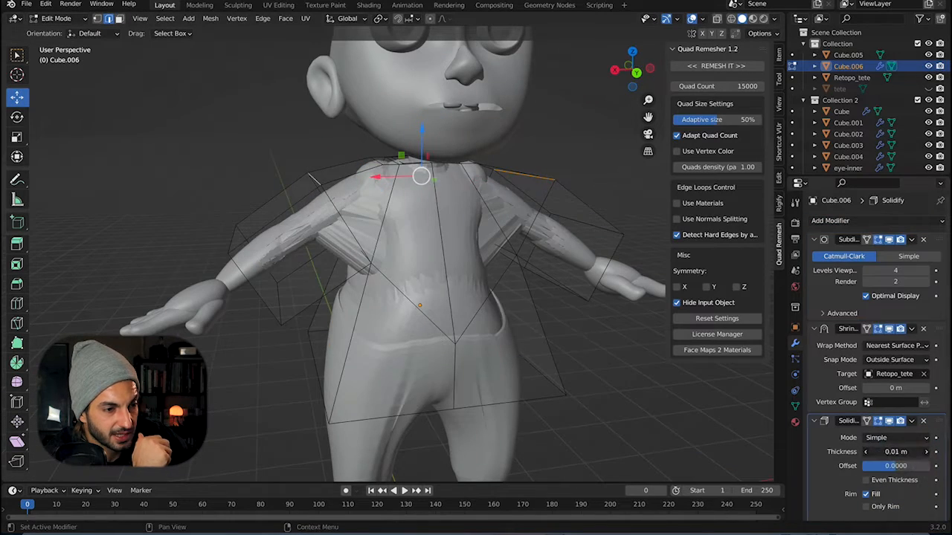
scroll(494, 249, "down", 2)
middle_click_drag(513, 257, 654, 257)
left_click(925, 271)
left_click(926, 272)
left_click(896, 359)
left_click(885, 398)
Fill the open gap between two underarm edges of the shirt cage with a face and delete the unwanted face beside it.
left_click(110, 21)
scroll(460, 231, "up", 4)
left_click(521, 213, "shift")
middle_click_drag(460, 223, 385, 151)
key("f")
left_click(119, 19)
left_click(312, 265)
key("x")
left_click(310, 266)
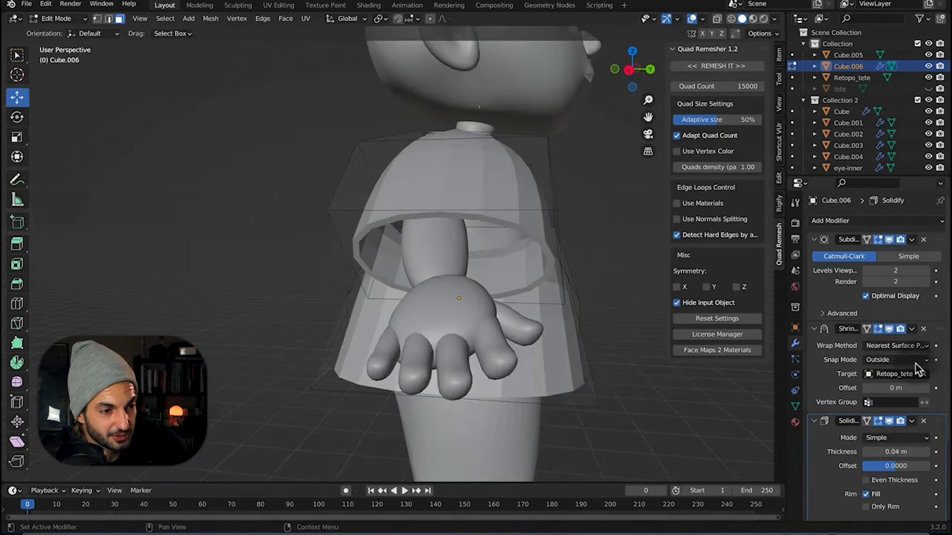
Try the Shrinkwrap modifier's other snap modes on the shirt and return it to Outside.
left_click(896, 360)
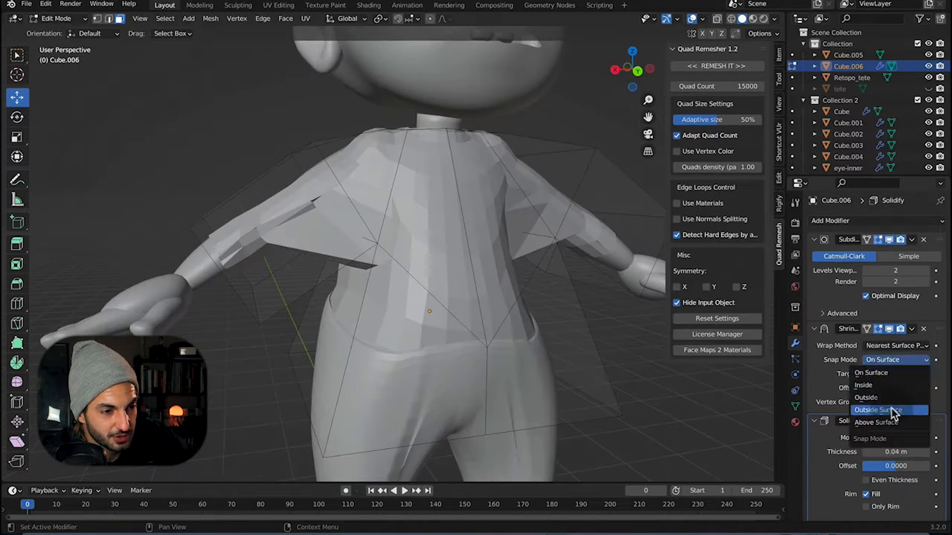
left_click(871, 398)
scroll(878, 335, "down", 3)
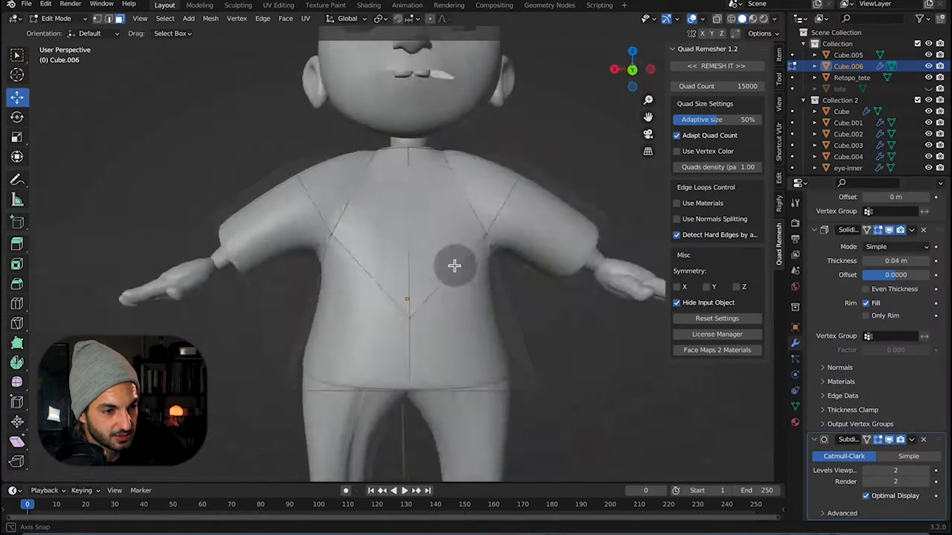
middle_click_drag(454, 265, 418, 191)
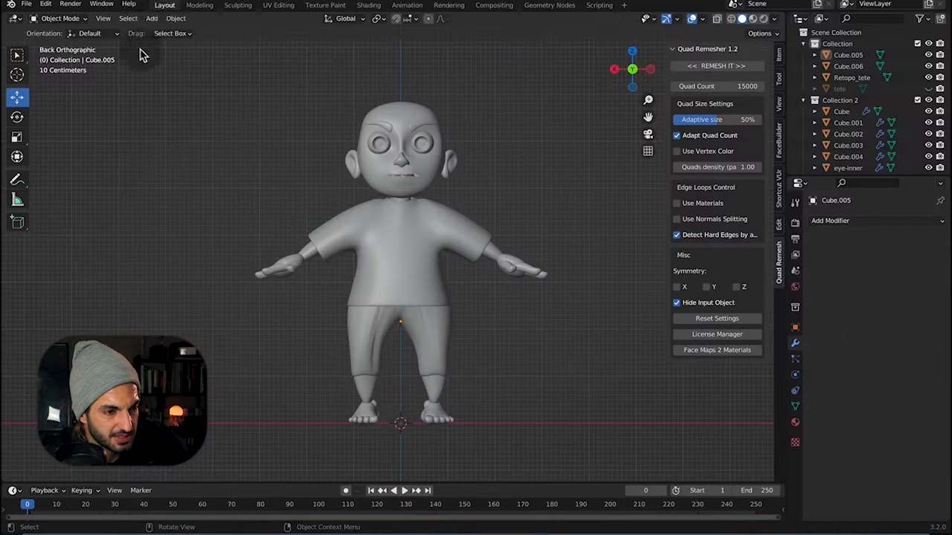
Add a cube above the character's head and scale it to the size of a hat crown.
left_click(151, 18)
left_click(261, 38)
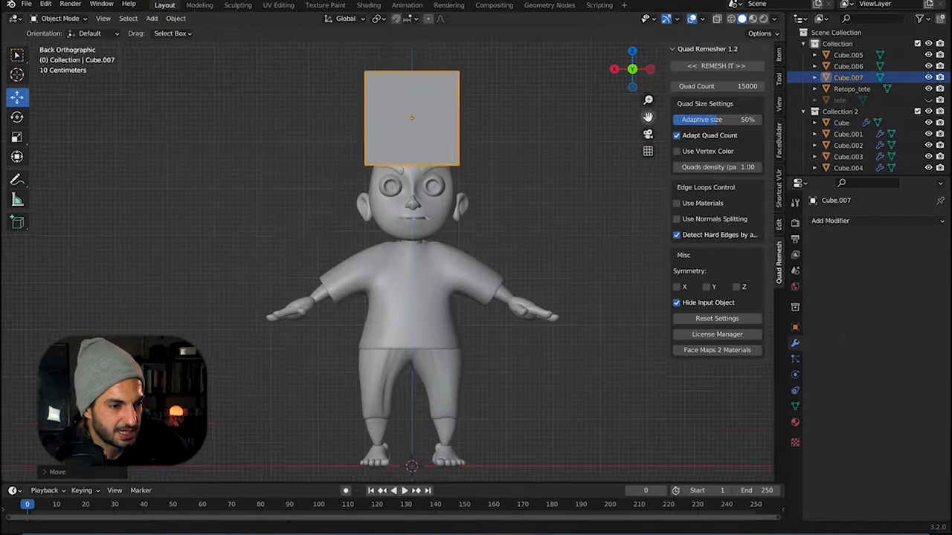
key("s")
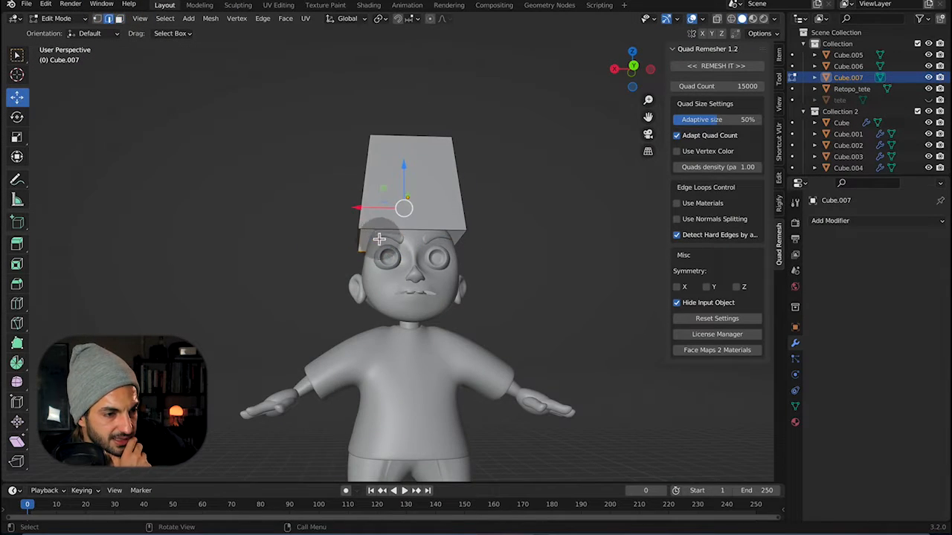
Cut edge loops around the hat block and extrude its bottom edges outward into a wide brim with a raised rim.
mouse_move(379, 239)
middle_mouse_down()
mouse_move(491, 242)
mouse_move(381, 257)
middle_mouse_up()
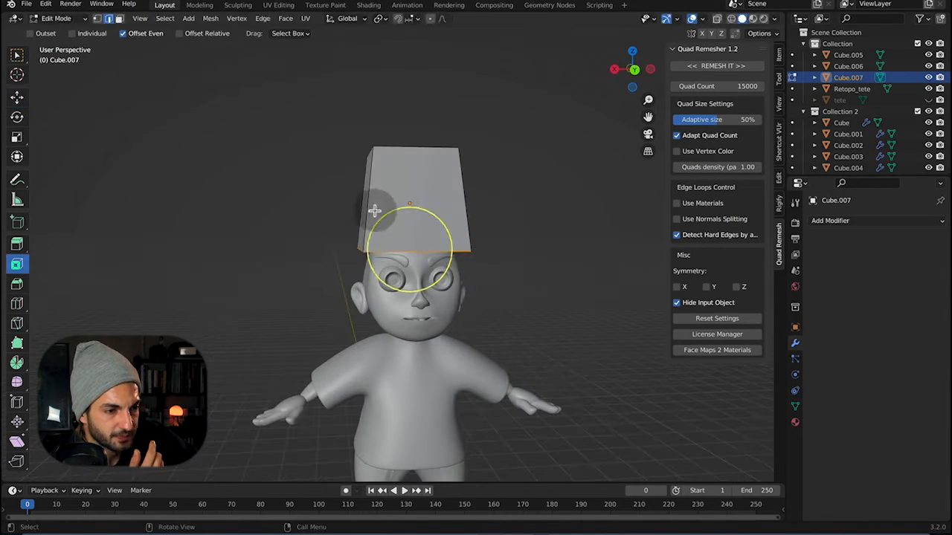
key("ctrl+r")
middle_click_drag(396, 251, 478, 242)
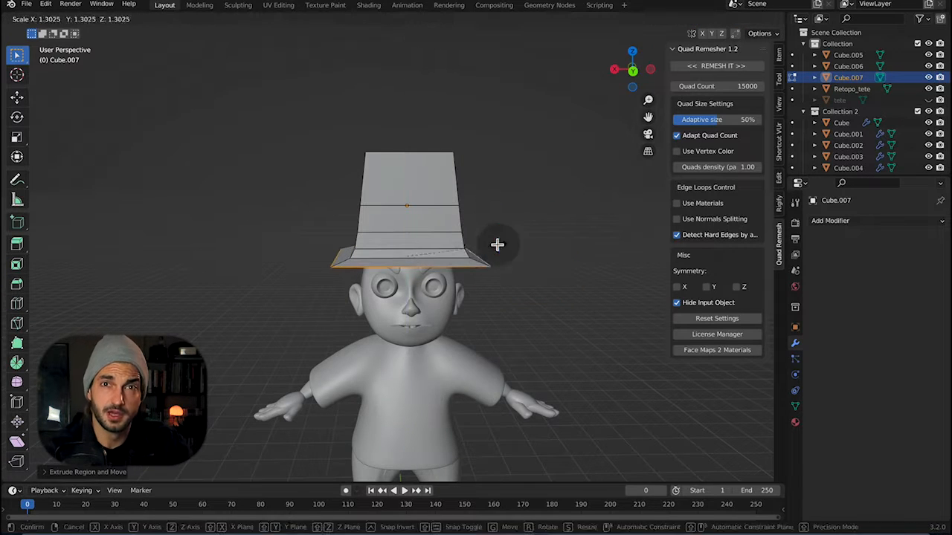
key("e")
key("s")
left_click(546, 283)
key("g")
left_click(563, 268)
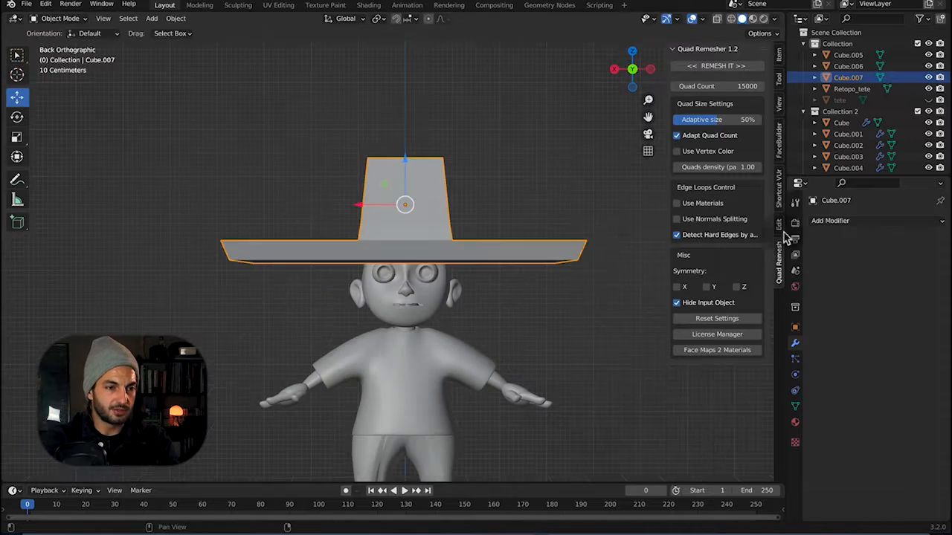
Add a level 2 Subdivision modifier and a Solidify modifier to the hat and apply them.
left_click(876, 221)
left_click(707, 429)
left_click(925, 270)
left_click(845, 223)
left_click(725, 459)
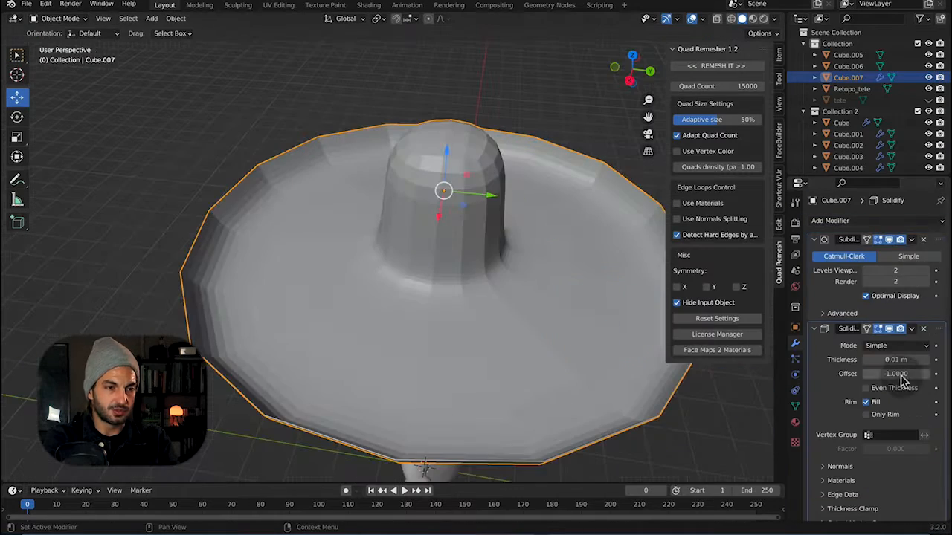
left_click(911, 239)
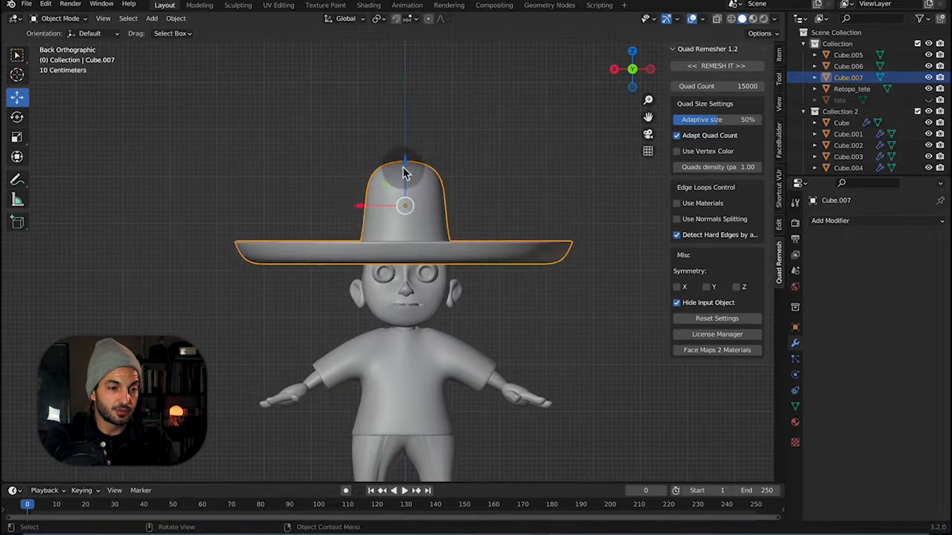
Scale down the new cube at the character's feet and move it over one foot as a boot block.
middle_click_drag(461, 208, 461, 223)
key("ctrl+KP_1")
key("g")
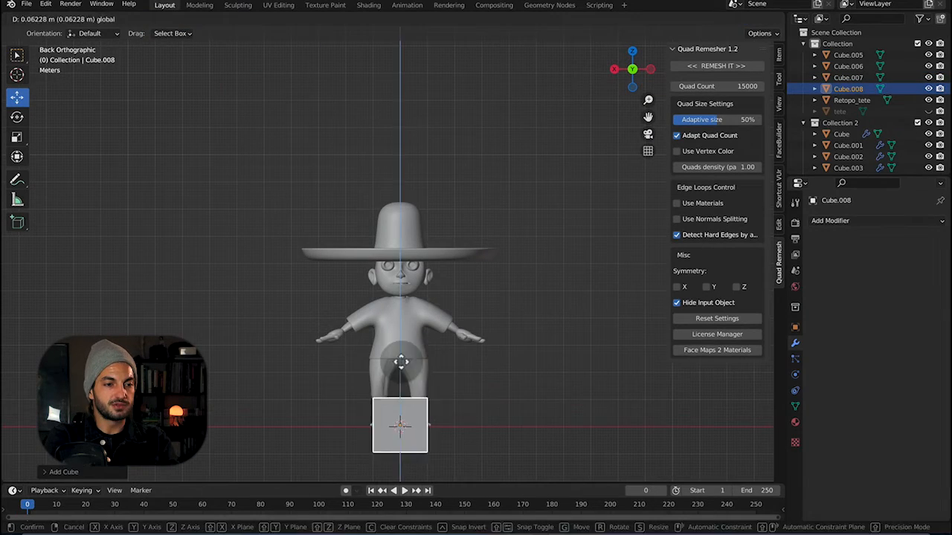
key("s")
key("g")
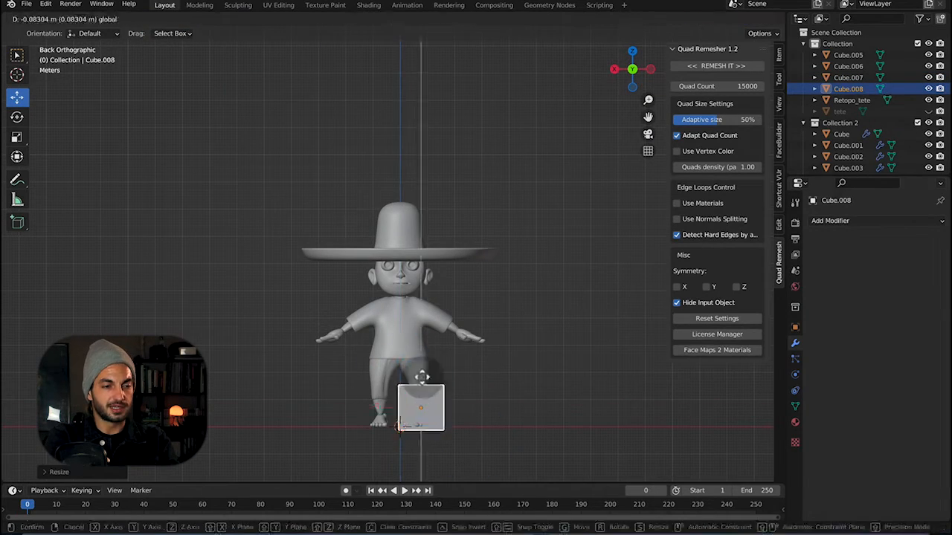
Mirror the boot block along X using the shirt, Cube.006, as the mirror object.
left_click(846, 220)
left_click(722, 347)
left_click(924, 299)
Select the outer side face of the boot block in Edit Mode and move it to adjust the boot's width.
middle_click_drag(406, 346, 486, 367)
key("Tab")
left_click(120, 19)
middle_click_drag(384, 421, 464, 419)
key("g")
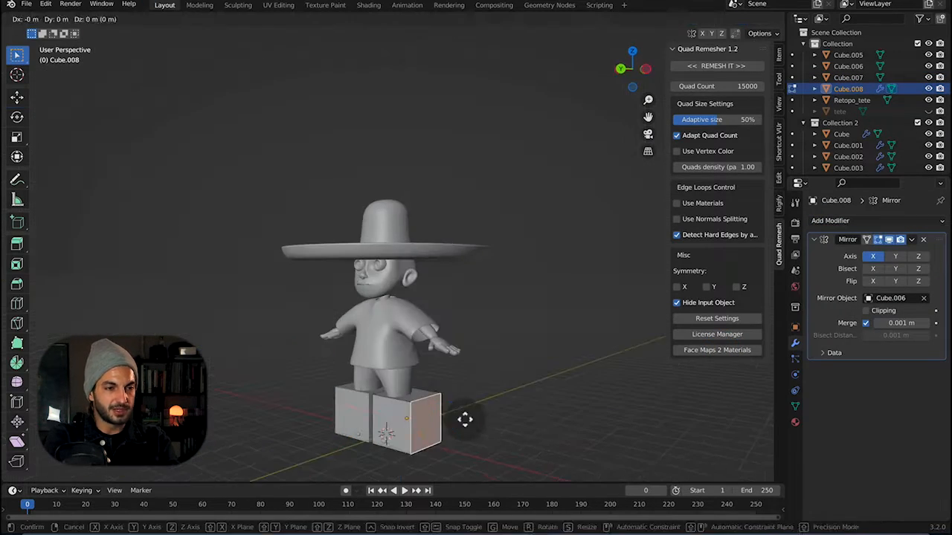
middle_click_drag(386, 421, 391, 377)
Cut a horizontal edge loop around the boot block and extrude its lower front face forward to form the toe.
left_click(17, 304)
left_click(434, 423)
mouse_move(388, 413)
middle_mouse_down()
mouse_move(498, 398)
mouse_move(385, 397)
middle_mouse_up()
left_click(120, 19)
left_click(419, 432)
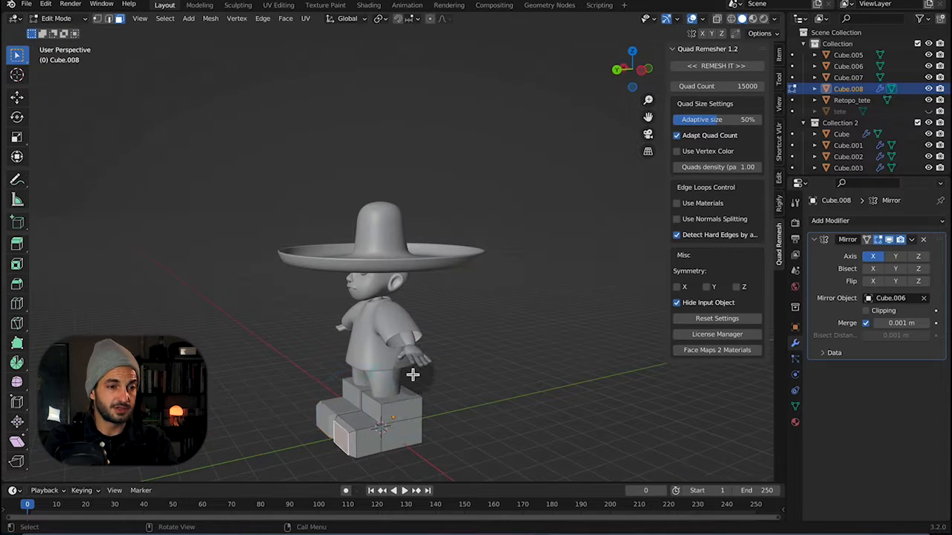
Add a Subdivision modifier at viewport level 2 to the boots and cut extra edge loops to firm up their shape.
middle_click_drag(419, 365, 359, 389)
left_click(840, 221)
left_click(731, 426)
middle_click_drag(573, 282, 451, 297)
left_click(17, 304)
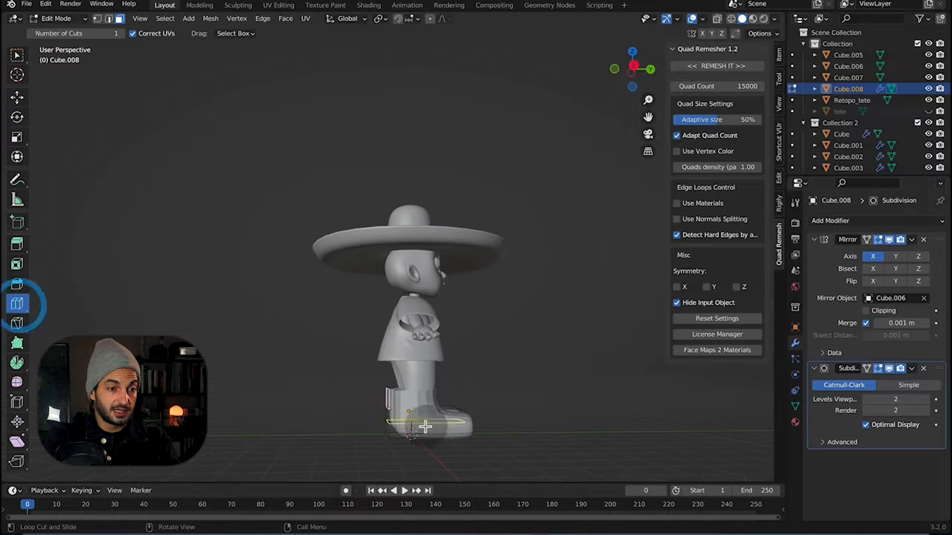
middle_click_drag(453, 415, 375, 418)
left_click(473, 440)
middle_click_drag(473, 441, 410, 374)
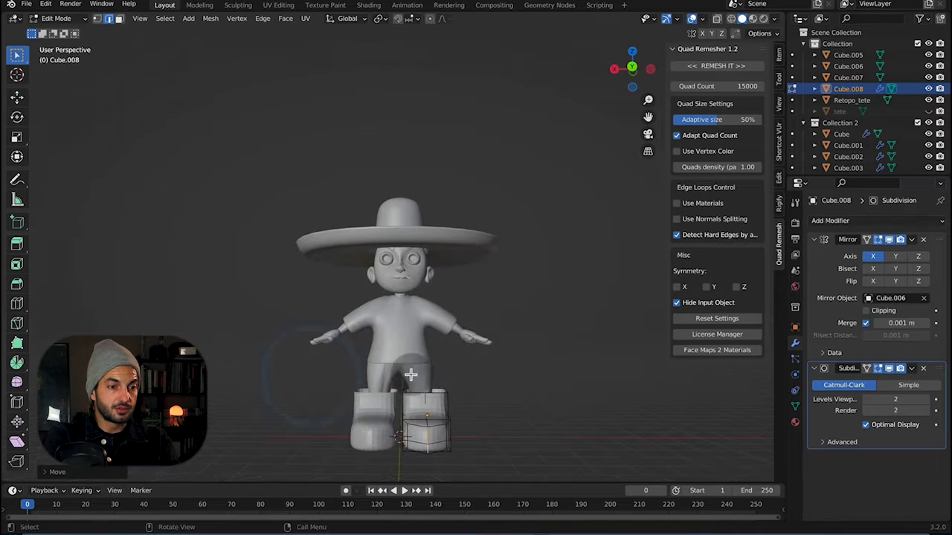
Try to sculpt the boots with the Grab brush in Sculpt Mode and undo the changes.
key("Tab")
left_click(546, 321)
left_click(60, 18)
left_click(79, 60)
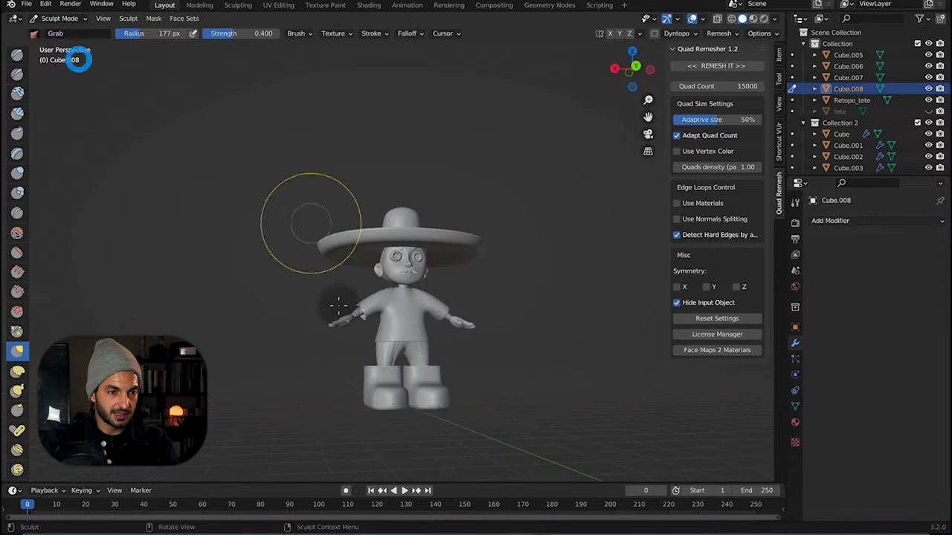
middle_click_drag(335, 310, 283, 316)
key("ctrl+z")
key("ctrl+z")
Try a Solidify modifier with 0.04 m thickness on the boots and apply it while sculpting.
left_click(840, 221)
left_click(729, 414)
left_click(912, 240)
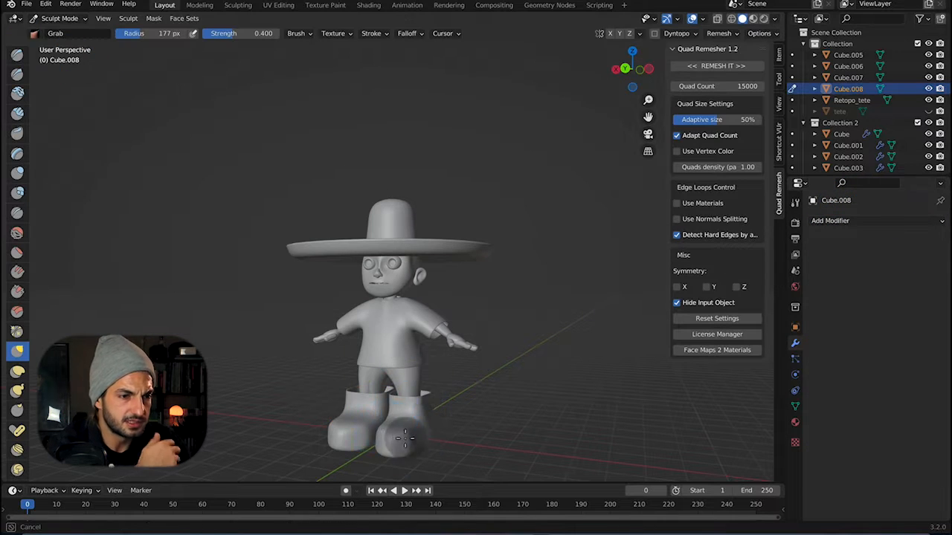
mouse_move(404, 438)
middle_mouse_down()
mouse_move(383, 372)
mouse_move(379, 386)
middle_mouse_up()
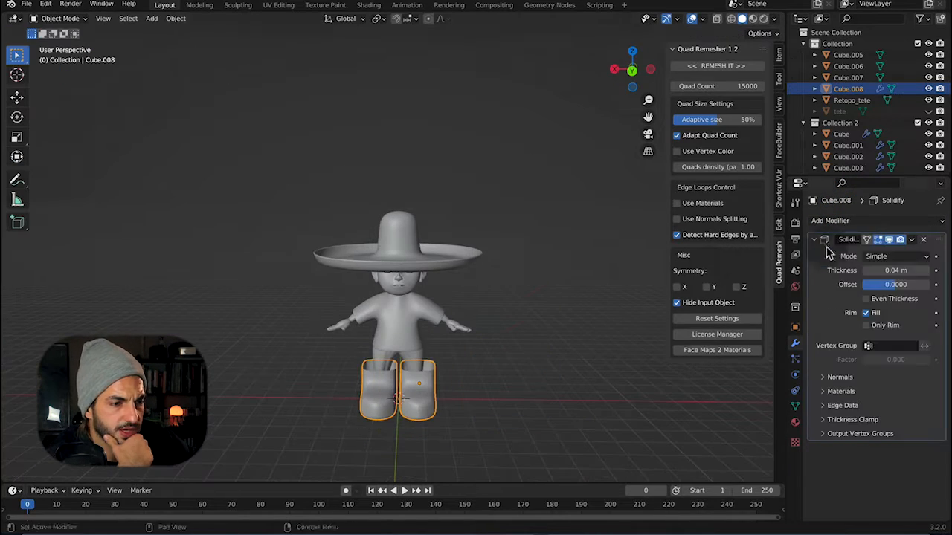
Apply the modifier below the boots' Mirror modifier, keep the mirroring live, and enter Sculpt Mode.
left_click(909, 372)
left_click(886, 381)
scroll(397, 372, "up", 4)
middle_click_drag(417, 364, 416, 331)
left_click(63, 18)
left_click(65, 58)
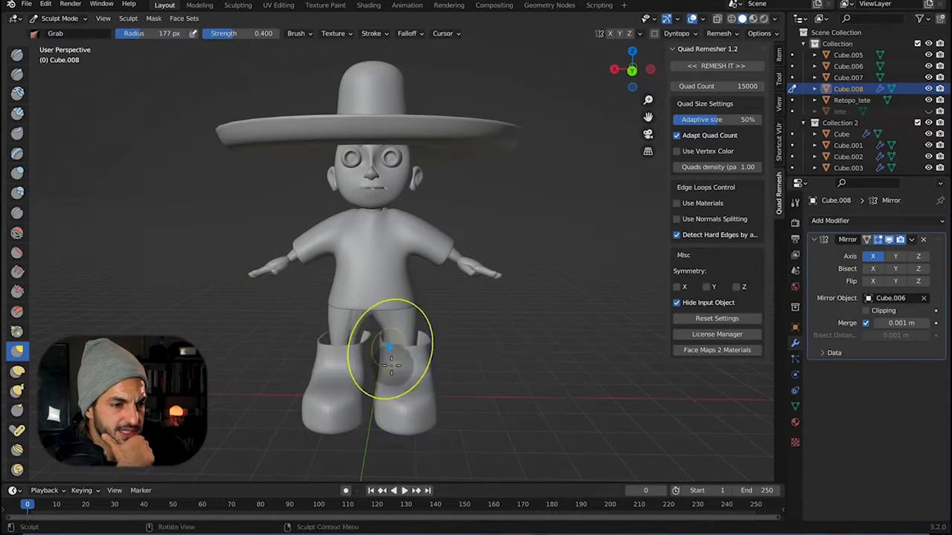
Sculpt the boots with the Grab brush, slimming them around the feet and pulling the cuffs into flared points.
mouse_move(405, 380)
middle_mouse_down()
mouse_move(367, 389)
mouse_move(408, 344)
mouse_move(421, 364)
mouse_move(365, 349)
mouse_move(368, 360)
middle_mouse_up()
left_click(619, 71)
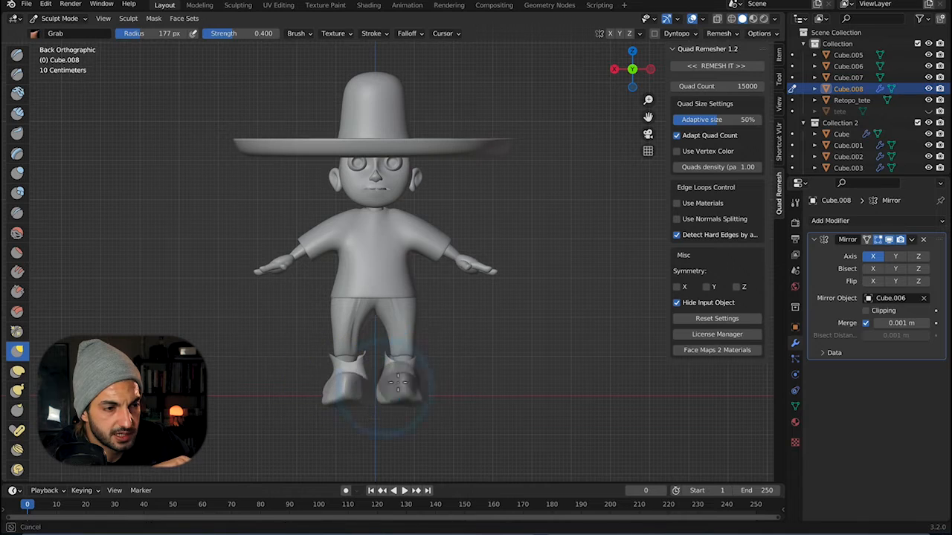
mouse_move(420, 394)
middle_mouse_down()
mouse_move(386, 377)
mouse_move(414, 404)
mouse_move(345, 344)
mouse_move(513, 321)
middle_mouse_up()
key("shift+t")
scroll(512, 320, "down", 4)
Switch sculpting to the hat and bend its brim with the Grab brush, drooping one side and lifting the other.
left_click(287, 162, "alt")
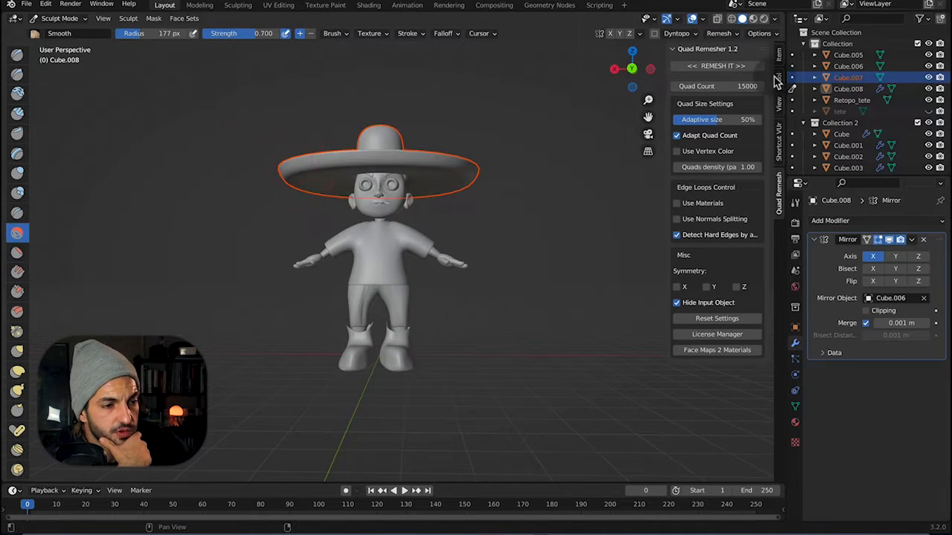
key("ctrl+KP_1")
key("g")
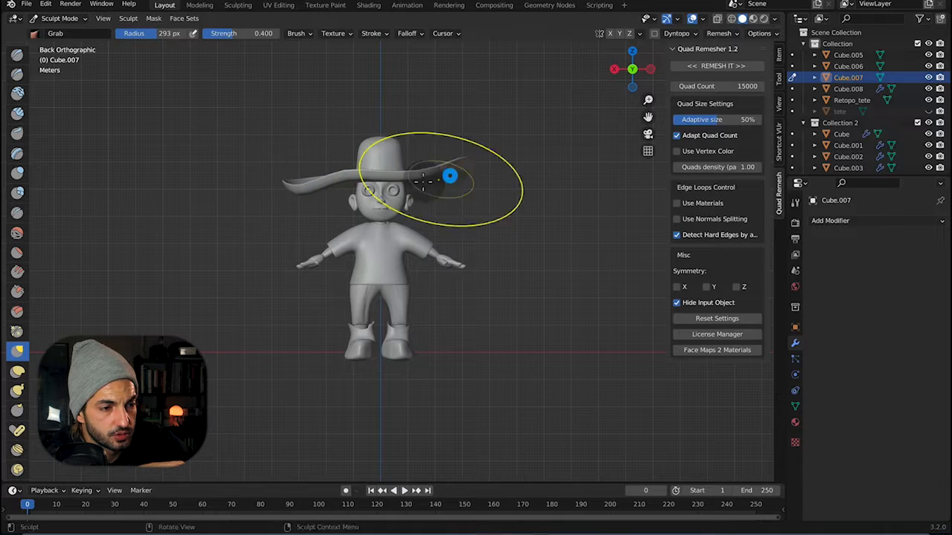
middle_click_drag(293, 178, 401, 151)
middle_click_drag(462, 183, 442, 183)
key("ctrl+KP_1")
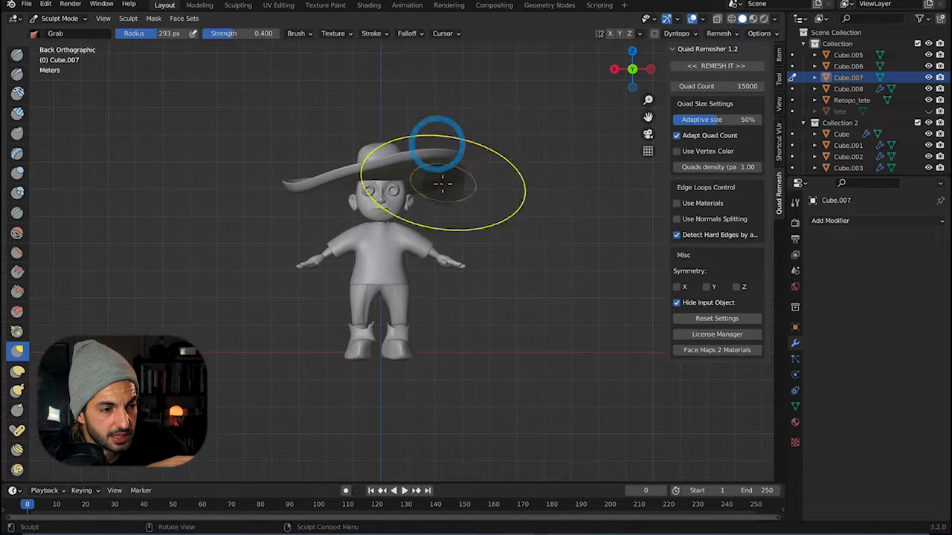
Reshape the shirt's sleeves and body with the Grab brush and adjust the pants the same way.
middle_click_drag(341, 244, 446, 253, "ctrl")
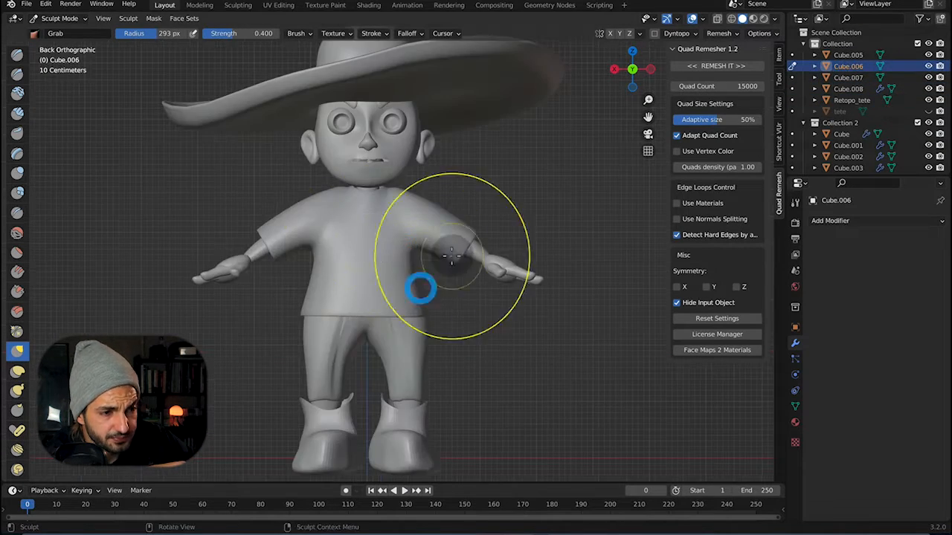
middle_click_drag(279, 233, 419, 234)
mouse_move(279, 266)
middle_mouse_down()
mouse_move(361, 292)
mouse_move(404, 335)
mouse_move(339, 350)
middle_mouse_up()
left_click(792, 56)
mouse_move(423, 395)
middle_mouse_down()
mouse_move(333, 339)
mouse_move(297, 335)
middle_mouse_up()
Switch sculpting back to the shirt and refine its side profile with the Grab brush.
left_click(854, 65)
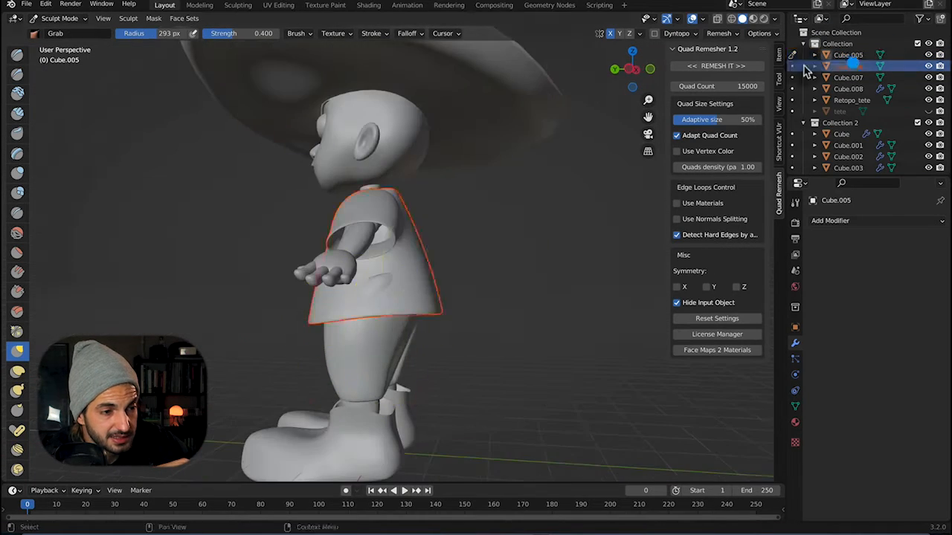
left_click(793, 67)
mouse_move(357, 267)
middle_mouse_down()
mouse_move(454, 259)
mouse_move(327, 268)
middle_mouse_up()
middle_click_drag(416, 253, 416, 320, "ctrl")
Return to Object Mode, view the character straight on, and deselect everything.
left_click(842, 100)
left_click(632, 70)
left_click(632, 69)
left_click(61, 19)
left_click(61, 34)
left_click(229, 123)
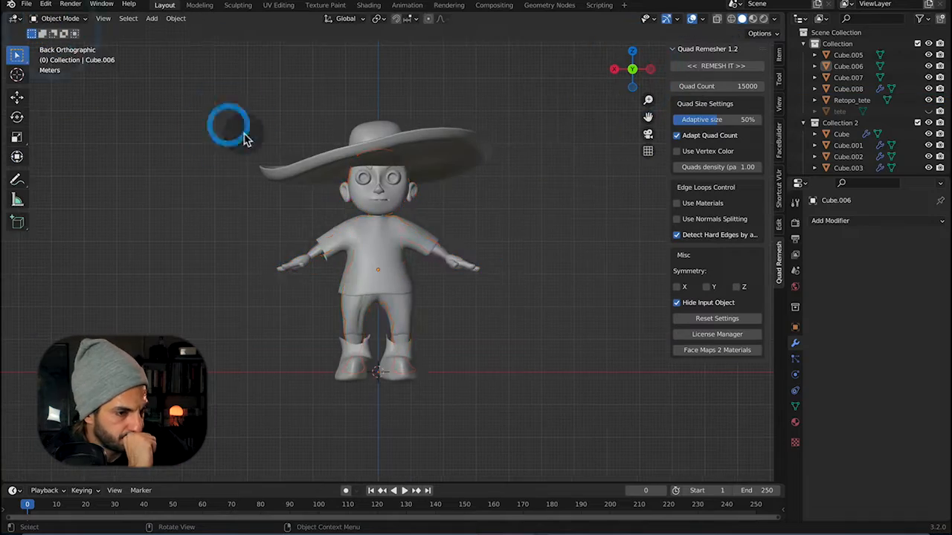
Switch the viewport to rendered shading, add a point light and move it away from the character's feet.
scroll(376, 146, "up", 3)
scroll(376, 146, "down", 1)
left_click(764, 19)
left_click(152, 19)
left_click(256, 170)
key("g")
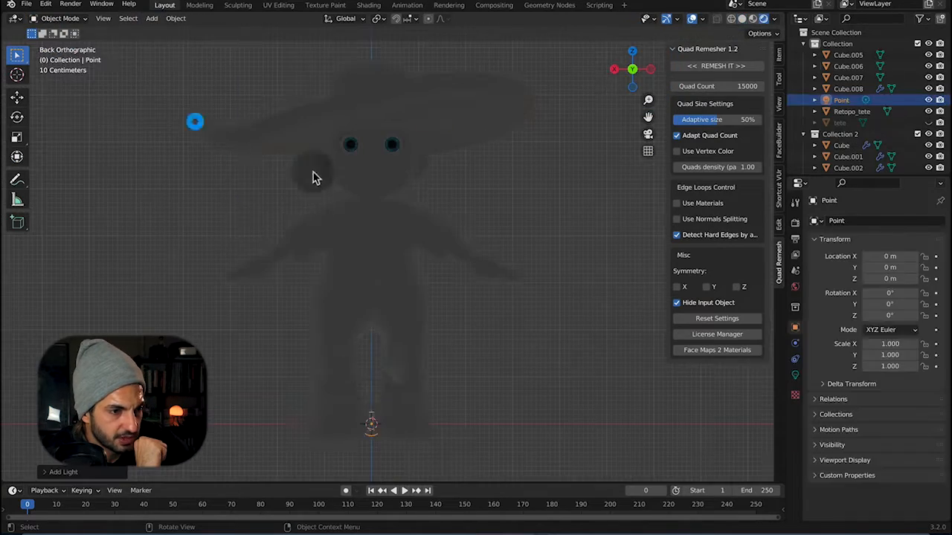
left_click(654, 235)
Raise the point light's power in its light settings.
left_click(795, 375)
left_click_drag(893, 299, 922, 299)
middle_click_drag(432, 186, 486, 191)
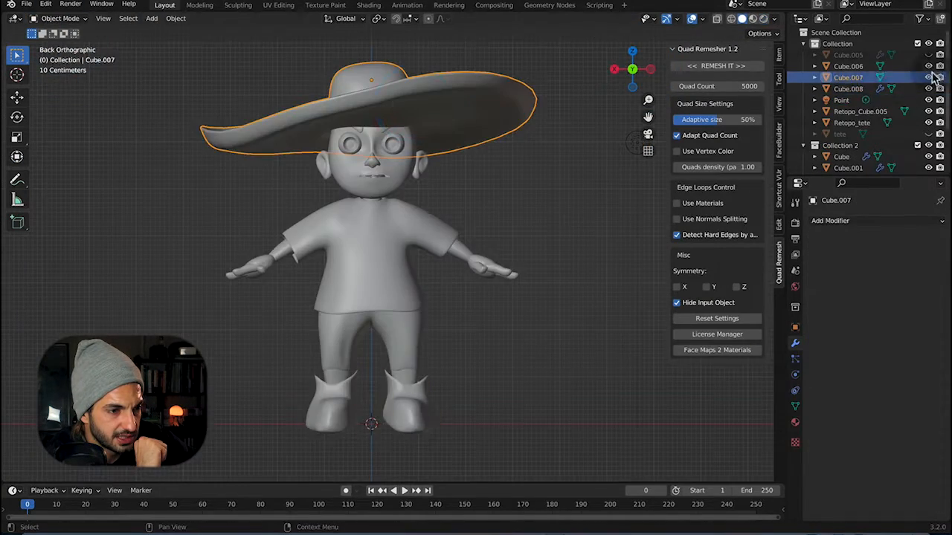
Hide the hat, add a new cube and move it up to the character's head.
key("h")
scroll(401, 108, "up", 6)
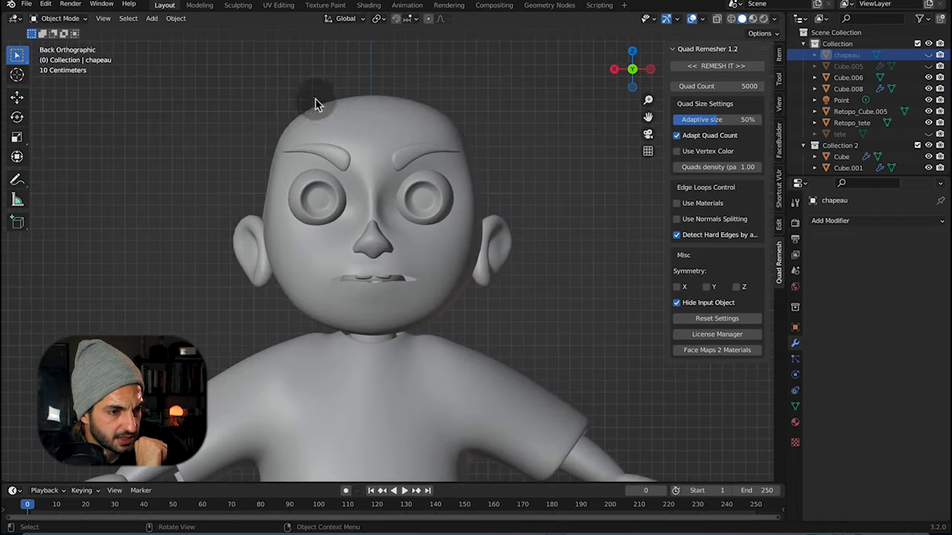
left_click(152, 19)
mouse_move(169, 32)
left_click(261, 43)
scroll(393, 252, "down", 8)
key("g")
left_click(440, 128)
Scale the cube down to a tiny block and place it at the inner corner of one eye below the eyebrow.
key("s")
left_click(412, 216)
scroll(404, 223, "up", 9)
key("g")
left_click(405, 178)
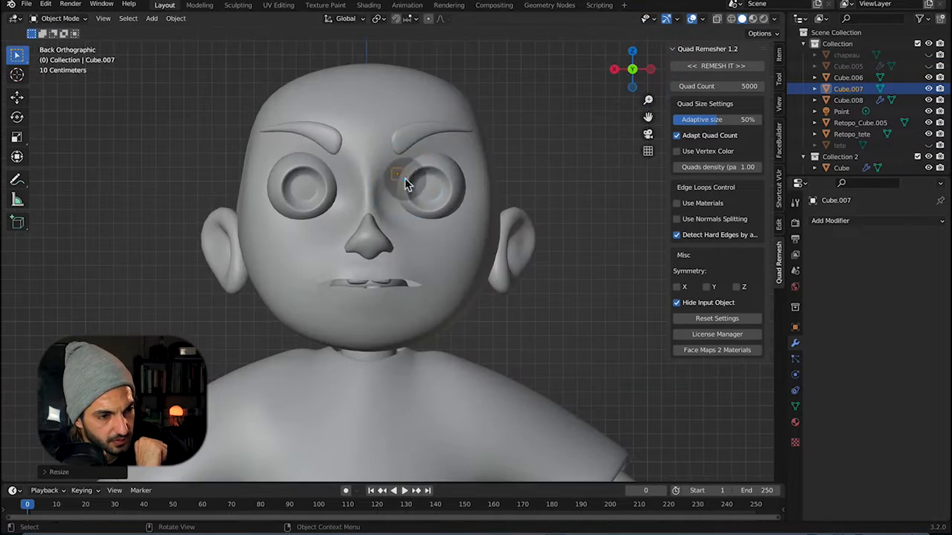
key("g")
left_click(435, 140)
Rotate the tiny cube beside the eye to tilt it along the eye's edge.
scroll(417, 149, "up", 2)
left_click(17, 116)
left_click_drag(438, 165, 412, 180)
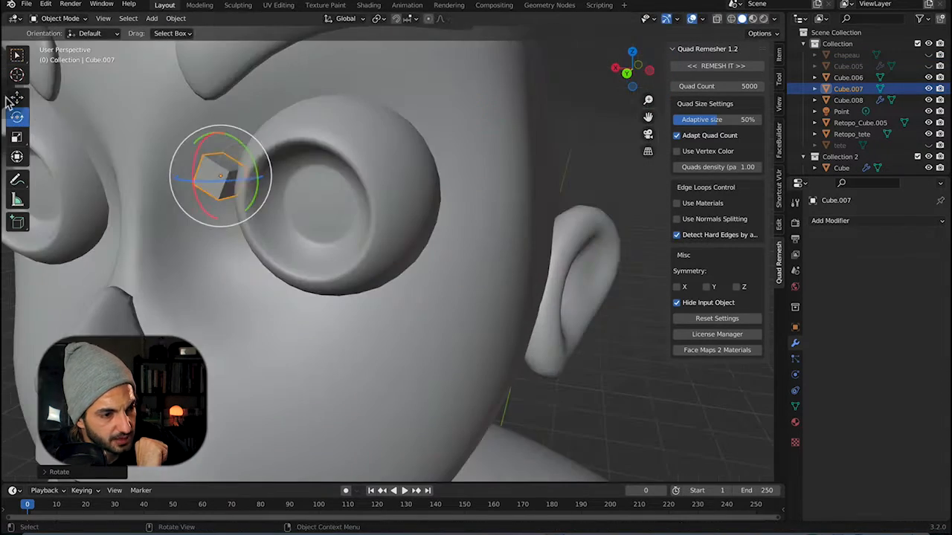
Add Shrinkwrap and Subdivision modifiers to the tiny cube beside the eye and enter Edit Mode.
left_click(830, 220)
left_click(758, 364)
left_click(830, 220)
left_click(692, 444)
key("Tab")
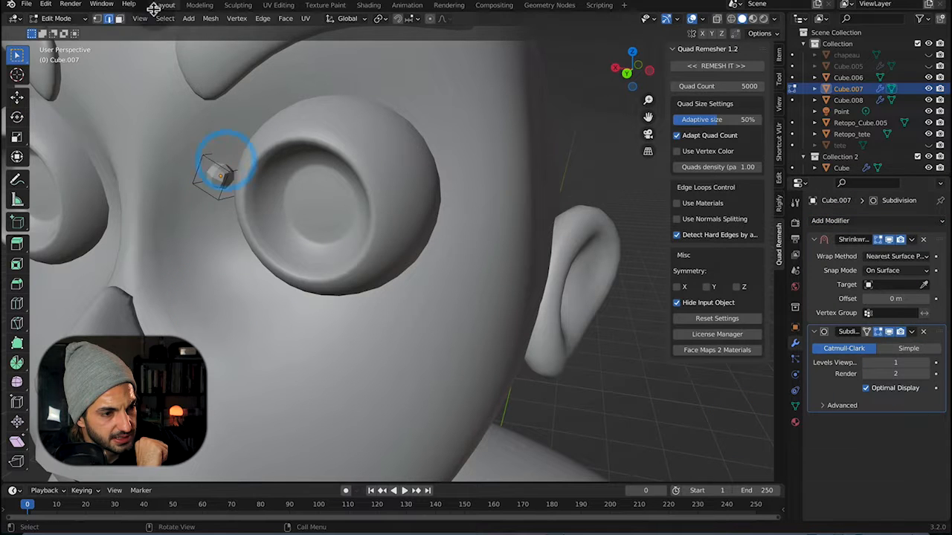
Extrude the tiny block in segments into a curved eyelid strip over the eye, rotating and moving its end to follow the rim.
key("e")
left_click(438, 98)
key("ctrl+KP_1")
key("r")
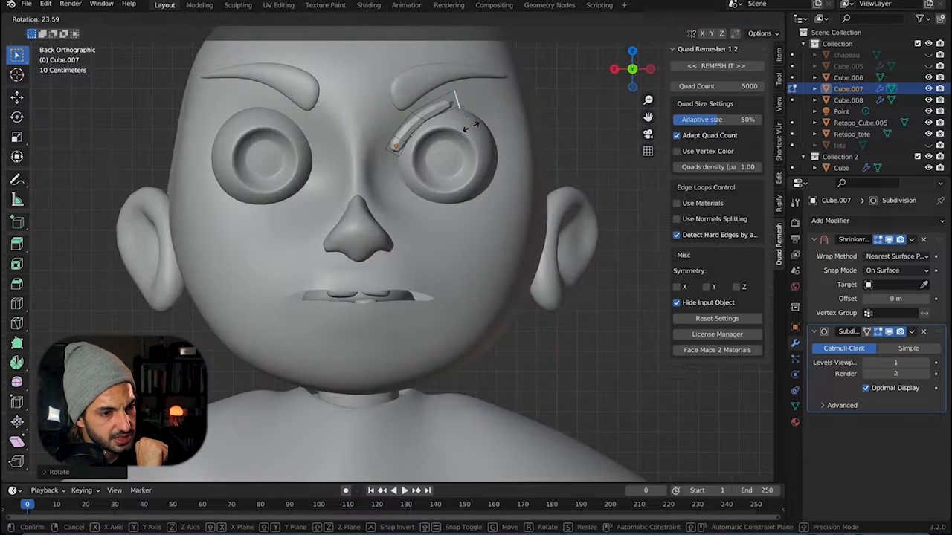
left_click(464, 105)
key("e")
left_click(500, 100)
key("g")
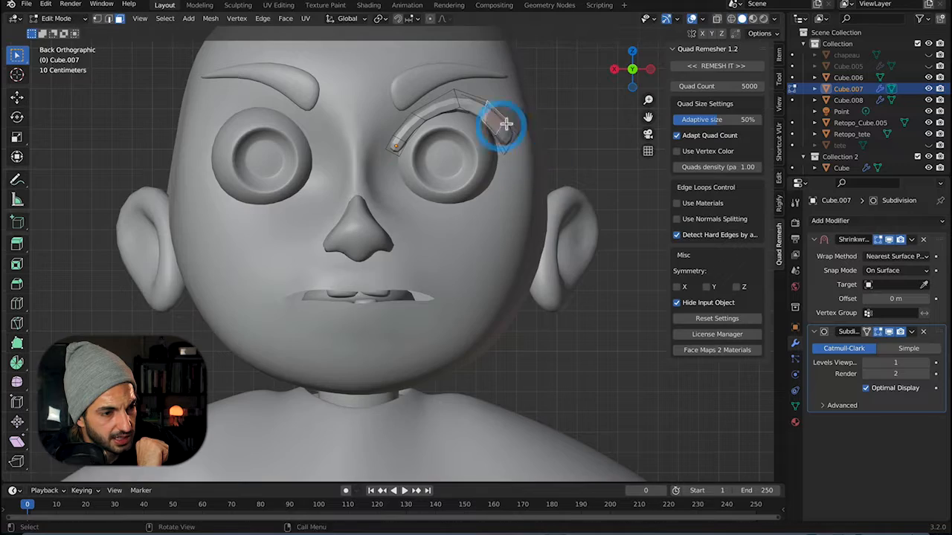
Set the eyelid strip's Subdivision viewport level to 2 and extend its inner end down beside the eye.
middle_click_drag(506, 124, 184, 148)
scroll(184, 148, "up", 3)
left_click(924, 363)
middle_click_drag(298, 149, 456, 139)
key("s")
left_click(17, 97)
left_click_drag(459, 97, 459, 127)
middle_click_drag(458, 127, 386, 138)
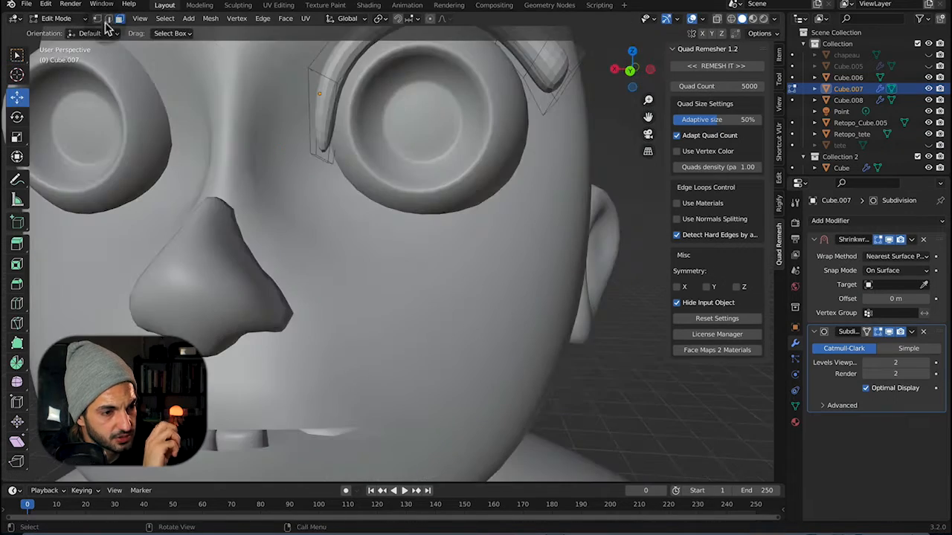
Move the strip's outer vertices to follow the corner of the eye and mirror the strip to the other eye with a modifier.
left_click(97, 19)
left_click(650, 69)
left_click(615, 71)
key("g")
left_click(481, 121)
left_click(414, 107)
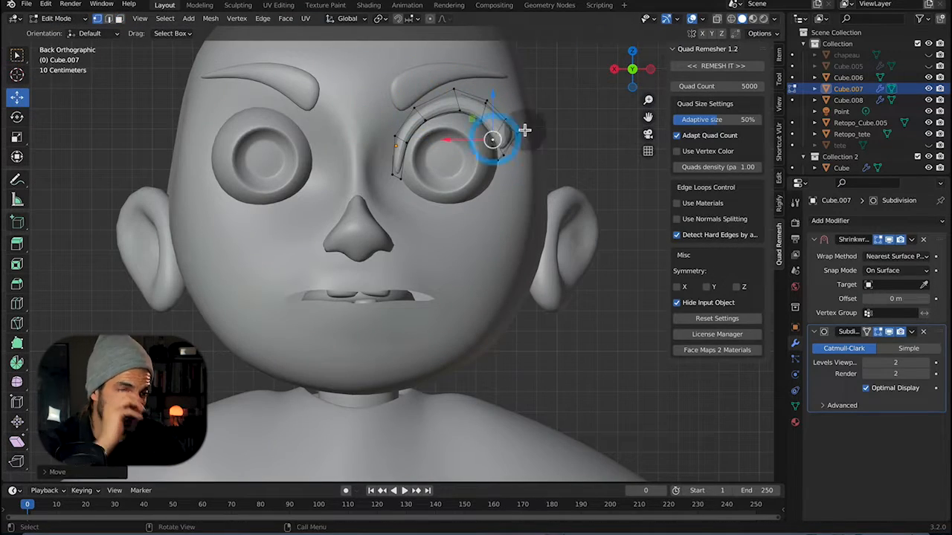
left_click(830, 220)
Add a UV sphere over the back of the head and enter Sculpt Mode on it.
left_click(151, 18)
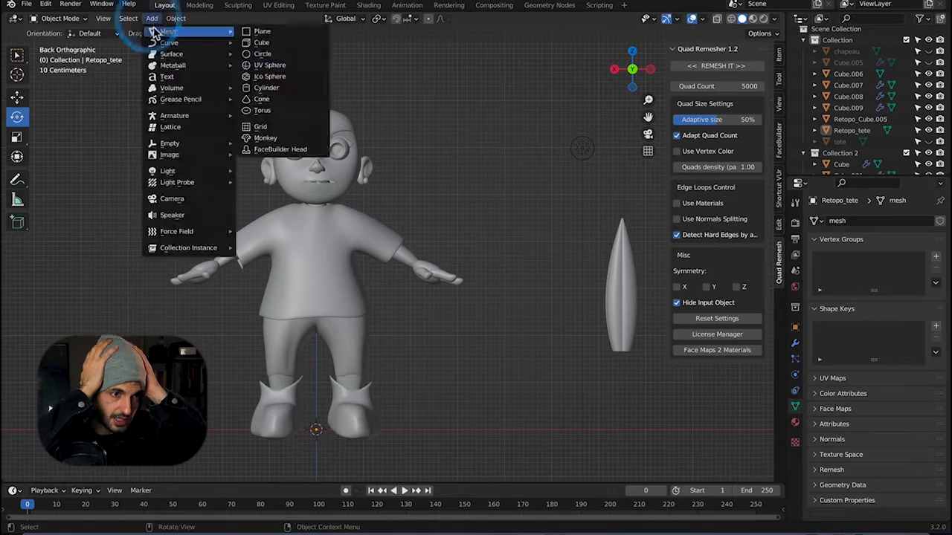
left_click(282, 72)
middle_click_drag(446, 261, 312, 261)
left_click(59, 17)
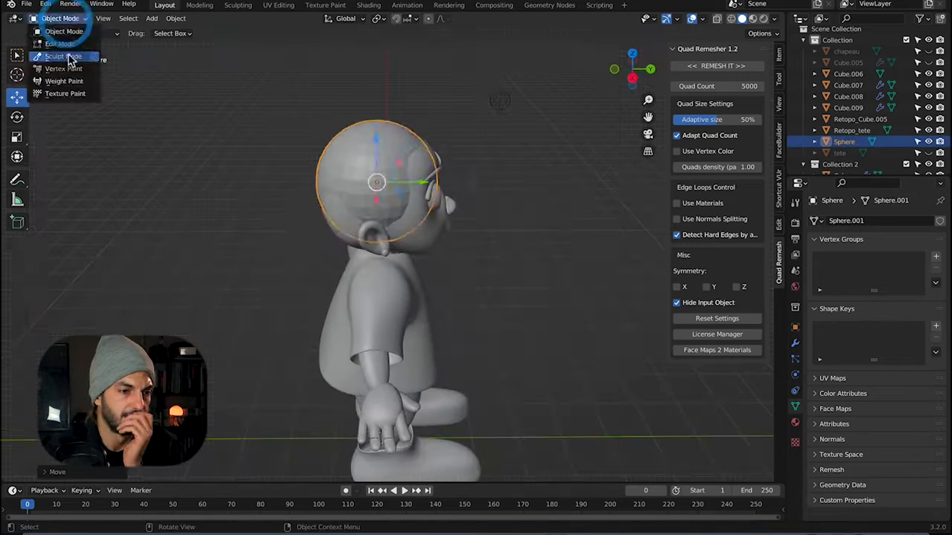
left_click(69, 58)
Shape the sphere into a hair cap around the skull and ears with the Grab brush, working from side and front.
middle_click_drag(315, 219, 499, 189)
left_click(632, 69)
left_click(614, 69)
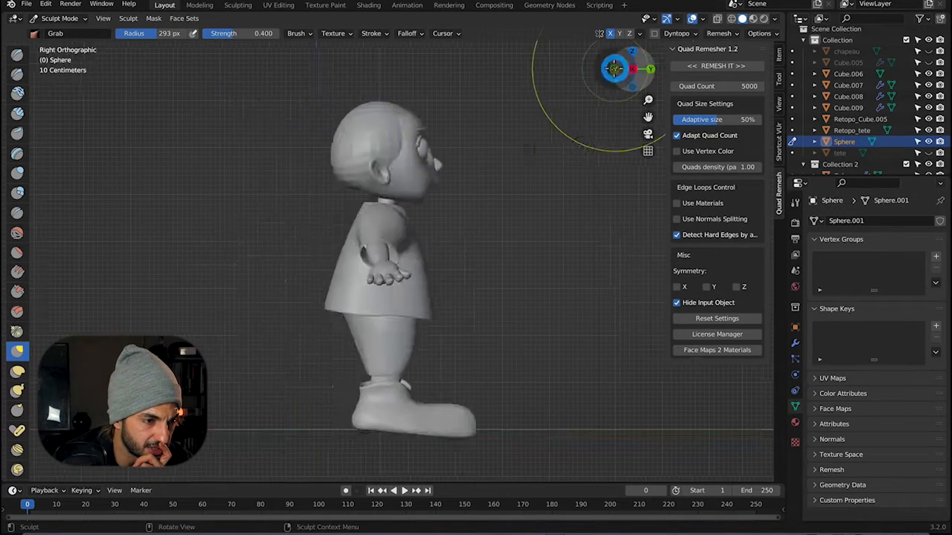
scroll(416, 148, "up", 5)
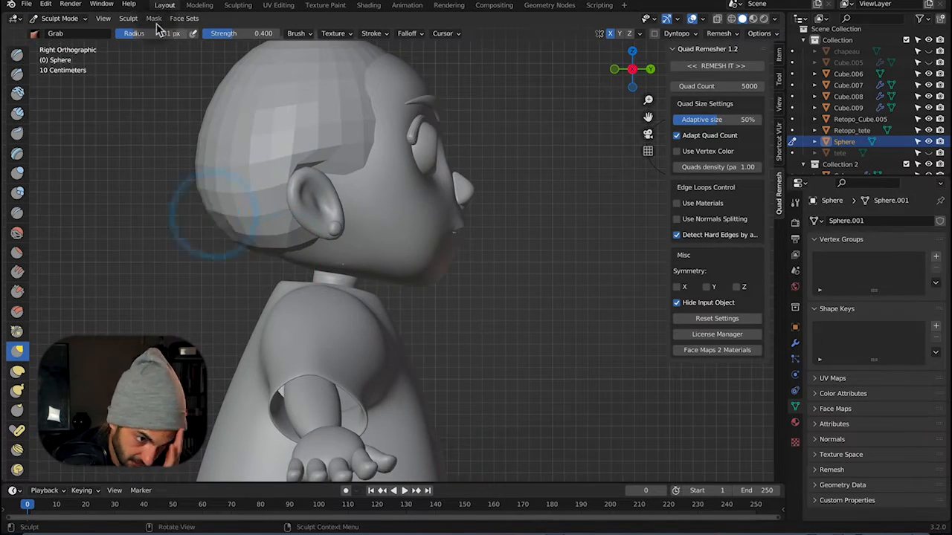
key("ctrl+KP_1")
left_click_drag(202, 57, 212, 47)
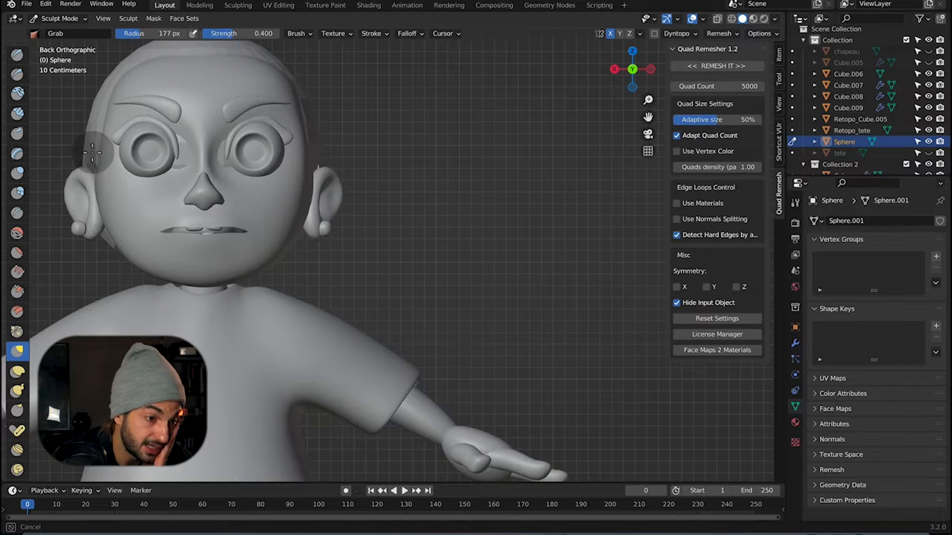
middle_click_drag(92, 153, 291, 161)
scroll(291, 162, "down", 5)
middle_click_drag(357, 161, 359, 183)
scroll(922, 115, "down", 4)
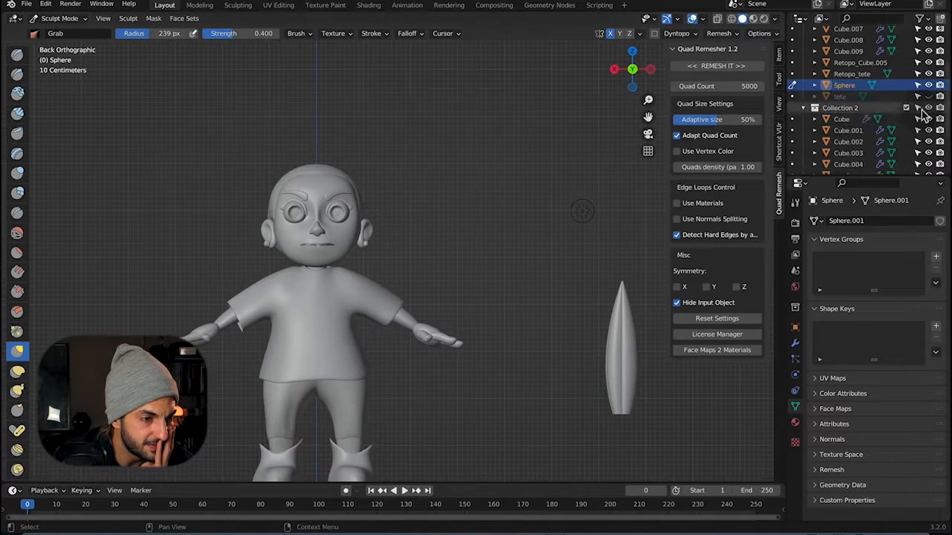
Show the hat again and return to Object Mode.
scroll(917, 110, "up", 3)
left_click(928, 56)
scroll(495, 123, "down", 1)
scroll(446, 111, "up", 1)
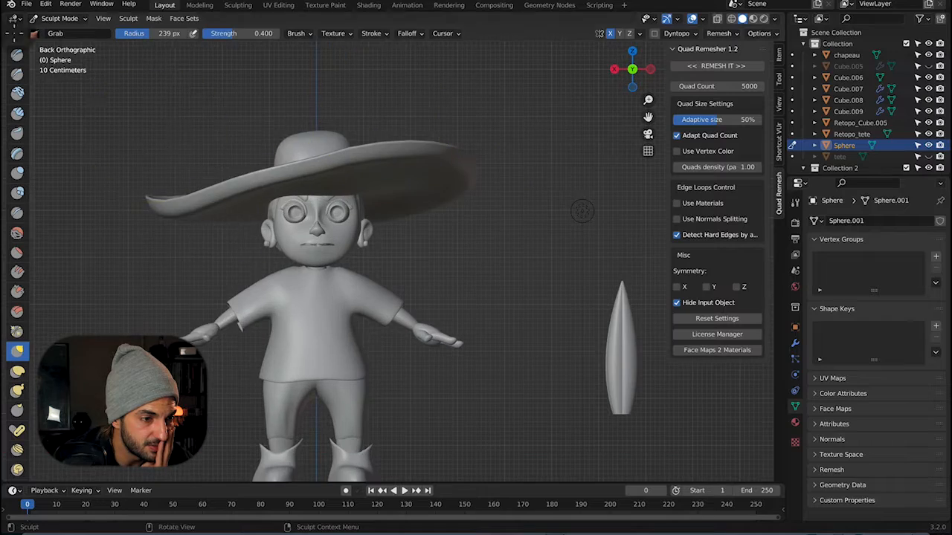
left_click(58, 19)
left_click(59, 34)
left_click(301, 152)
Hide the retopologized head Retopo_tete and show the original tete mesh instead.
left_click(249, 128)
middle_click_drag(249, 131, 301, 215)
left_click(327, 226)
left_click(929, 134)
left_click(928, 157)
left_click(409, 319)
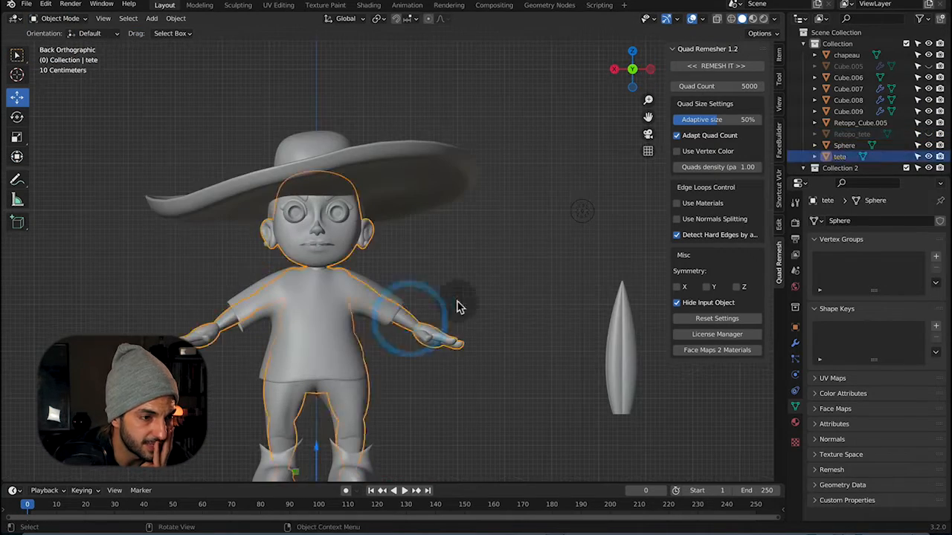
left_click(469, 297)
Hide the hat, add a cube, raise it to face height and scale it down to roughly eye size.
middle_click_drag(461, 238, 347, 207)
left_click(928, 55)
left_click(263, 42)
left_click_drag(316, 418, 316, 201)
key("s")
middle_click_drag(313, 208, 280, 215, "alt")
Position the eye-sized cube directly in front of one eye as the base for a spectacle lens.
left_click(59, 44)
key("g")
key("Tab")
left_click_drag(324, 195, 291, 208)
middle_click_drag(290, 208, 349, 212, "alt")
left_click_drag(274, 191, 300, 190)
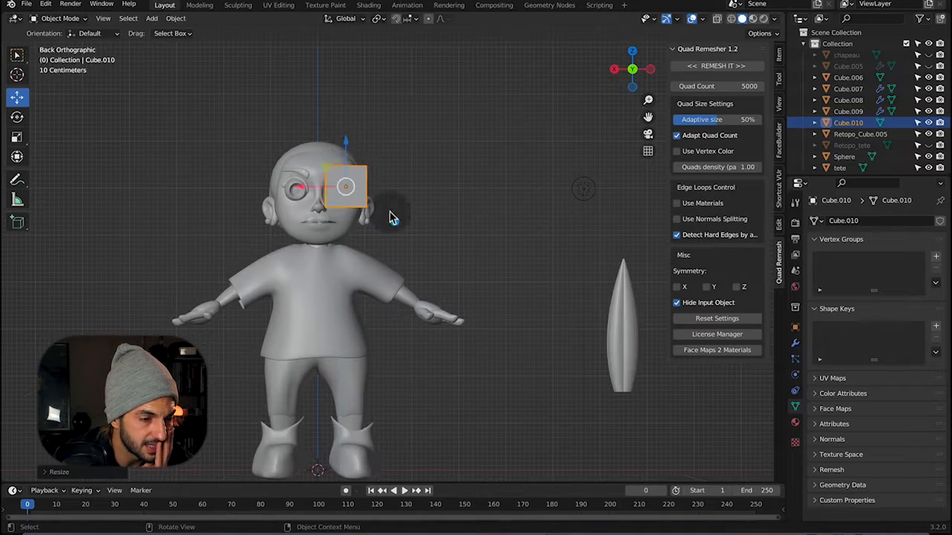
Add a Subdivision modifier with viewport level 2 to the cube in front of the eye.
left_click(795, 344)
left_click(848, 220)
left_click(714, 427)
left_click(925, 270)
Add loop cuts to the lens cube in Edit Mode, inset its front face and move the inset face along the depth.
middle_click_drag(461, 215, 297, 219)
key("Tab")
left_click(17, 264)
left_click(17, 303)
middle_click_drag(297, 156, 416, 178)
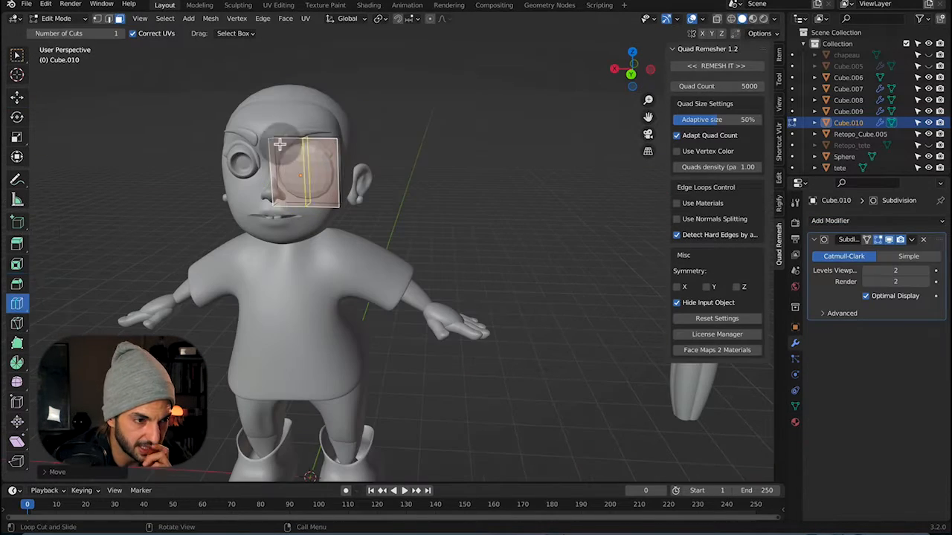
left_click_drag(287, 161, 283, 158)
left_click(17, 98)
middle_click_drag(316, 182, 251, 201)
left_click_drag(273, 191, 276, 189)
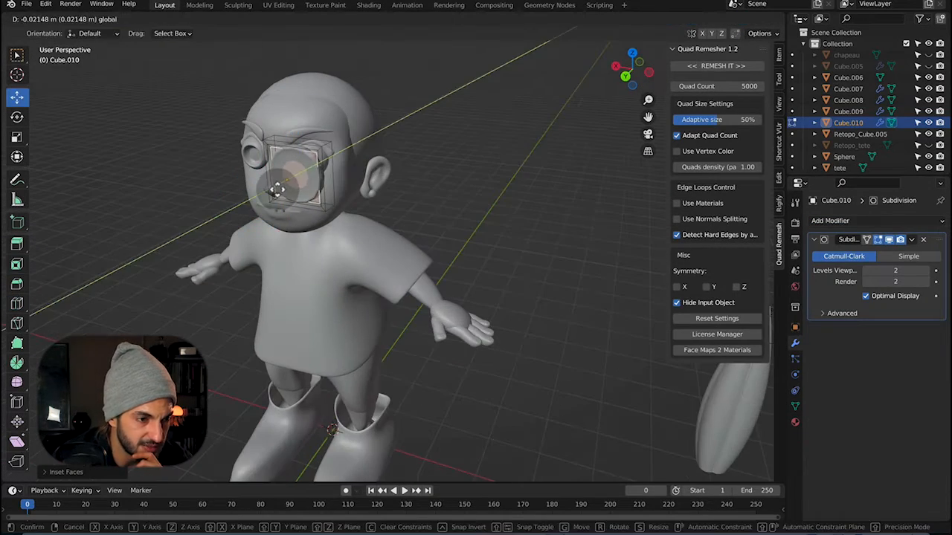
left_click(283, 182)
middle_click_drag(284, 182, 370, 165)
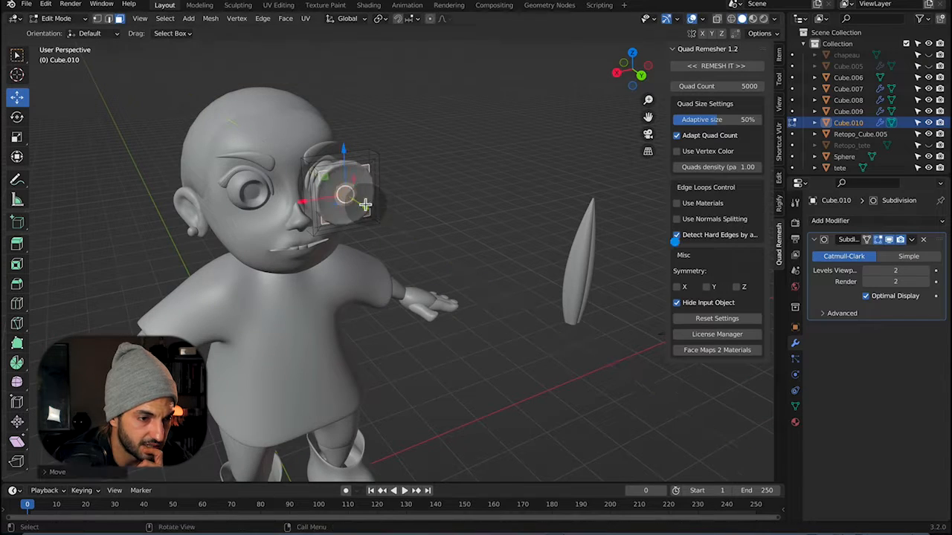
Set the lens cube's Subdivision viewport level to 3, inset its front face for the frame rim and leave Edit Mode.
middle_click_drag(365, 203, 352, 157)
key("ctrl+3")
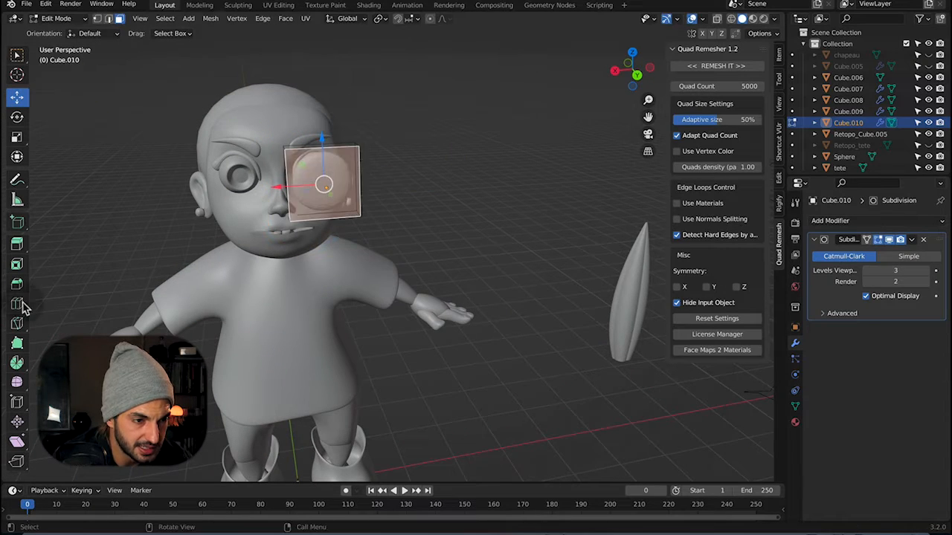
key("i")
middle_click_drag(337, 195, 372, 187)
left_click(382, 193)
key("Tab")
Add another cube for the glasses' arm, raise it to head height and scale it down beside the lens frame.
left_click(152, 19)
left_click(258, 45)
left_click_drag(301, 445, 301, 160)
key("s")
left_click(291, 183)
middle_click_drag(290, 184, 238, 216)
key("s")
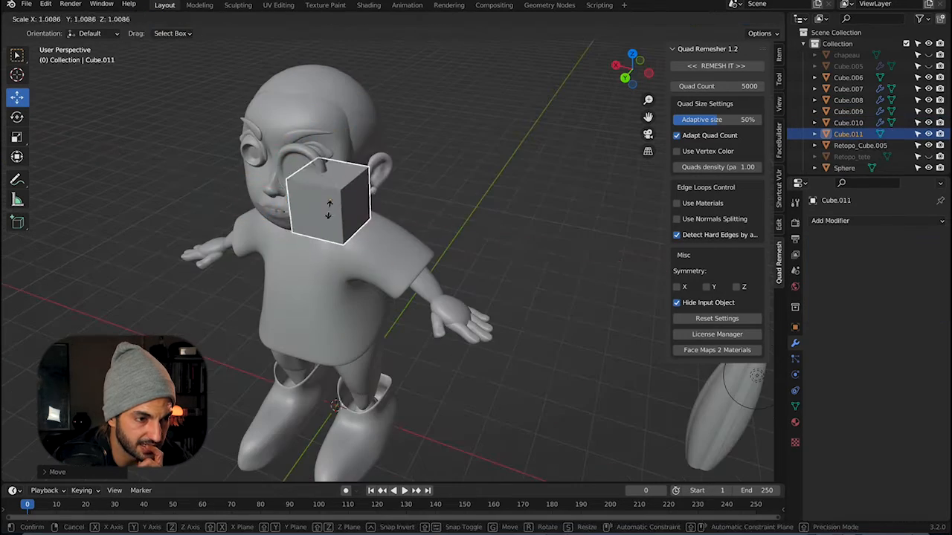
left_click(332, 200)
Add a level 2 Subdivision modifier to the arm cube and shrink it to a small block at the lens frame's outer edge.
left_click(625, 76)
left_click(848, 221)
left_click(727, 426)
left_click(17, 136)
left_click_drag(299, 160, 296, 159)
key("ctrl+2")
Extrude the small block's rear face back along the head past the ear and bend its end downward as a glasses arm.
key("Tab")
middle_click_drag(345, 160, 439, 193)
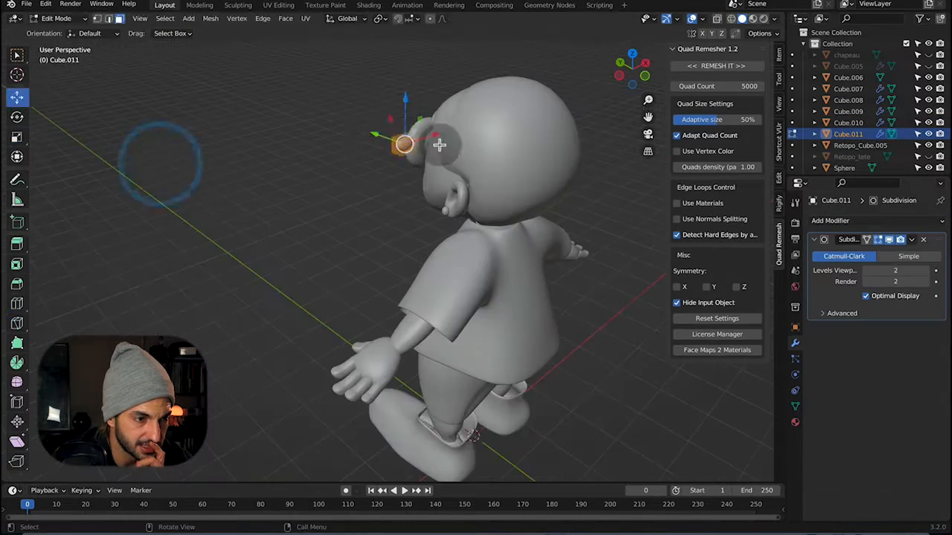
left_click(17, 304)
left_click_drag(406, 125, 406, 135)
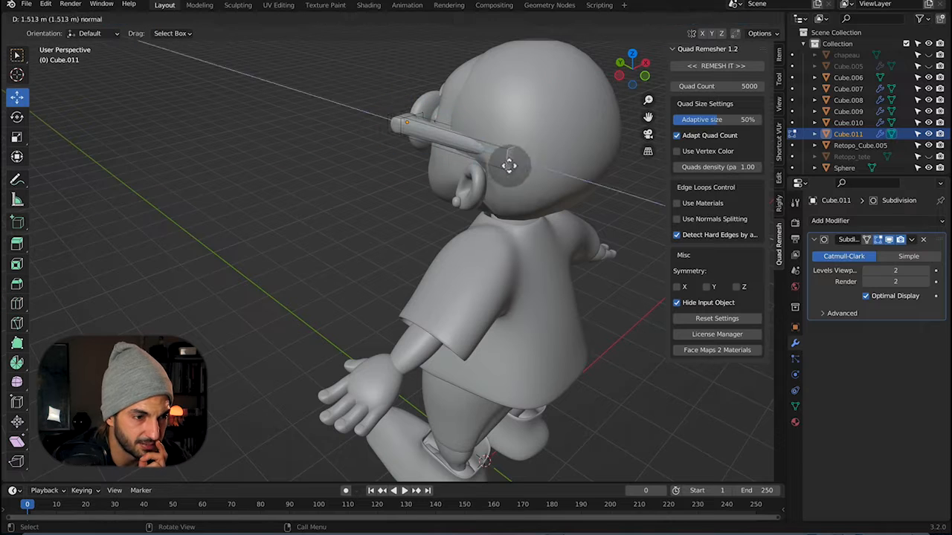
left_click(509, 165)
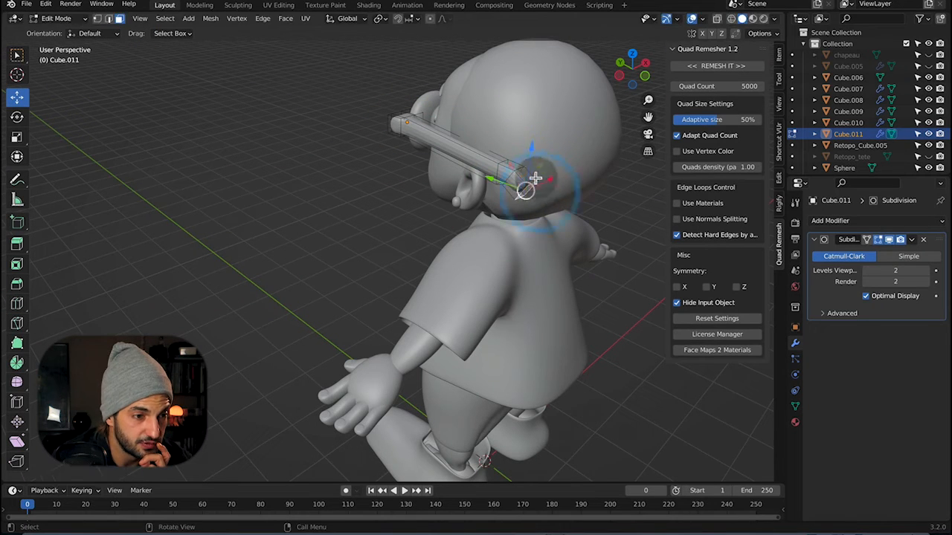
left_click_drag(491, 151, 485, 153)
Return to Object Mode and move the glasses arm slightly to align it with the outer edge of the lens frame.
left_click(620, 64)
left_click(412, 97)
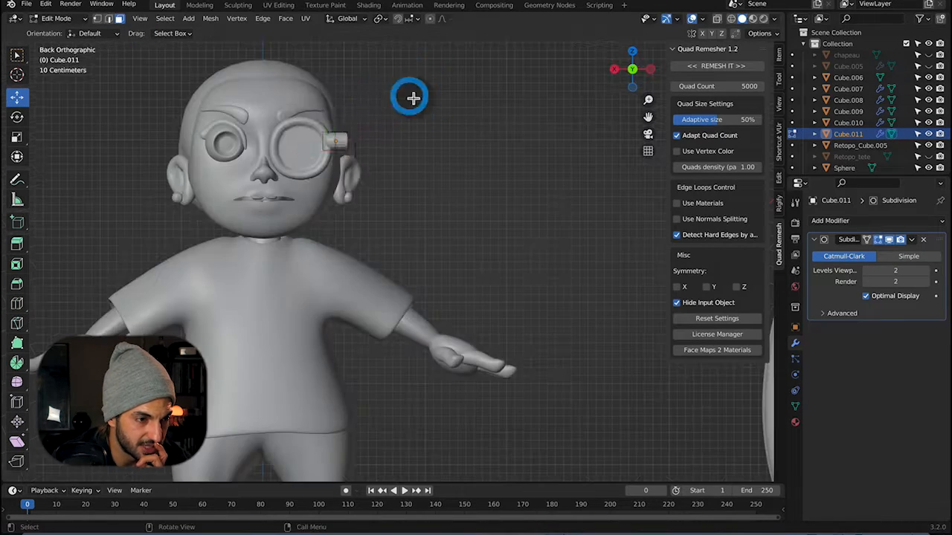
key("Tab")
left_click_drag(291, 140, 285, 141)
middle_click_drag(342, 149, 446, 175)
Add a new cube for the glasses' bridge and raise it to eye height on the character's centre line.
left_click(626, 68)
left_click(542, 86)
scroll(353, 140, "down", 3)
key("shift+a")
left_click(308, 338)
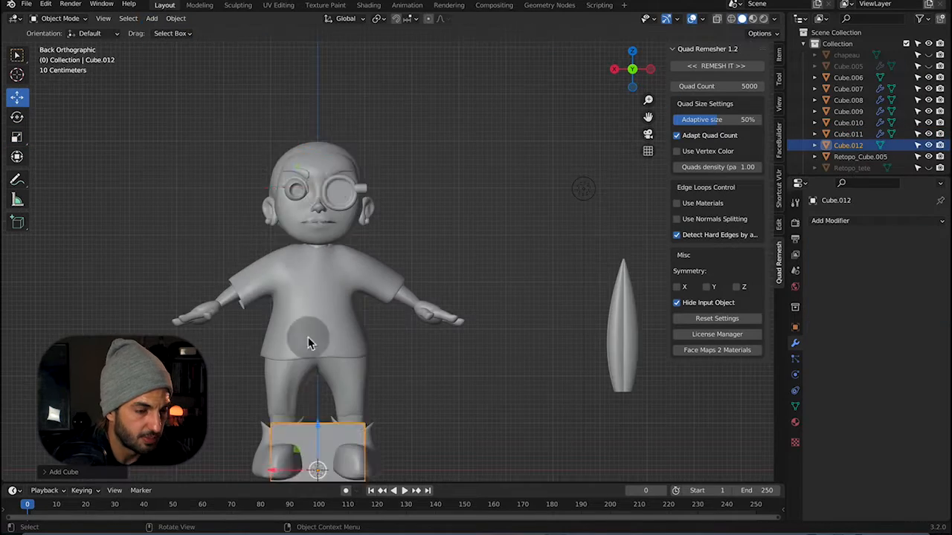
left_click_drag(318, 425, 318, 145)
left_click(615, 70)
Add a Subdivision modifier to the bridge cube and scale it down to fit between the eyes.
left_click(649, 69)
left_click(843, 221)
left_click(726, 426)
key("s")
left_click(21, 97)
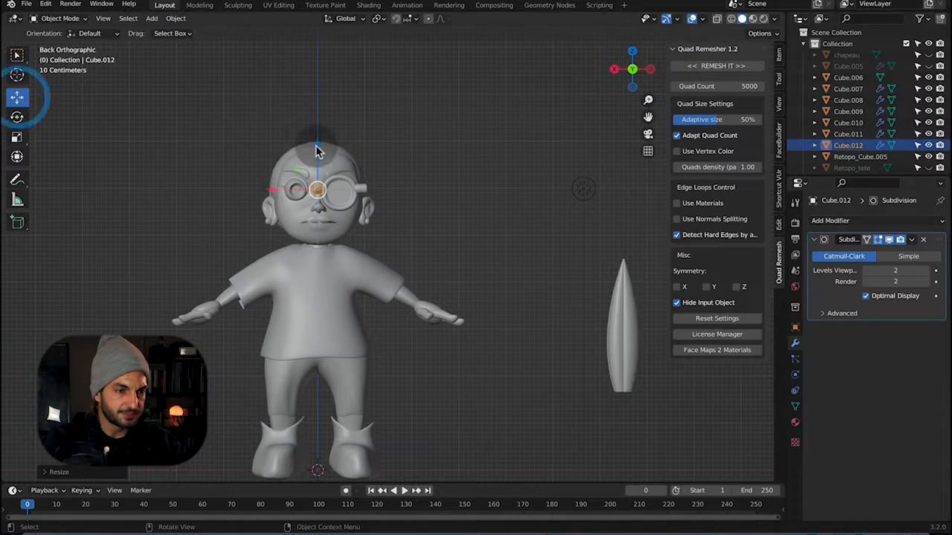
Add Mirror modifiers to the lens frame and glasses arm, using the head as mirror object.
left_click(342, 176)
left_click(362, 188, "shift")
left_click(829, 221)
left_click(711, 351)
left_click(923, 387)
left_click(335, 179)
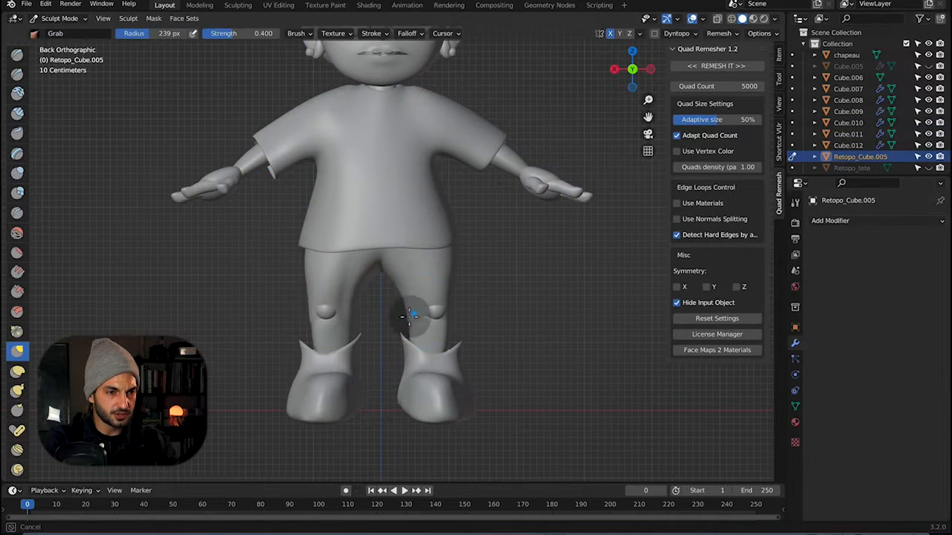
Pull the trouser legs over the protruding knees with the Grab brush and return to Object Mode.
middle_click_drag(407, 316, 404, 299)
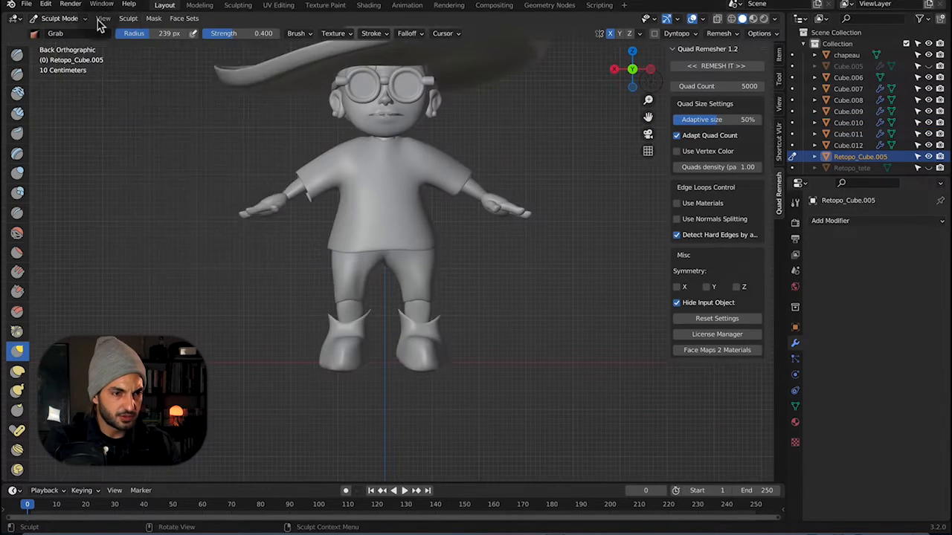
left_click(59, 18)
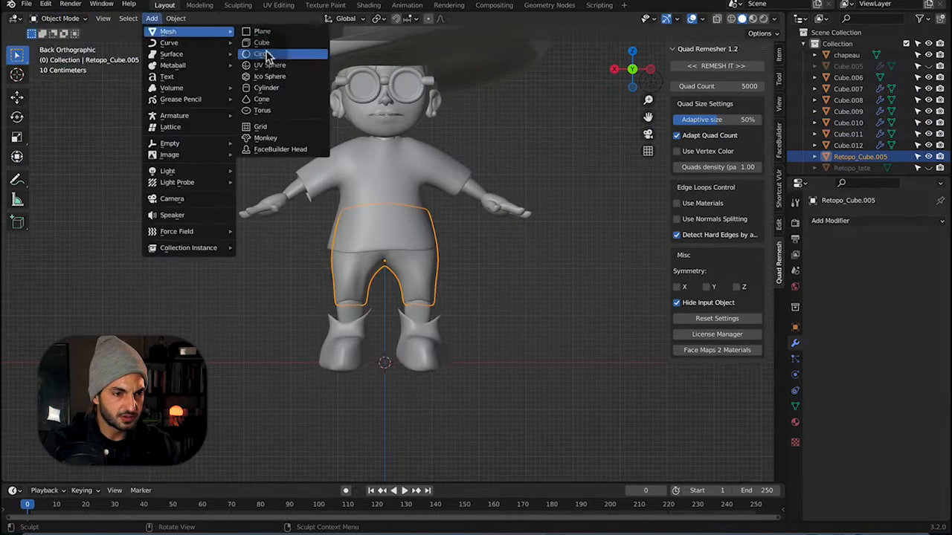
Add a cylinder, move it out in front of the character and enter Edit Mode on it.
left_click(265, 52)
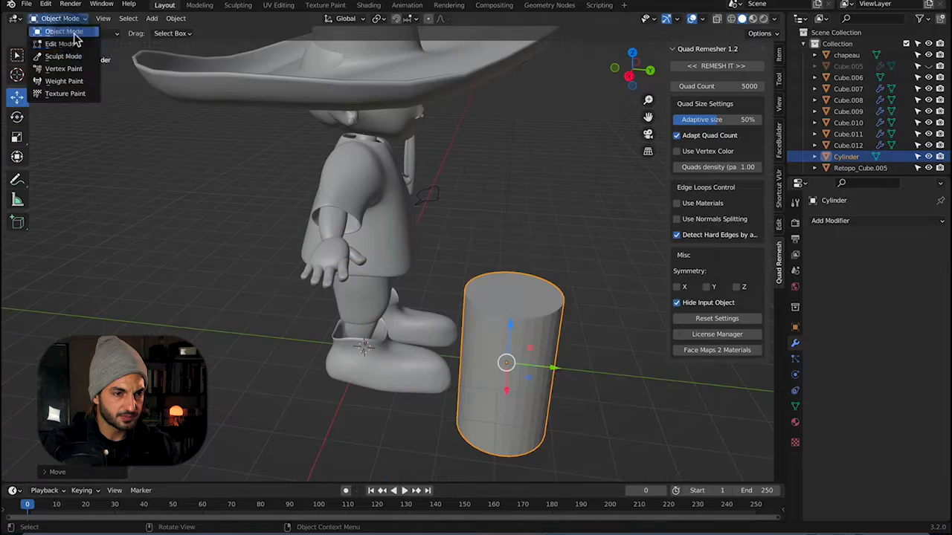
left_click(63, 50)
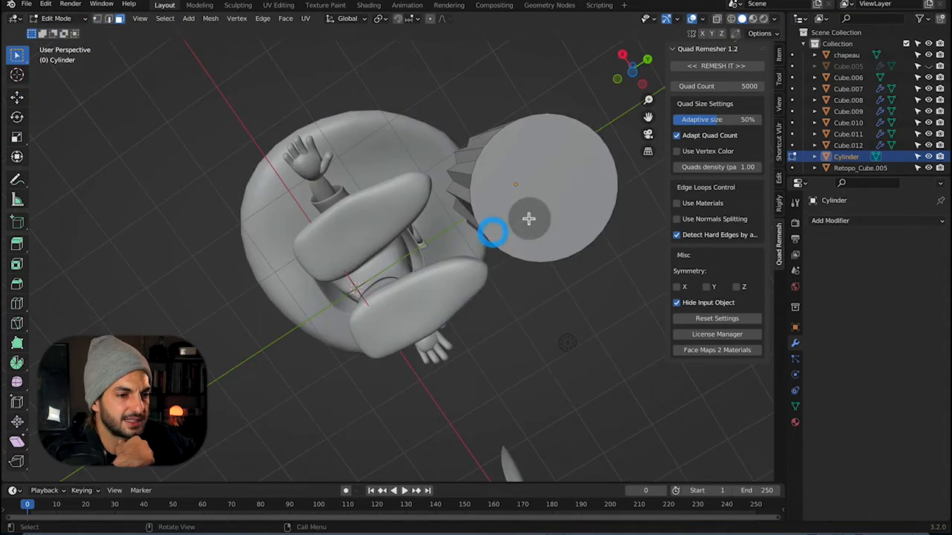
key("ctrl+KP_1")
Scale the mirrored cylinders overall and along single axes to fit around the ankles inside the boots.
key("s")
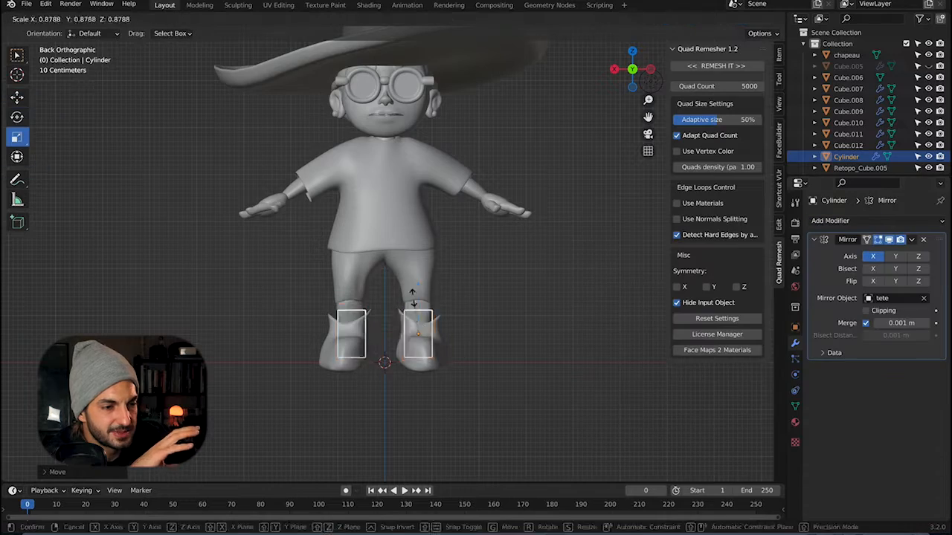
left_click(414, 298)
key("KP_3")
key("s")
key("y")
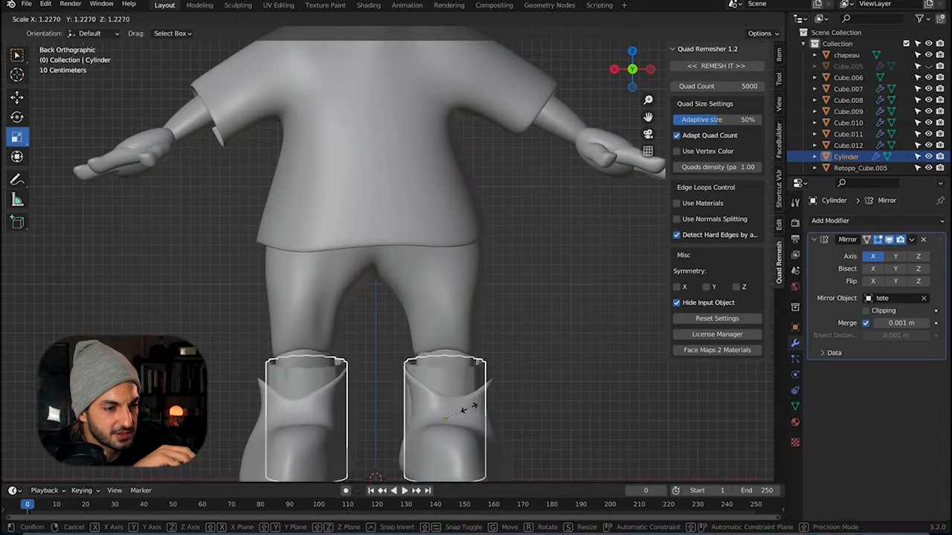
left_click(398, 421)
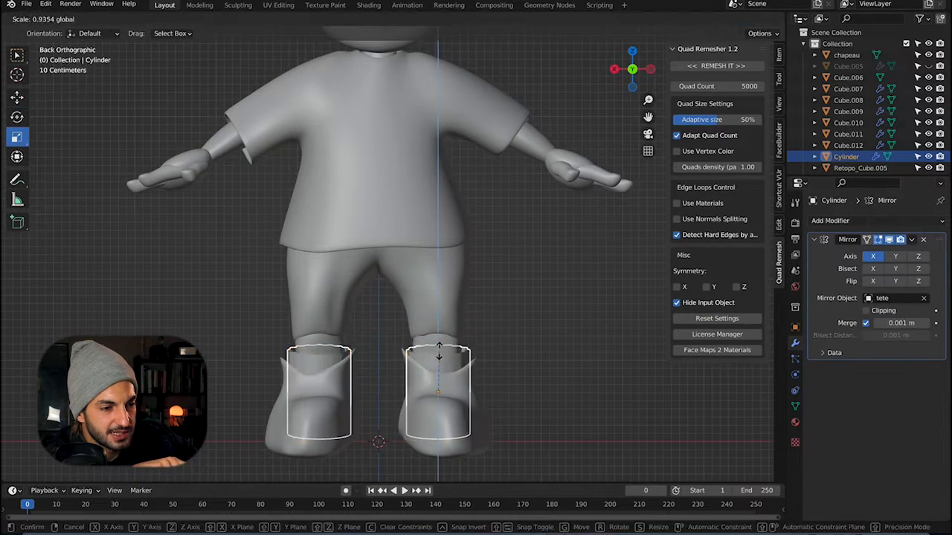
Apply a level 1 Subdivision modifier to the ankle cylinder and add a Solidify modifier with 0.05 m thickness and 0 offset.
key("ctrl+1")
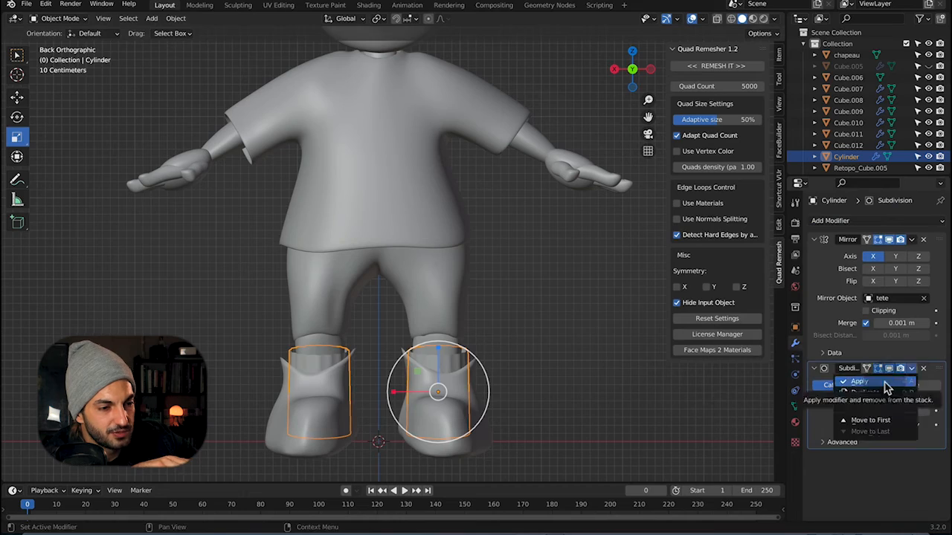
left_click(859, 381)
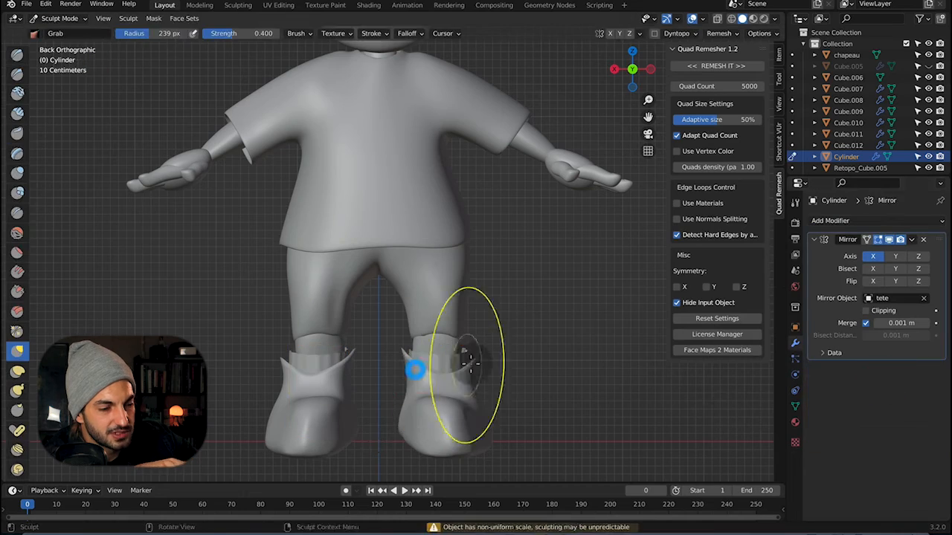
left_click(829, 220)
left_click(695, 419)
middle_click_drag(447, 327, 472, 337)
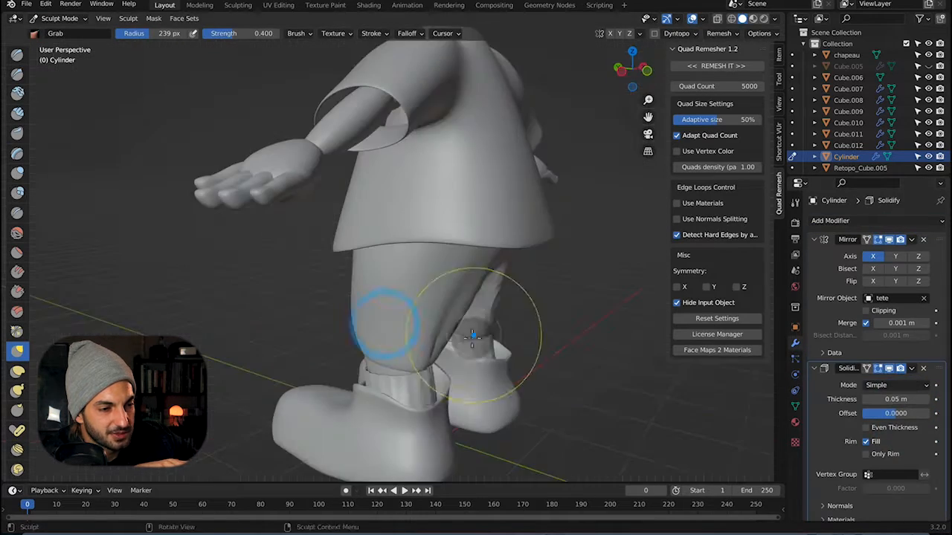
left_click(151, 18)
mouse_move(168, 32)
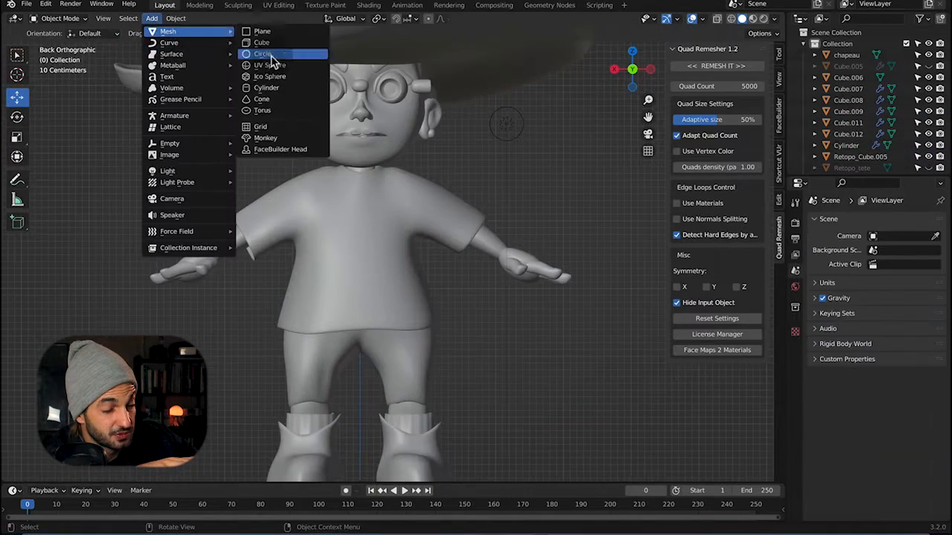
left_click(270, 55)
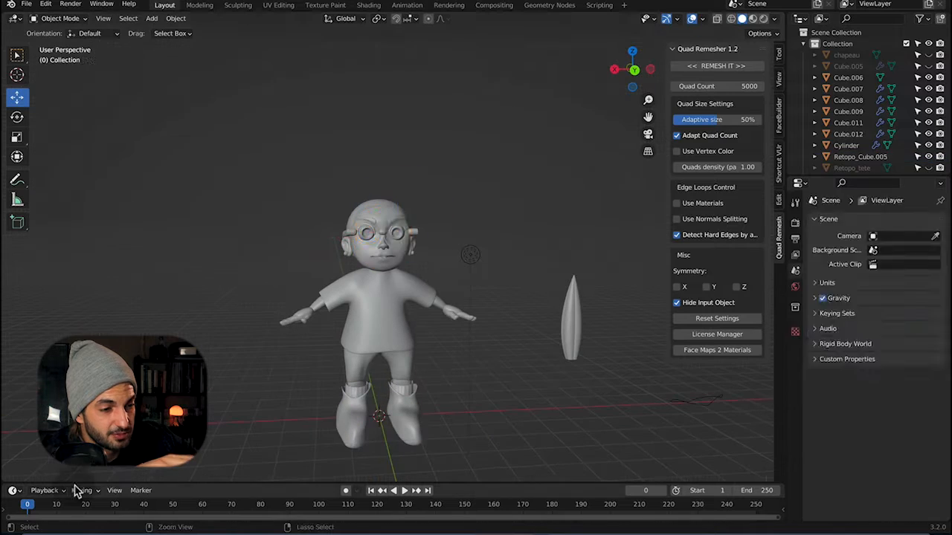
Add a torus, scale and place it as a glasses rim around one eye, and mirror it across the head object tete.
left_click(152, 18)
left_click(264, 106)
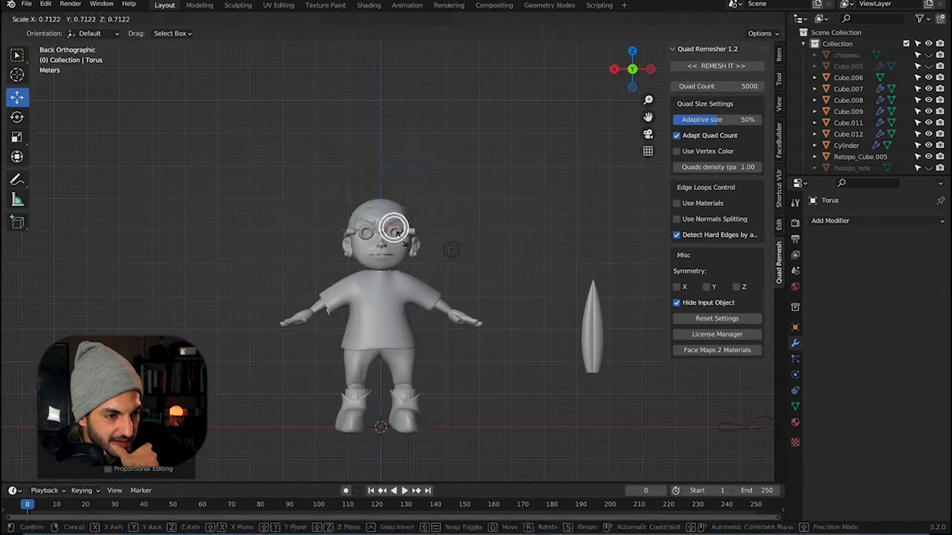
key("KP_3")
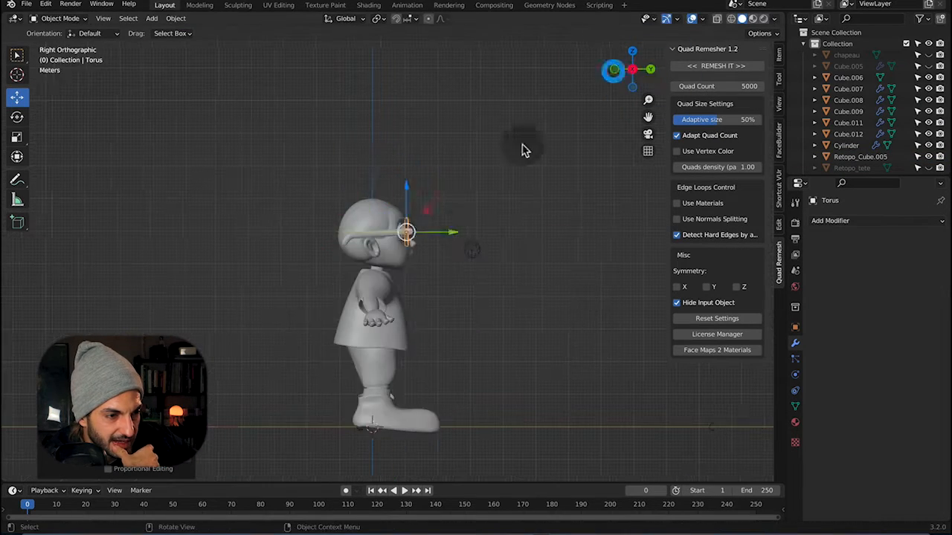
key("ctrl+KP_1")
scroll(424, 165, "up", 4)
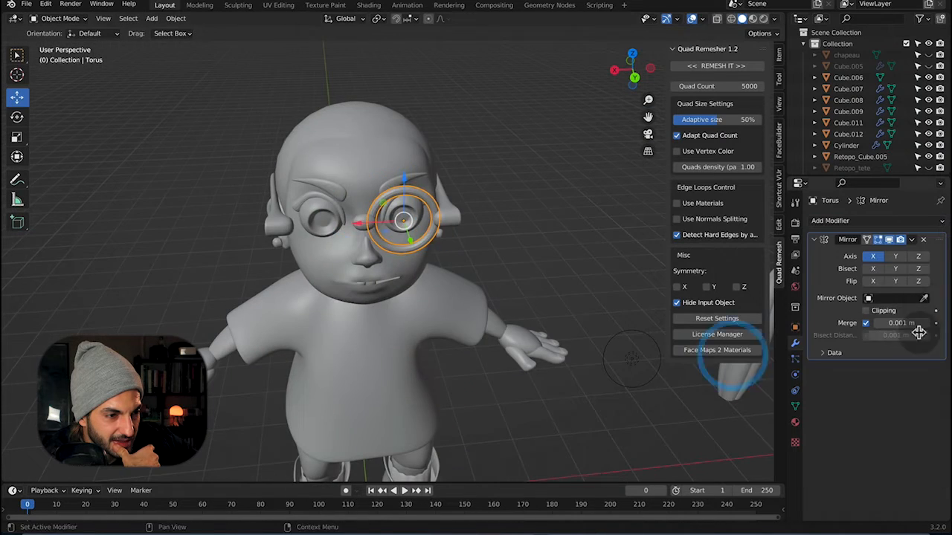
Add a cylinder, fit it inside the glasses rim as a lens, and mirror it across the head object tete.
left_click(151, 18)
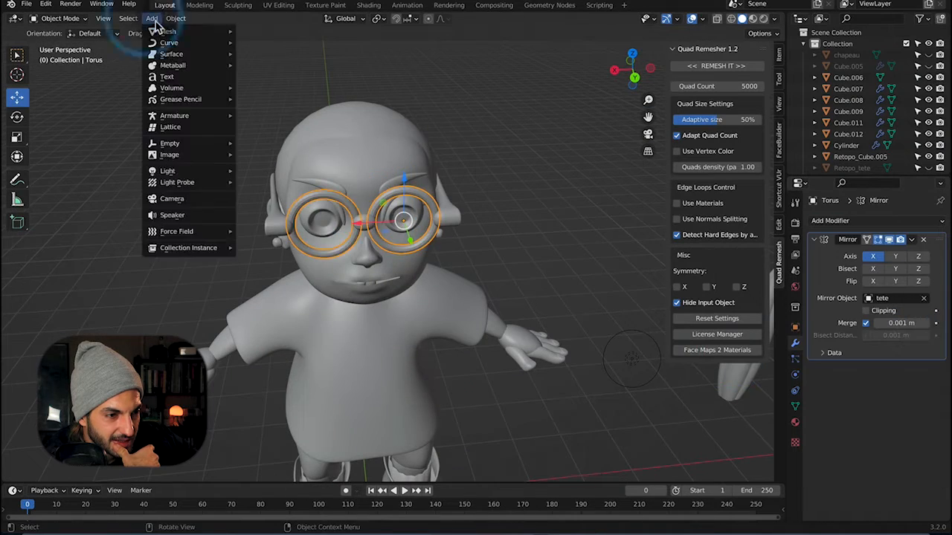
mouse_move(168, 31)
left_click(265, 88)
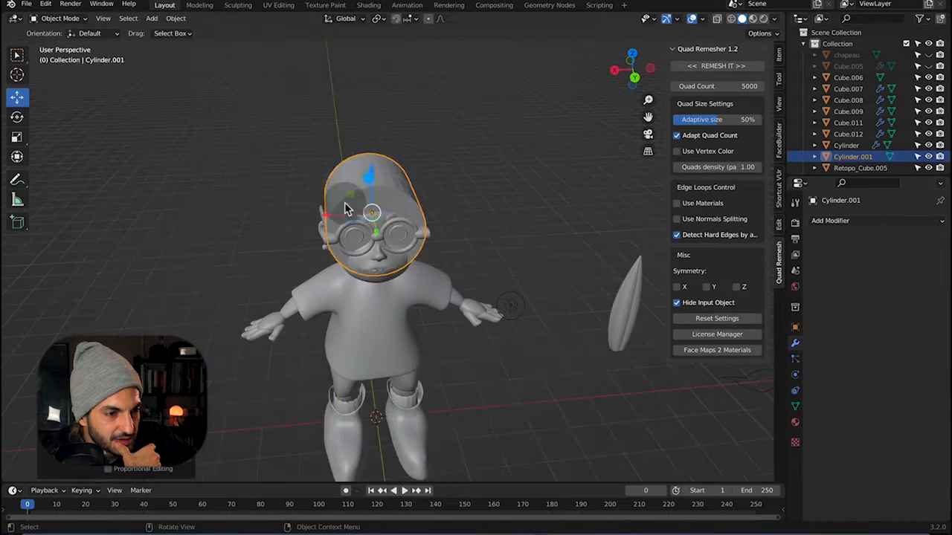
left_click(16, 96)
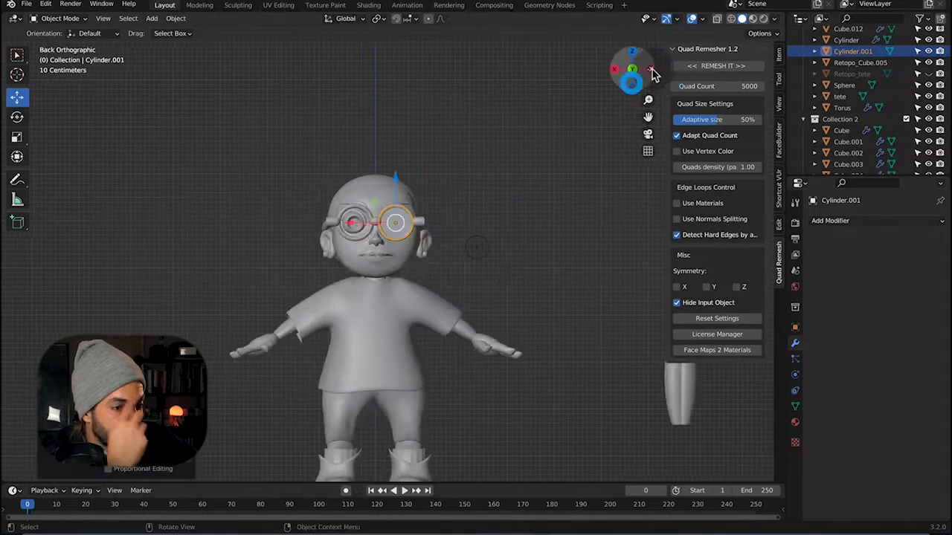
left_click(830, 221)
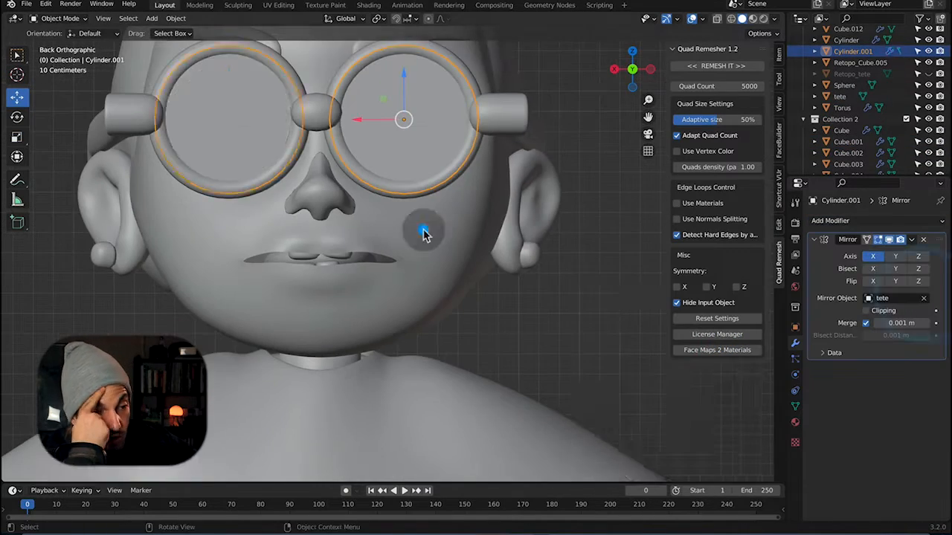
scroll(446, 195, "down", 5)
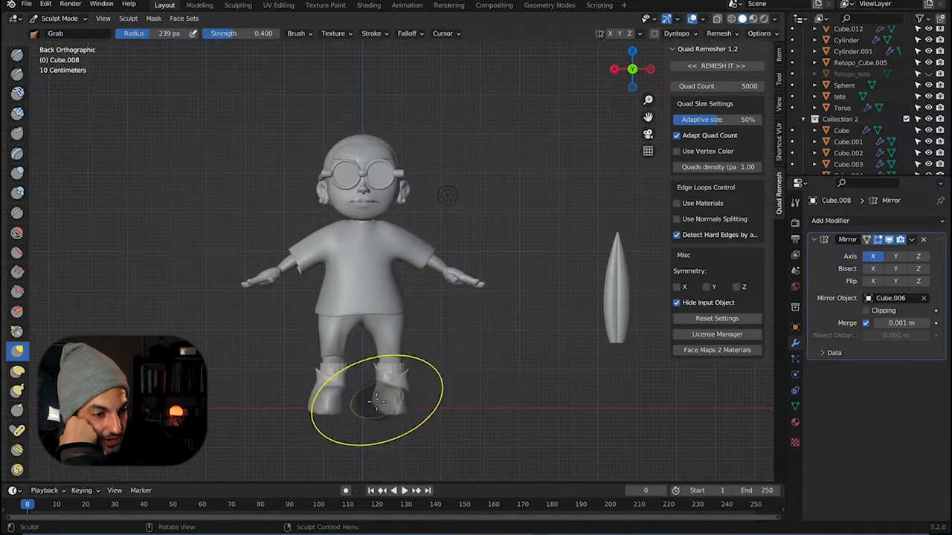
Add a plane, place it beneath one boot, and give it a Shrinkwrap modifier targeting Cube.008.
middle_click_drag(376, 403, 387, 297)
left_click(64, 20)
left_click(55, 35)
left_click(151, 18)
mouse_move(167, 32)
left_click(274, 33)
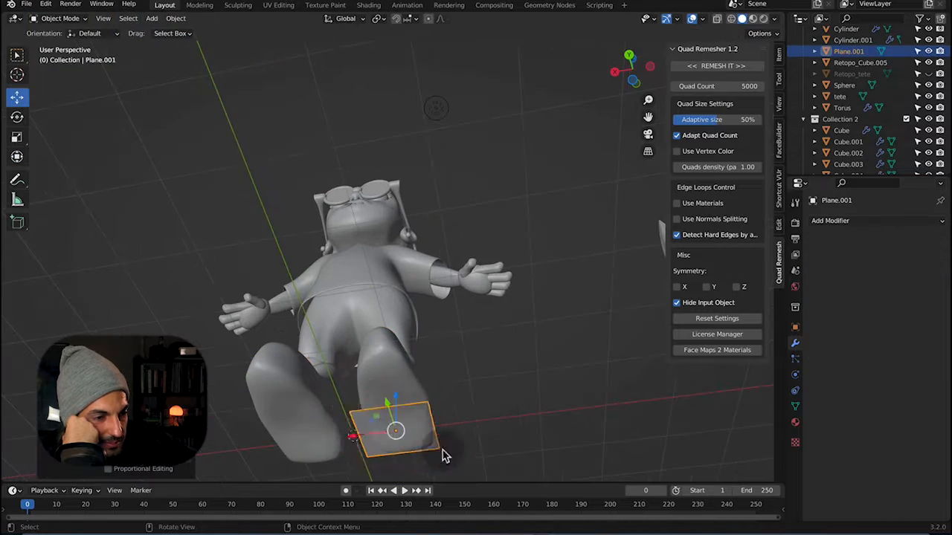
middle_click_drag(444, 455, 372, 427)
left_click_drag(412, 388, 412, 402)
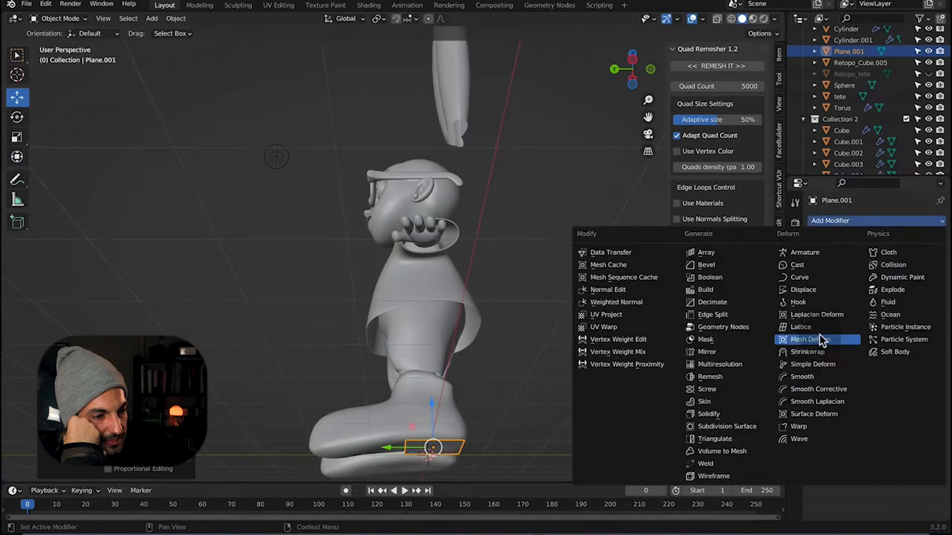
left_click(818, 335)
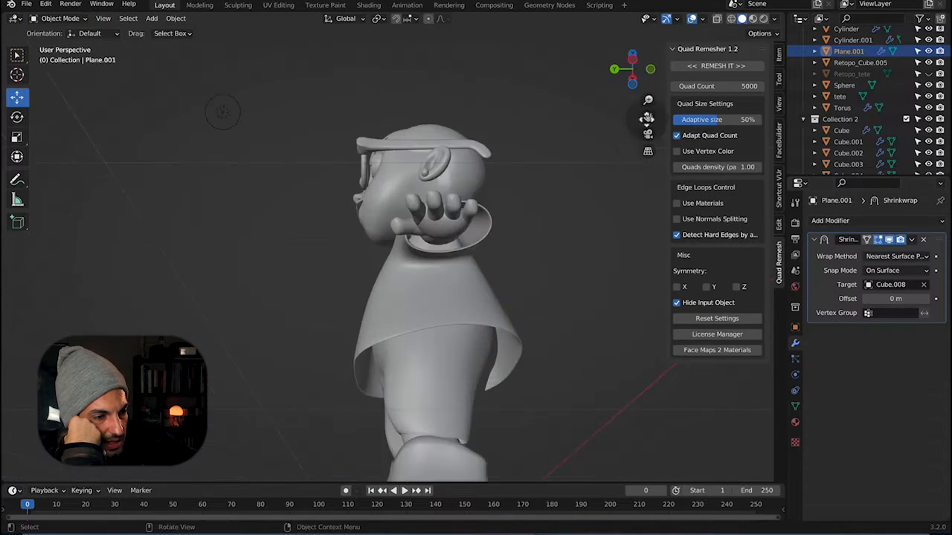
Extrude the sole plane toward the toe and add a Solidify modifier with 0.41 m thickness and a Subdivision modifier.
key("Tab")
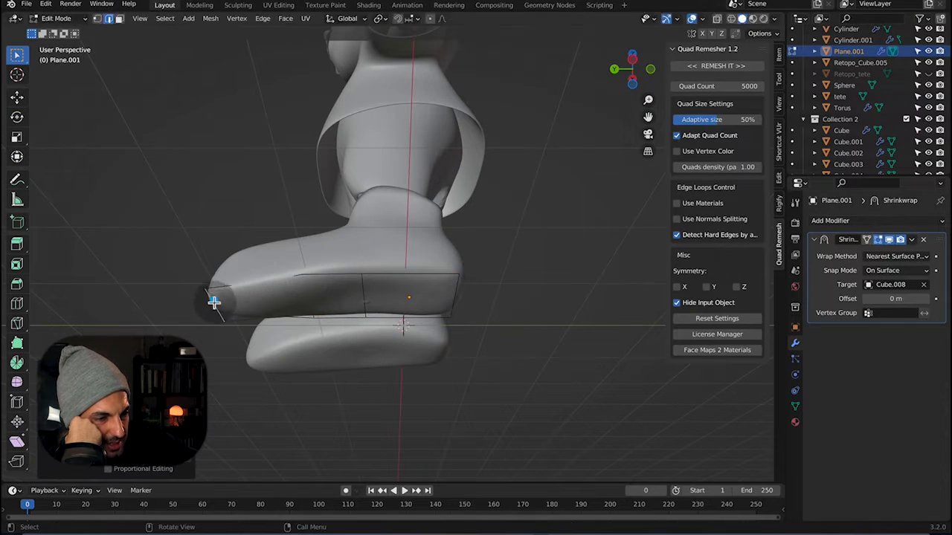
left_click(841, 220)
left_click(717, 413)
left_click_drag(895, 362, 914, 362)
left_click(840, 220)
left_click(725, 425)
scroll(892, 446, "down", 4)
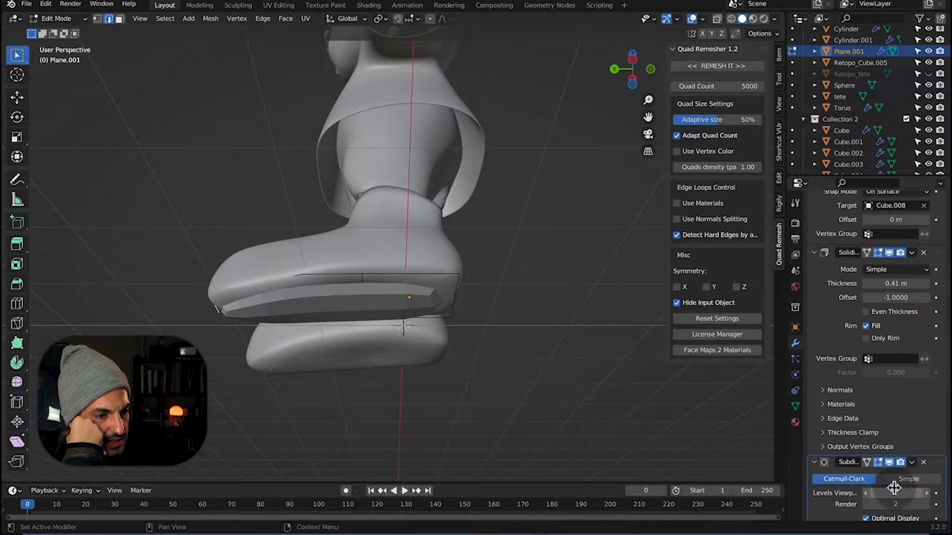
left_click(844, 479)
Scale and move the sole plane's edges so the sole follows the boot's underside from heel to toe.
key("Tab")
key("s")
left_click(454, 279)
middle_click_drag(454, 279, 513, 299)
key("Tab")
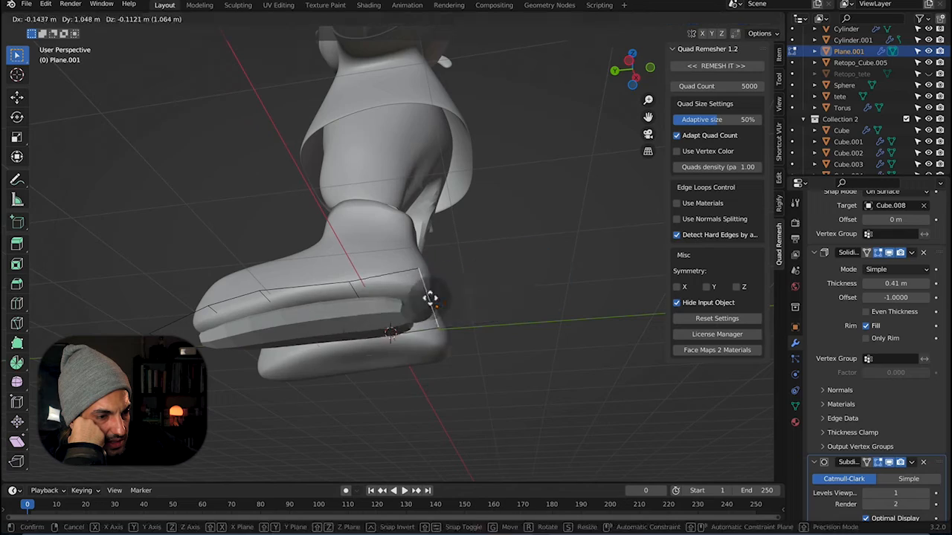
left_click(430, 298)
middle_click_drag(430, 298, 377, 295)
left_click(436, 283)
key("g")
left_click(476, 301)
middle_click_drag(476, 300, 513, 297)
scroll(905, 325, "down", 2)
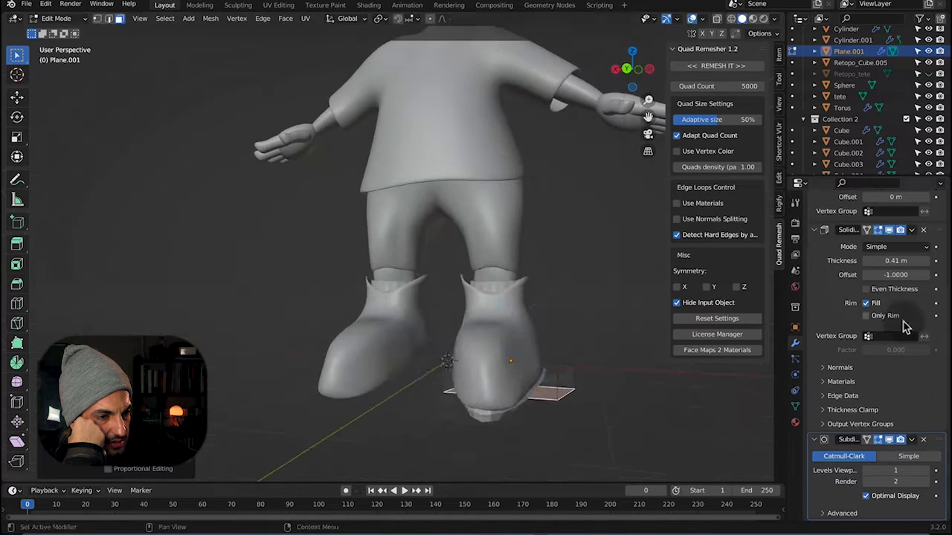
Set the sole's viewport Subdivision level to 2 and adjust its mesh to fit the boot's outline.
key("Tab")
middle_click_drag(595, 387, 650, 330)
left_click(925, 471)
key("Tab")
key("g")
left_click(421, 263)
mouse_move(350, 206)
middle_mouse_down()
mouse_move(421, 263)
mouse_move(408, 293)
middle_mouse_up()
key("g")
key("Tab")
Reshape the boot's ankle with the Grab brush and return to Object Mode.
left_click(356, 319)
left_click(75, 60)
left_click_drag(435, 299, 367, 290)
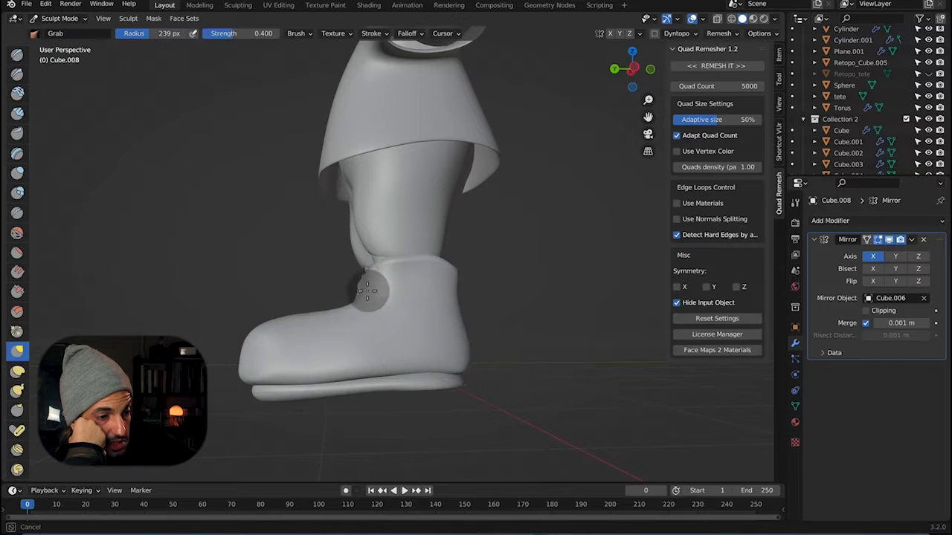
left_click(60, 19)
left_click(61, 34)
Add a Mirror modifier to the boot sole, using the head object tete as the mirror object.
left_click(365, 390)
left_click(877, 221)
left_click(711, 351)
left_click(923, 509)
left_click(578, 223)
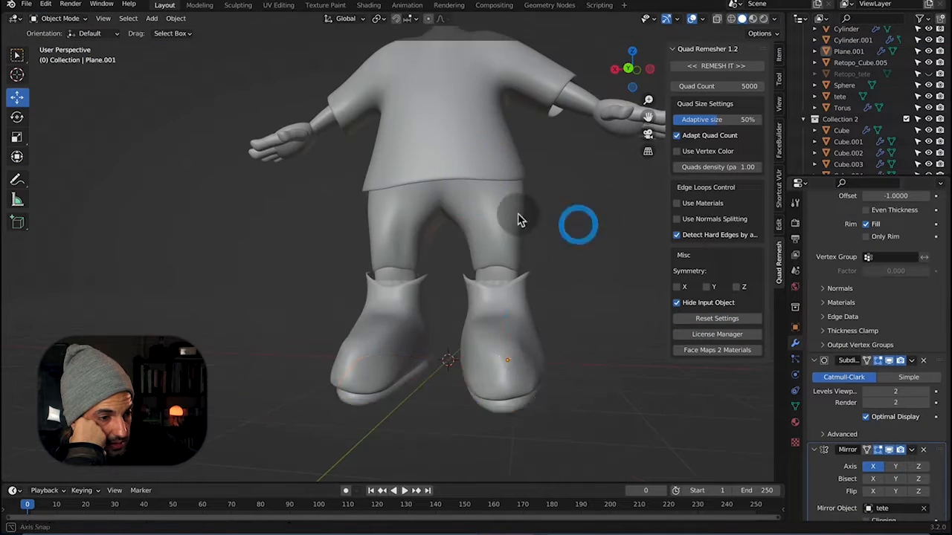
Try to create a separate ankle piece on the boot with the Mask brush and mask operations.
middle_click_drag(518, 218, 371, 216)
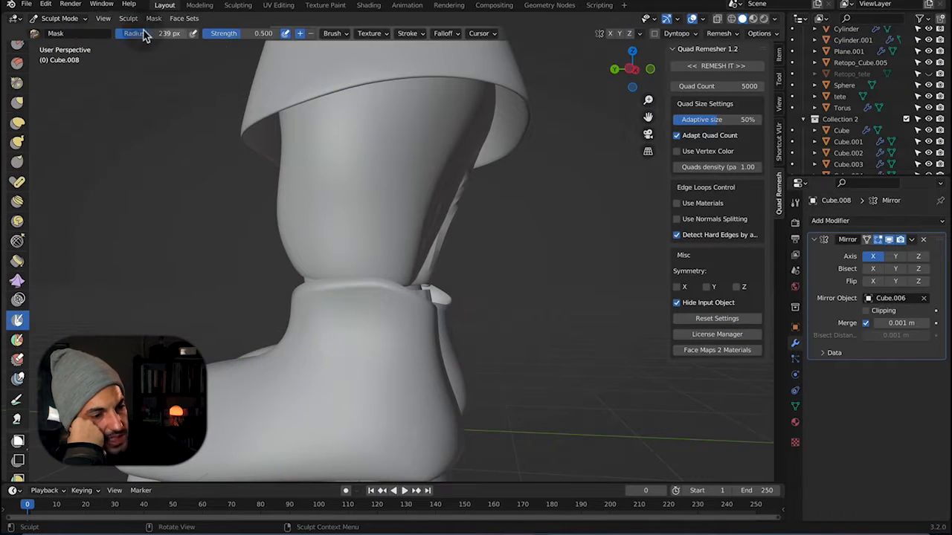
left_click(153, 18)
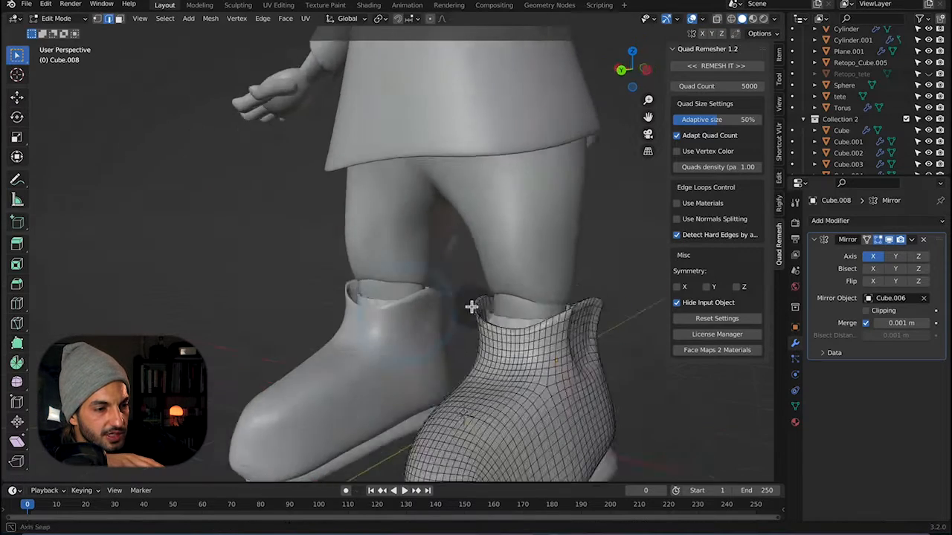
left_click(153, 18)
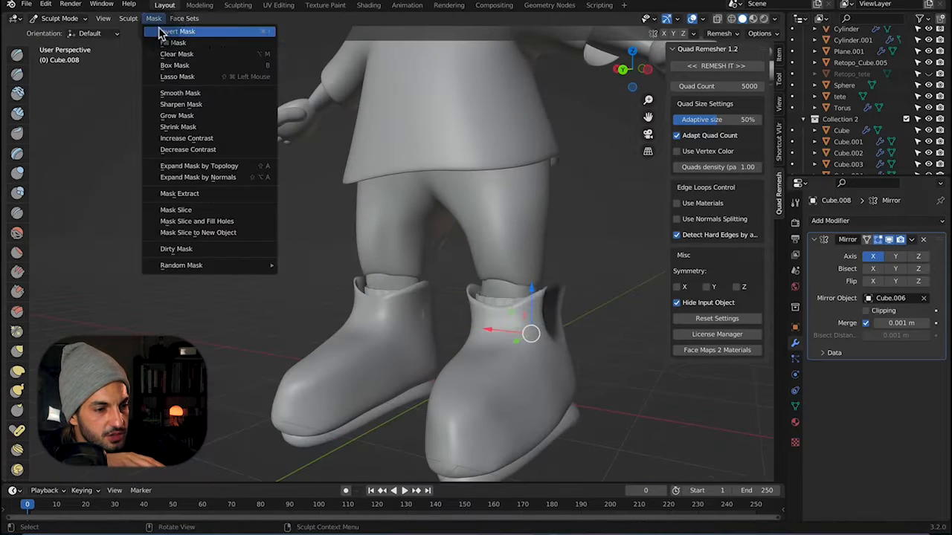
left_click(174, 185)
middle_click_drag(174, 185, 529, 182)
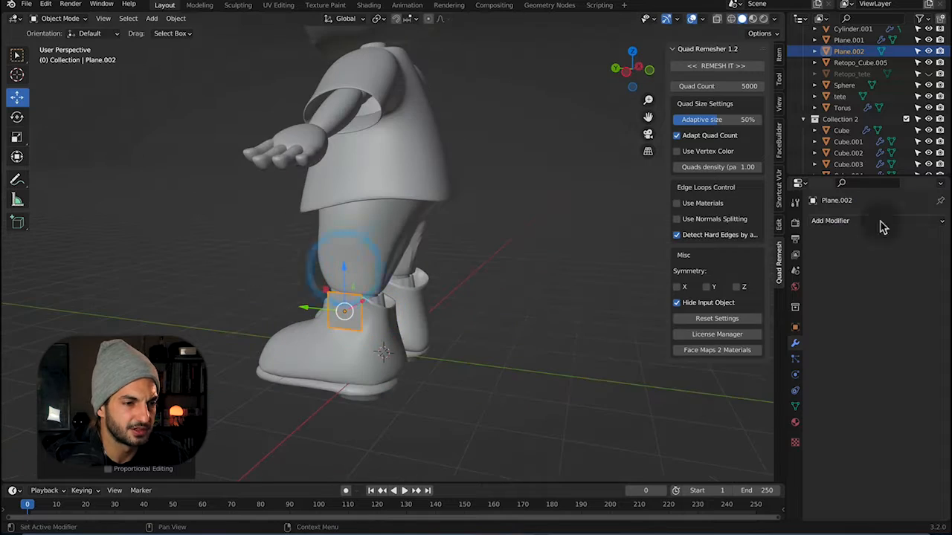
Shrinkwrap the small ankle plane onto Cube.008, shape it in Edit Mode and add a Subdivision modifier.
left_click(830, 220)
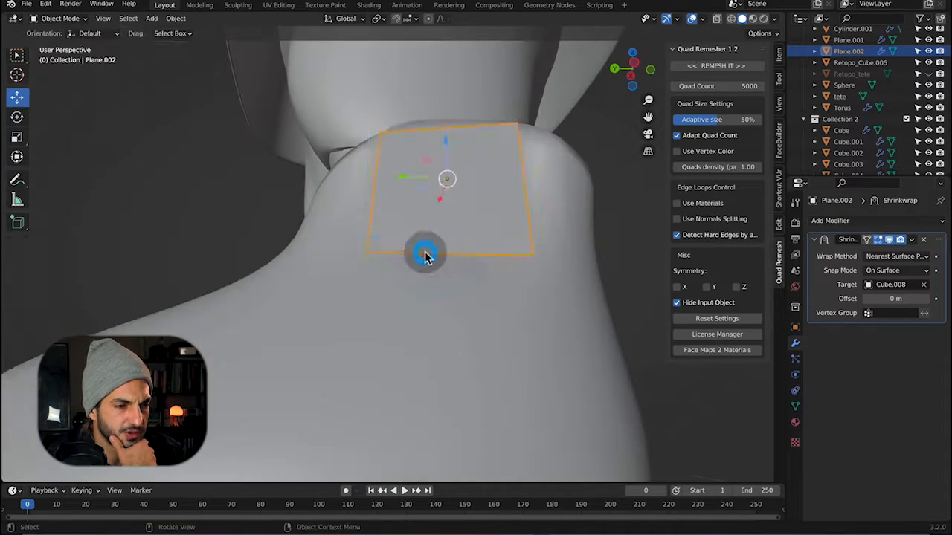
key("Tab")
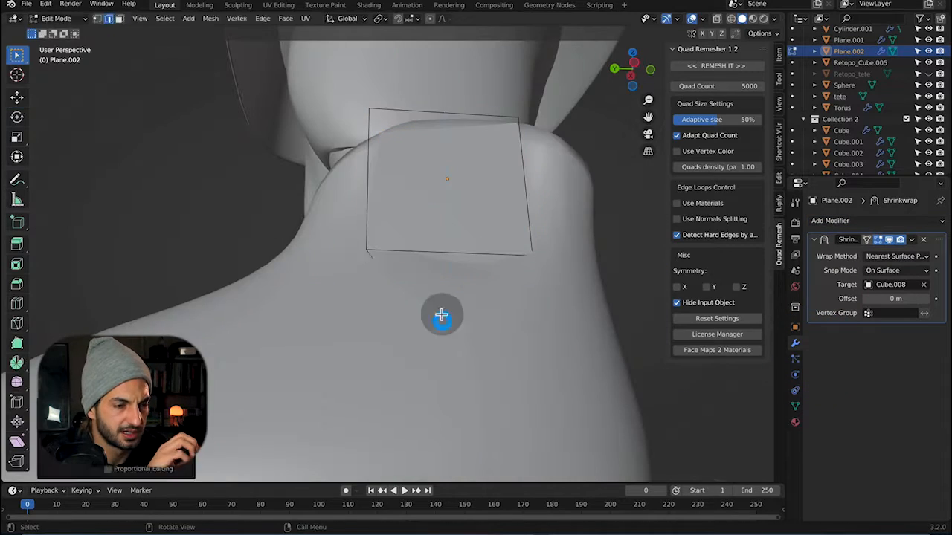
left_click(829, 220)
left_click(743, 425)
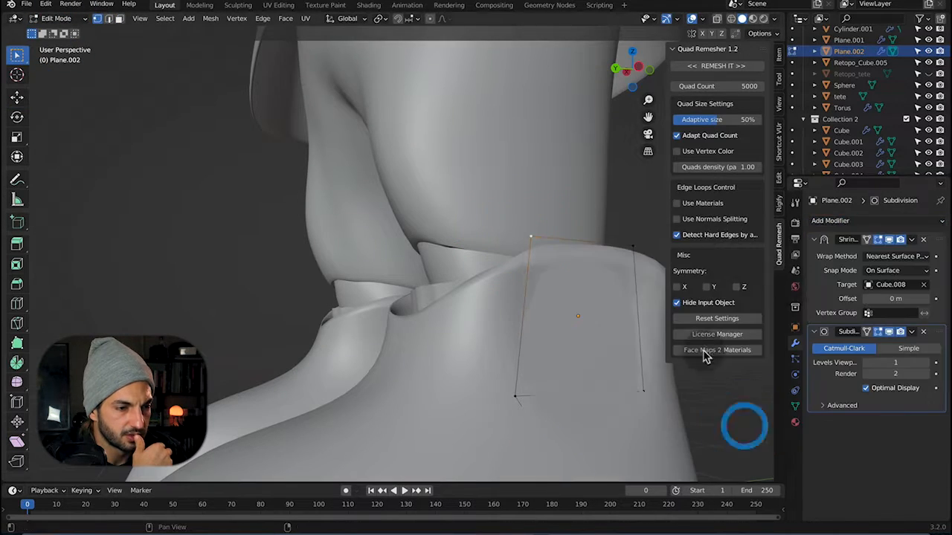
Thicken the ankle patch with a 0.21 m Solidify modifier and add a Mirror modifier.
left_click(830, 220)
left_click(722, 451)
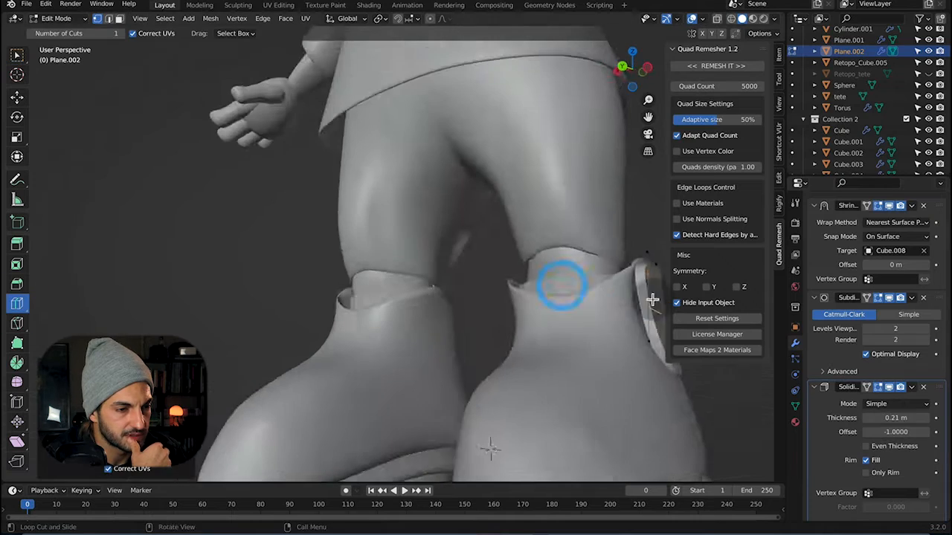
left_click(830, 220)
left_click(706, 352)
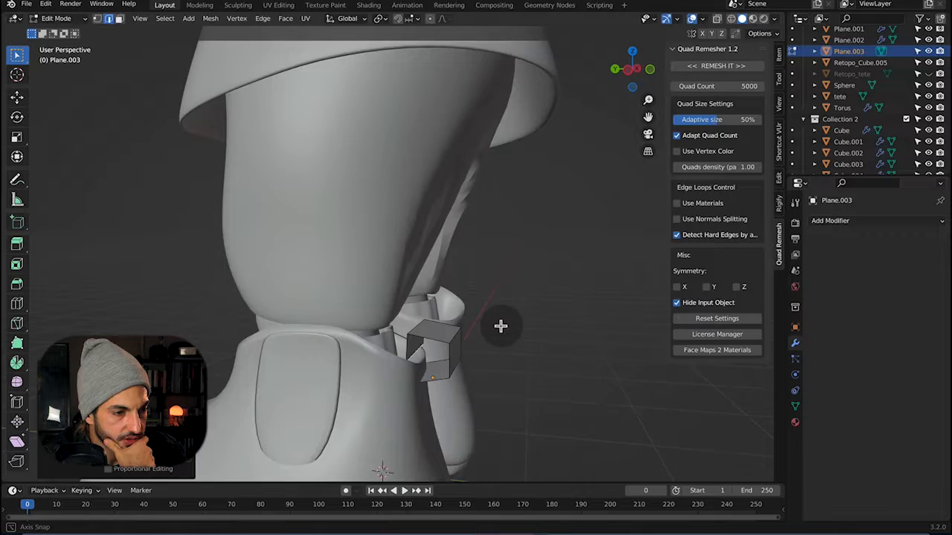
Give the boot's heel loop a 0.14 m Solidify, a viewport level 3 Subdivision and a Mirror across tete.
left_click(830, 221)
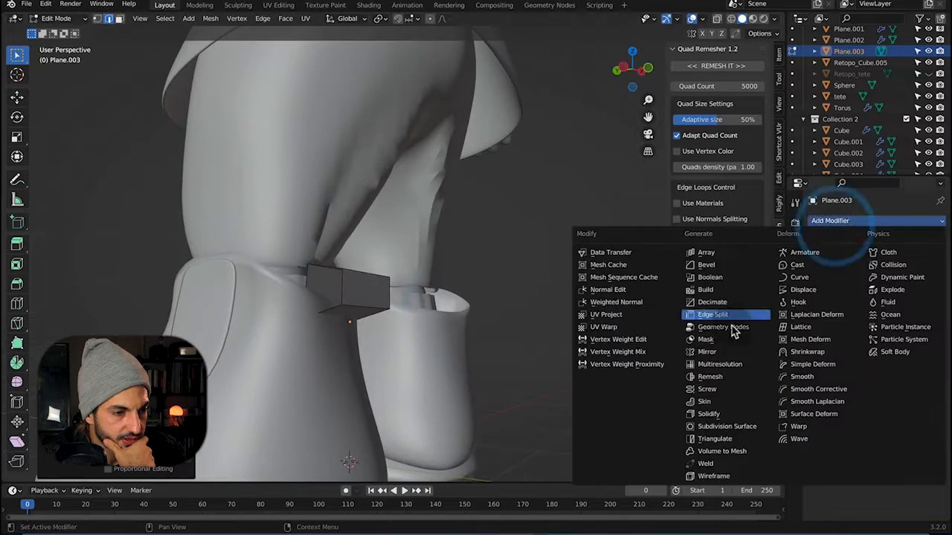
left_click(725, 402)
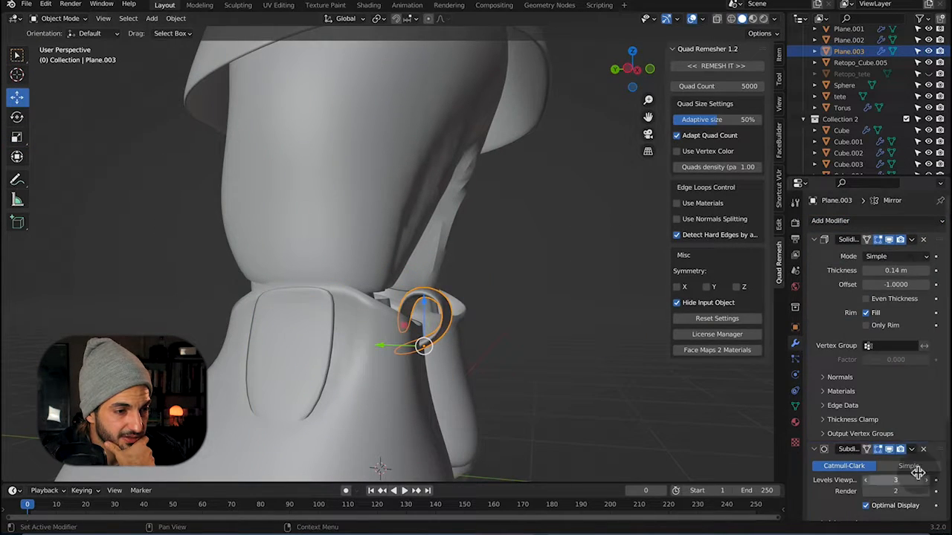
scroll(917, 473, "down", 5)
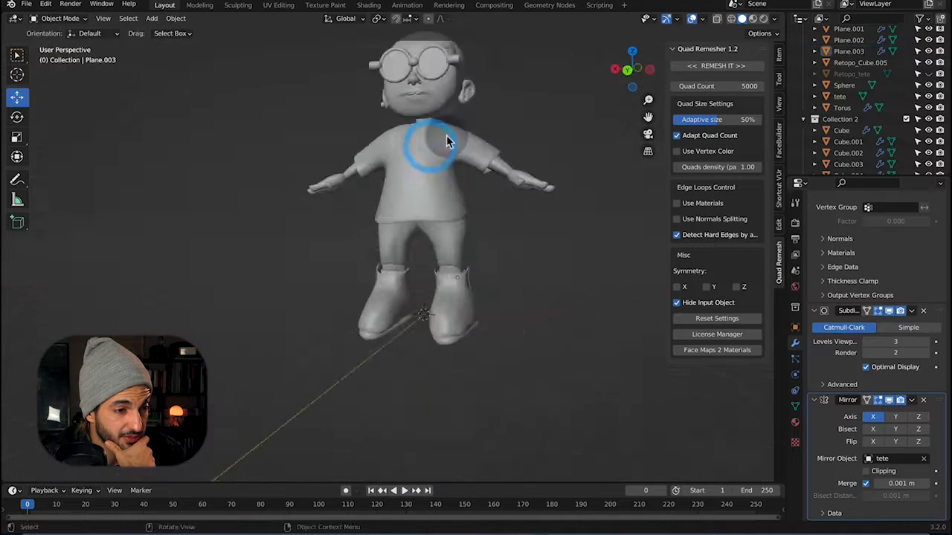
Try re-picking the operand object of the hair sphere's Boolean Difference modifier, and undo the changes.
left_click(401, 84)
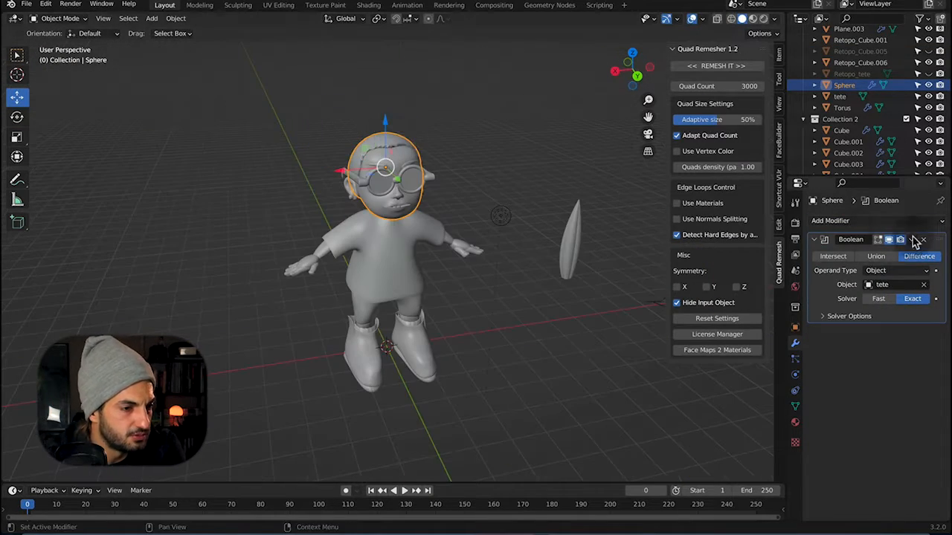
left_click(924, 284)
left_click(923, 284)
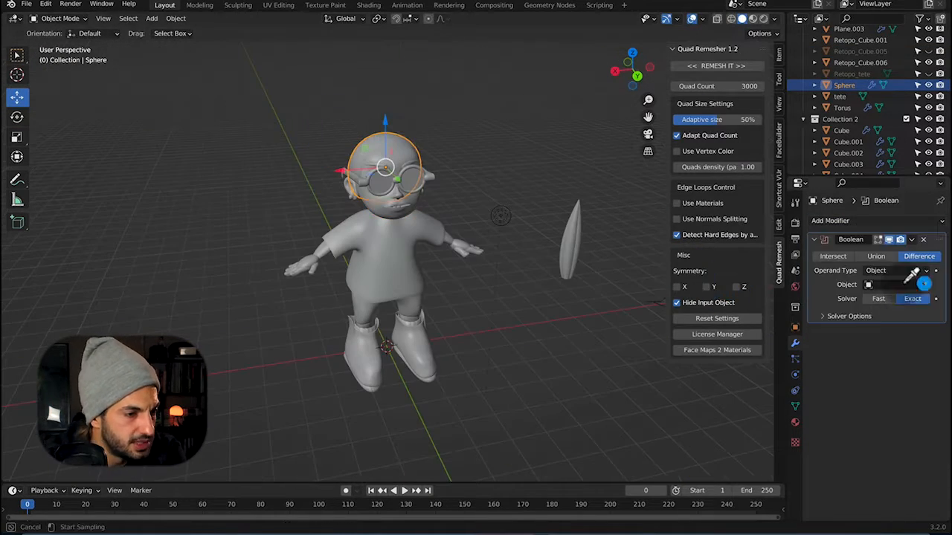
left_click(905, 255)
middle_click_drag(367, 163, 420, 166)
scroll(406, 123, "up", 3)
middle_click_drag(406, 123, 304, 104)
key("ctrl+z")
key("ctrl+z")
key("ctrl+z")
key("ctrl+z")
Add a Boolean modifier set to Intersect with the head object tete on the hair sphere and enter Edit Mode.
left_click(864, 220)
left_click(704, 276)
left_click(834, 256)
left_click(922, 284)
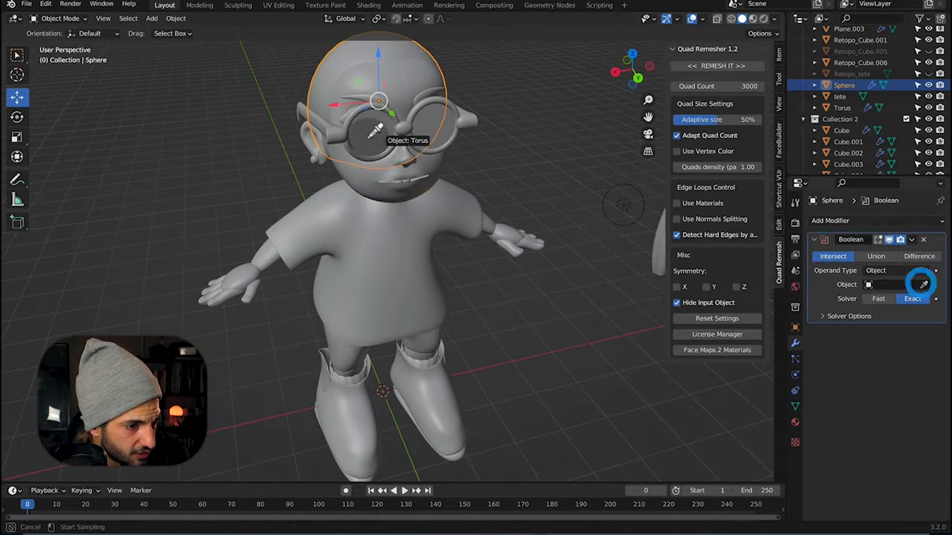
key("Tab")
middle_click_drag(446, 223, 476, 223)
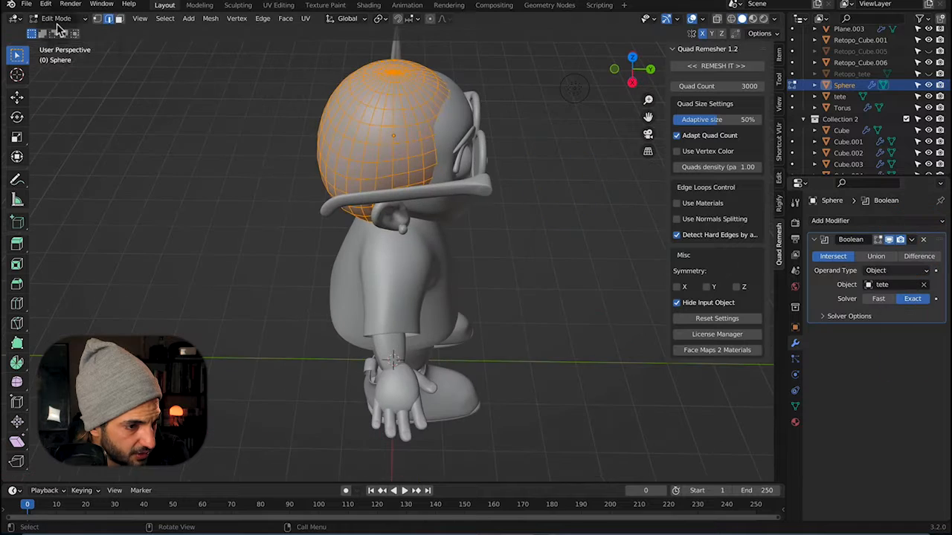
Try to apply the hair sphere's Boolean Intersect modifier in Object Mode, and undo the last changes.
left_click(56, 19)
left_click(63, 56)
middle_click_drag(404, 85, 446, 112)
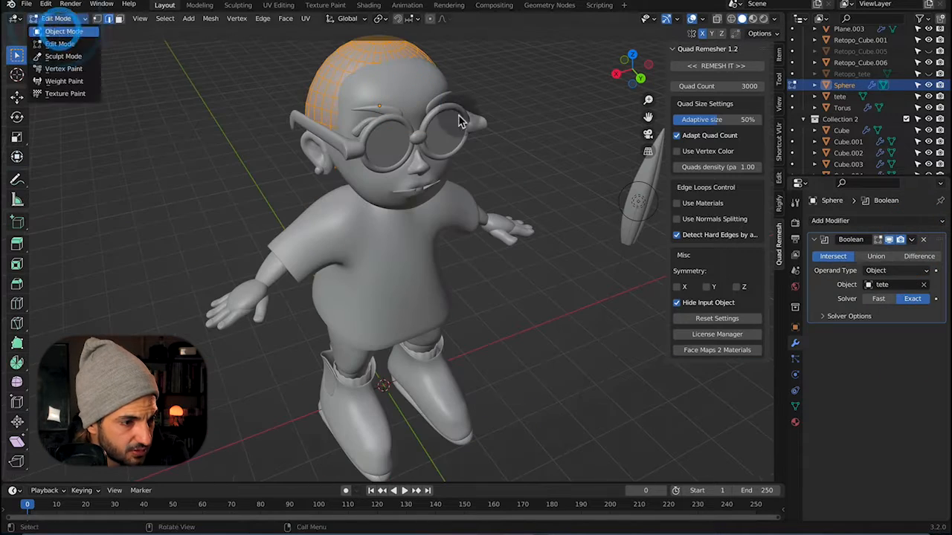
left_click(63, 31)
left_click(912, 239)
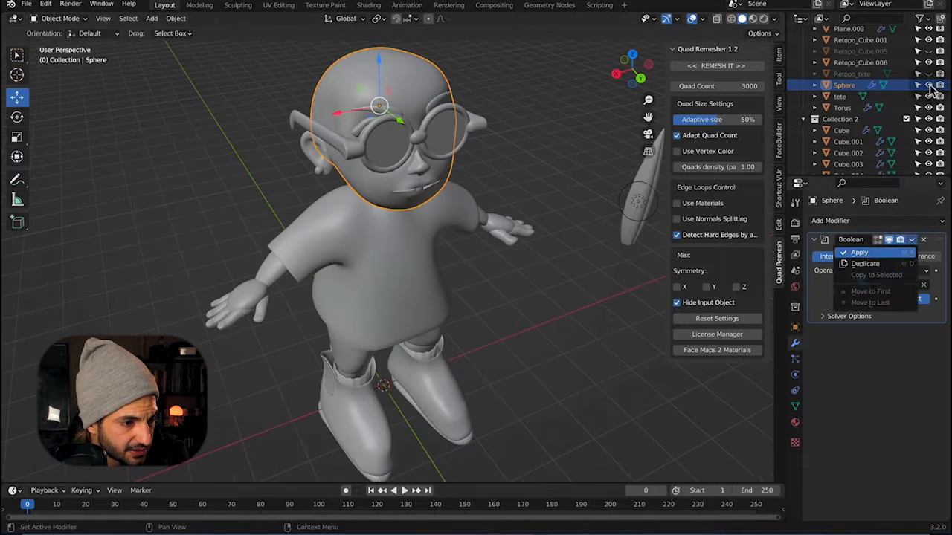
left_click(860, 252)
left_click(534, 118)
key("ctrl+z")
key("ctrl+z")
left_click(58, 19)
left_click(63, 56)
left_click(58, 19)
left_click(63, 31)
key("Tab")
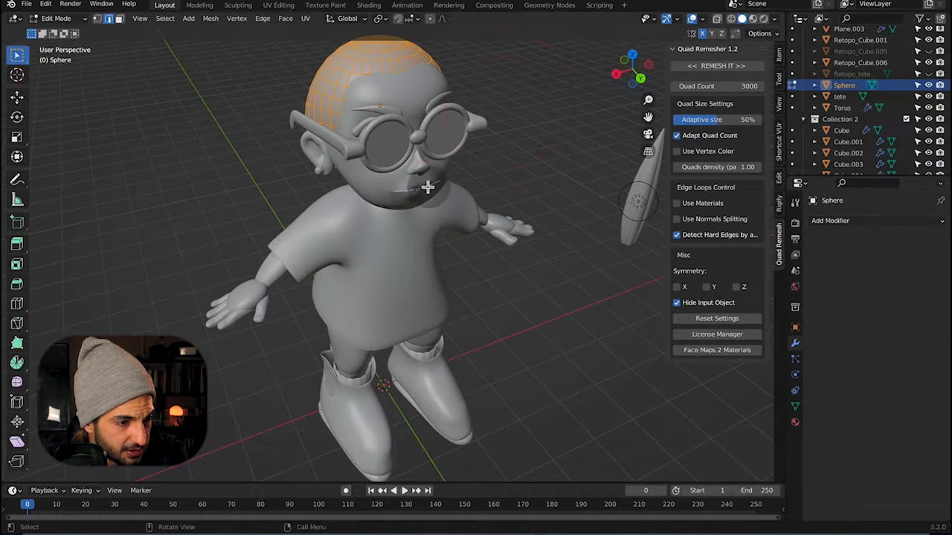
key("Tab")
Add a Hair particle system to the sphere and set its hair length to 1.24 m.
left_click(794, 375)
left_click(795, 360)
left_click(941, 221)
left_click(887, 285)
left_click_drag(902, 359, 874, 359)
middle_click_drag(417, 245, 535, 213)
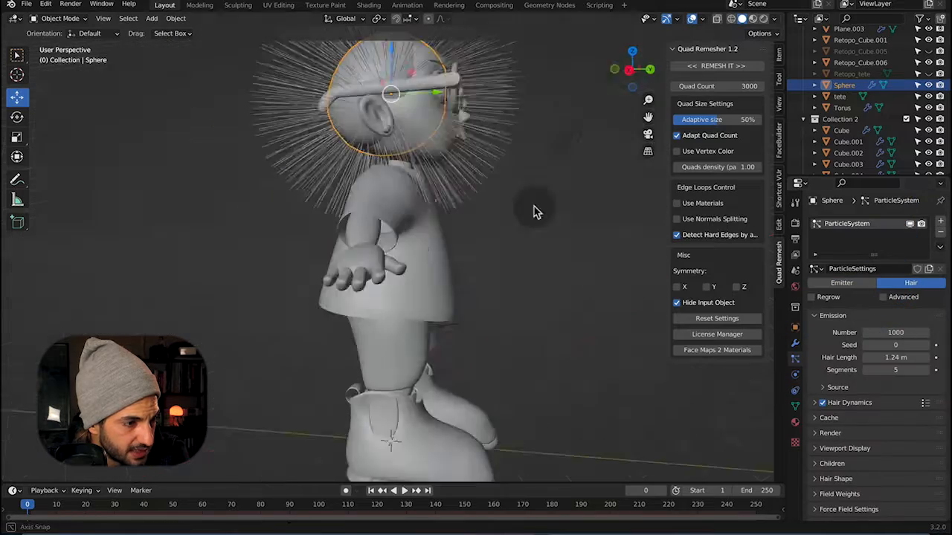
key("KP_3")
scroll(536, 213, "down", 4)
Enter Particle Edit mode on the sphere and comb the hair backwards and down behind the head in side view.
left_click(66, 20)
left_click(63, 57)
left_click(58, 19)
left_click(63, 106)
left_click_drag(439, 156, 313, 225)
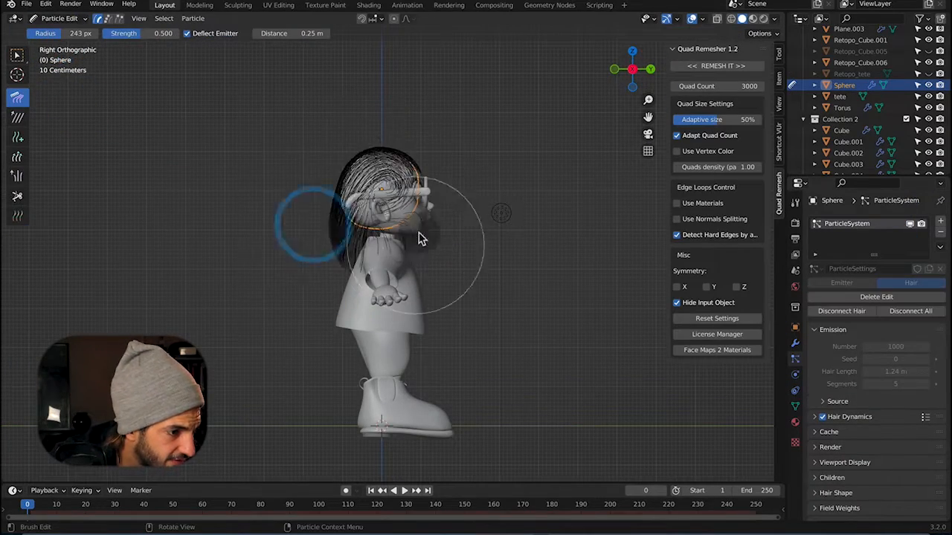
middle_click_drag(290, 312, 455, 154)
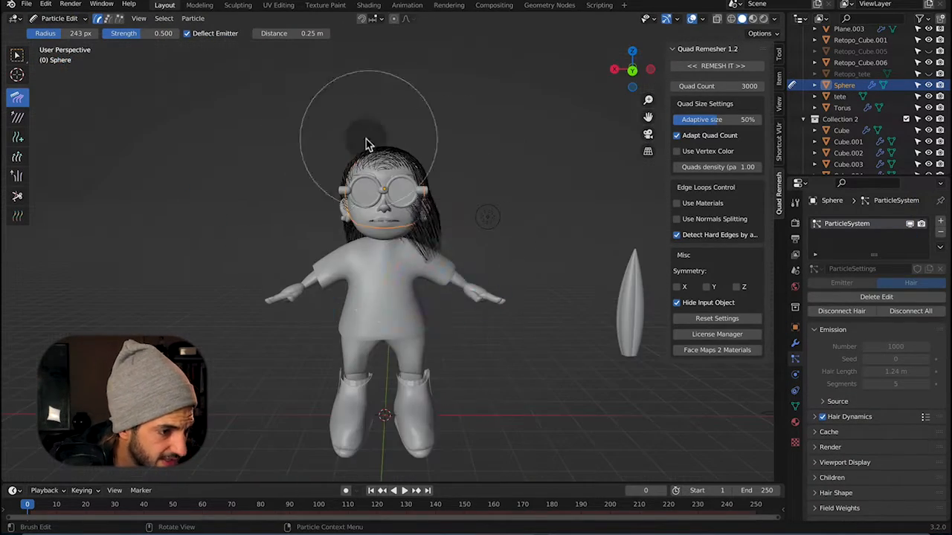
middle_click_drag(369, 145, 275, 160)
Cut away the particle hair covering the face and the area around the ear with the Cut brush.
scroll(363, 139, "up", 4)
left_click(17, 196)
middle_click_drag(379, 140, 475, 153)
left_click_drag(385, 166, 376, 209)
middle_click_drag(385, 166, 357, 161)
left_click_drag(388, 162, 316, 183)
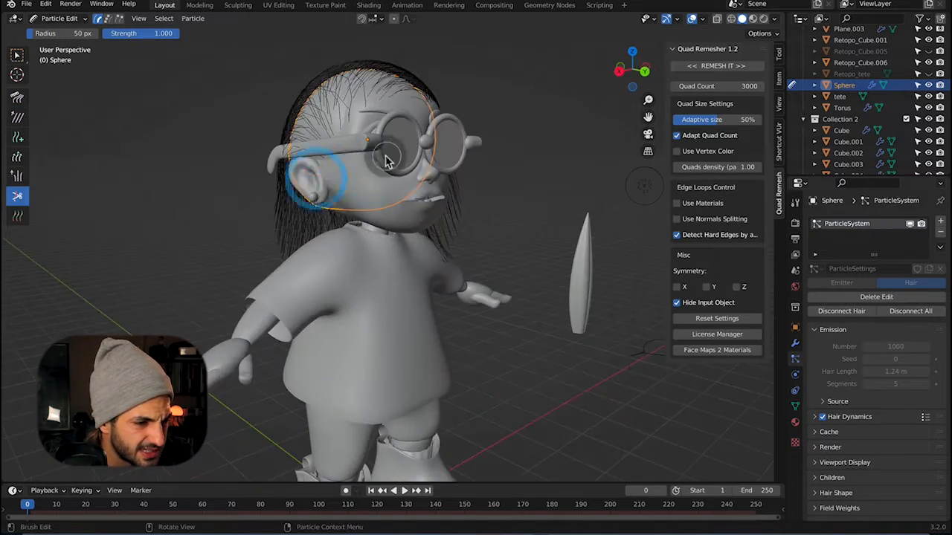
middle_click_drag(389, 161, 446, 168)
Comb the hair at the side of the head down towards the shoulder.
left_click(17, 99)
middle_click_drag(432, 232, 320, 235)
left_click_drag(434, 234, 485, 322)
middle_click_drag(433, 234, 313, 223)
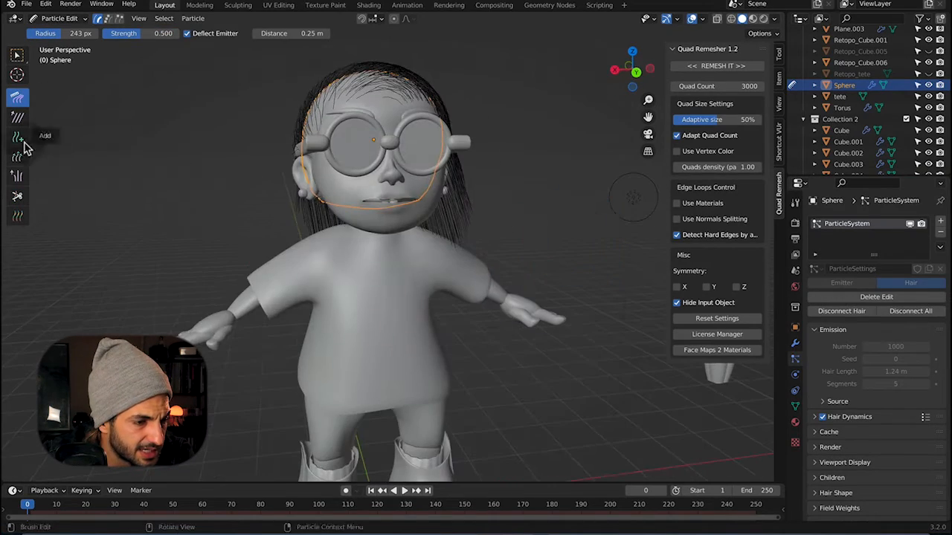
scroll(845, 406, "down", 1)
Trim the ends of the hanging hair with the Cut brush.
left_click(845, 406)
middle_click_drag(540, 91, 342, 279)
left_click(17, 197)
mouse_move(342, 279)
left_mouse_down()
mouse_move(397, 283)
mouse_move(334, 268)
left_mouse_up()
middle_click_drag(335, 223, 427, 210)
middle_click_drag(498, 173, 436, 275)
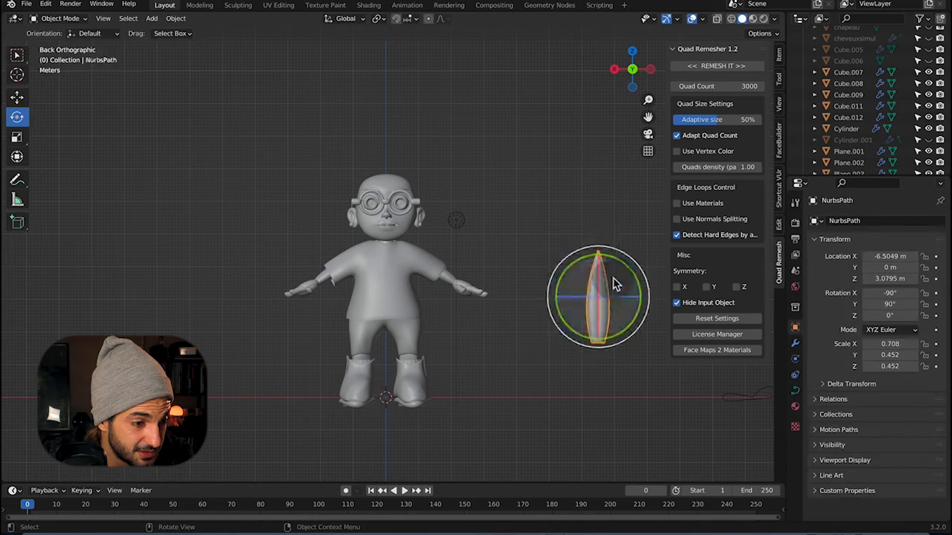
Scale up the mirrored tapered NURBS hair strand standing above the head.
key("Tab")
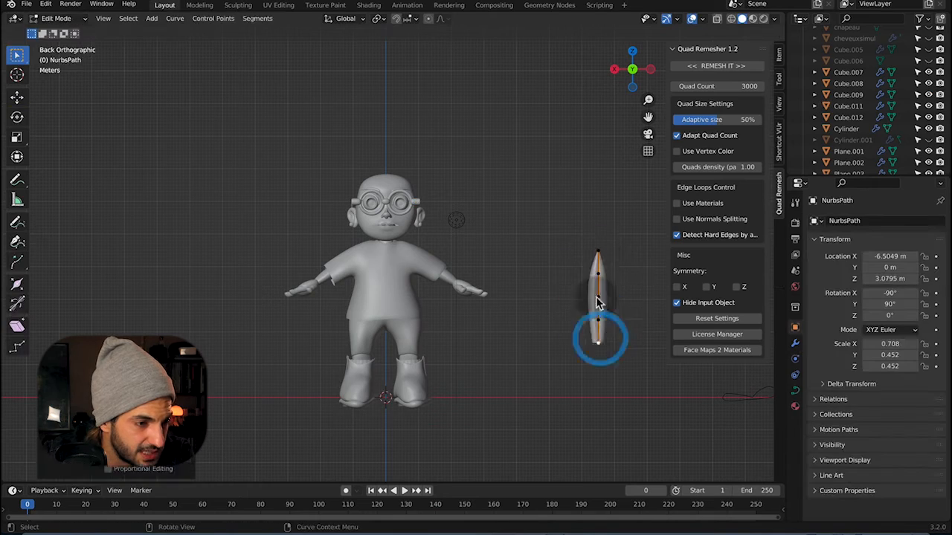
key("Tab")
key("s")
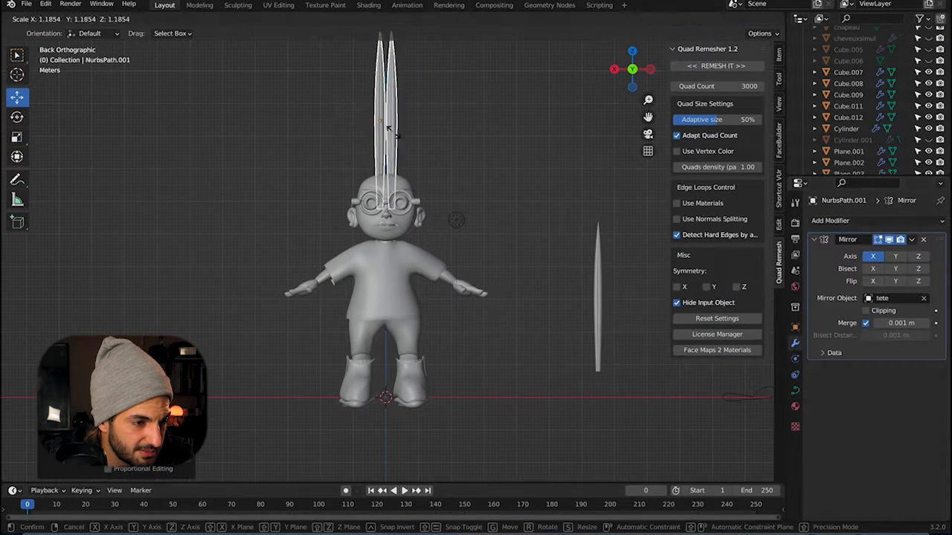
left_click(393, 132)
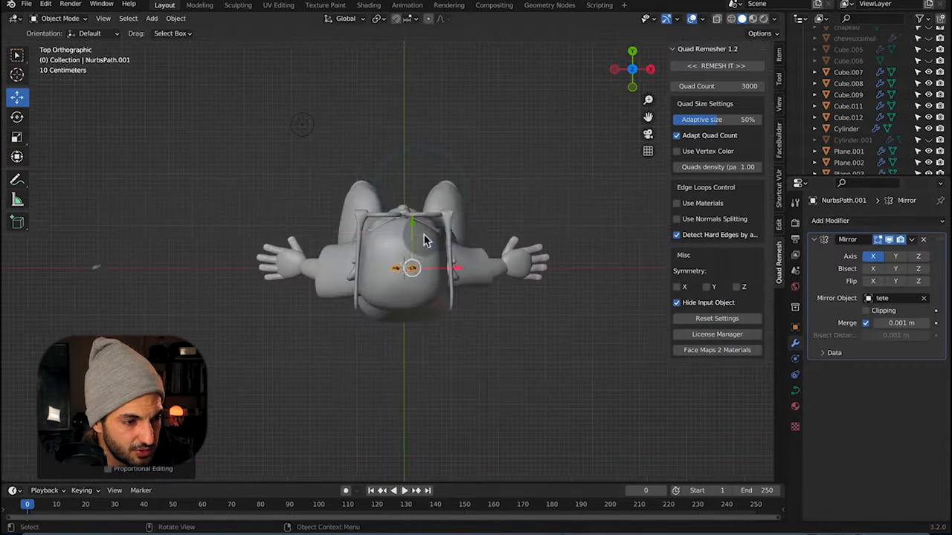
Reposition the strand's control points in side view so it bends over the head down to the nape.
middle_click_drag(438, 230, 389, 234)
key("KP_3")
left_click(406, 95)
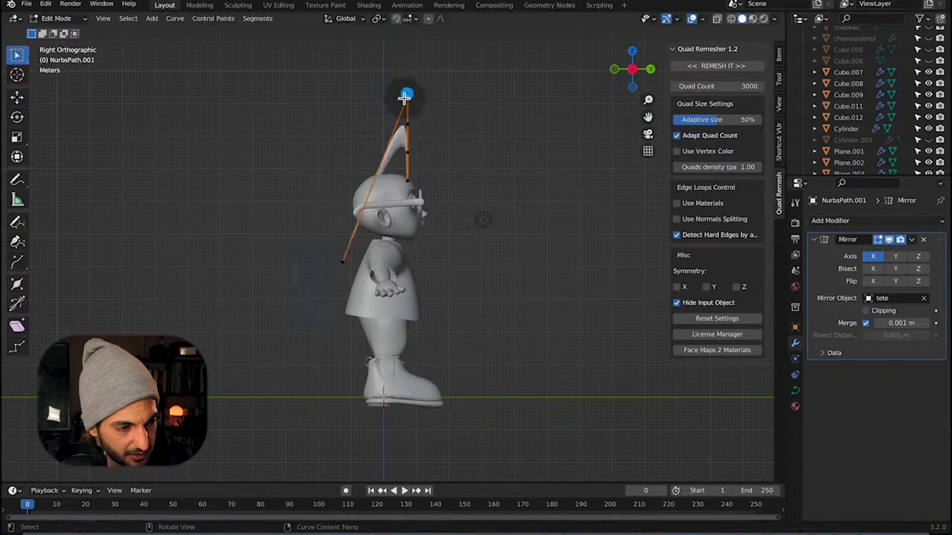
left_click(356, 199)
middle_click_drag(472, 210, 386, 212)
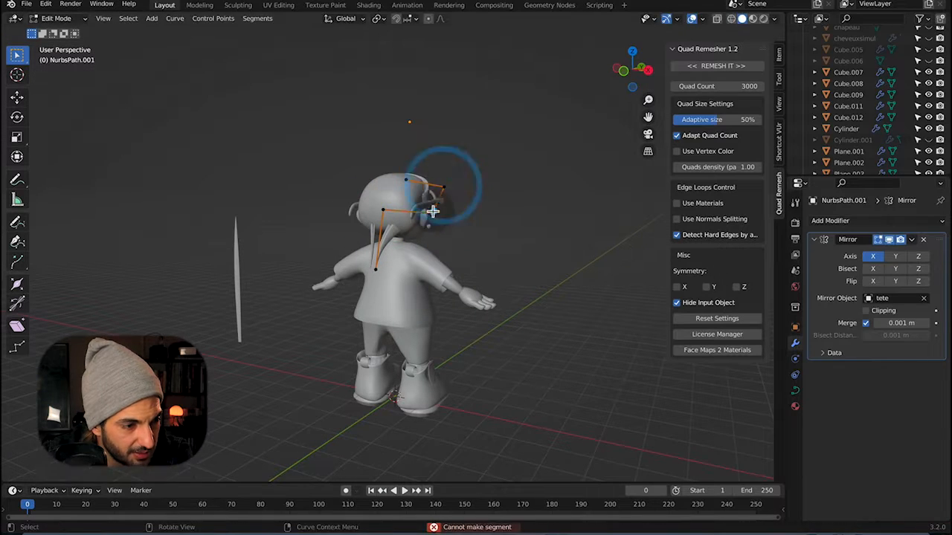
left_click(381, 260)
left_click(647, 70)
left_click(652, 72)
Move the strand's upper and middle control points so the curve follows the side of the head.
key("g")
left_click(386, 192)
middle_click_drag(357, 195, 416, 212)
key("g")
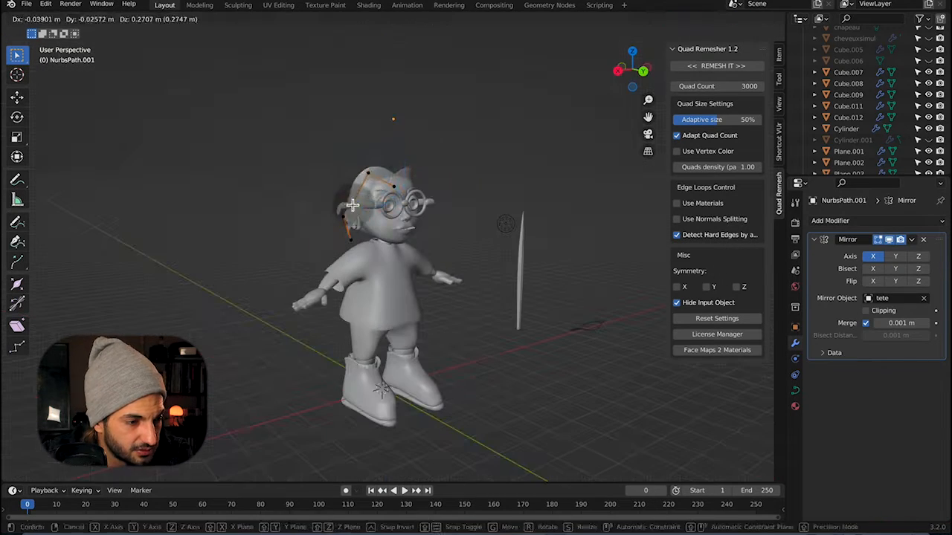
left_click(352, 202)
middle_click_drag(352, 202, 361, 218)
scroll(394, 189, "up", 2)
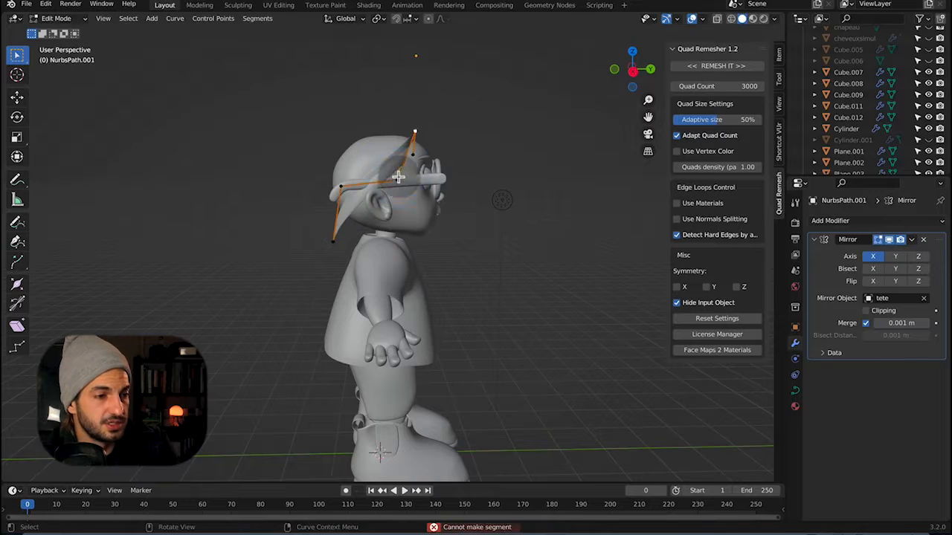
Leave Edit Mode on the strand and hide the glasses object Torus.
key("Tab")
left_click(435, 178)
left_click(929, 107)
scroll(862, 112, "down", 5)
Move control points of the neighbouring hair strands so they run from the forehead back behind the ear.
left_click(382, 157)
middle_click_drag(446, 161, 432, 145)
key("Tab")
key("g")
left_click(374, 136)
key("Tab")
key("g")
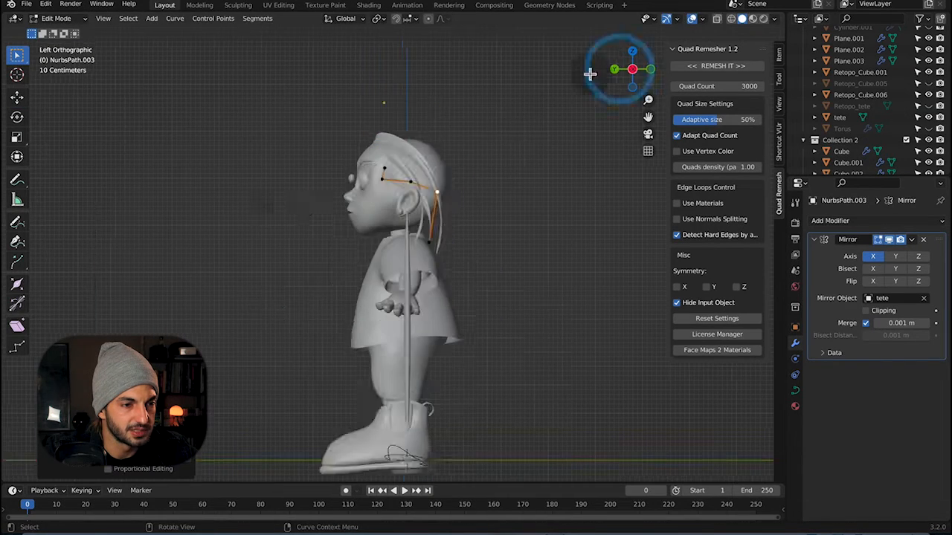
Move the mirrored strand NurbsPath.005 against the side of the head above the ear.
key("g")
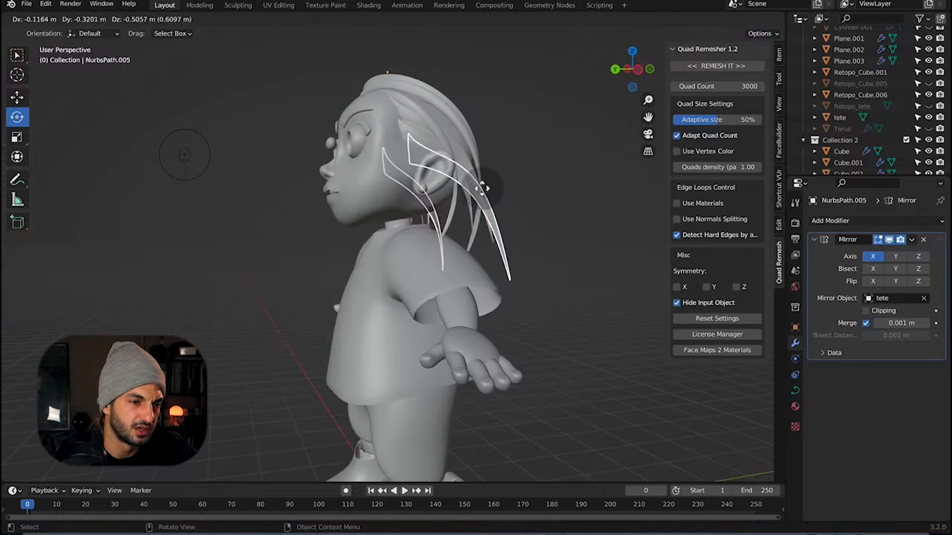
middle_click_drag(350, 90, 319, 53)
middle_click_drag(462, 149, 328, 168)
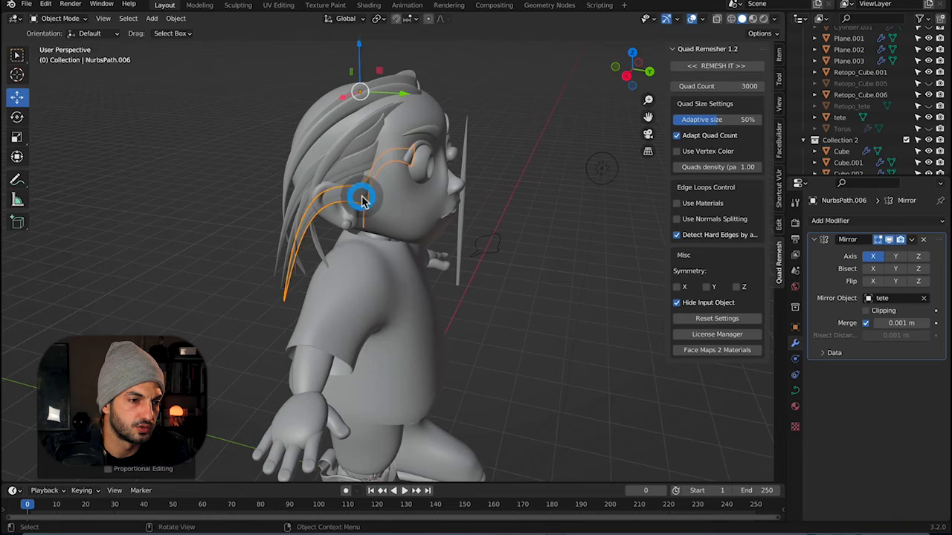
Reshape strand NurbsPath.006 by moving its front and middle control points close to the temple and ear.
key("Tab")
key("g")
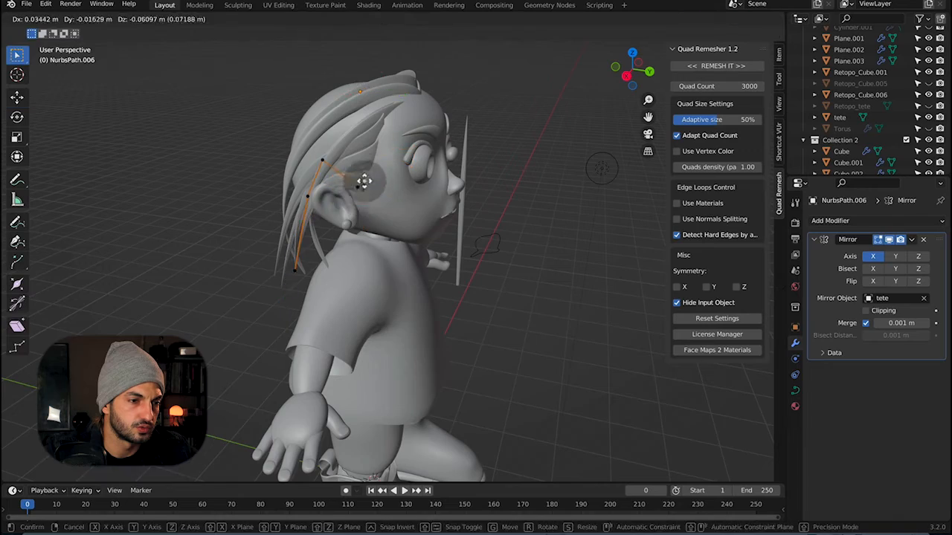
left_click(364, 181)
middle_click_drag(364, 181, 293, 167)
left_click(293, 158)
key("g")
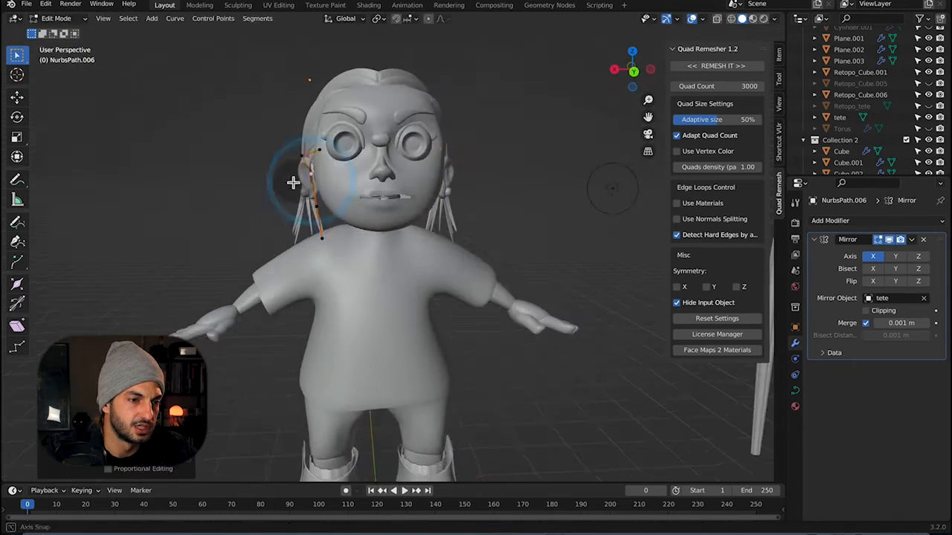
middle_click_drag(293, 183, 307, 159)
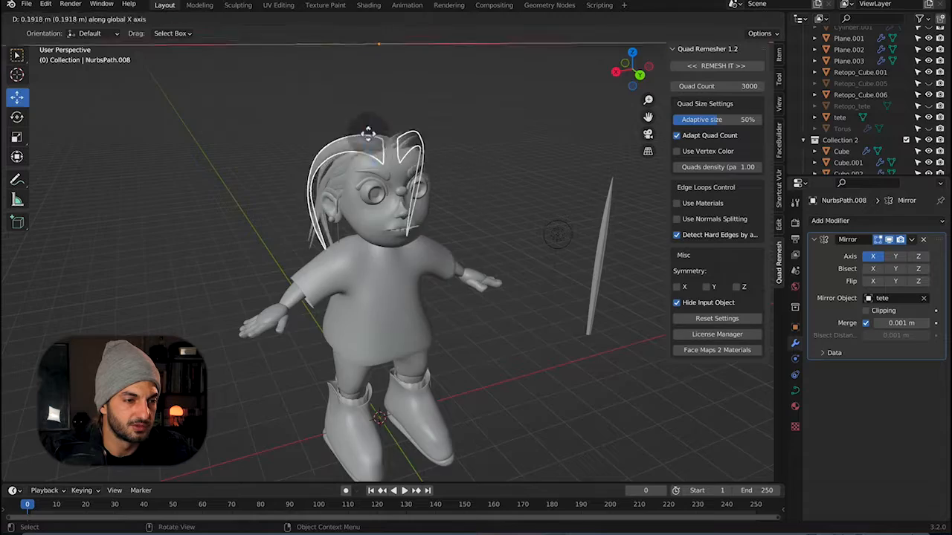
Duplicate a mirrored top hair strand and place the copy over the crown of the head.
mouse_move(387, 148)
middle_mouse_down()
mouse_move(452, 106)
mouse_move(394, 150)
middle_mouse_up()
key("Tab")
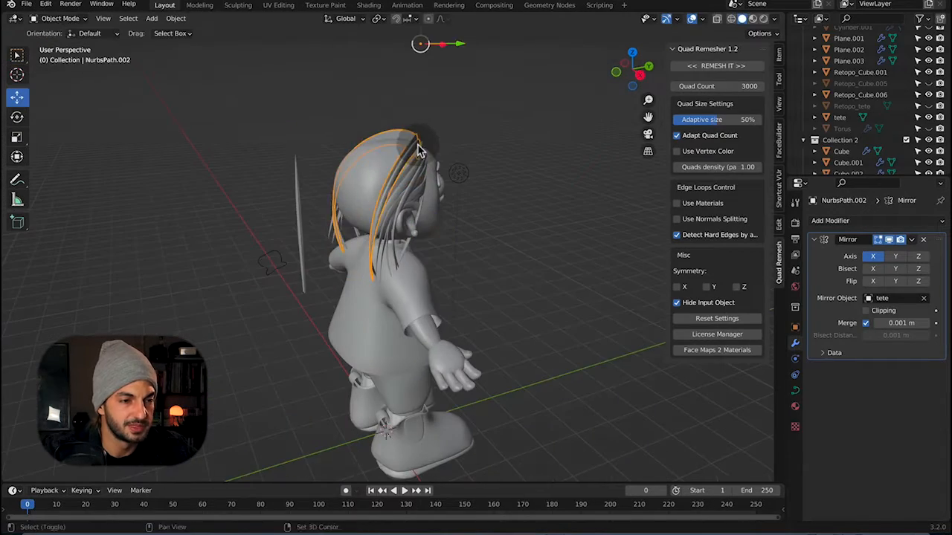
middle_click_drag(414, 152, 424, 217)
left_click(454, 128)
left_click(370, 160)
middle_click_drag(371, 159, 570, 115)
key("Tab")
middle_click_drag(516, 153, 346, 151)
key("shift+d")
left_click(381, 103)
middle_click_drag(382, 103, 290, 153)
Move the duplicated strand's control points so it curves over the crown and down the side.
key("Tab")
key("g")
left_click(351, 109)
middle_click_drag(319, 213, 439, 134)
key("g")
left_click(419, 84)
left_click(417, 175)
key("g")
middle_click_drag(417, 176, 325, 112)
Adjust the control points of strand NurbsPath.010 above the forehead so it follows the hairline.
left_click(374, 133)
key("g")
left_click(325, 112)
middle_click_drag(396, 170, 379, 96)
key("g")
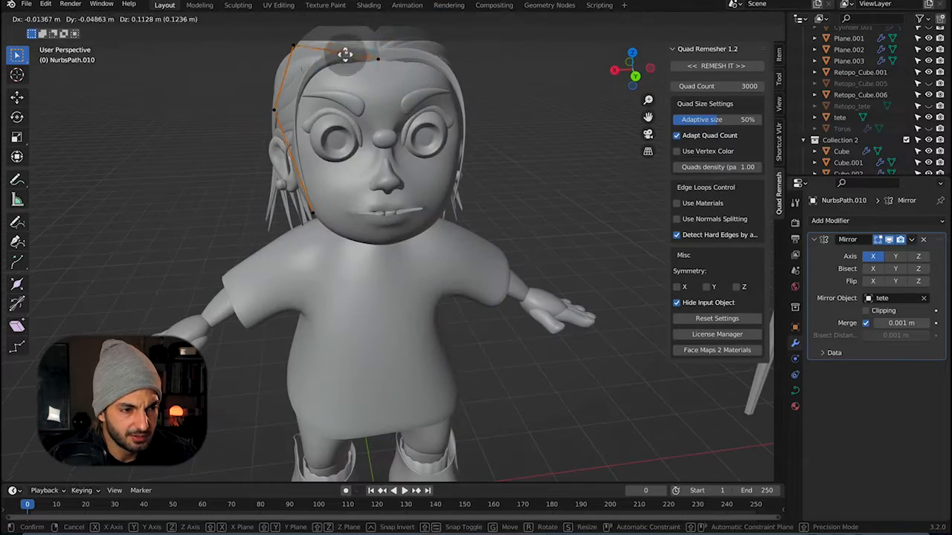
left_click(345, 53)
Refine the front strand's remaining control points so it frames the face, and return to Object Mode.
middle_click_drag(345, 53, 405, 74)
left_click(354, 240)
middle_click_drag(353, 240, 424, 142)
key("g")
left_click(372, 57)
key("g")
left_click(426, 145)
left_click(292, 122)
key("Tab")
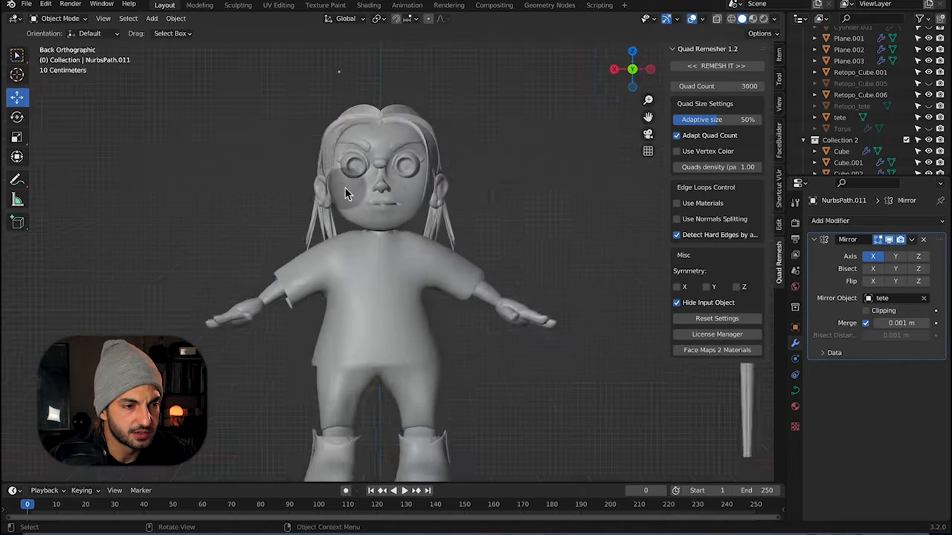
Tilt the curve of strand NurbsPath.012 and move its control points against the back of the head.
middle_click_drag(346, 193, 395, 159)
key("Tab")
key("ctrl+t")
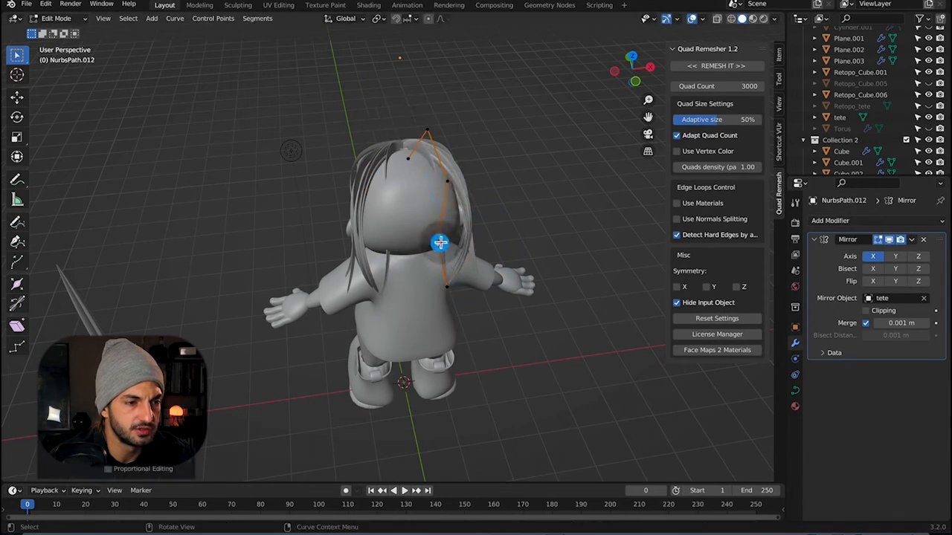
left_click(453, 249)
key("g")
middle_click_drag(452, 249, 246, 153)
left_click(410, 133)
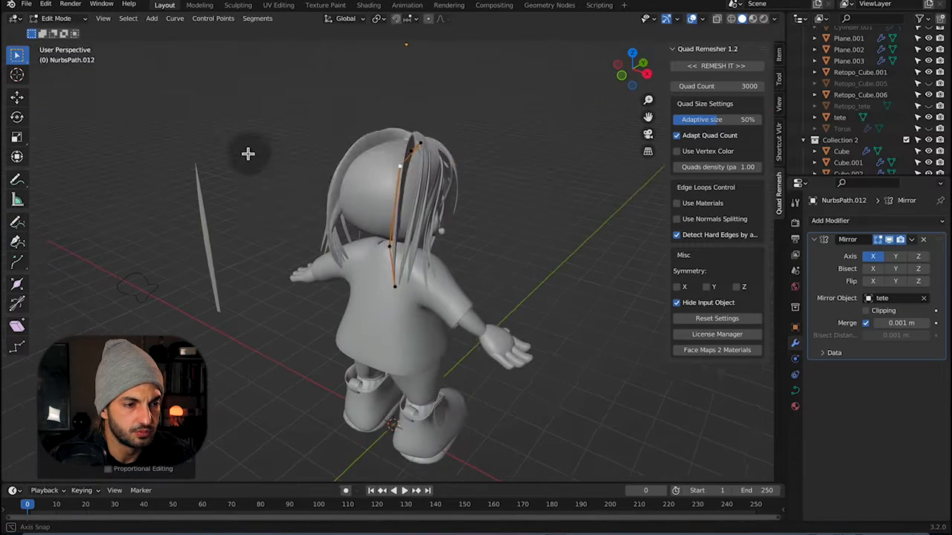
Rotate the rear strand NurbsPath.012 and reposition it and its points so it covers the back of the head.
key("r")
left_click(436, 44)
left_click_drag(417, 125, 488, 170)
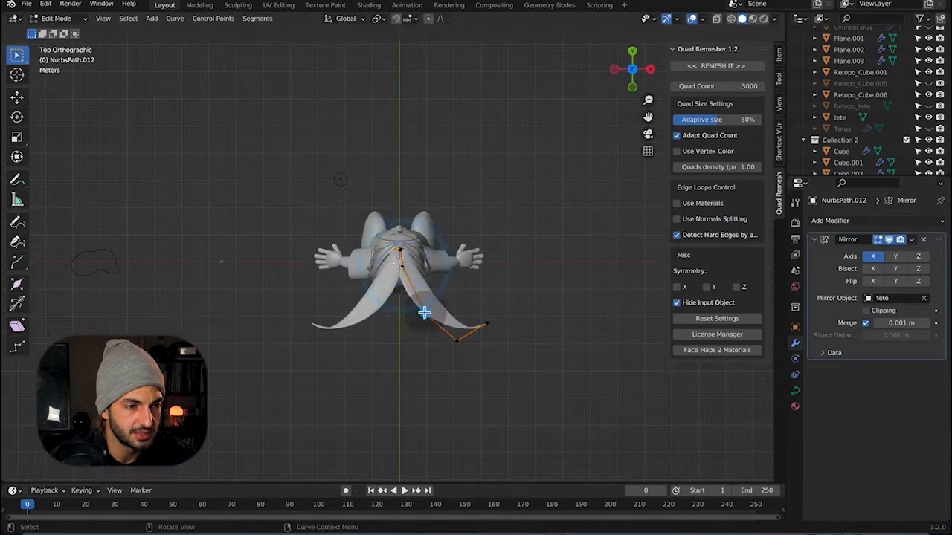
left_click(357, 178)
middle_click_drag(480, 202, 442, 38)
scroll(439, 124, "up", 3)
key("Tab")
key("g")
key("Tab")
left_click(435, 132)
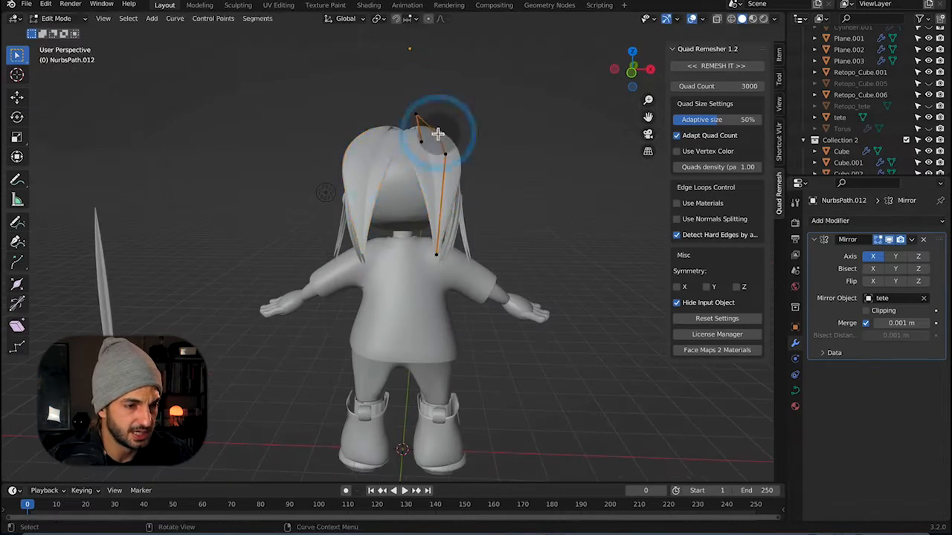
Move a middle control point of rear strand NurbsPath.013 to curve it around the back of the head.
middle_click_drag(436, 131, 491, 242)
left_click(488, 250)
key("g")
left_click(459, 185)
middle_click_drag(458, 185, 501, 161)
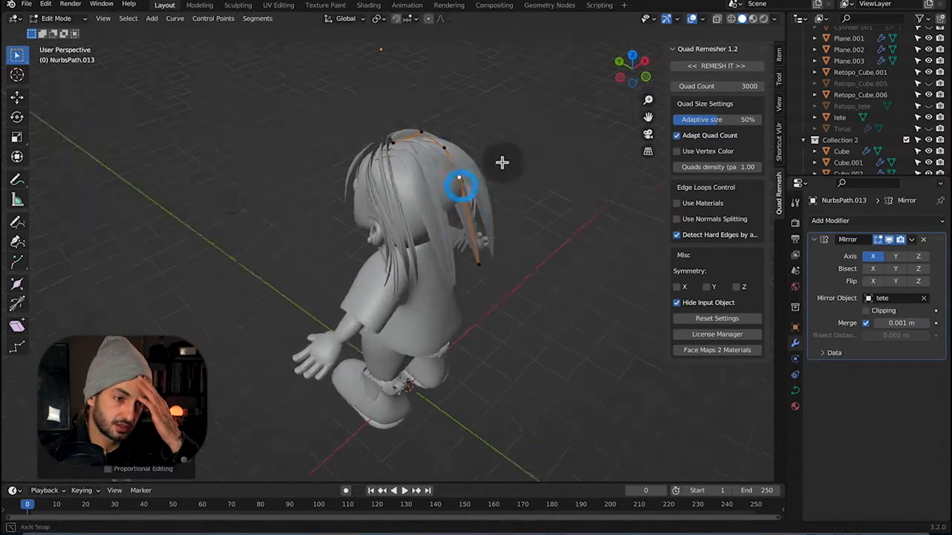
Duplicate the rear strand and move the copy into the gap beside it.
key("shift+d")
left_click(398, 161)
middle_click_drag(403, 163, 469, 142)
key("g")
left_click(469, 142)
key("Tab")
Move a control point of the new strand NurbsPath.014 to fit it against the head.
key("Tab")
middle_click_drag(397, 160, 445, 166)
key("g")
left_click(386, 155)
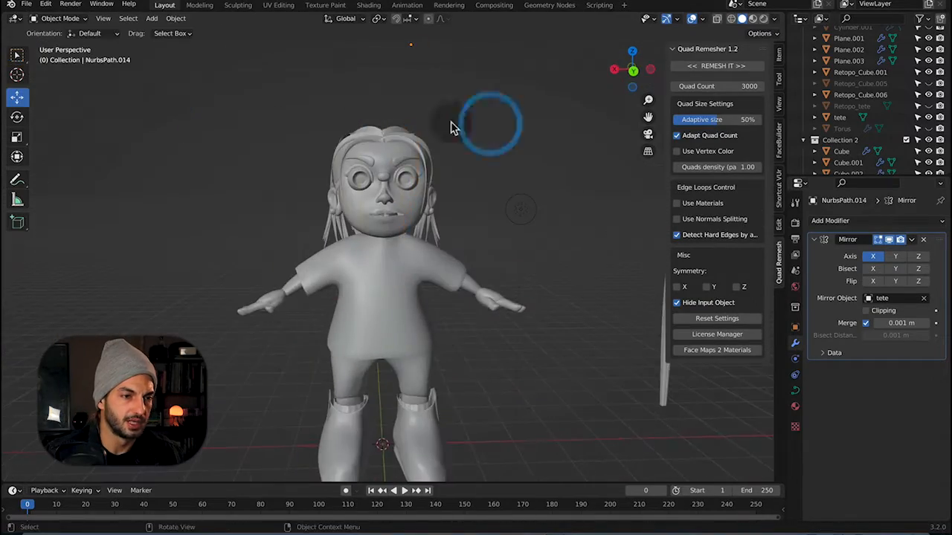
Move an additional hair strand into place over the gap at the centre back of the head.
scroll(454, 128, "up", 4)
left_click(378, 81)
left_click(410, 141)
mouse_move(379, 81)
middle_mouse_down()
mouse_move(431, 146)
mouse_move(378, 85)
middle_mouse_up()
key("g")
left_click(394, 119)
middle_click_drag(394, 119, 478, 83)
left_click(418, 100)
middle_click_drag(417, 101, 425, 106)
key("g")
left_click(425, 127)
Move the tip control point of the centre back strand NurbsPath.015 so it hangs down behind the neck.
left_click(434, 142)
key("Tab")
left_click(456, 379)
key("g")
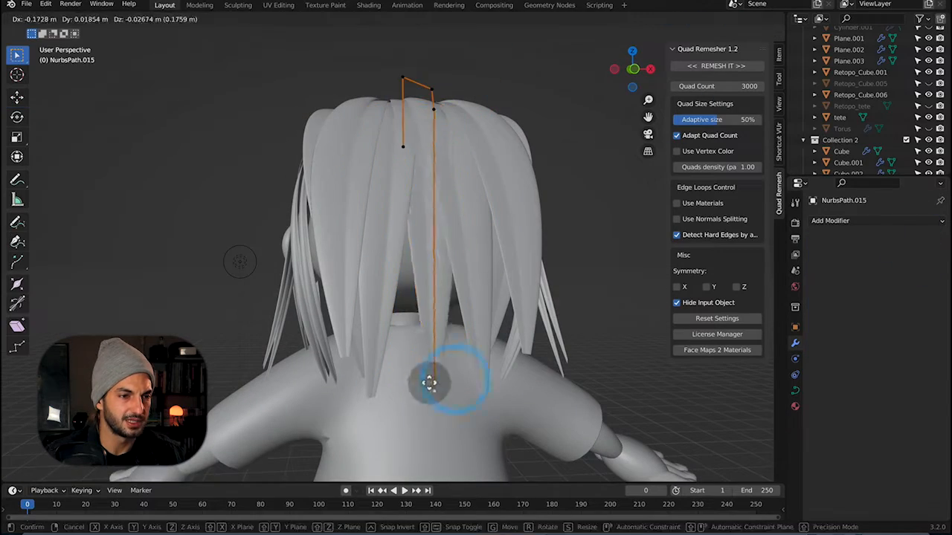
middle_click_drag(407, 359, 483, 215)
key("Tab")
Select a neighbouring rear strand and move its control point to fit it around the head.
left_click(459, 191)
key("Tab")
key("g")
left_click(376, 213)
mouse_move(376, 213)
middle_mouse_down()
mouse_move(516, 168)
mouse_move(398, 154)
mouse_move(409, 150)
mouse_move(450, 171)
mouse_move(329, 201)
mouse_move(378, 149)
mouse_move(308, 257)
mouse_move(407, 199)
mouse_move(420, 216)
mouse_move(361, 251)
mouse_move(354, 246)
mouse_move(355, 238)
mouse_move(423, 260)
mouse_move(442, 216)
mouse_move(393, 213)
mouse_move(431, 208)
mouse_move(439, 234)
mouse_move(337, 290)
mouse_move(471, 219)
mouse_move(472, 188)
middle_mouse_up()
key("Tab")
Add a UV sphere, position it inside the head, and open it in Sculpt Mode and Edit Mode.
left_click(151, 18)
left_click(276, 70)
key("g")
left_click(60, 18)
left_click(71, 53)
scroll(391, 190, "up", 4)
key("Tab")
left_click(472, 188)
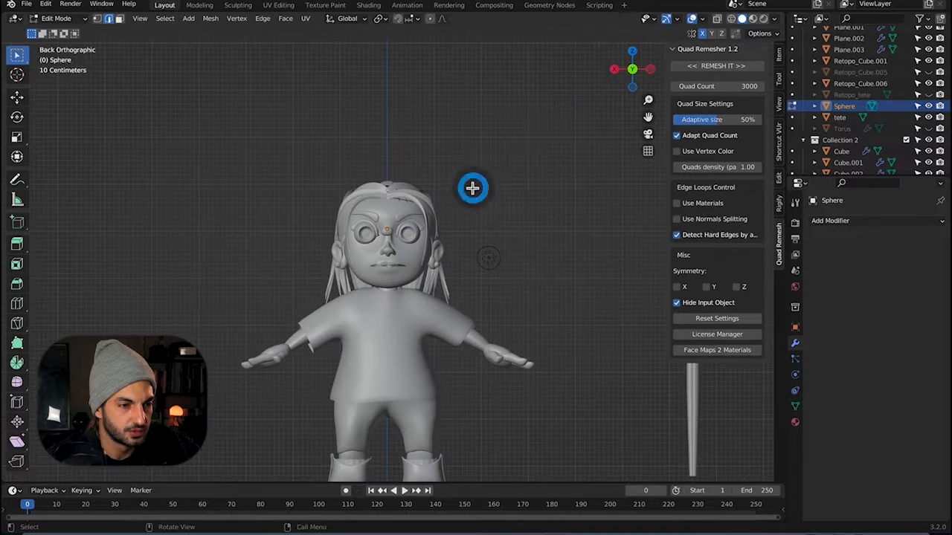
Change the solid viewport shading to the red clay matcap and view the character from the side.
left_click(763, 19)
left_click(742, 18)
scroll(438, 151, "down", 2)
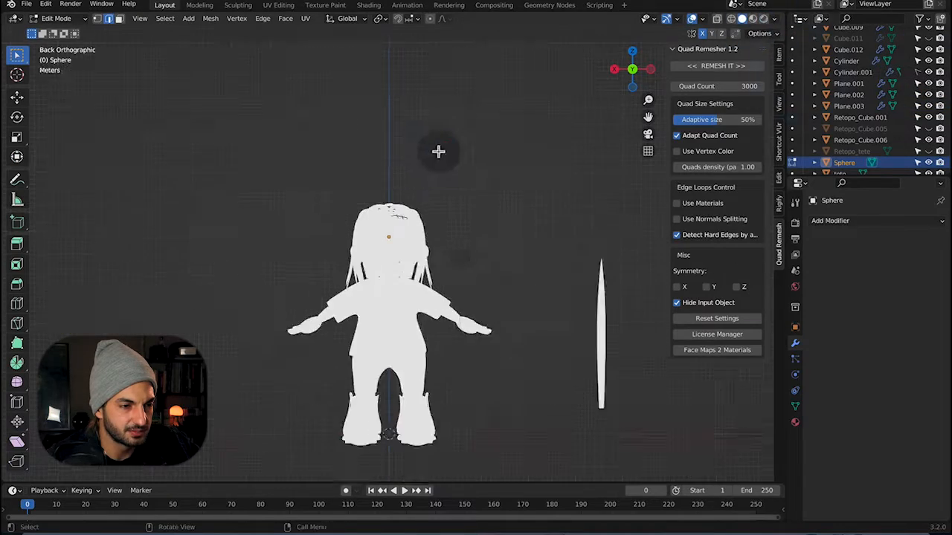
scroll(539, 153, "up", 2)
scroll(554, 137, "down", 2)
key("Tab")
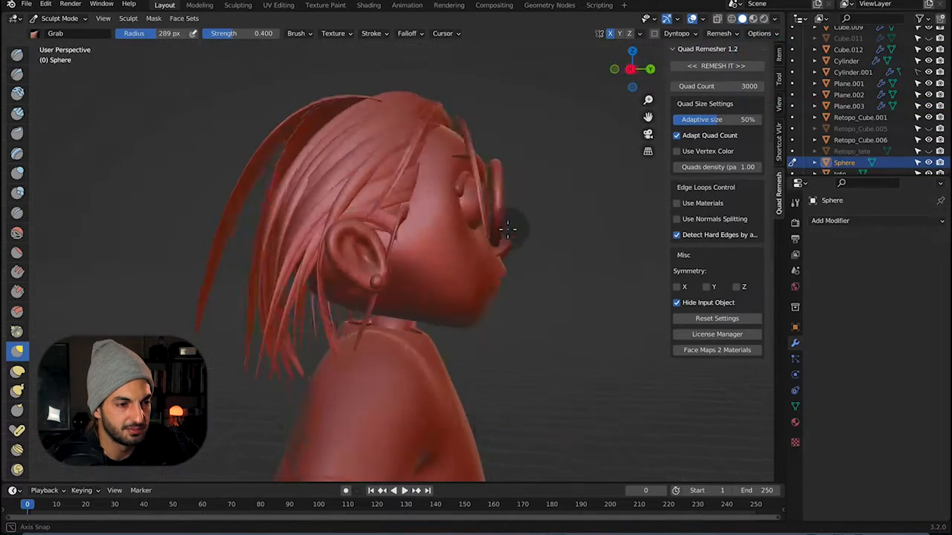
middle_click_drag(508, 230, 424, 232)
Move several control points of the side strand NurbsPath.006 to settle it beside the ear.
left_click(59, 18)
left_click(49, 35)
left_click(300, 209)
key("Tab")
key("g")
left_click(287, 217)
middle_click_drag(307, 353, 359, 258)
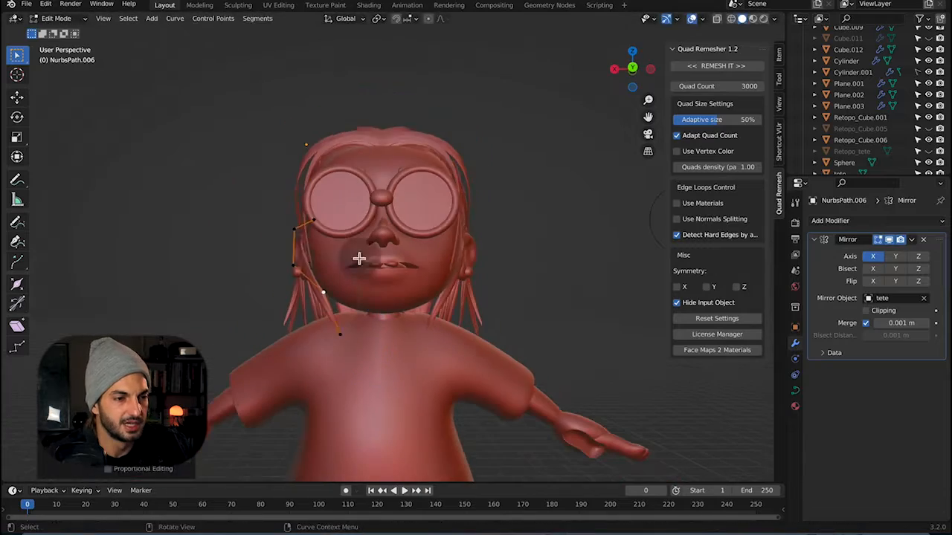
key("g")
middle_click_drag(326, 129, 382, 268)
key("g")
key("Tab")
Select the face loops along the bottom hem of the shirt Cube.006 in Edit Mode.
left_click(441, 293)
left_click(632, 69)
scroll(417, 189, "down", 4)
left_click(417, 189)
key("Tab")
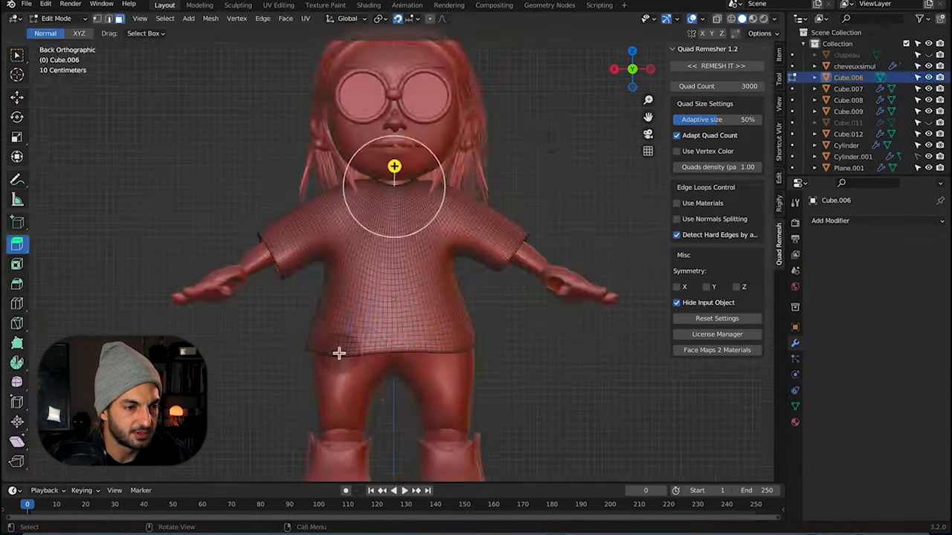
middle_click_drag(337, 352, 319, 320)
scroll(319, 357, "up", 4)
left_click(307, 399)
middle_click_drag(568, 399, 469, 362)
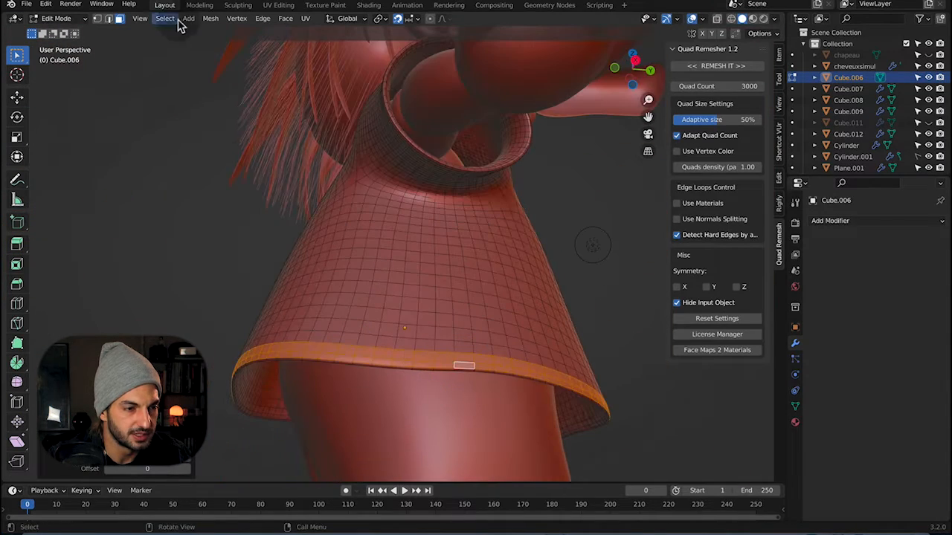
Extrude the selected hem faces of the shirt to form a thicker border, using the Extrude tool's XYZ orientation.
left_click(211, 20)
left_click(257, 88)
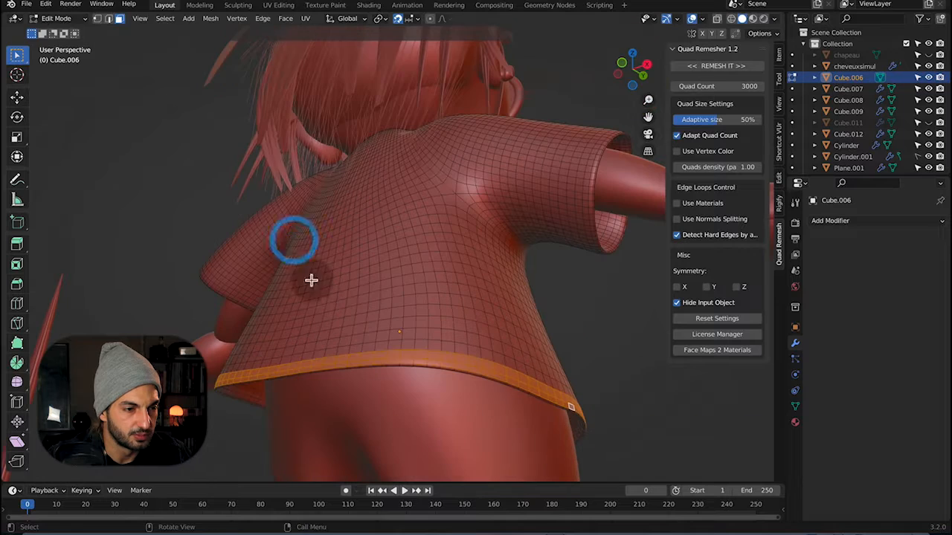
left_click(168, 20)
left_click(210, 19)
left_click(238, 89)
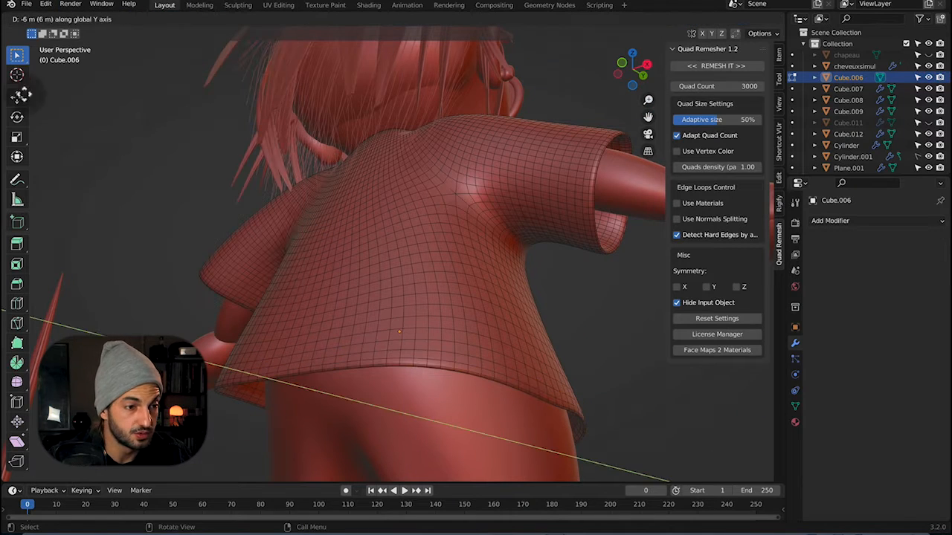
left_click(513, 287)
left_click(928, 77)
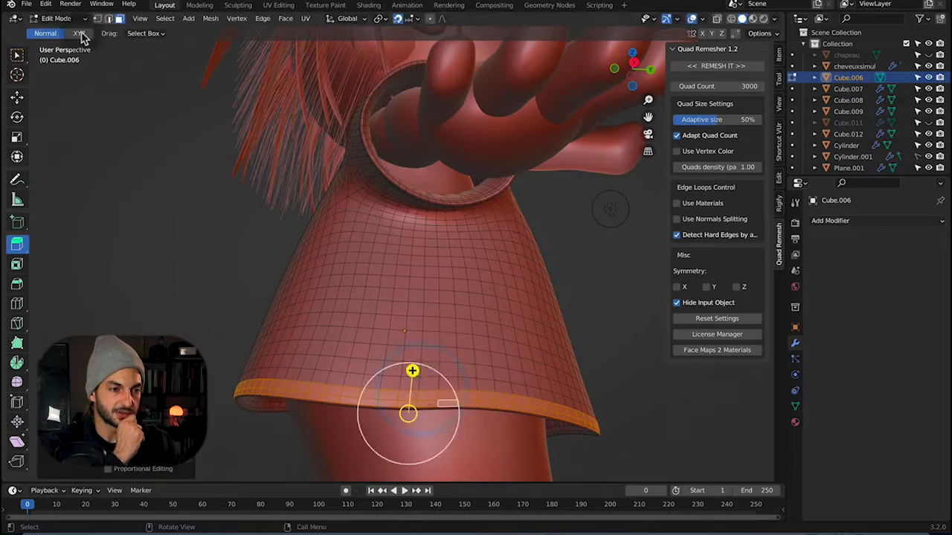
left_click(80, 34)
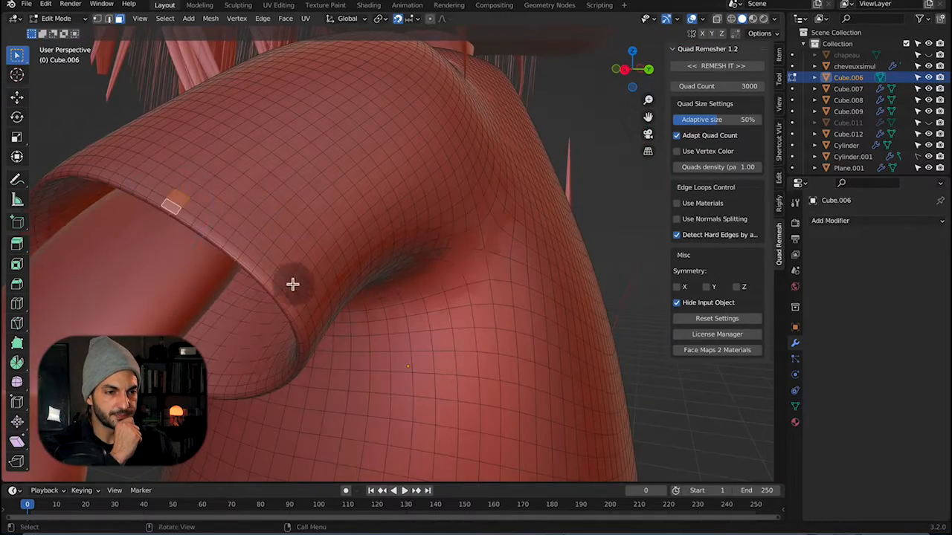
Select the face loop around the sleeve opening of the shirt and scale it to shape the sleeve's border.
middle_click_drag(293, 284, 438, 217)
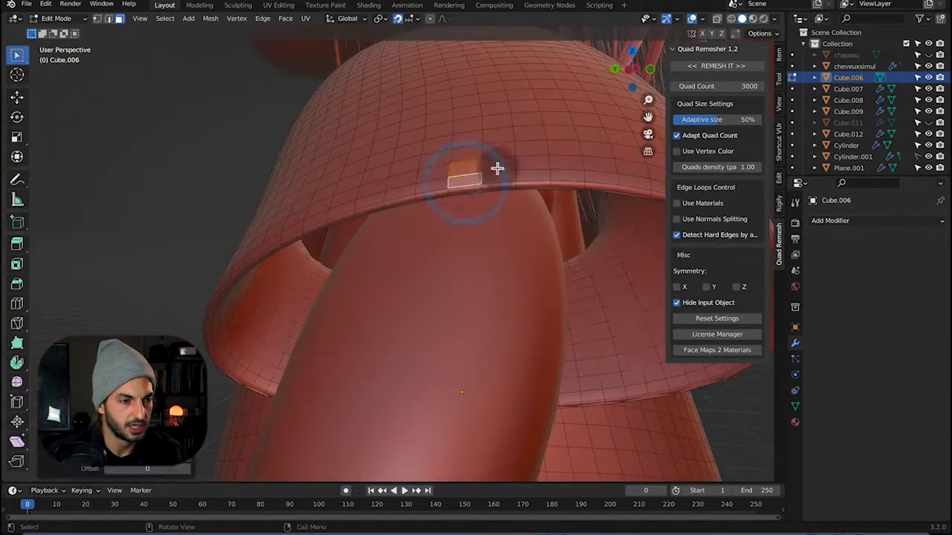
middle_click_drag(497, 169, 80, 184)
left_click(144, 142, "ctrl")
left_click(590, 276, "ctrl")
left_click(64, 139, "ctrl")
left_click(80, 184, "ctrl")
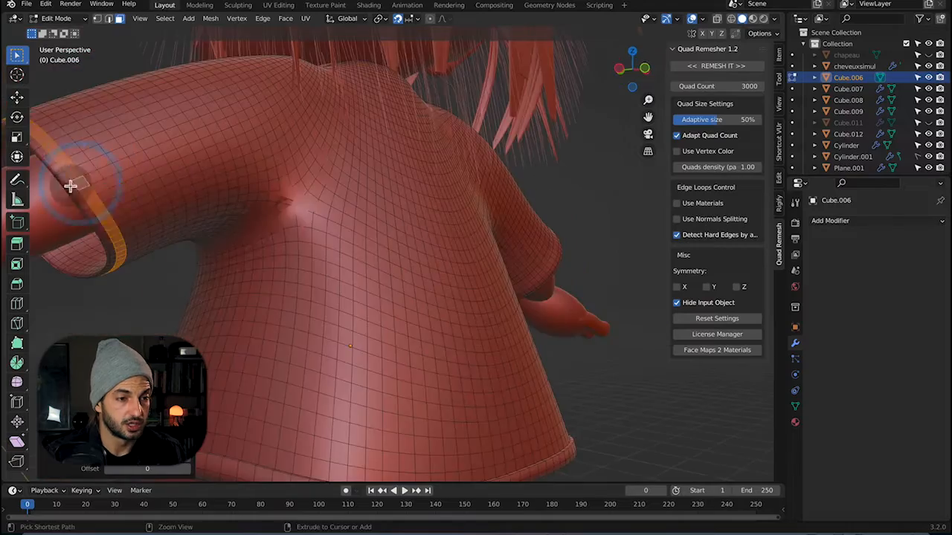
middle_click_drag(38, 147, 449, 254)
key("s")
left_click(272, 218)
key("Tab")
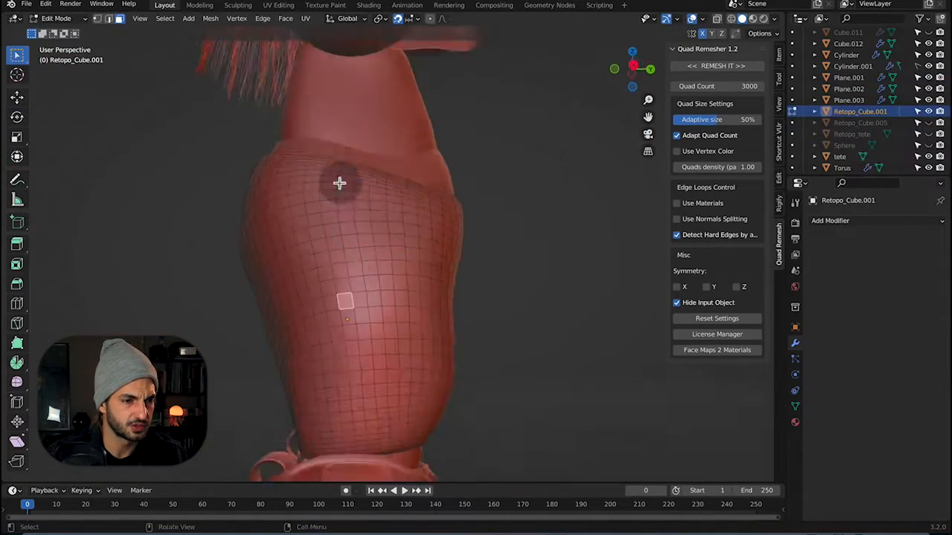
Extrude the vertical face loop along the outer side of the trousers Retopo_Cube.001 to form a side seam.
middle_click_drag(340, 183, 350, 383)
left_click(473, 366, "ctrl")
key("e")
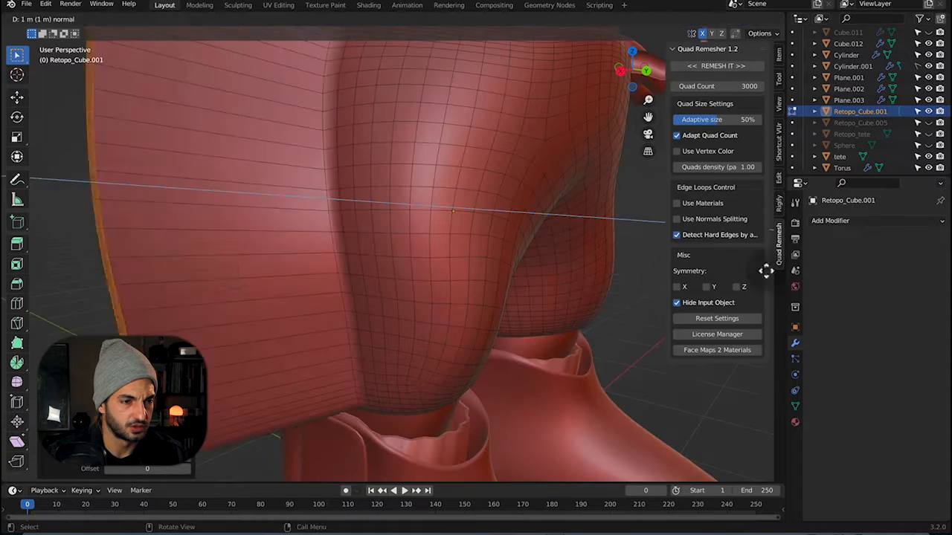
left_click(767, 273)
key("ctrl+z")
left_click(667, 17)
key("e")
left_click(166, 255)
key("g")
key("g")
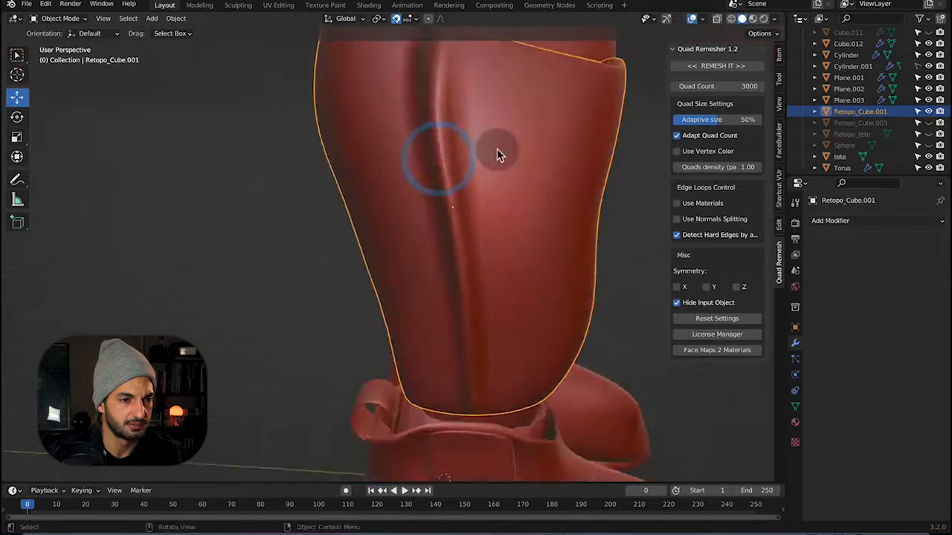
middle_click_drag(498, 153, 371, 163)
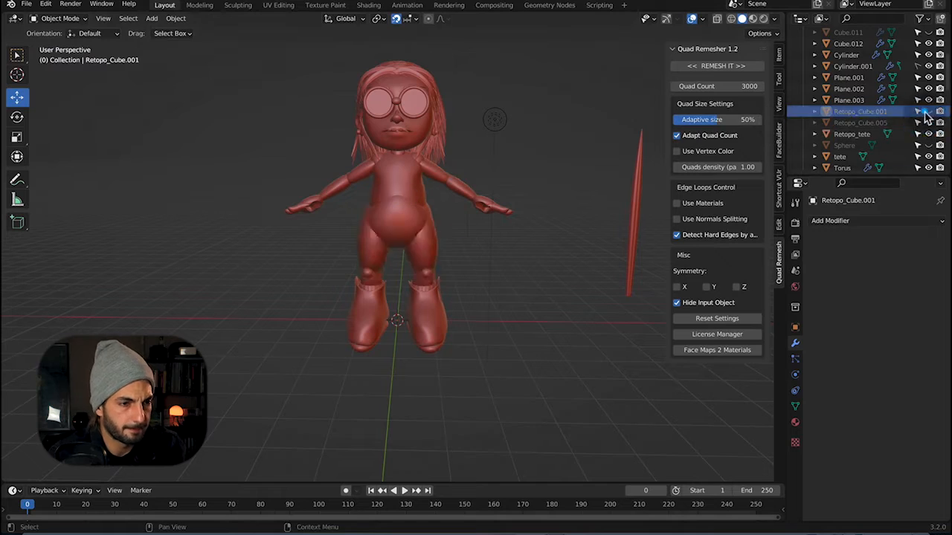
Toggle the visibility of the trousers Retopo_Cube.001 and of Cube.011 to check the body and clothing layers.
left_click(925, 113)
scroll(928, 141, "up", 1)
left_click(927, 165)
scroll(927, 123, "down", 3)
scroll(929, 108, "up", 4)
left_click(930, 87)
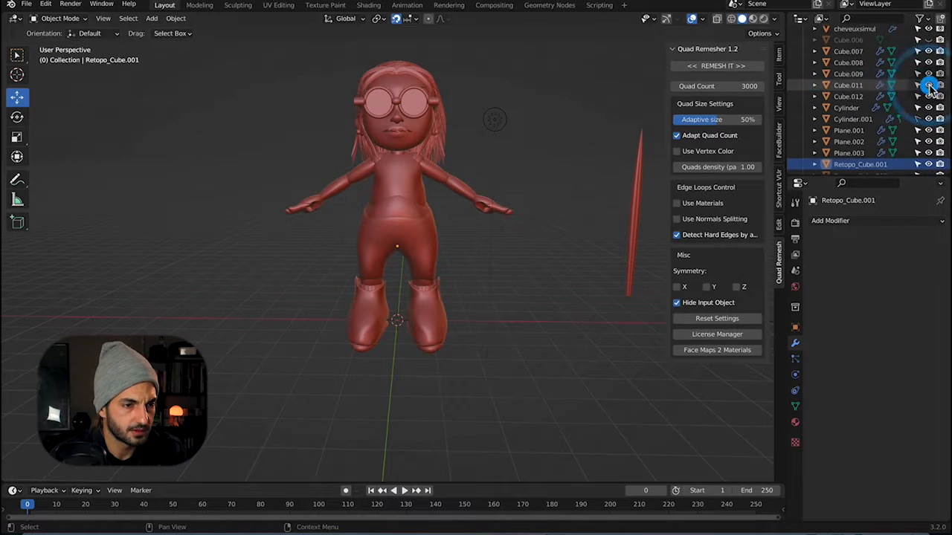
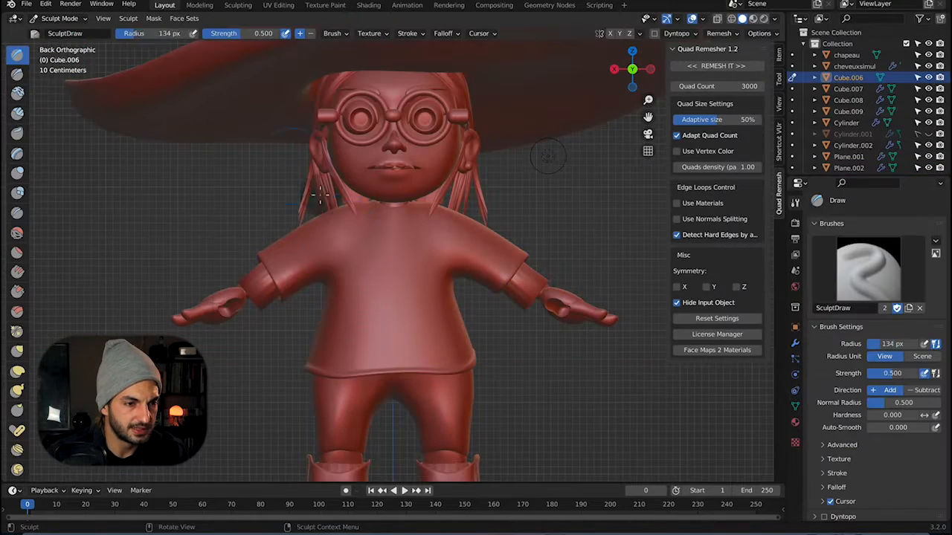
Carve fabric folds into the shirt Cube.006 with the Draw Sharp brush at strength 0.298.
left_click(17, 75)
mouse_move(318, 339)
middle_mouse_down()
mouse_move(523, 337)
mouse_move(400, 248)
mouse_move(335, 253)
middle_mouse_up()
mouse_move(476, 283)
middle_mouse_down()
mouse_move(316, 232)
mouse_move(393, 272)
mouse_move(394, 290)
middle_mouse_up()
left_click_drag(240, 38, 225, 38)
mouse_move(520, 297)
middle_mouse_down()
mouse_move(409, 307)
mouse_move(336, 283)
middle_mouse_up()
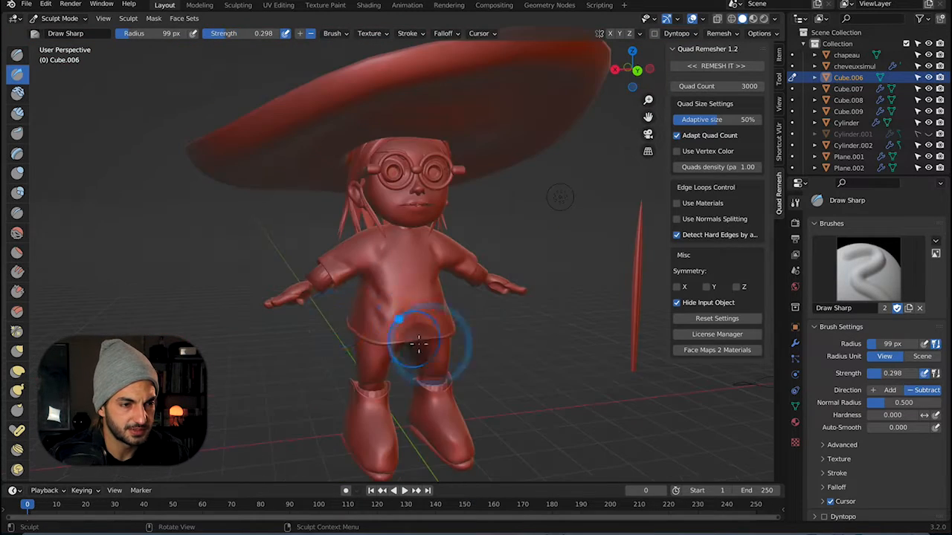
middle_click_drag(431, 347, 394, 349)
Soften the shirt's carved folds with the Smooth brush and switch to the Grab brush for shape adjustments.
left_click(17, 233)
middle_click_drag(363, 317, 410, 279)
key("ctrl+KP_1")
left_click(17, 350)
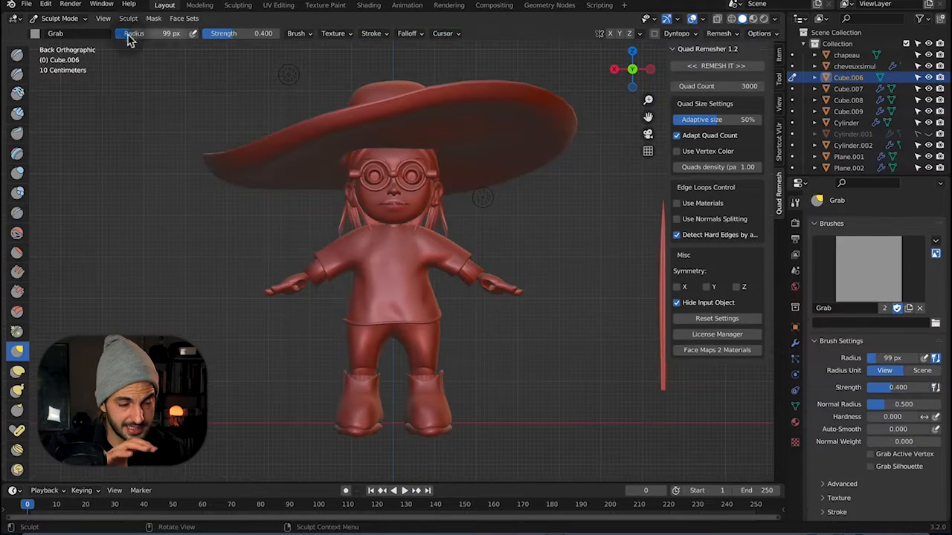
Apply the Mirror and Solidify modifiers of the sleeve cuffs Cylinder.002 and adjust them with the Grab brush at 234 px.
left_click(790, 347)
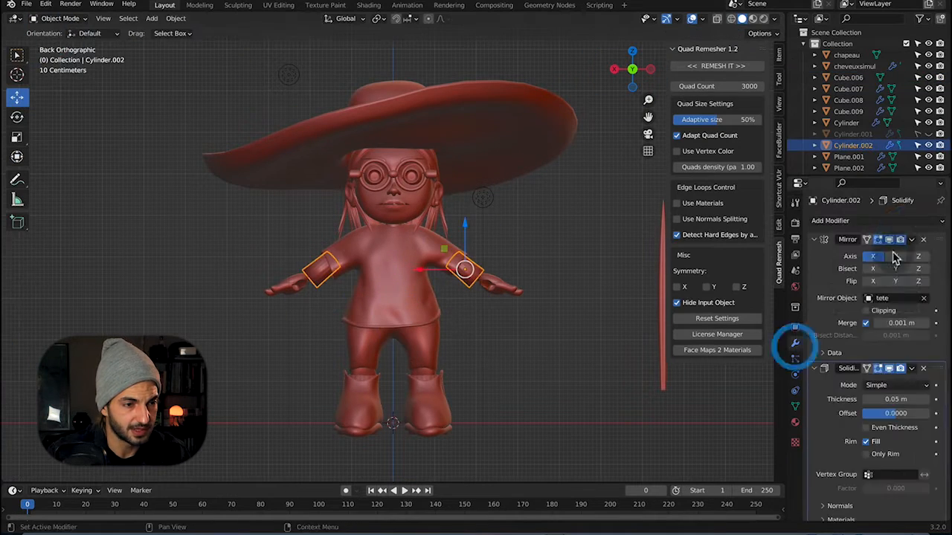
key("ctrl+Tab")
mouse_move(632, 71)
left_mouse_down()
mouse_move(613, 69)
mouse_move(632, 75)
left_mouse_up()
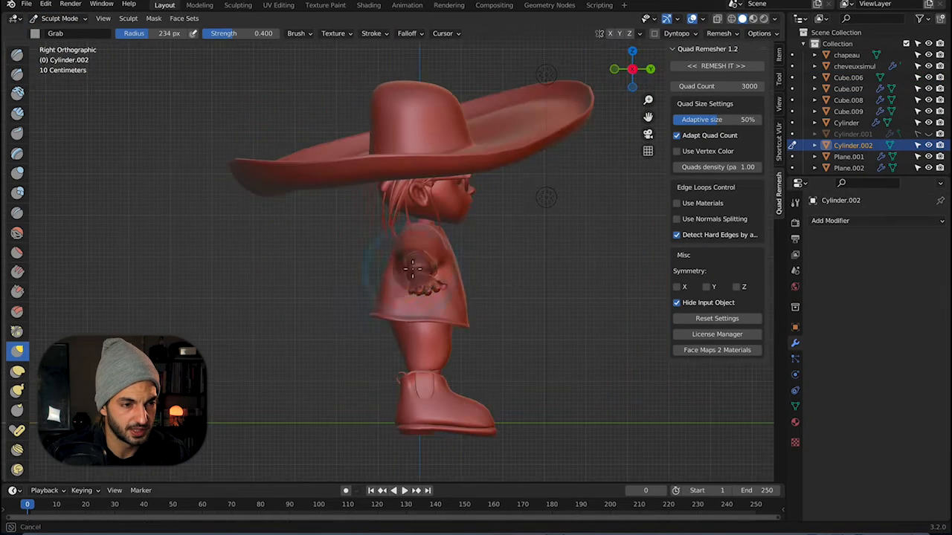
middle_click_drag(372, 268, 319, 270)
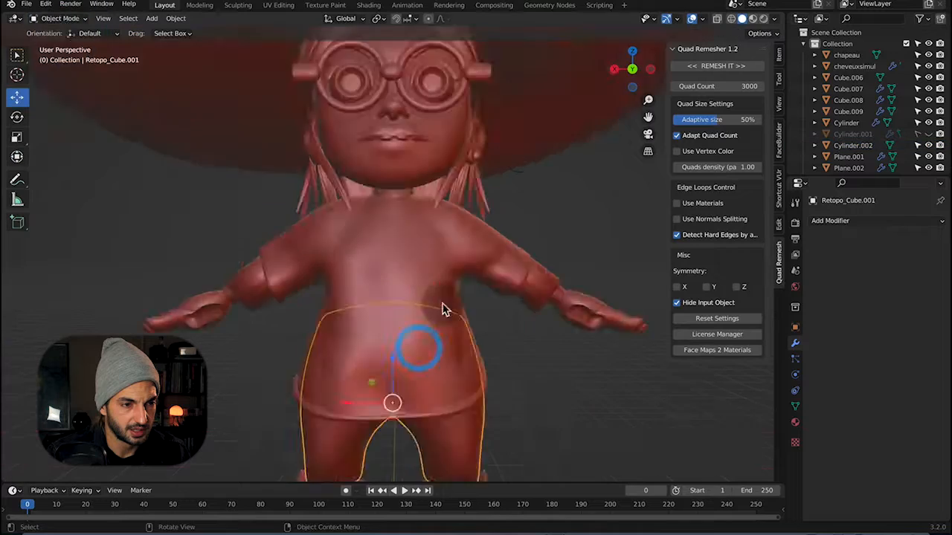
Carve folds into the trousers with the Draw Sharp brush, lowering its strength to 0.153, and soften them with the Smooth brush.
scroll(414, 339, "up", 3)
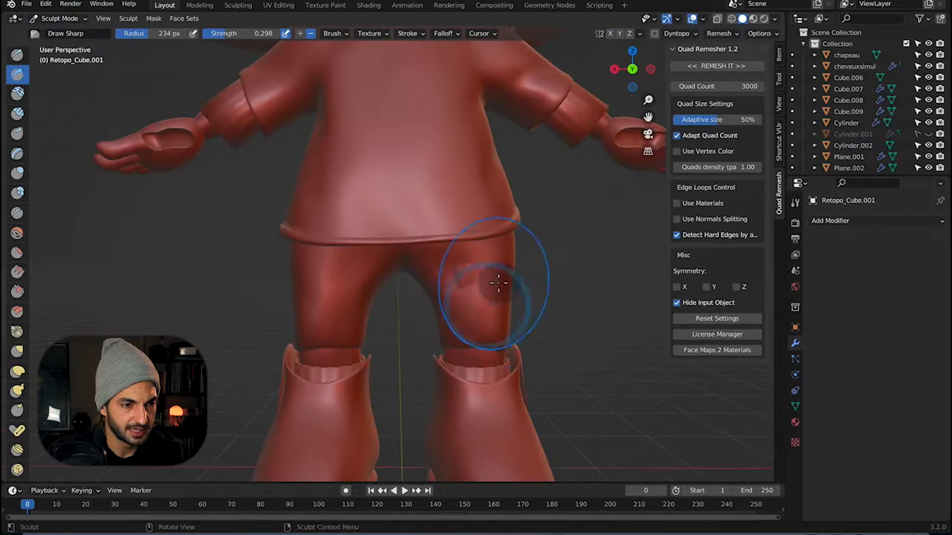
mouse_move(475, 265)
middle_mouse_down()
mouse_move(389, 317)
mouse_move(334, 325)
mouse_move(347, 347)
middle_mouse_up()
left_click(18, 75)
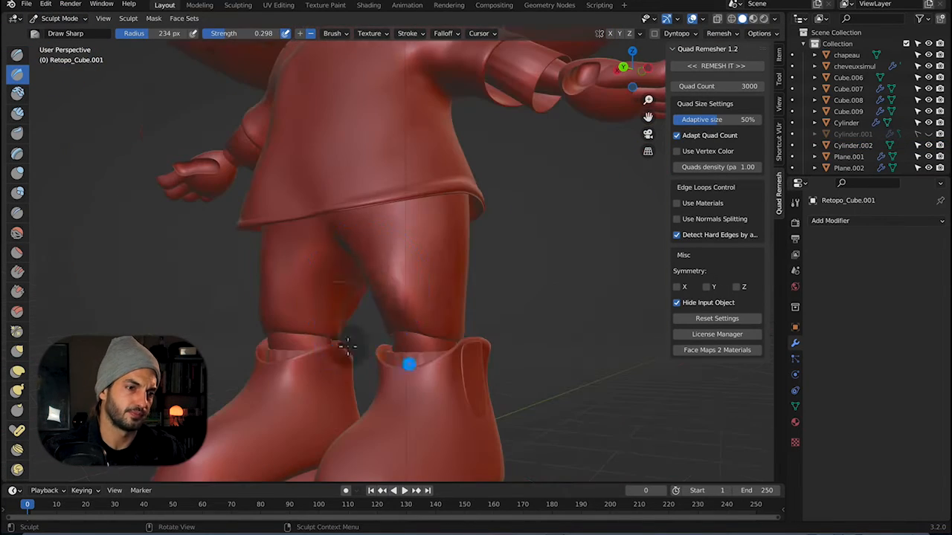
middle_click_drag(274, 327, 438, 304)
scroll(438, 304, "down", 4)
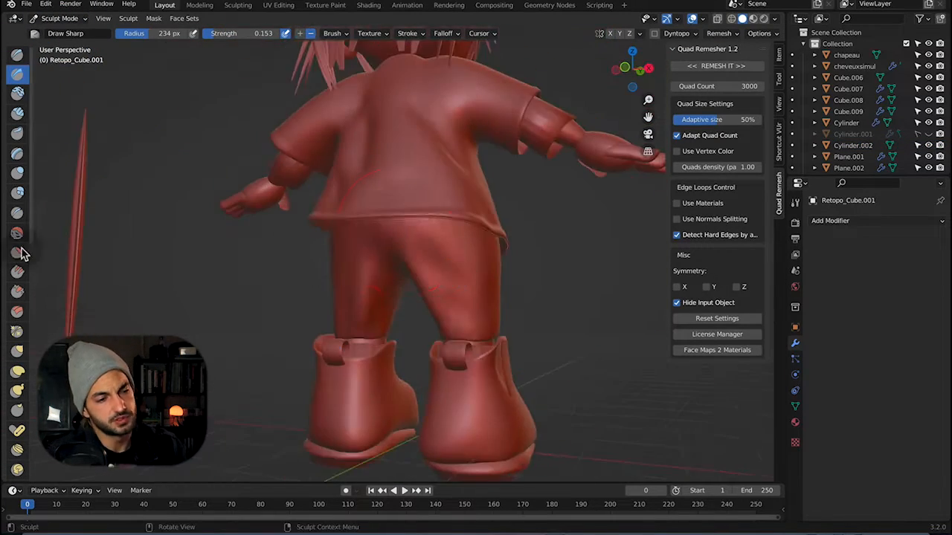
left_click(17, 233)
mouse_move(298, 283)
middle_mouse_down()
mouse_move(399, 293)
mouse_move(254, 266)
mouse_move(138, 203)
middle_mouse_up()
Switch sculpting to the boots Cube.008 and carve creases into them with the Draw Sharp brush at strength 0.334.
key("alt+q")
scroll(137, 202, "up", 3)
left_click(17, 55)
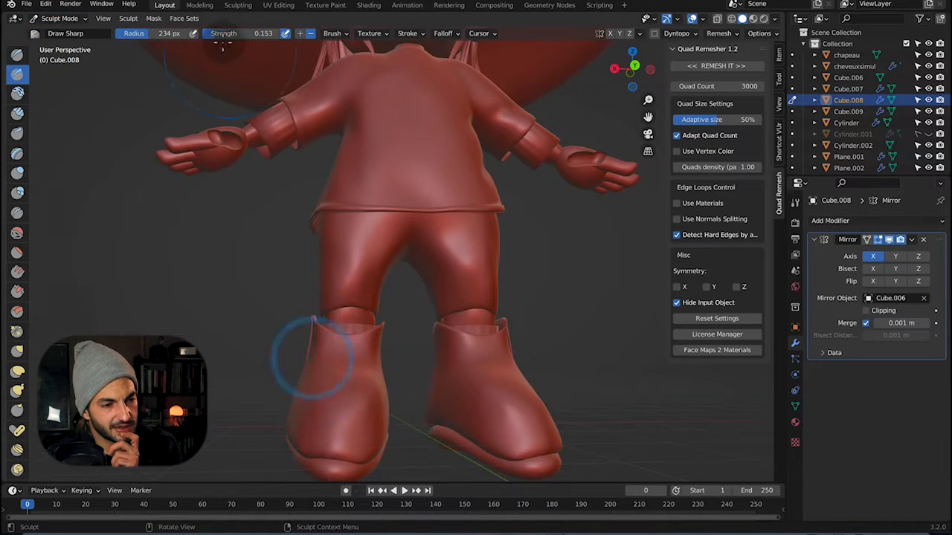
mouse_move(457, 378)
middle_mouse_down()
mouse_move(403, 389)
mouse_move(484, 393)
middle_mouse_up()
left_click_drag(484, 393, 525, 397)
middle_click_drag(525, 397, 295, 415)
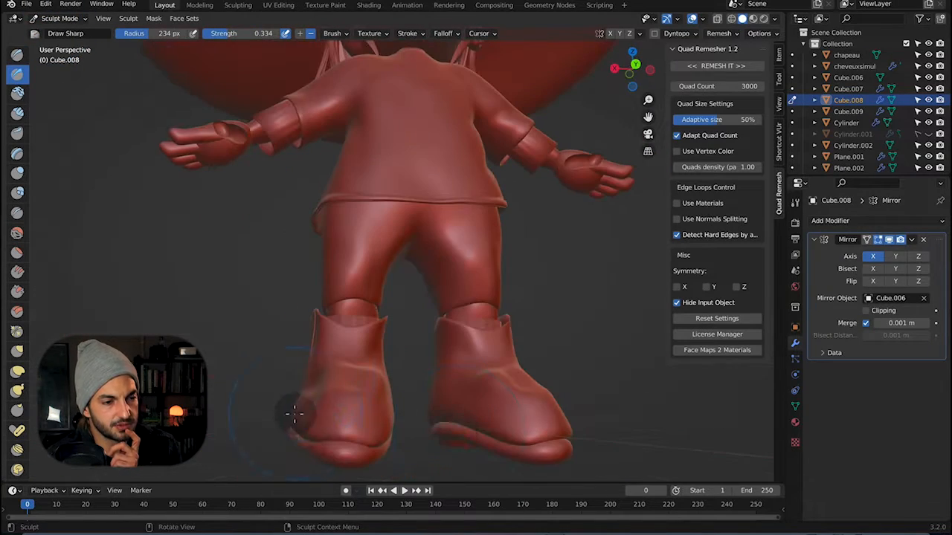
Reshape the boots' outline from several sides with the Grab brush.
key("g")
mouse_move(310, 271)
middle_mouse_down()
mouse_move(402, 386)
mouse_move(297, 414)
middle_mouse_up()
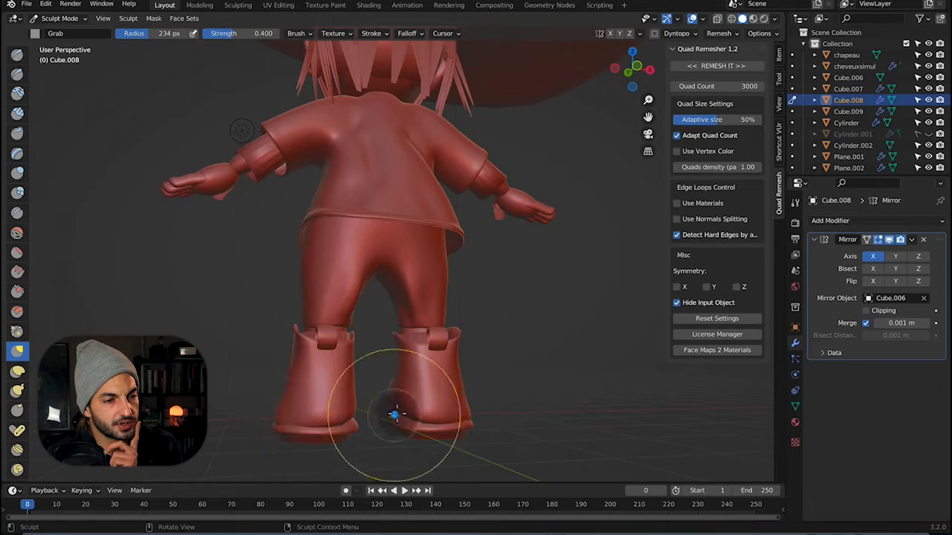
middle_click_drag(394, 414, 432, 392)
scroll(432, 392, "down", 4)
left_click(628, 71)
left_click(712, 1)
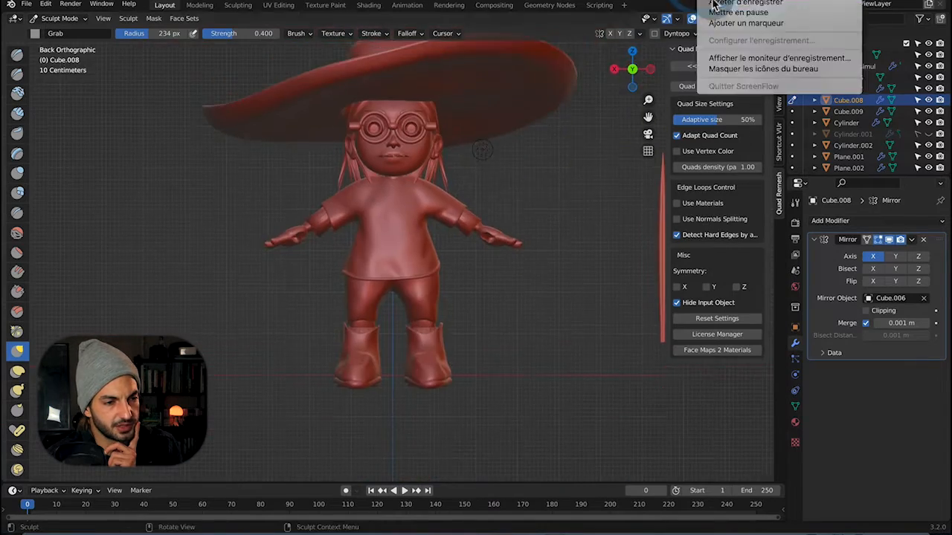
left_click(713, 4)
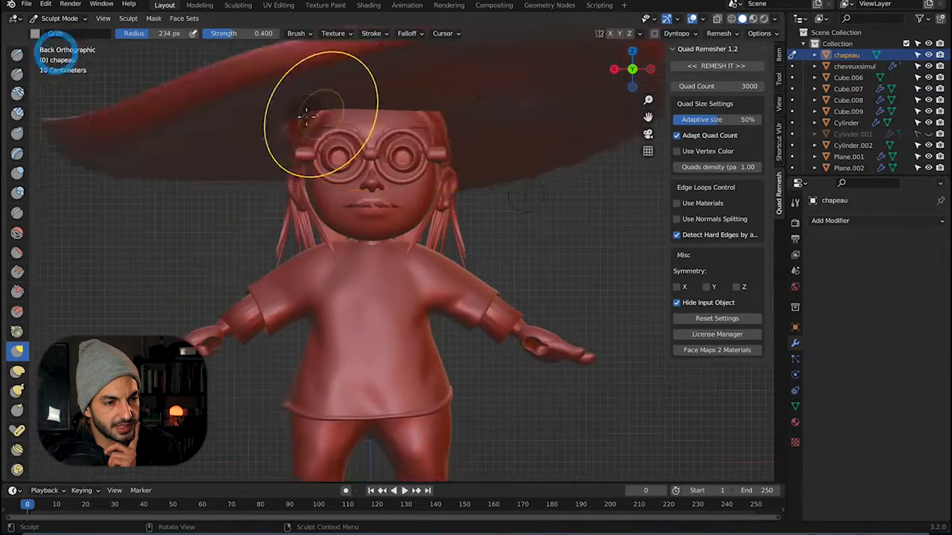
Sculpt creases into the brim and crown of the hat chapeau with the Draw Sharp brush, raising its strength to 0.572.
scroll(319, 123, "down", 3)
middle_click_drag(459, 144, 357, 183)
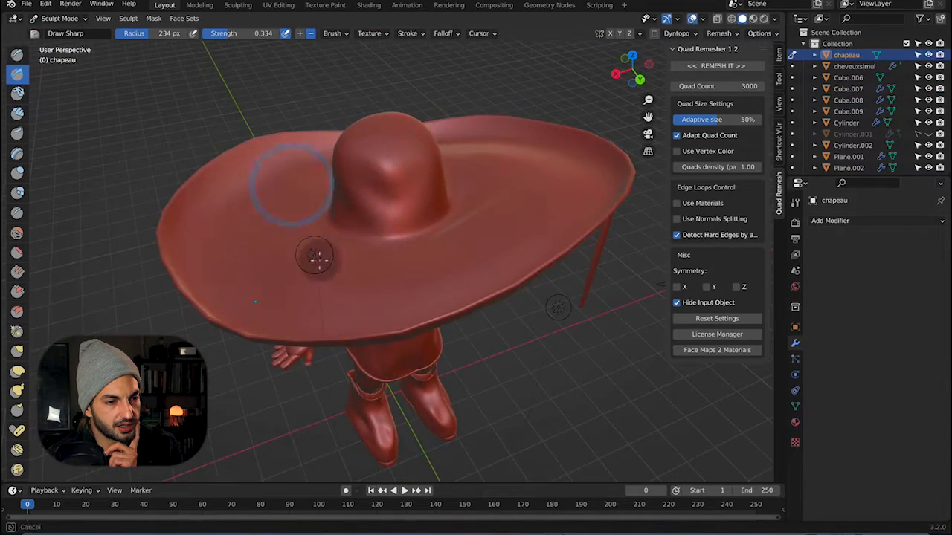
middle_click_drag(316, 257, 388, 305)
middle_click_drag(359, 231, 491, 145)
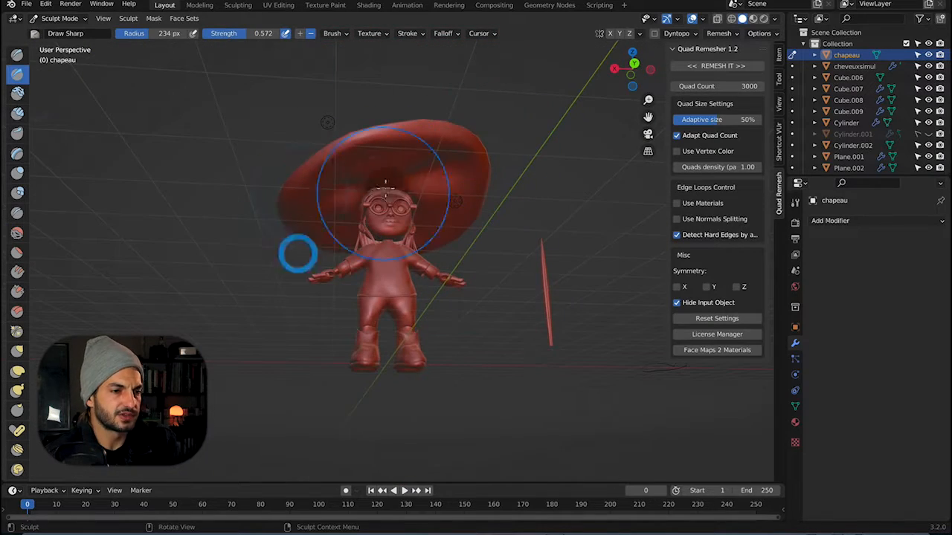
middle_click_drag(428, 189, 243, 256, "alt")
scroll(492, 132, "up", 2)
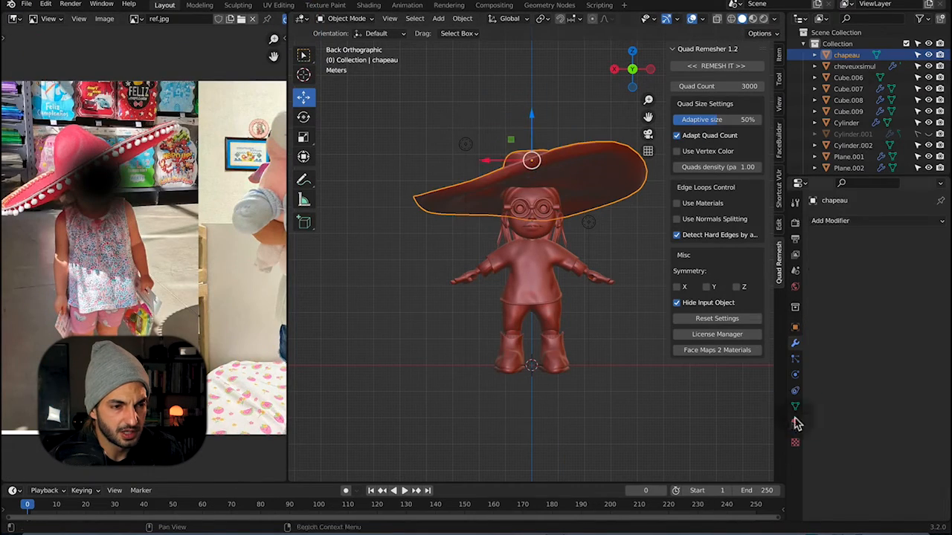
Give the hat a material named chapeau with the pink-red sampled from the reference photo, and switch the viewport to Material Preview.
left_click(795, 423)
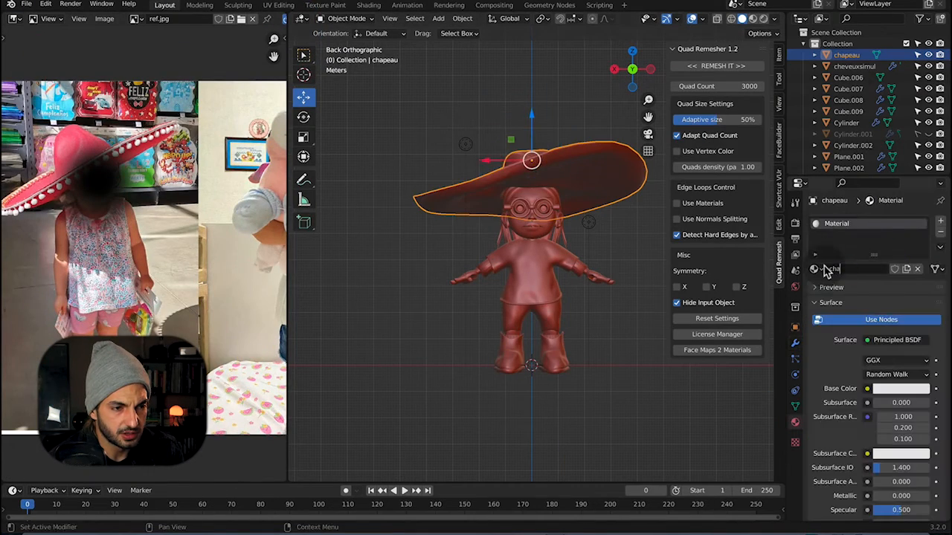
left_click(80, 145)
left_click(774, 19)
left_click(778, 162)
left_click(723, 149)
left_click(793, 71)
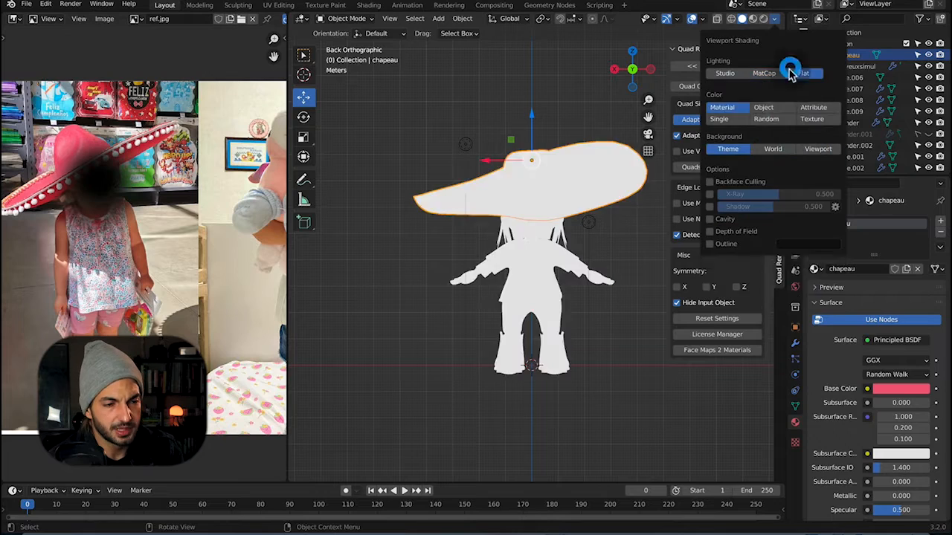
left_click(721, 119)
left_click(773, 161)
left_click(727, 77)
left_click(753, 19)
Give the trousers Retopo_Cube.001 a new material with a yellow base color like the shorts in the reference photo.
scroll(573, 197, "up", 2)
middle_click_drag(253, 231, 15, 189)
left_click(569, 340)
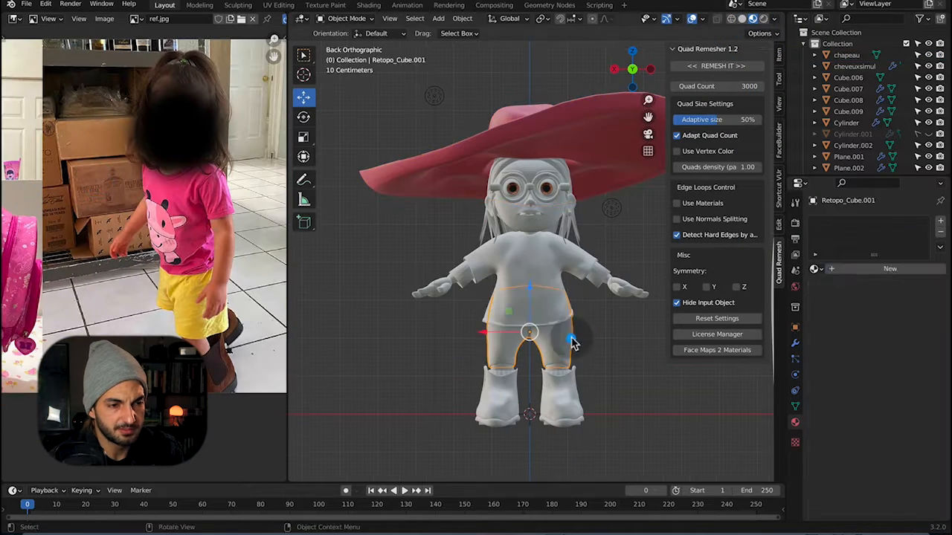
left_click(874, 269)
double_click(862, 270)
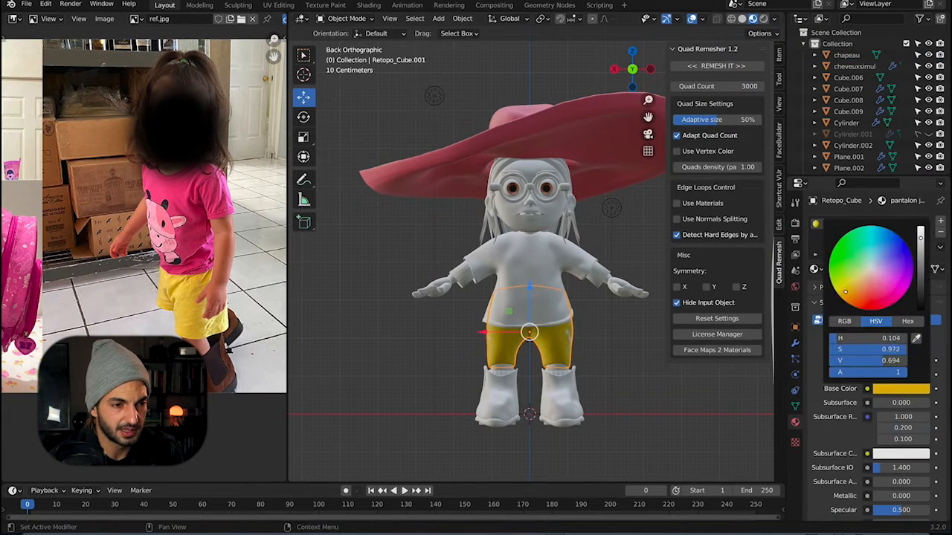
Give the shirt Cube.006 a pink material like the T-shirt in the reference photo.
left_click(795, 343)
middle_click_drag(565, 280, 427, 295)
key("ctrl+Tab")
mouse_move(506, 332)
middle_mouse_down()
mouse_move(633, 297)
mouse_move(595, 297)
middle_mouse_up()
key("ctrl+Tab")
left_click(543, 281)
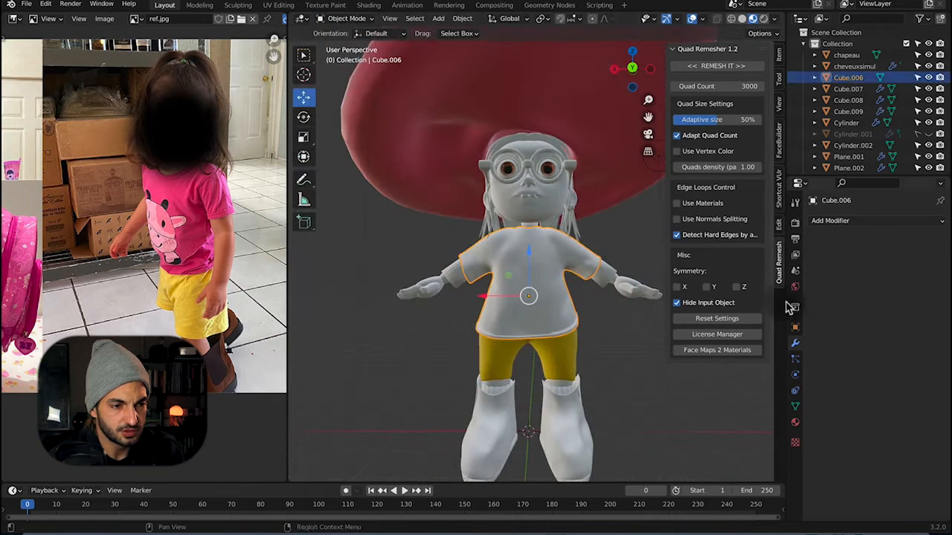
left_click(795, 421)
Give the boots Cube.008 a new material with an orange hue darkened to leather brown.
left_click(495, 417)
left_click(875, 269)
left_click(901, 388)
left_click(853, 297)
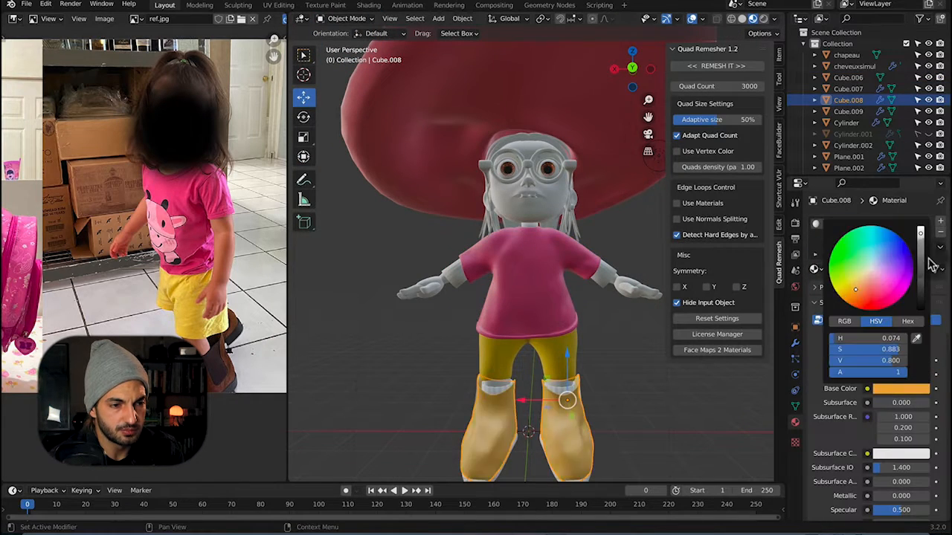
left_click_drag(921, 260, 920, 291)
Give the boots' side panels a dark brown material and reuse Material.001 on the soles Plane.001.
middle_click_drag(588, 353, 646, 332)
left_click(489, 396)
left_click(864, 270)
left_click(481, 458)
left_click(816, 269)
left_click(745, 316)
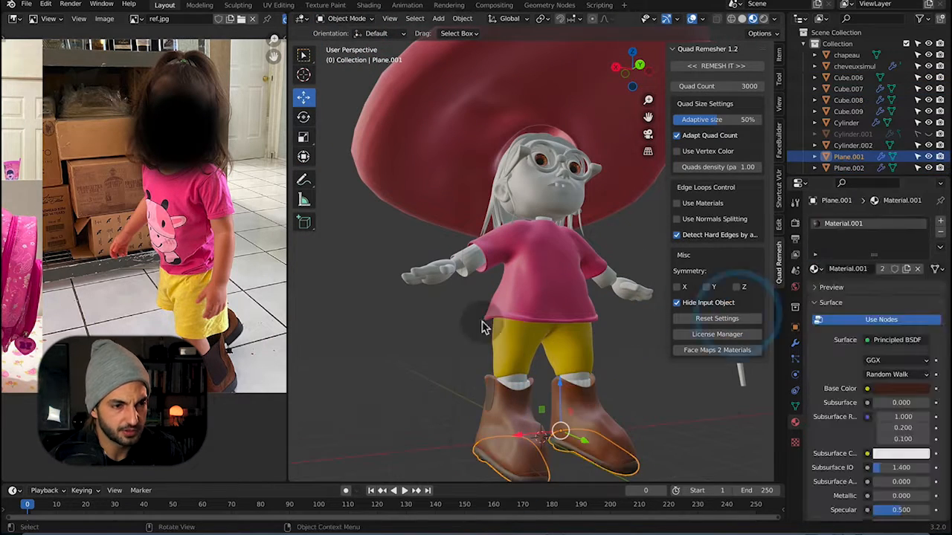
Give the body tete a material named peau with a peach skin base color matched to the reference photo.
left_click(439, 273)
left_click(855, 270)
double_click(855, 271)
type("peau")
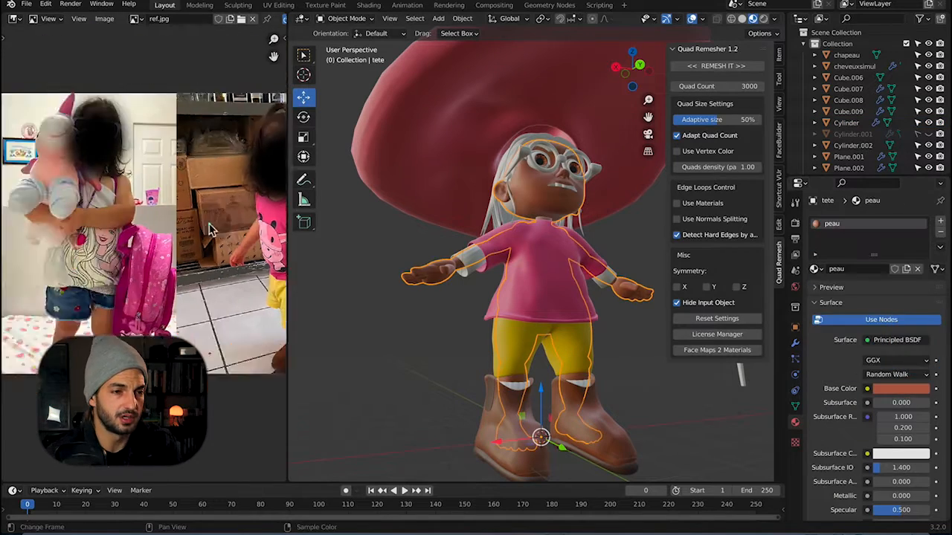
middle_click_drag(216, 126, 194, 402)
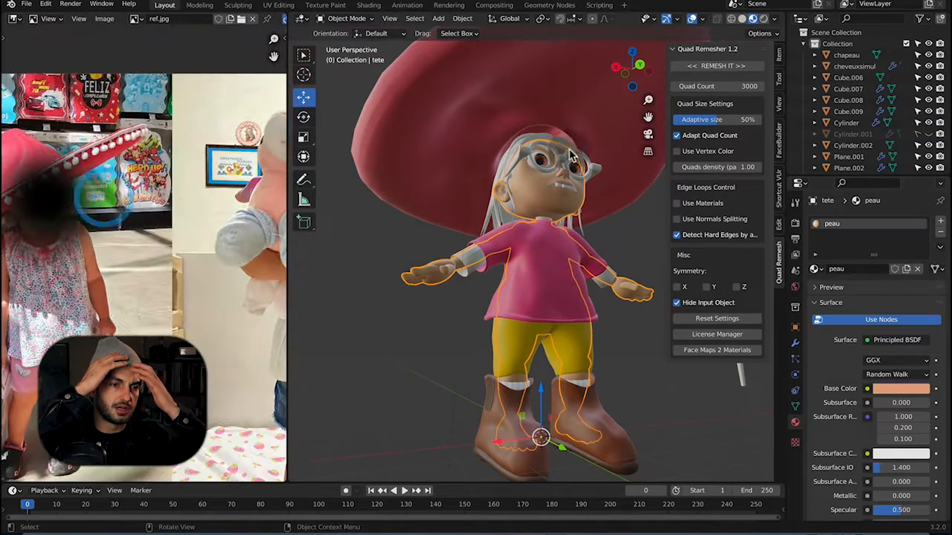
Give the glasses frame Torus a new material with a magenta base color.
middle_click_drag(475, 200, 461, 268)
left_click(563, 144)
left_click(859, 269)
left_click(901, 389)
left_click_drag(865, 270, 888, 292)
Give the eyelashes Cube.007 a near-black material and reuse it on the eyebrow and hairline parts.
middle_click_drag(535, 123, 533, 156)
left_click(859, 269)
left_click(901, 388)
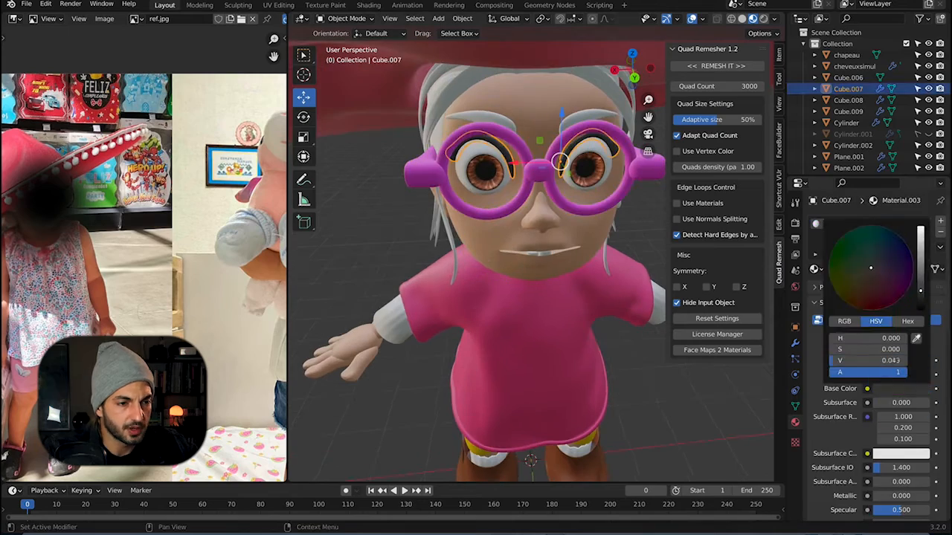
left_click(818, 270)
left_click(725, 340)
left_click(461, 94)
left_click(817, 269)
left_click(725, 340)
Give the tongue Cube.004 a coral red material and darken its base color.
scroll(532, 99, "up", 5)
left_click(532, 99)
left_click(859, 268)
left_click(902, 388)
left_click_drag(871, 269, 869, 289)
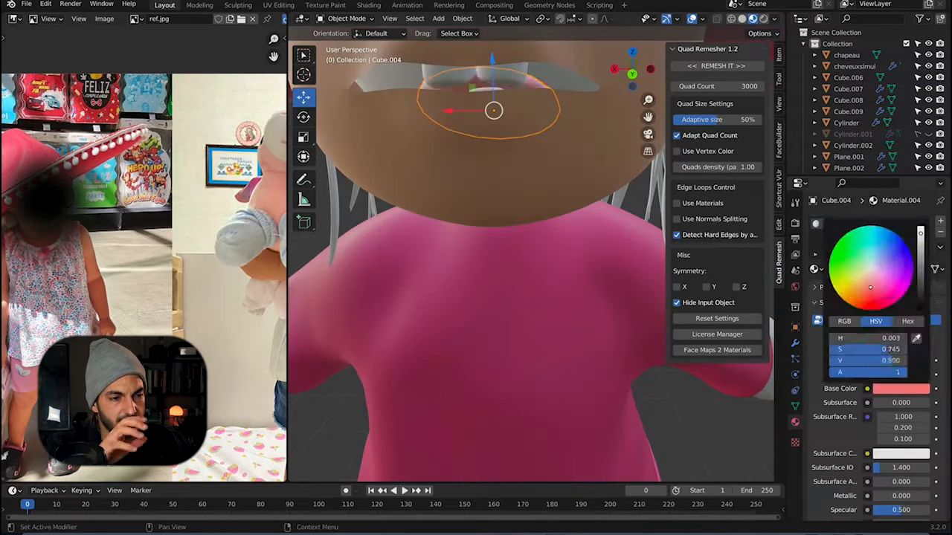
scroll(536, 249, "down", 6)
left_click(901, 388)
left_click_drag(920, 237, 921, 264)
Try the dark brown Material.001 on the NURBS hair strands.
middle_click_drag(579, 211, 577, 171)
left_click(579, 167)
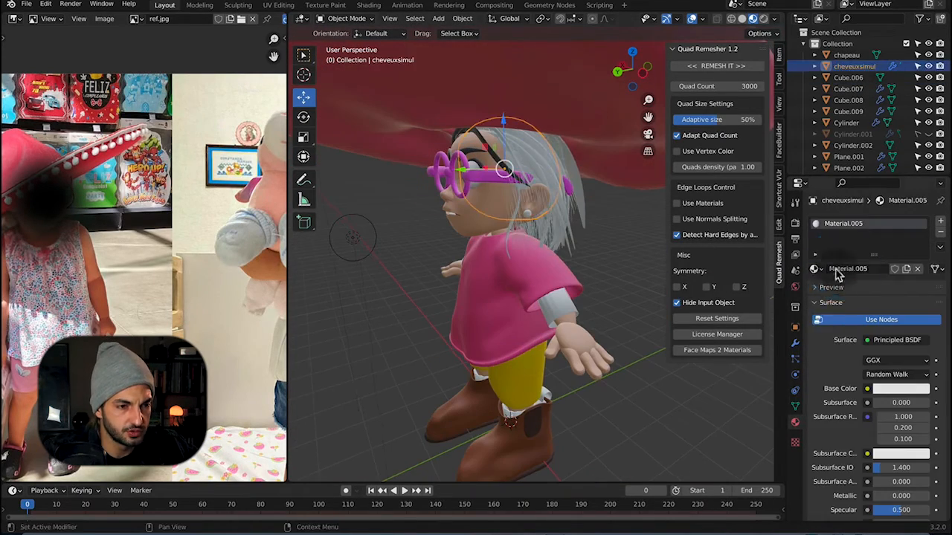
scroll(870, 128, "down", 3)
left_click(855, 130, "shift")
left_click(816, 269)
left_click(725, 340)
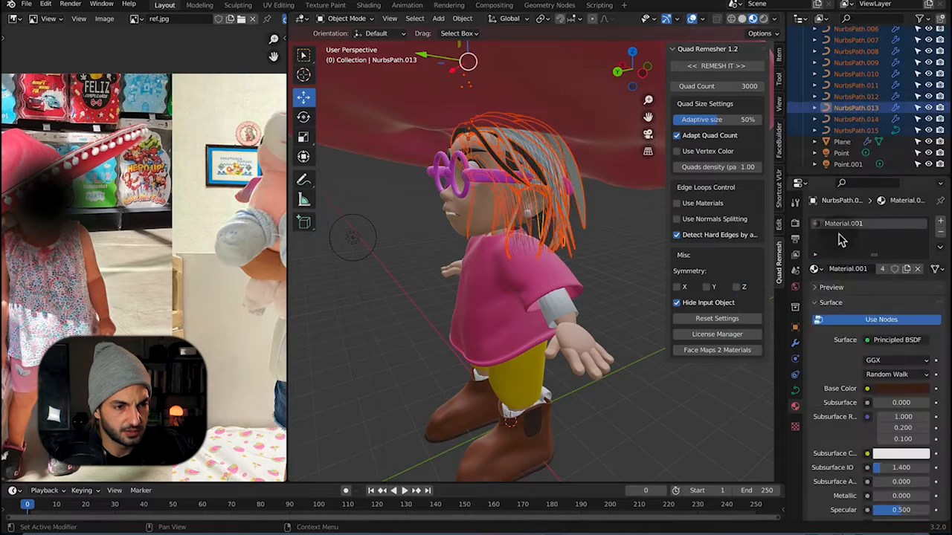
left_click(855, 131)
left_click(816, 269)
left_click(725, 340)
Assign the near-black Material.003 to one hair strand and link that material to all the selected NURBS strands.
left_click(855, 119)
left_click(579, 195)
left_click(817, 270)
left_click(744, 338)
middle_click_drag(617, 246, 574, 201)
left_click(571, 240)
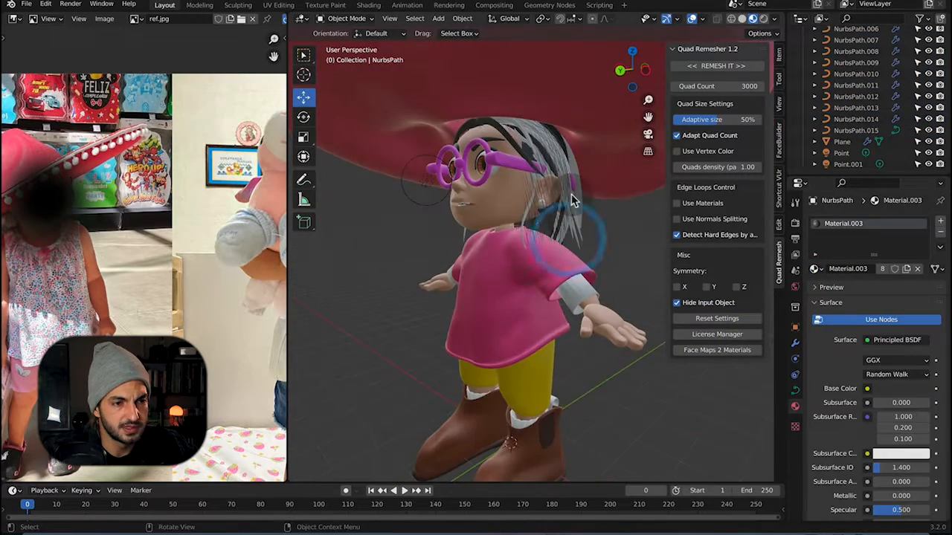
left_click(462, 18)
mouse_move(497, 238)
left_click(594, 268)
Give the sleeve cuffs Cylinder.002 a new material with an orange base color.
scroll(527, 277, "up", 4)
middle_click_drag(526, 276, 647, 286)
left_click(849, 52)
scroll(565, 224, "down", 5)
key("KP_1")
key("ctrl+KP_1")
left_click(607, 276)
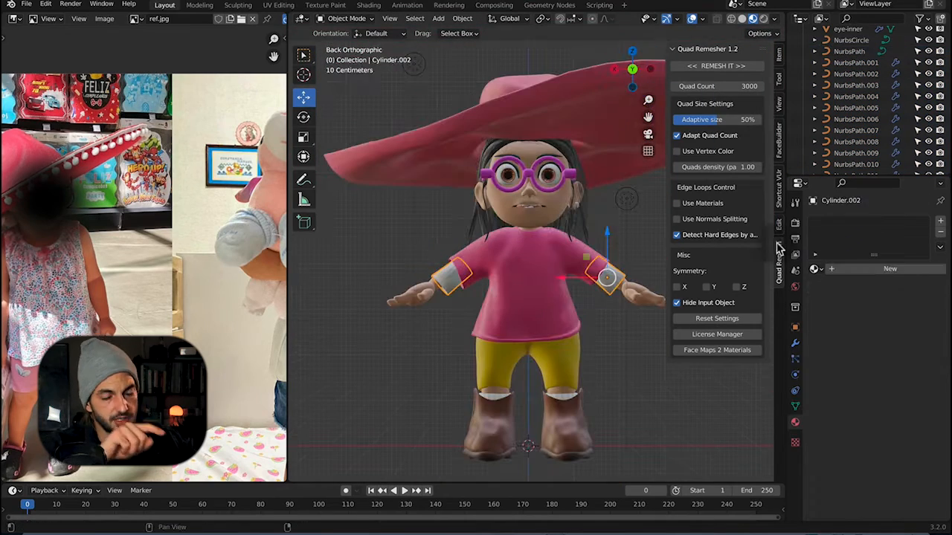
left_click(885, 269)
left_click(893, 388)
Adjust the brightness of the magenta base color on the glasses frame Torus.
left_click(570, 175)
left_click(900, 388)
left_click_drag(921, 256, 920, 236)
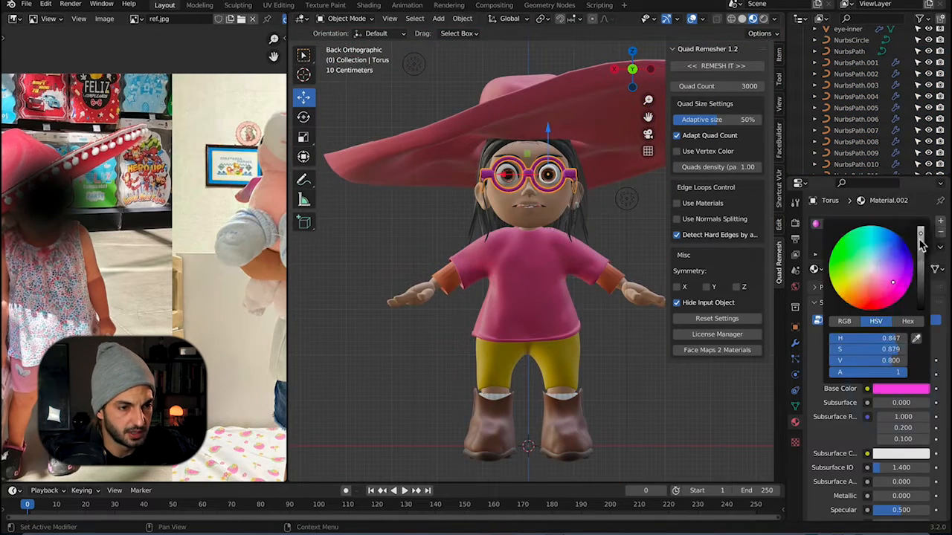
Reuse the cuffs' orange Material.006 on the socks Cylinder.
left_click(563, 395)
left_click(816, 269)
left_click(733, 372)
left_click(640, 351)
scroll(446, 268, "down", 1)
scroll(555, 150, "up", 1)
left_click(711, 1)
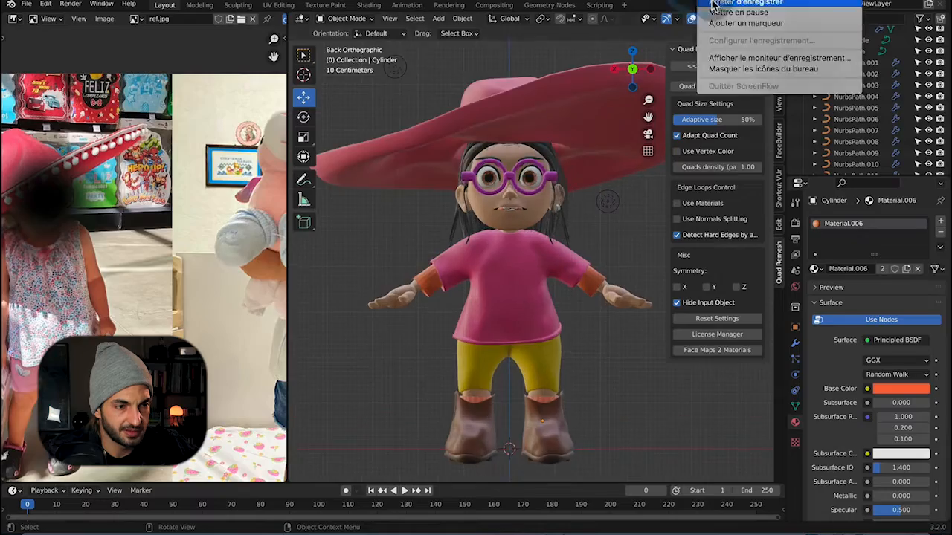
Reshape and scale the mouth's edge loop on tete inside the head to form the mouth cavity.
left_click(549, 213)
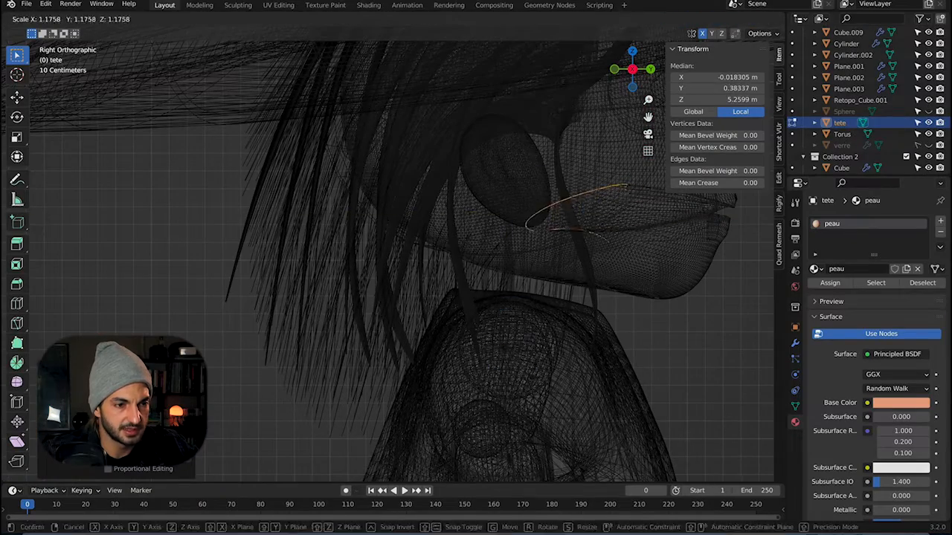
left_click(567, 184)
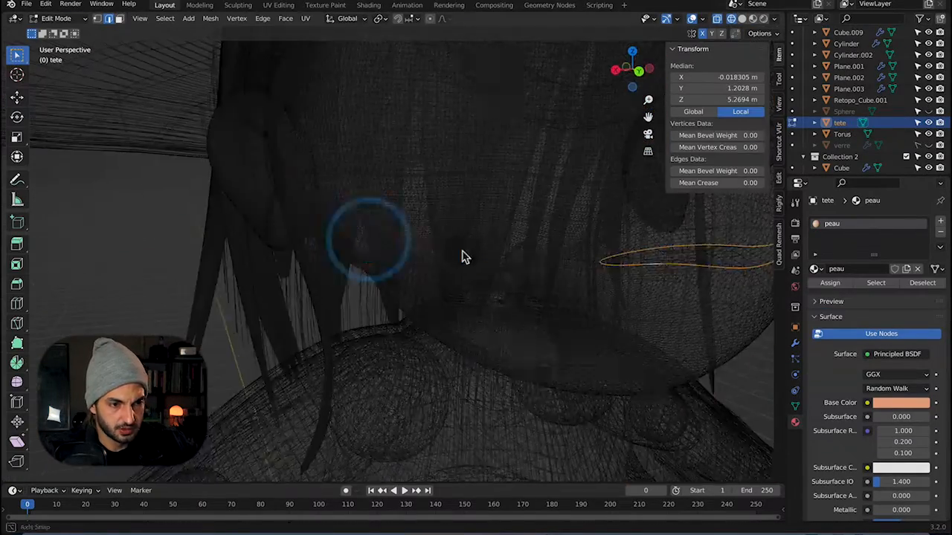
middle_click_drag(462, 257, 611, 282)
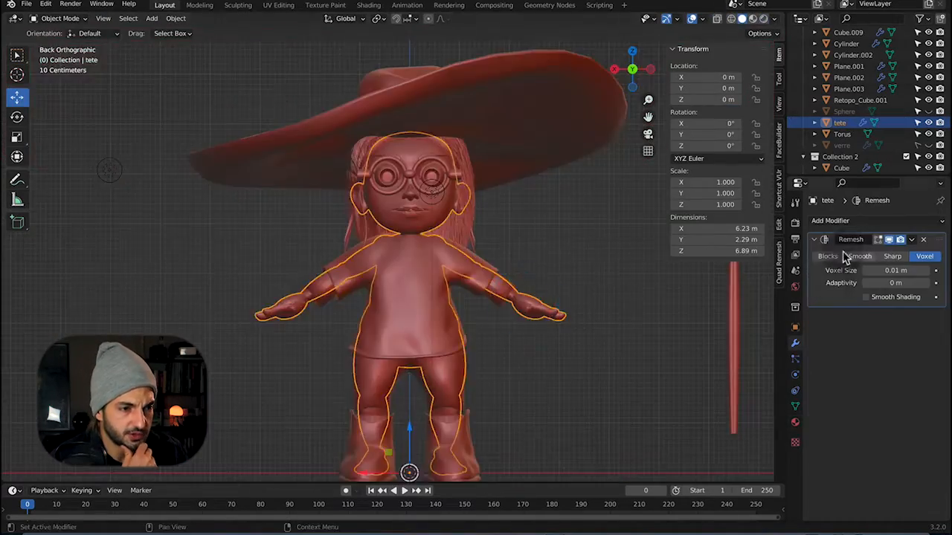
Add a voxel Remesh modifier with voxel size 0.011 m to the body tete and apply it.
left_click(479, 172)
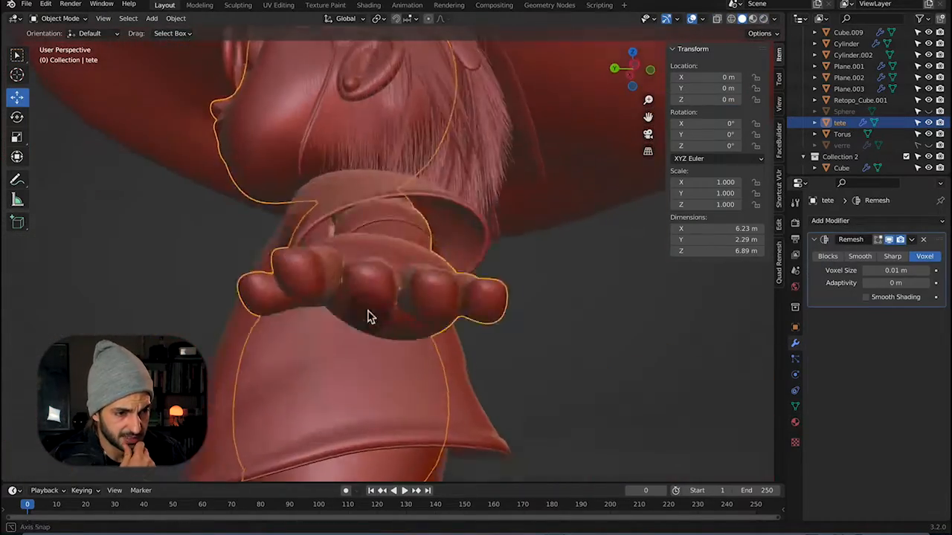
left_click(900, 276)
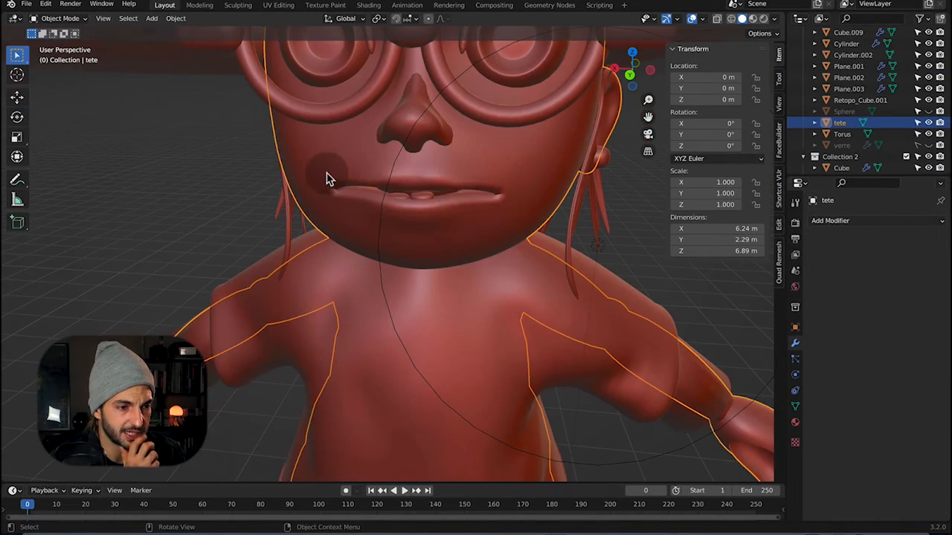
left_click(830, 220)
left_click(703, 385)
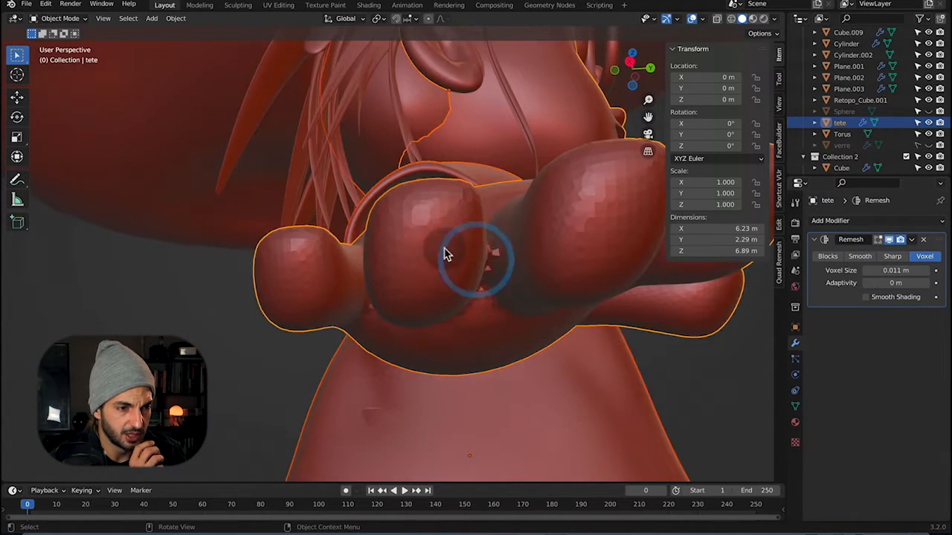
key("ctrl+Tab")
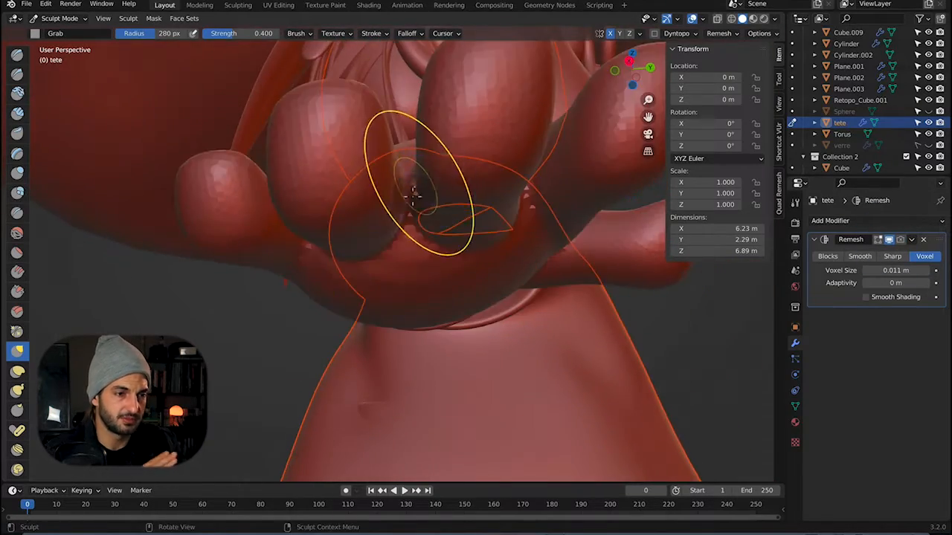
left_click(911, 239)
left_click(891, 254)
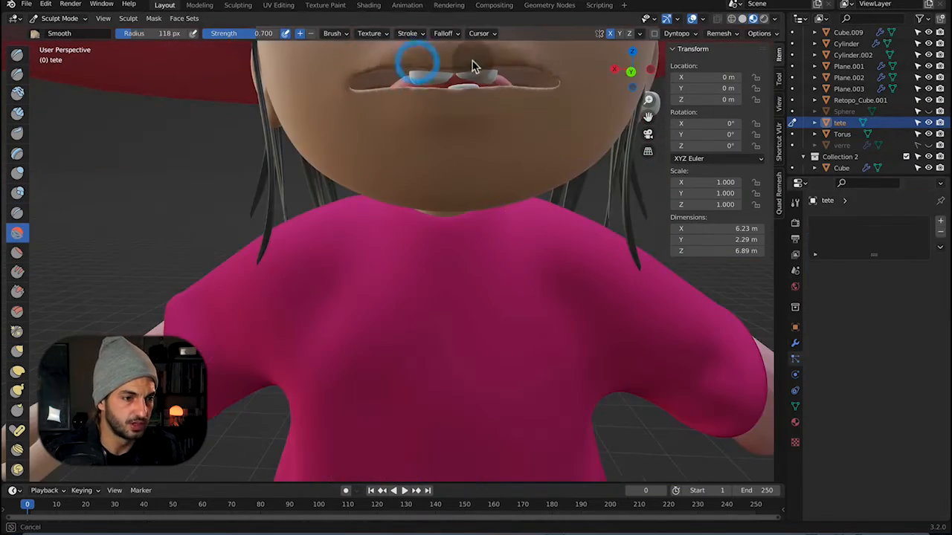
Soften the lips and mouth corners of tete with the Smooth brush at strength 0.700.
mouse_move(476, 65)
middle_mouse_down("ctrl")
mouse_move(372, 159)
mouse_move(234, 206)
middle_mouse_up("ctrl")
middle_click_drag(567, 376, 367, 273, "shift")
mouse_move(367, 273)
middle_mouse_down("ctrl")
mouse_move(293, 332)
mouse_move(254, 289)
middle_mouse_up("ctrl")
mouse_move(253, 261)
left_mouse_down()
mouse_move(253, 250)
mouse_move(270, 255)
left_mouse_up()
mouse_move(270, 255)
middle_mouse_down()
mouse_move(397, 227)
mouse_move(441, 261)
mouse_move(439, 298)
middle_mouse_up()
mouse_move(305, 259)
middle_mouse_down()
mouse_move(412, 111)
mouse_move(412, 53)
mouse_move(388, 157)
mouse_move(329, 102)
mouse_move(365, 155)
mouse_move(360, 186)
middle_mouse_up()
mouse_move(360, 186)
middle_mouse_down()
mouse_move(153, 137)
mouse_move(386, 185)
middle_mouse_up()
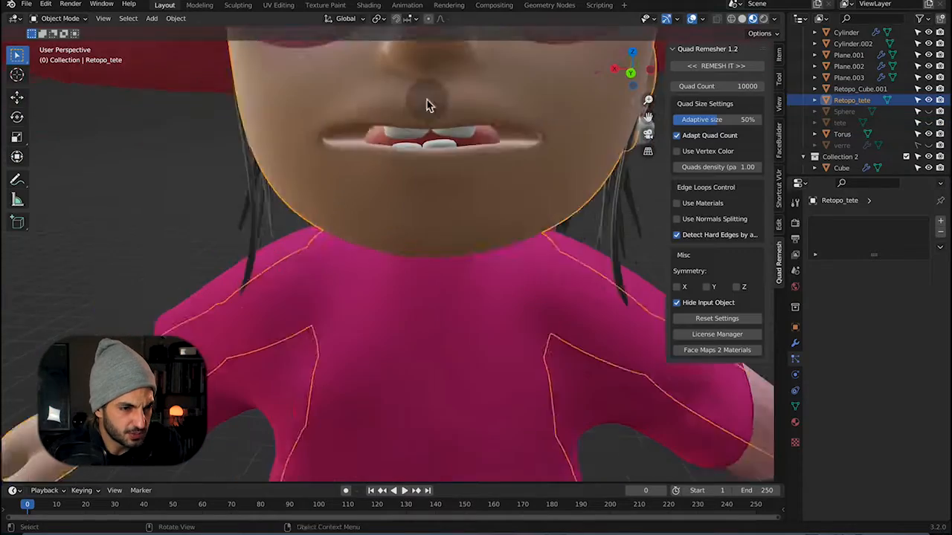
Reshape the mouth of Retopo_tete with the Grab brush and soften the area under the nose with the Smooth brush.
mouse_move(431, 100)
middle_mouse_down("shift")
mouse_move(509, 83)
mouse_move(281, 186)
middle_mouse_up("shift")
key("g")
middle_click_drag(423, 88, 377, 102)
middle_click_drag(439, 115, 175, 154, "alt")
middle_click_drag(396, 139, 391, 105)
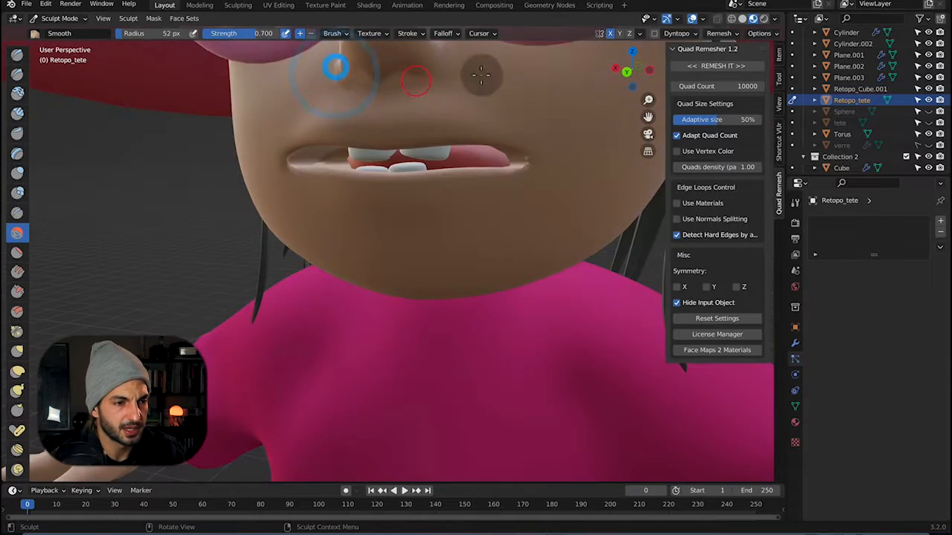
middle_click_drag(481, 75, 487, 69)
Carve the nostrils into the underside of the nose with the Draw Sharp brush at strength 0.572.
scroll(476, 74, "up", 2)
middle_click_drag(363, 60, 355, 141, "shift")
scroll(355, 141, "up", 3)
key("d")
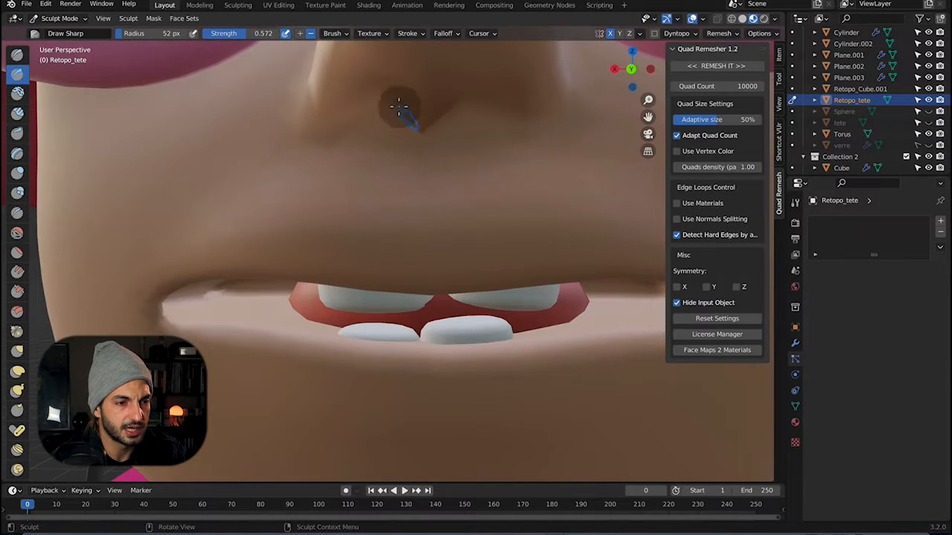
middle_click_drag(397, 97, 381, 92)
left_click_drag(140, 34, 152, 34)
Reshape the nose and nostril wings from several sides with the Grab brush at strength 0.400.
scroll(282, 153, "down", 4)
middle_click_drag(283, 154, 306, 142)
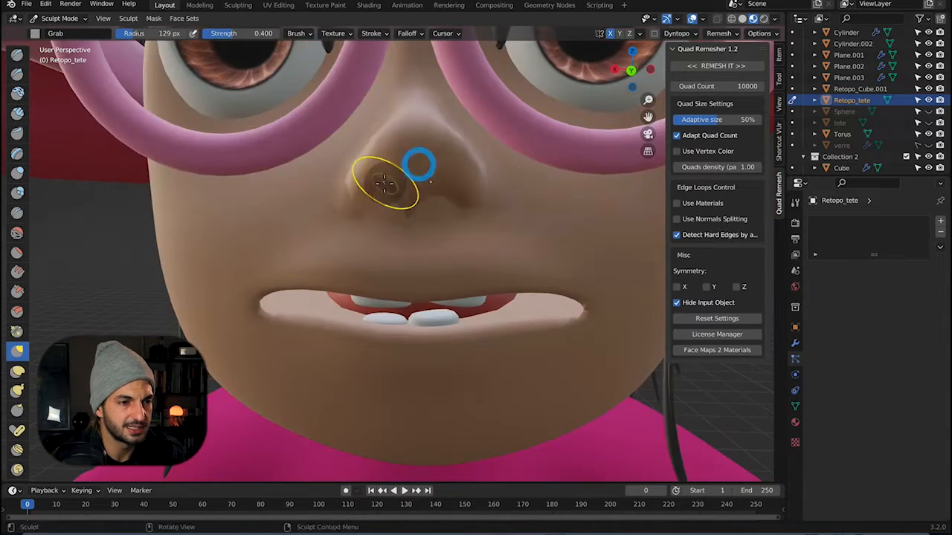
scroll(427, 113, "down", 3)
mouse_move(427, 113)
middle_mouse_down()
mouse_move(429, 130)
mouse_move(357, 142)
middle_mouse_up()
scroll(344, 156, "up", 3)
middle_click_drag(297, 158, 348, 207)
scroll(412, 216, "up", 3)
middle_click_drag(409, 211, 378, 172)
left_click_drag(318, 116, 304, 135)
Adjust the cheeks and upper lip around the nose with the Grab brush at radius 226 px.
scroll(328, 128, "down", 3)
middle_click_drag(357, 175, 311, 166)
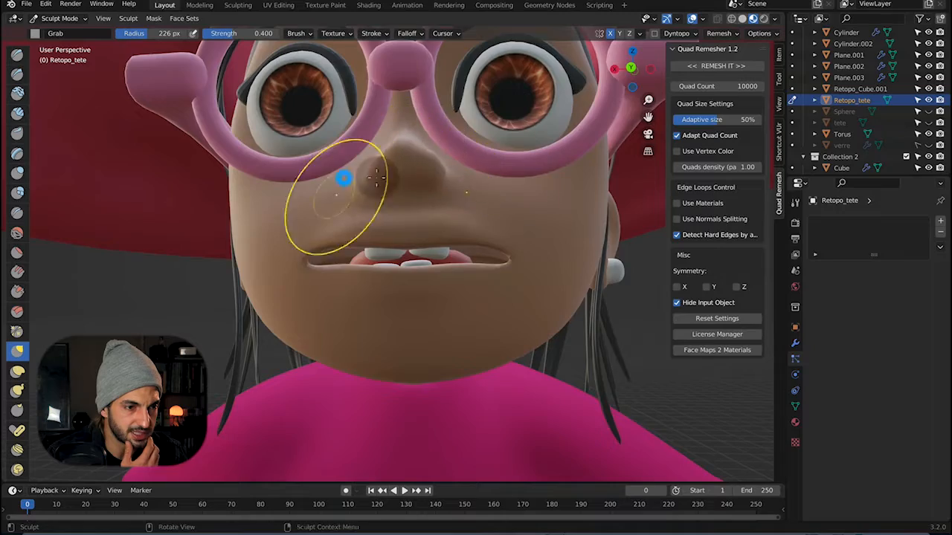
middle_click_drag(377, 177, 356, 132)
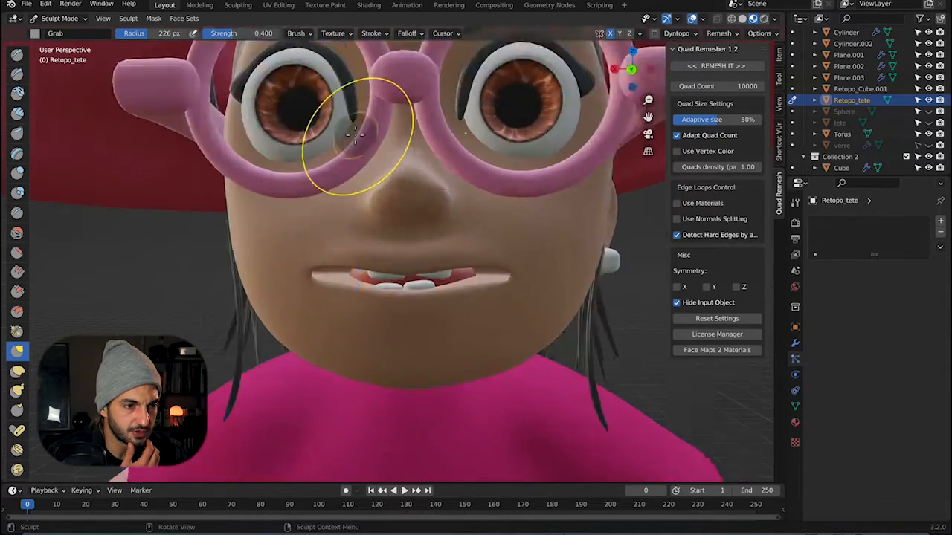
scroll(355, 135, "down", 8)
middle_click_drag(275, 163, 260, 179)
left_click(712, 2)
Move individual vertices around the nostrils of Retopo_tete in Edit Mode to refine the nose shape.
key("Tab")
left_click(397, 171)
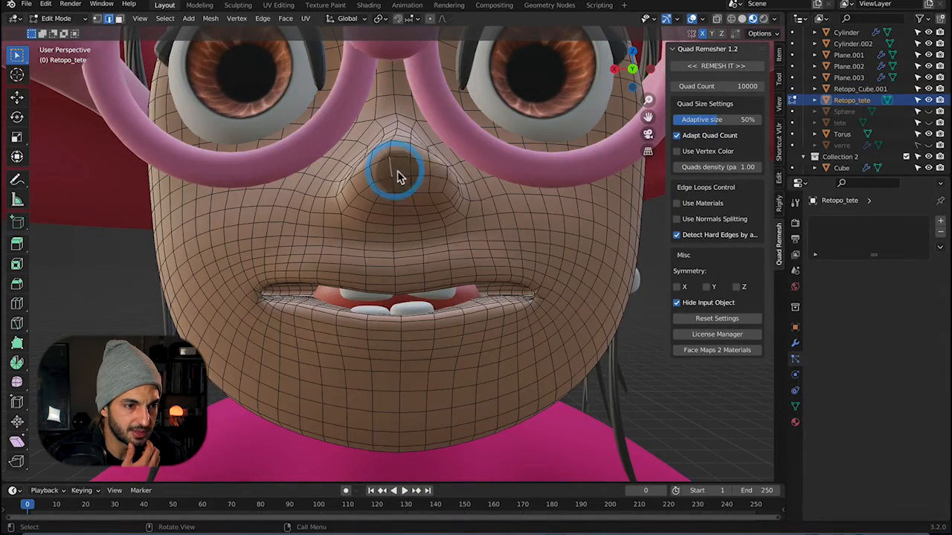
left_click(97, 18)
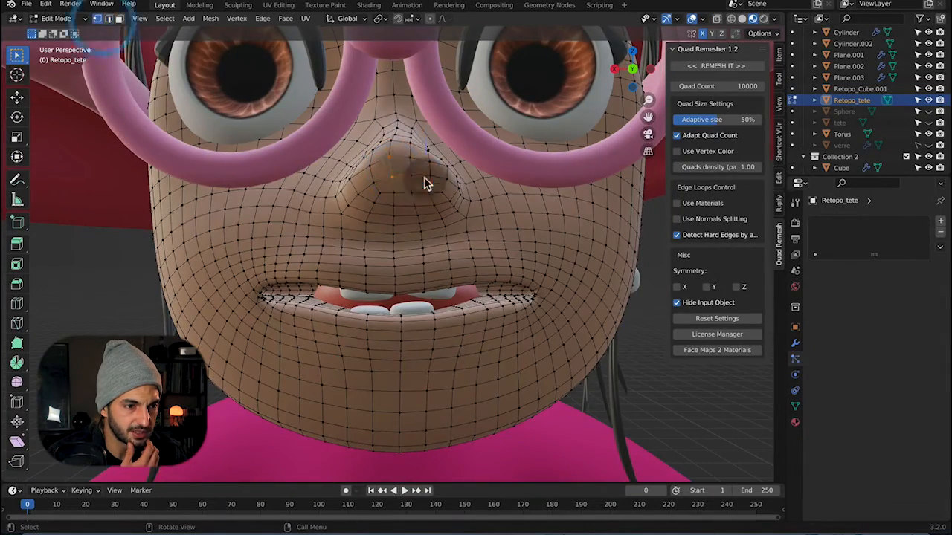
key("g")
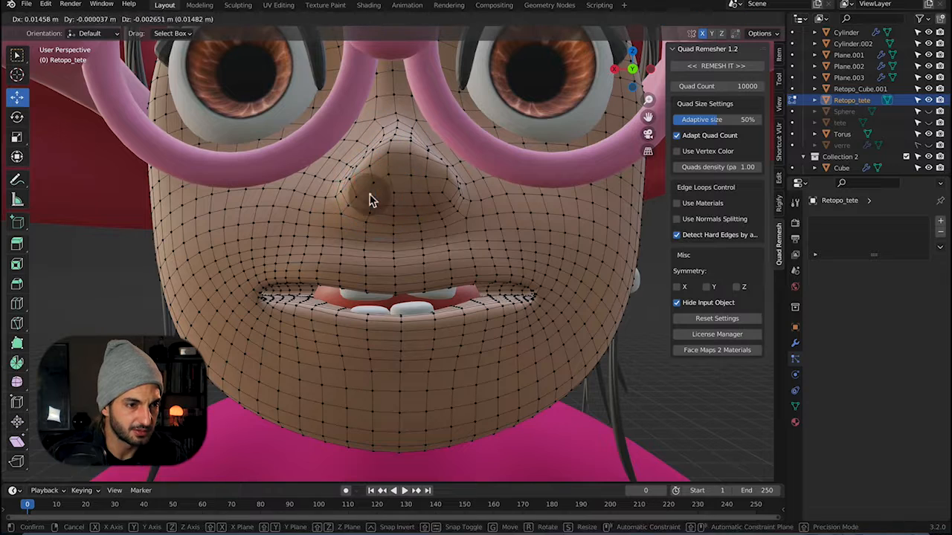
left_click(394, 176)
left_click(446, 180)
key("g")
left_click(374, 204)
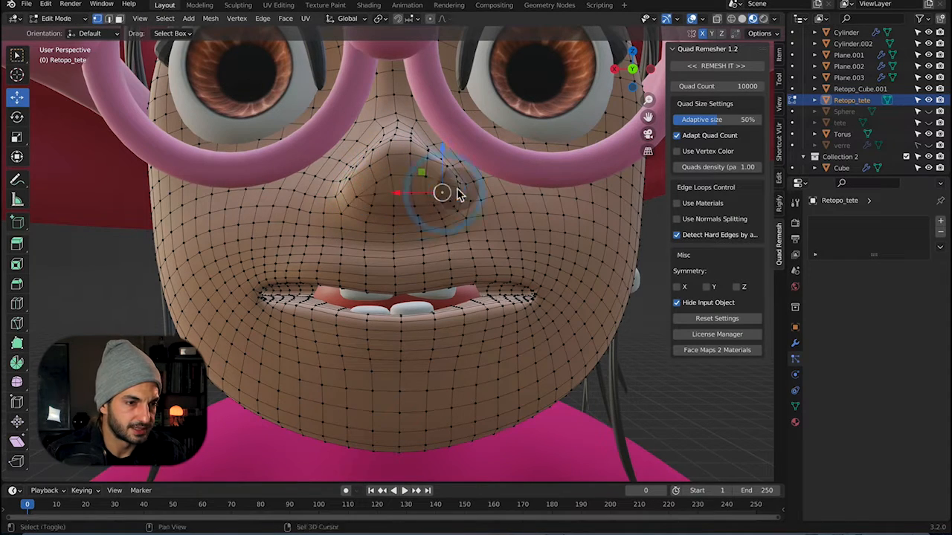
Move another vertex along the side of the nose on Retopo_tete to even out its contour.
scroll(340, 144, "down", 3)
left_click(406, 135)
scroll(450, 126, "up", 3)
key("g")
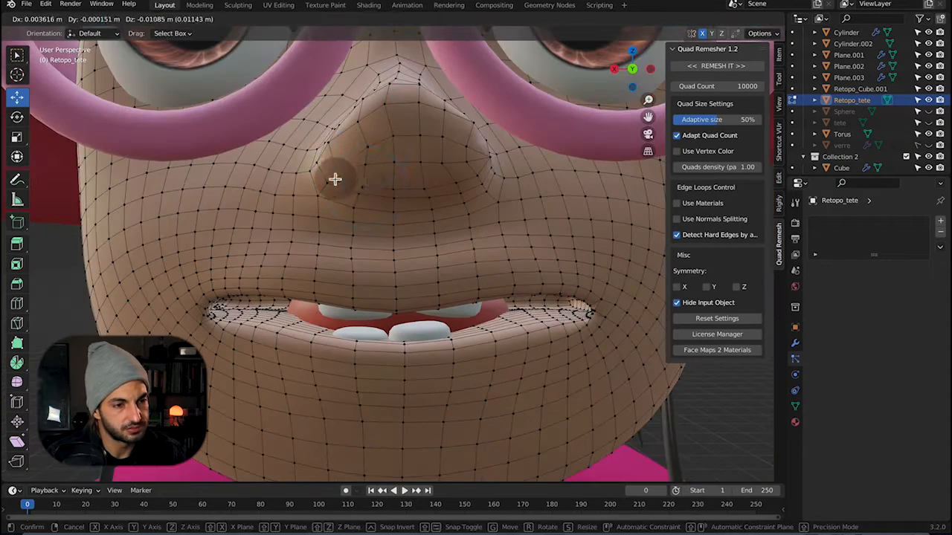
left_click(488, 164)
Select one face under each side of the nose and inset them to form the nostril openings.
key("Tab")
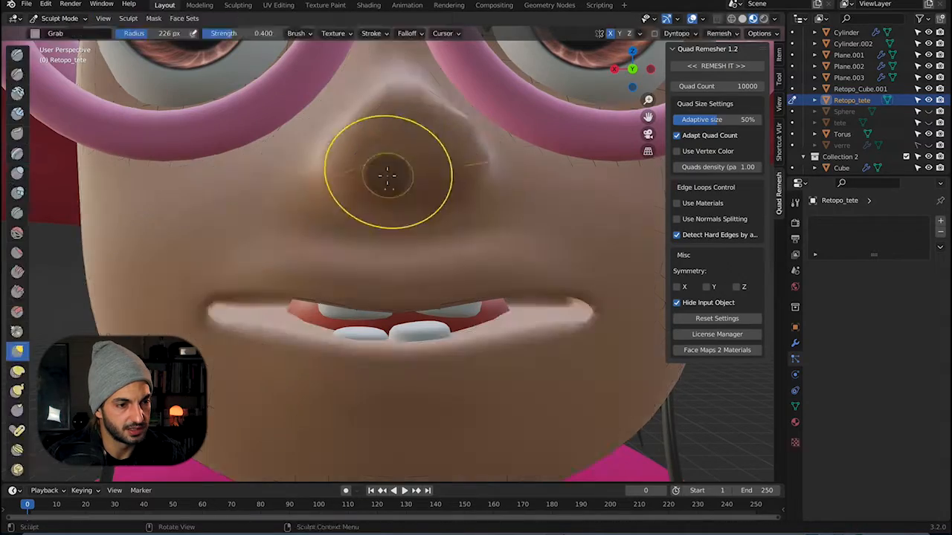
key("Tab")
left_click(119, 19)
left_click(431, 176, "shift")
mouse_move(389, 174)
middle_mouse_down()
mouse_move(450, 170)
mouse_move(372, 183)
middle_mouse_up()
left_click(17, 303)
left_click(17, 55)
scroll(478, 174, "down", 6)
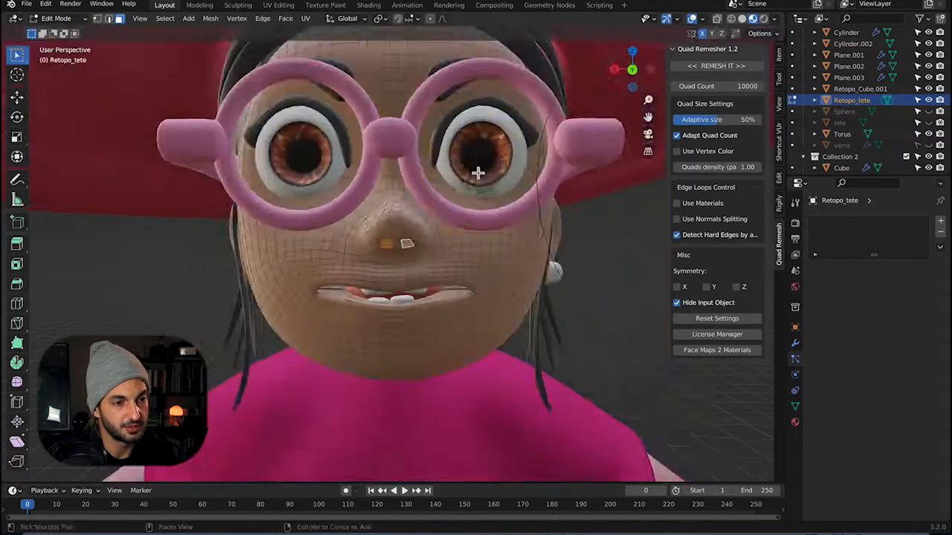
scroll(479, 174, "up", 6)
left_click(18, 268)
left_click_drag(449, 225, 428, 227)
key("Tab")
scroll(430, 221, "down", 9)
scroll(384, 196, "up", 9)
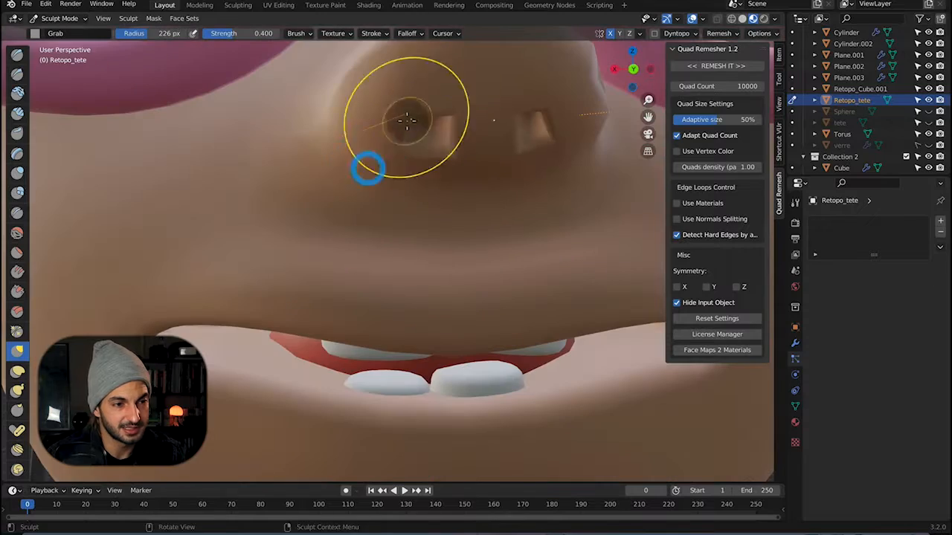
Add a Subdivision Surface modifier to Retopo_tete.
left_click(18, 253)
left_click(795, 343)
left_click(876, 221)
left_click(727, 425)
Round and reposition the nostril openings with the Grab brush at strength 0.400, reducing its radius to 110 px.
scroll(401, 186, "down", 8)
scroll(401, 186, "up", 8)
left_click_drag(386, 141, 376, 162)
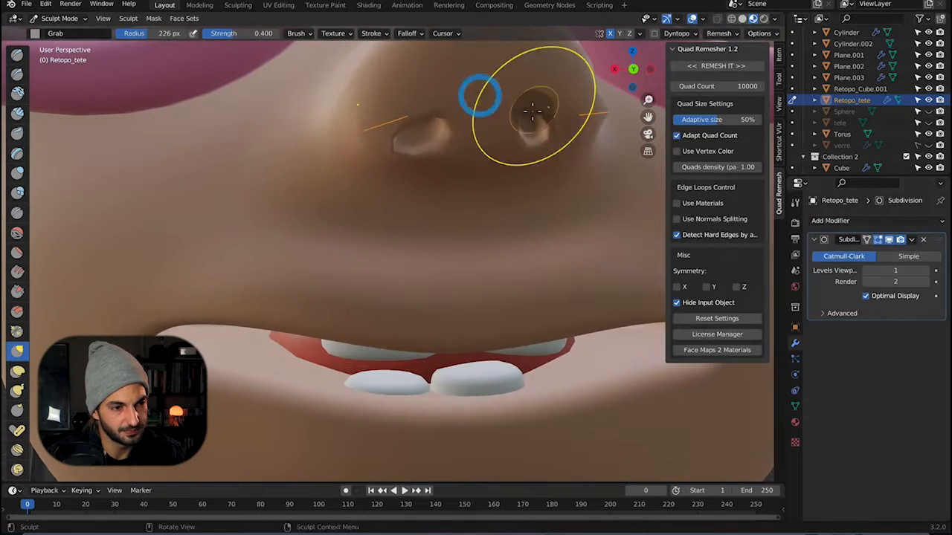
scroll(550, 114, "down", 7)
key("ctrl+KP_1")
scroll(354, 233, "up", 4)
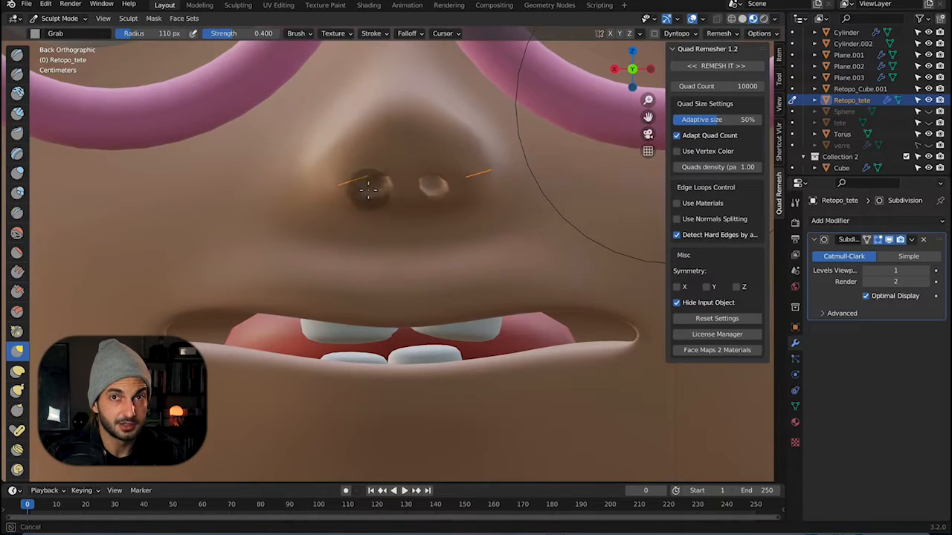
left_click_drag(393, 165, 400, 161)
scroll(446, 159, "down", 6)
Refine the area around the nose with the Draw Sharp brush at strength 0.572 and the Smooth brush.
left_click(18, 74)
scroll(319, 144, "up", 4)
scroll(319, 144, "down", 3)
mouse_move(372, 201)
middle_mouse_down()
mouse_move(446, 210)
mouse_move(555, 189)
mouse_move(210, 240)
middle_mouse_up()
scroll(450, 213, "up", 5)
scroll(208, 249, "down", 5)
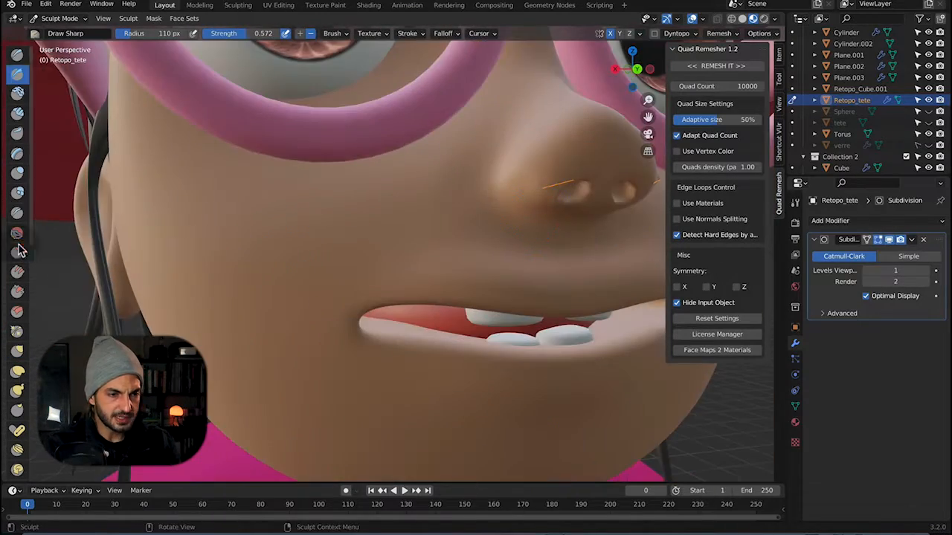
left_click(17, 233)
scroll(583, 216, "up", 3)
scroll(455, 197, "down", 5)
mouse_move(446, 201)
middle_mouse_down()
mouse_move(397, 215)
mouse_move(427, 212)
mouse_move(448, 225)
middle_mouse_up()
Reshape the jawline with the Grab brush at radius 245 px and strength 0.400.
left_click(18, 351)
key("f")
left_click(374, 248)
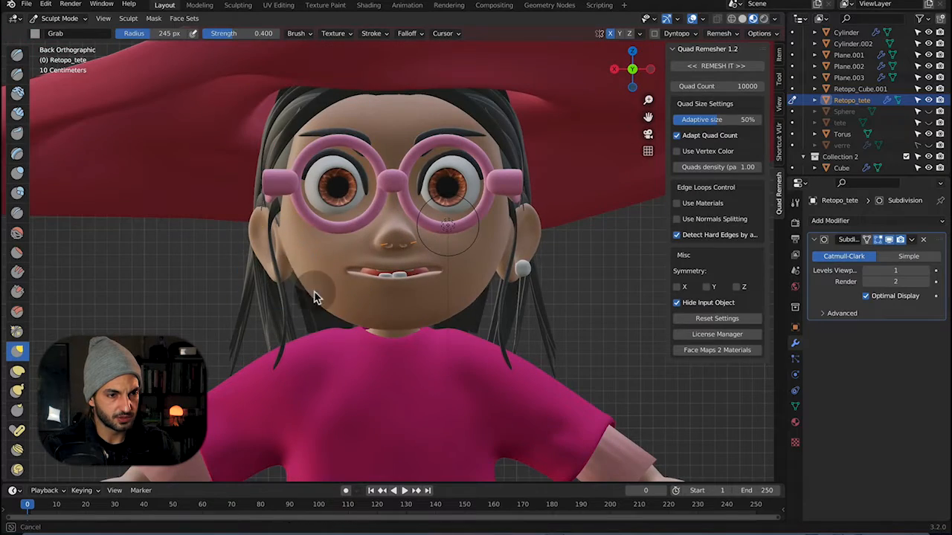
left_click_drag(314, 292, 307, 299)
Smooth the neck below the ear with the Smooth brush at radius 245 px and strength 0.700.
scroll(372, 293, "down", 3)
middle_click_drag(372, 293, 218, 320, "alt")
scroll(429, 337, "up", 5)
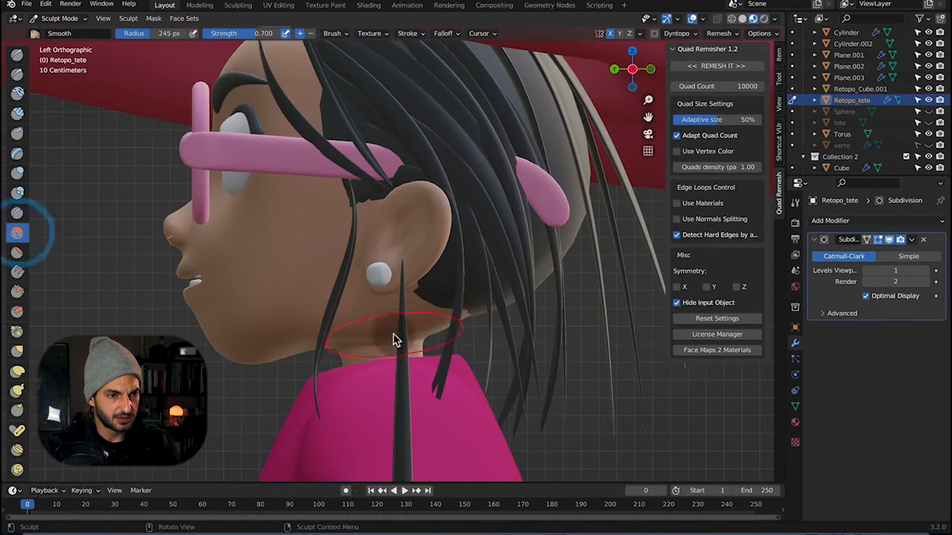
middle_click_drag(395, 340, 246, 302)
scroll(436, 387, "down", 5)
scroll(436, 387, "up", 4)
middle_click_drag(436, 387, 413, 195)
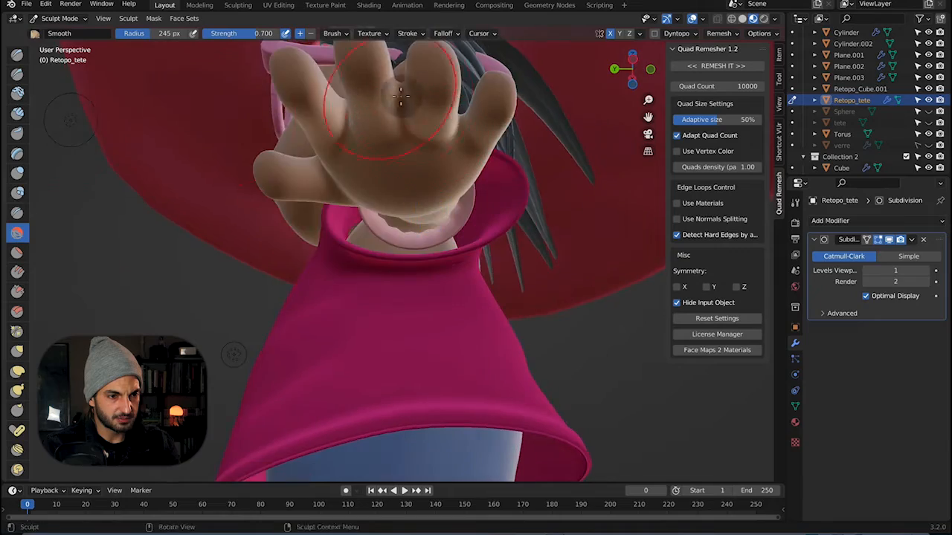
Move the faces in the gap between the two middle fingers in Edit Mode.
key("Tab")
middle_click_drag(400, 96, 426, 375)
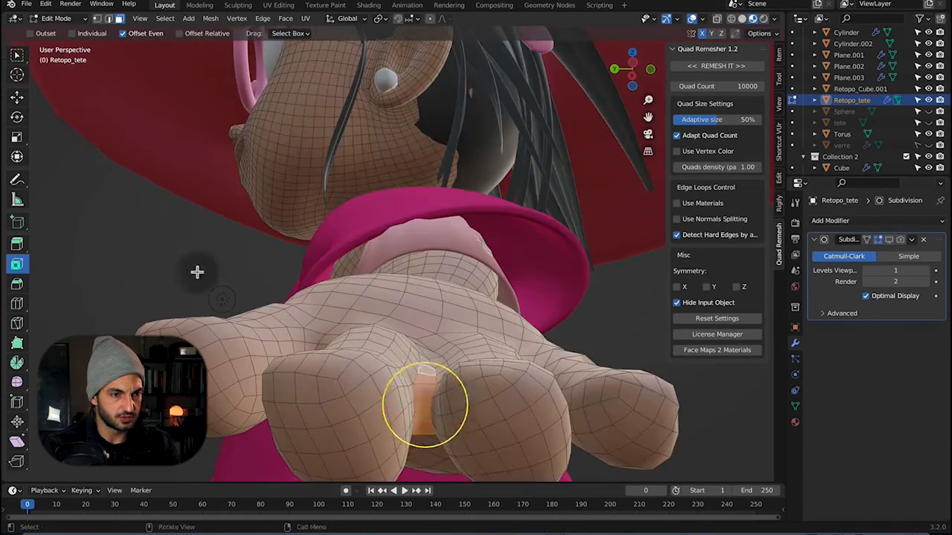
left_click(17, 98)
left_click_drag(426, 406, 433, 394)
scroll(434, 393, "down", 3)
middle_click_drag(433, 393, 504, 399)
middle_click_drag(587, 410, 334, 312)
mouse_move(408, 300)
middle_mouse_down()
mouse_move(420, 81)
mouse_move(536, 258)
mouse_move(350, 268)
middle_mouse_up()
Scale the selected faces between the fingers to adjust the width of the gap.
scroll(420, 82, "down", 5)
scroll(350, 267, "up", 4)
key("Tab")
key("Tab")
mouse_move(386, 357)
middle_mouse_down()
mouse_move(423, 439)
mouse_move(439, 134)
mouse_move(389, 285)
middle_mouse_up()
key("Tab")
key("Tab")
scroll(394, 342, "up", 5)
key("s")
middle_click_drag(397, 399, 425, 276, "shift")
left_click(437, 323)
Refine the hand and finger gaps in Sculpt Mode with the Smooth and Draw Sharp brushes at radius 71 px.
key("Tab")
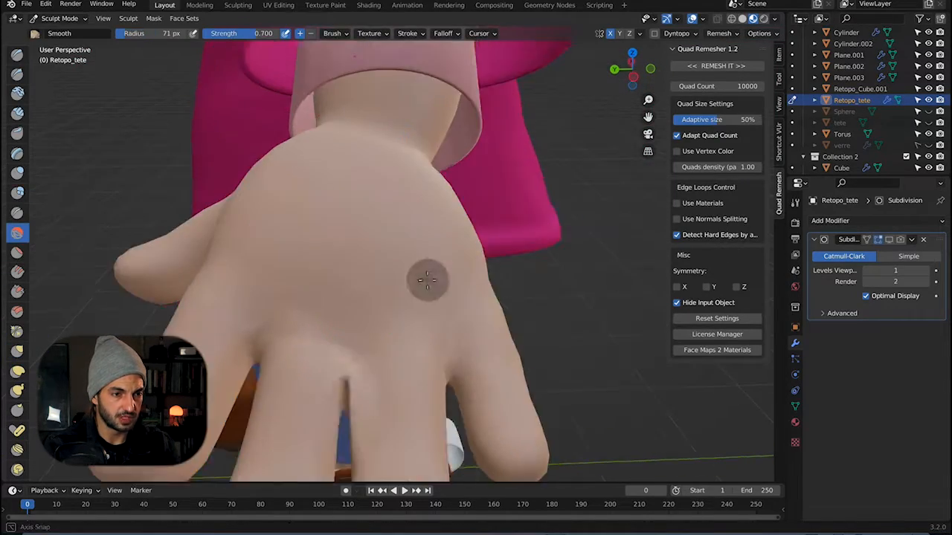
scroll(372, 312, "down", 2)
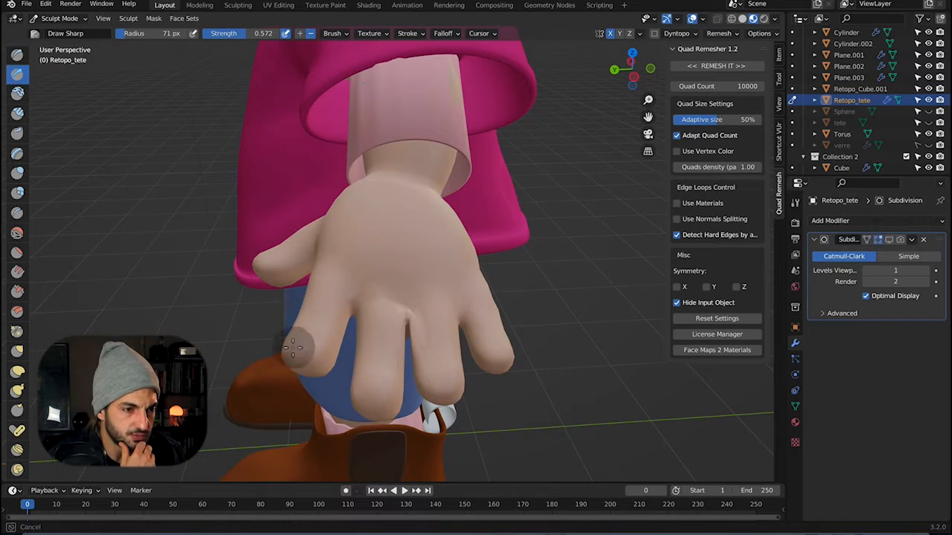
middle_click_drag(292, 346, 453, 306)
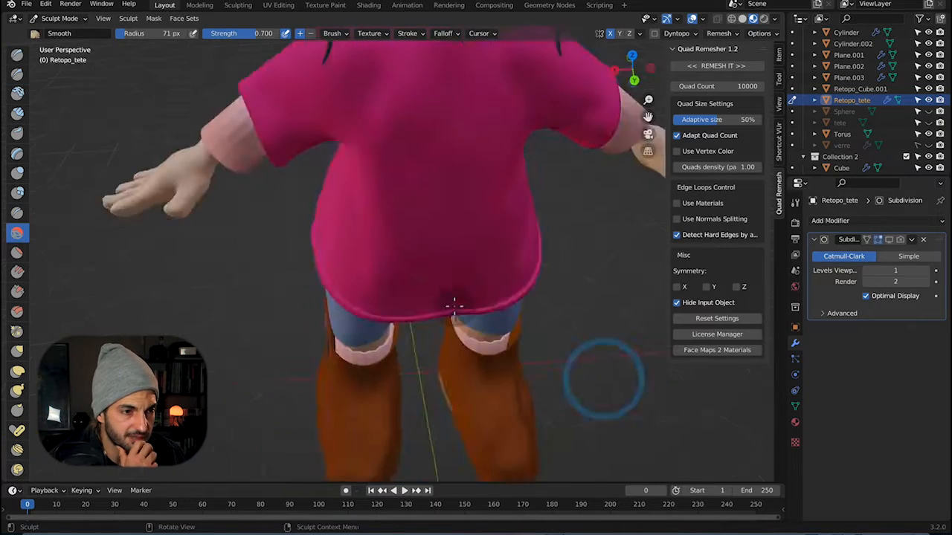
Move a vertex of Retopo_tete near the mouth using vertex selection in Edit Mode.
scroll(453, 306, "down", 2)
middle_click_drag(520, 117, 535, 253, "shift")
key("Tab")
scroll(557, 149, "up", 4)
key("Tab")
scroll(476, 231, "down", 4)
left_click(459, 230)
key("Tab")
scroll(457, 227, "up", 5)
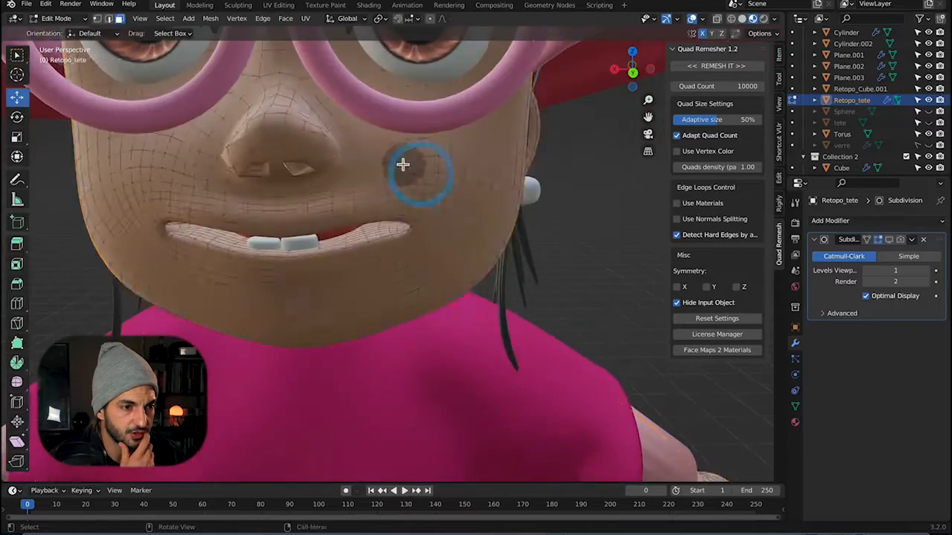
middle_click_drag(403, 163, 414, 234)
scroll(414, 233, "up", 3)
left_click(100, 18)
key("g")
left_click_drag(286, 132, 284, 57)
scroll(371, 191, "up", 4)
Reshape the corner of the mouth in Sculpt Mode with a resized Grab brush at strength 0.400.
left_click(64, 18)
left_click(64, 57)
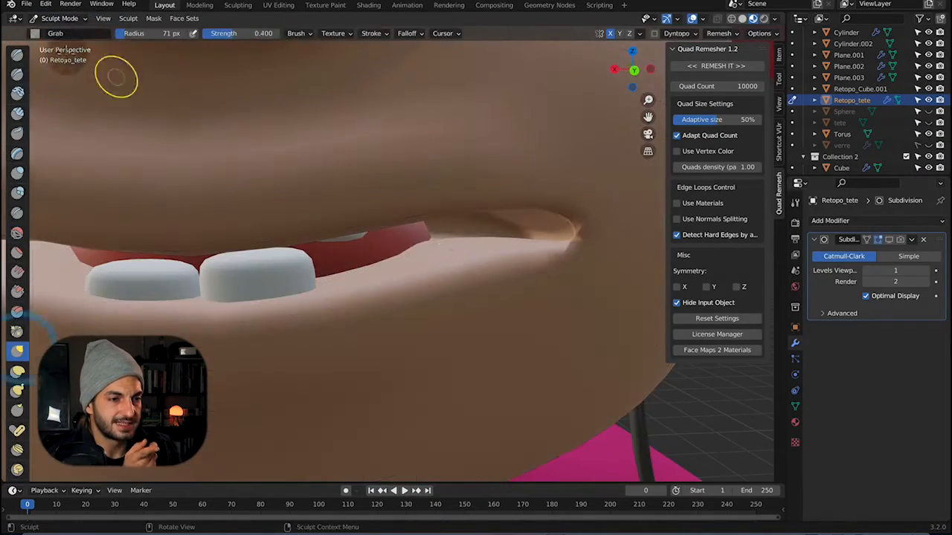
key("f")
left_click(446, 257)
middle_click_drag(436, 250, 290, 246)
scroll(350, 193, "down", 5)
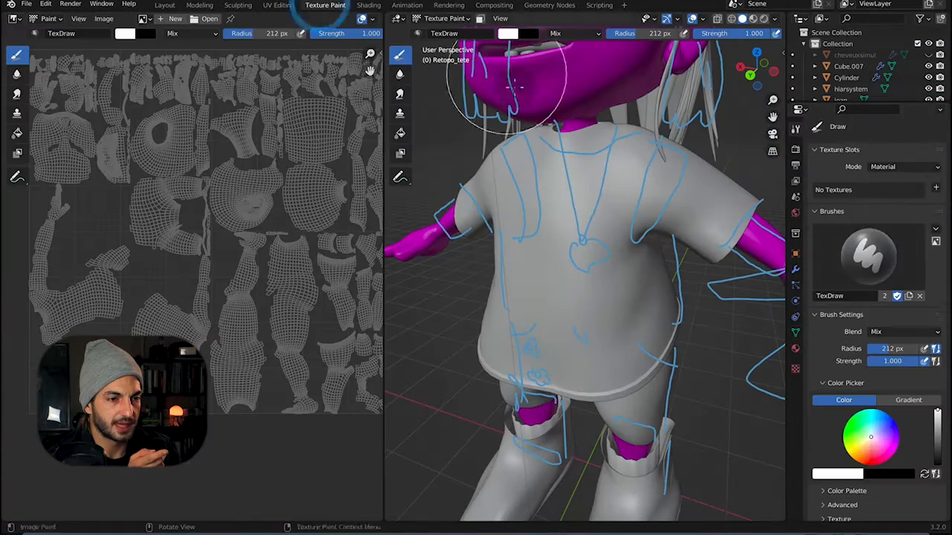
Add a Base Color paint texture to the skin, filled with a skin tone of H 0.043, S 0.346, V 0.819.
left_click(928, 198)
left_click(922, 198)
left_click(894, 262)
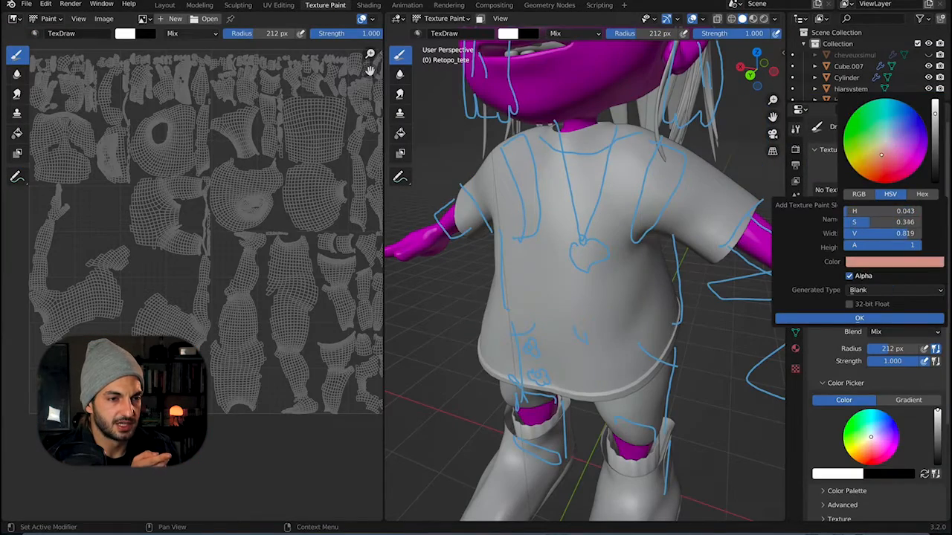
left_click(796, 318)
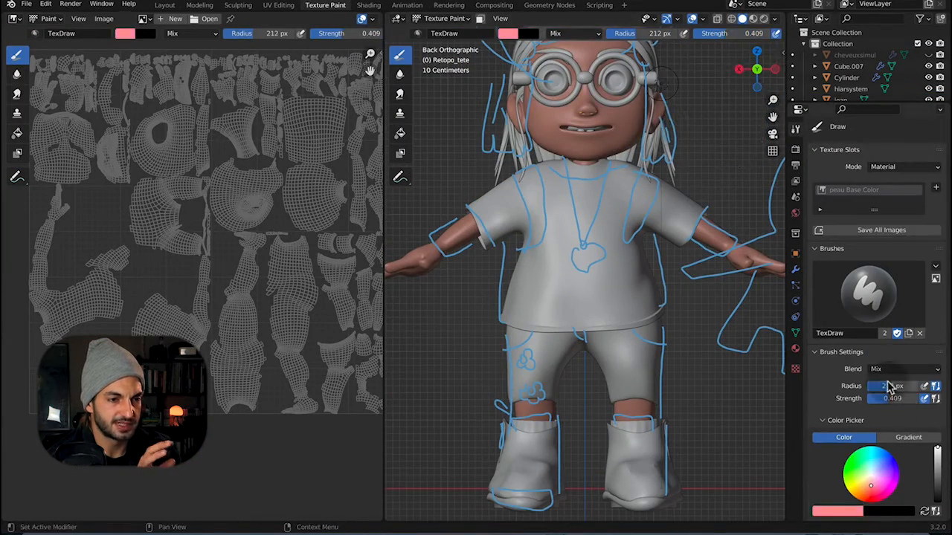
Paint pink blush on the cheeks, nose and ears and a darker red inside the ears, at radius 78 px and strength 0.409.
scroll(586, 110, "up", 3)
middle_click_drag(586, 110, 571, 196, "shift")
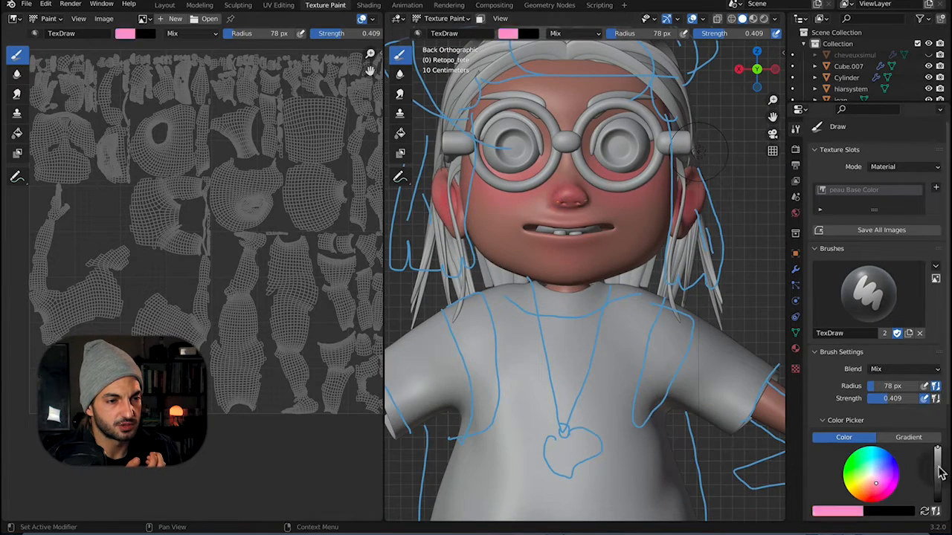
left_click(939, 473)
middle_click_drag(693, 198, 536, 143)
middle_click_drag(600, 278, 483, 290)
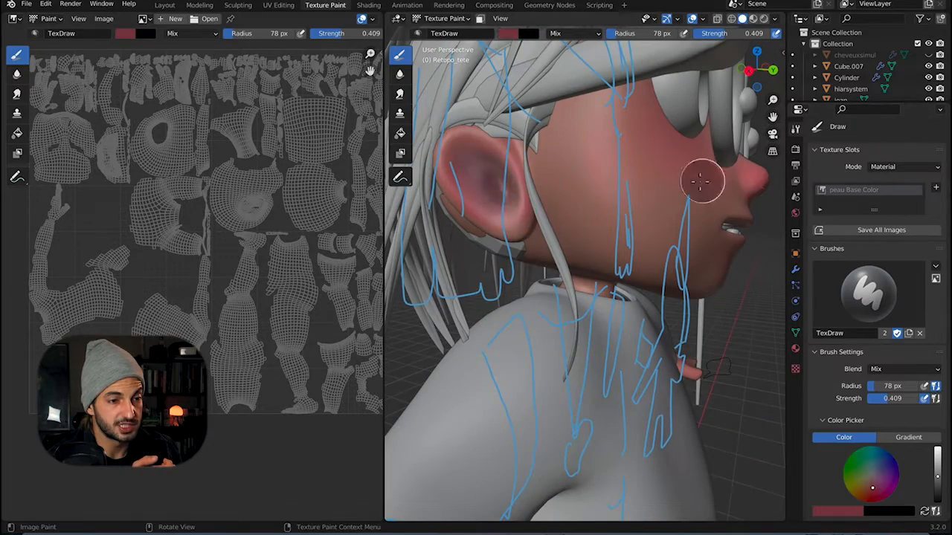
middle_click_drag(701, 180, 591, 143)
Tint the hands pink with the TexDraw brush at radius 78 px and strength 0.409.
scroll(668, 249, "down", 5)
middle_click_drag(744, 334, 675, 405)
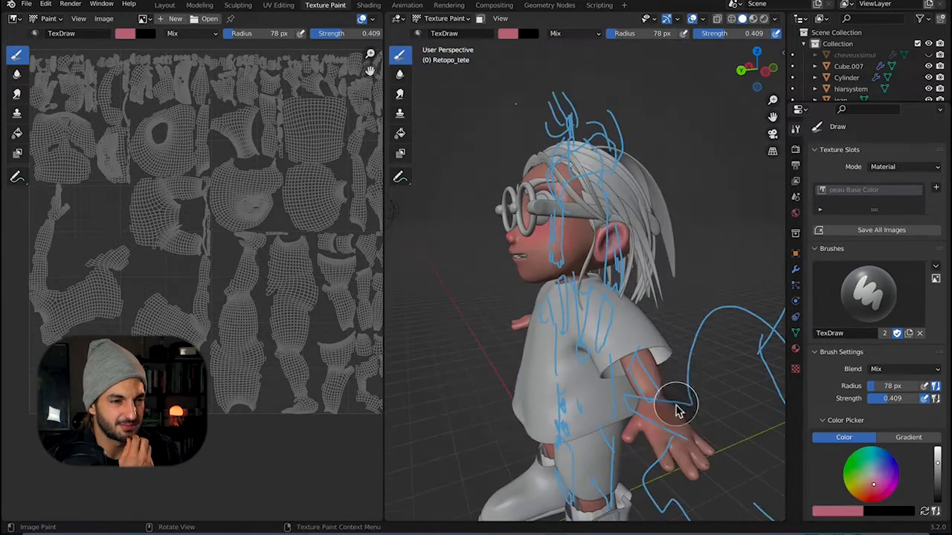
middle_click_drag(688, 479, 659, 357)
scroll(610, 413, "up", 5)
Hide the annotation sketch in the viewport and sample a skin color for the brush.
left_click(705, 20)
left_click(713, 110)
scroll(521, 227, "down", 1)
left_click(837, 511)
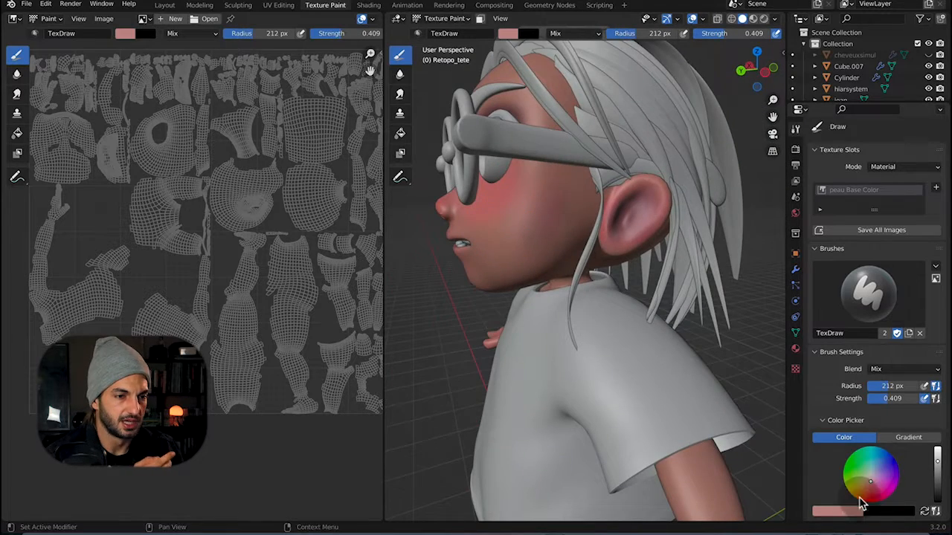
key("s")
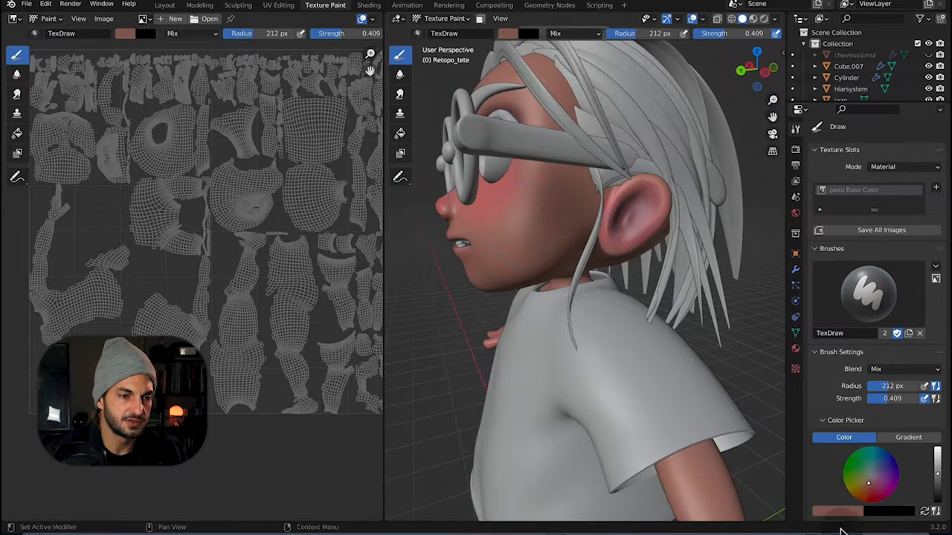
Paint the arm and thumb with sampled skin tones using the TexDraw brush at radius 46 px and strength 1.000.
scroll(617, 319, "down", 5)
middle_click_drag(617, 319, 563, 291)
scroll(562, 291, "up", 5)
key("s")
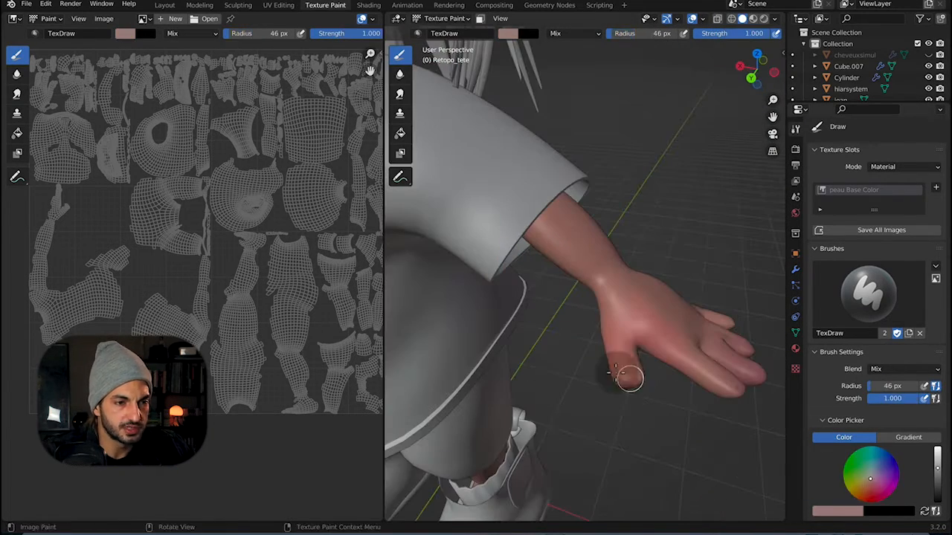
middle_click_drag(647, 372, 622, 348)
key("e")
left_click(623, 315)
scroll(628, 329, "down", 5)
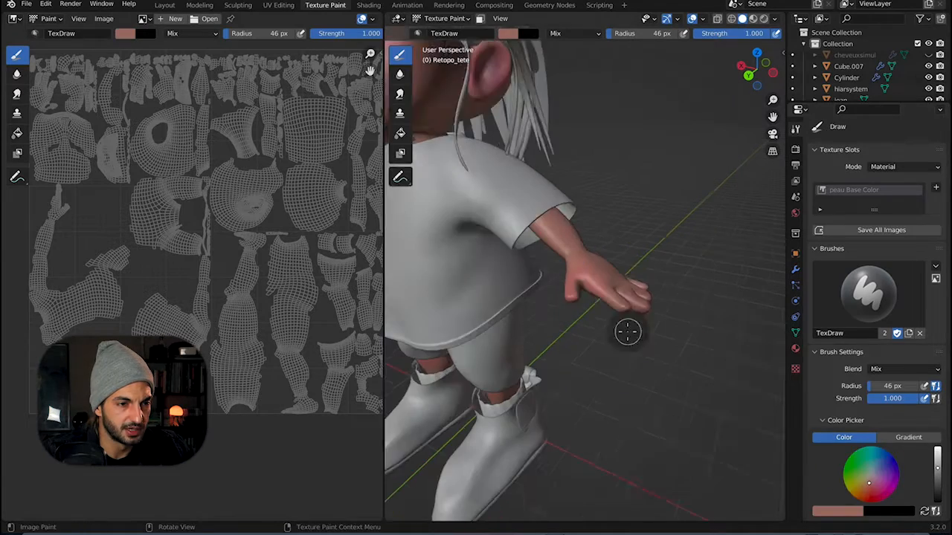
key("e")
left_click(435, 110)
middle_click_drag(632, 287, 601, 264)
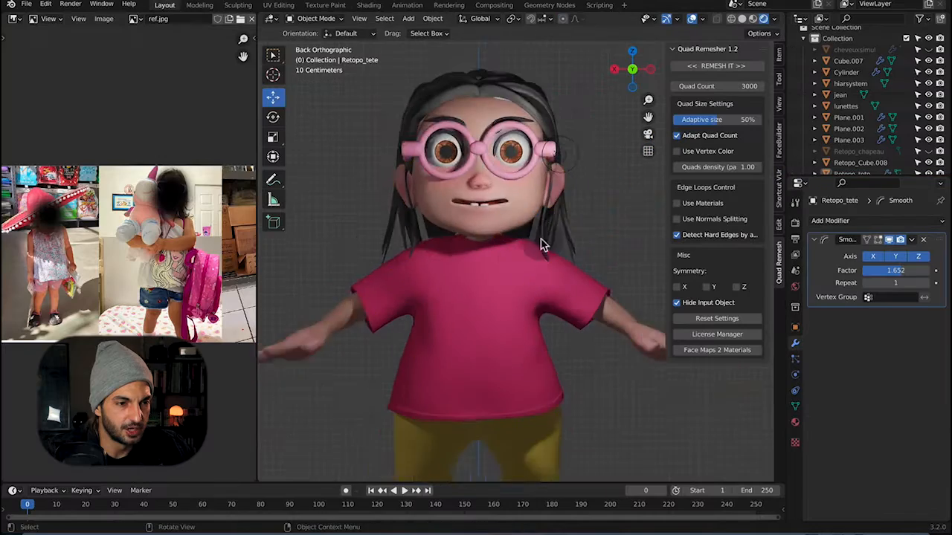
Show the cheveuxsimul particle hair and hide the NurbsPath hair strands.
scroll(542, 245, "down", 3)
scroll(877, 111, "down", 10)
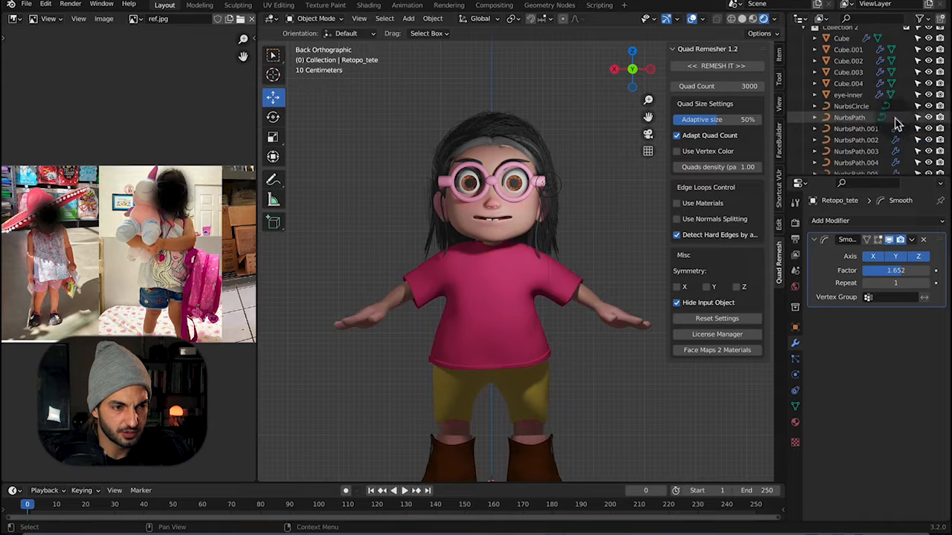
scroll(904, 141, "down", 8)
scroll(927, 75, "up", 8)
left_click_drag(928, 153, 925, 64)
scroll(572, 111, "up", 4)
scroll(569, 112, "down", 2)
left_click(545, 97)
left_click(596, 116)
scroll(904, 107, "down", 1)
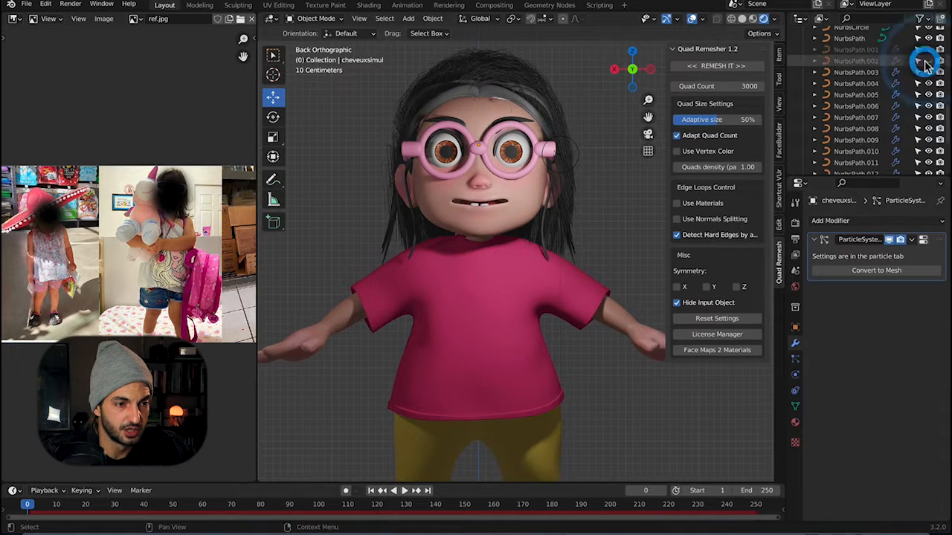
scroll(892, 119, "down", 5)
Examine the particle hair of cheveuxsimul through its particle settings and in Particle Edit mode.
left_click(795, 358)
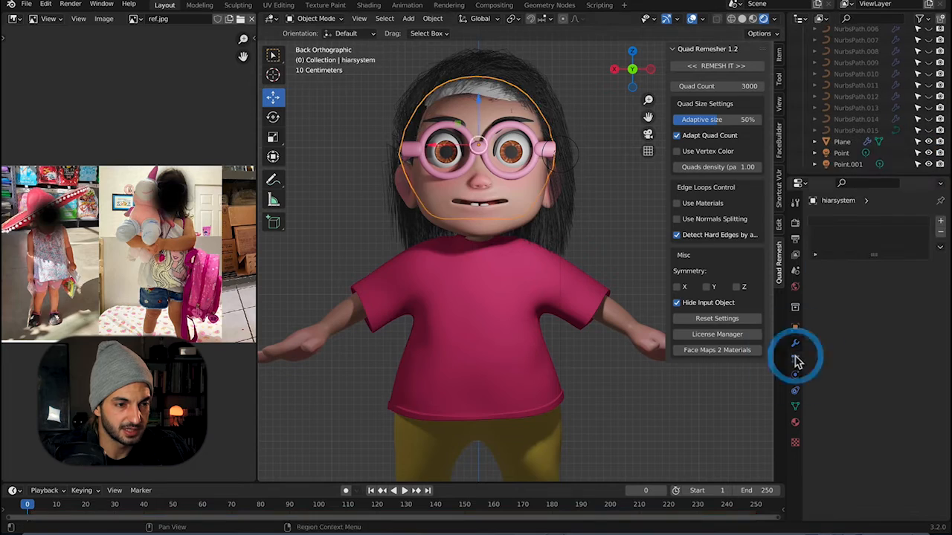
left_click(519, 83)
middle_click_drag(518, 83, 565, 89)
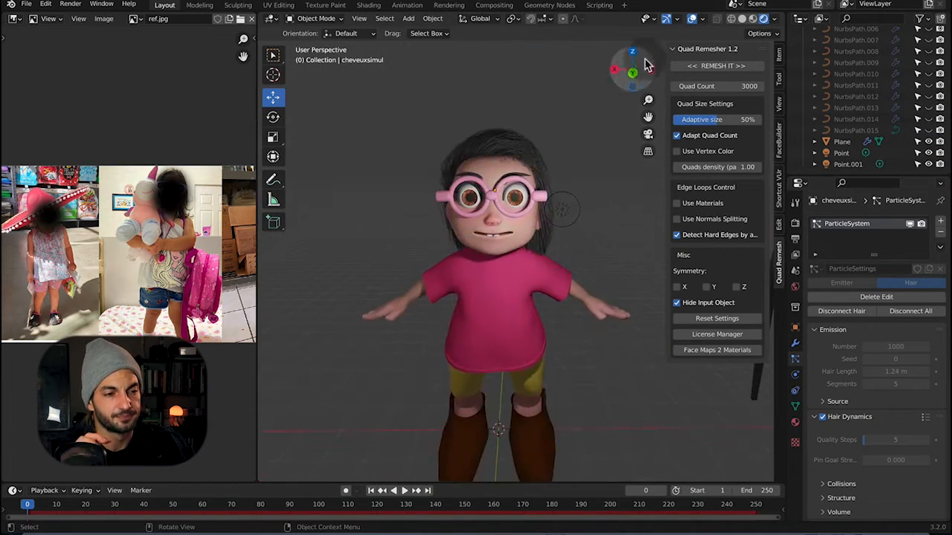
left_click(316, 18)
left_click(319, 106)
left_click(272, 99)
left_click(311, 18)
left_click(318, 31)
Examine the cheveuxsimul scalp mesh in Edit Mode and return to Object Mode.
left_click(501, 142)
left_click(314, 19)
left_click(316, 44)
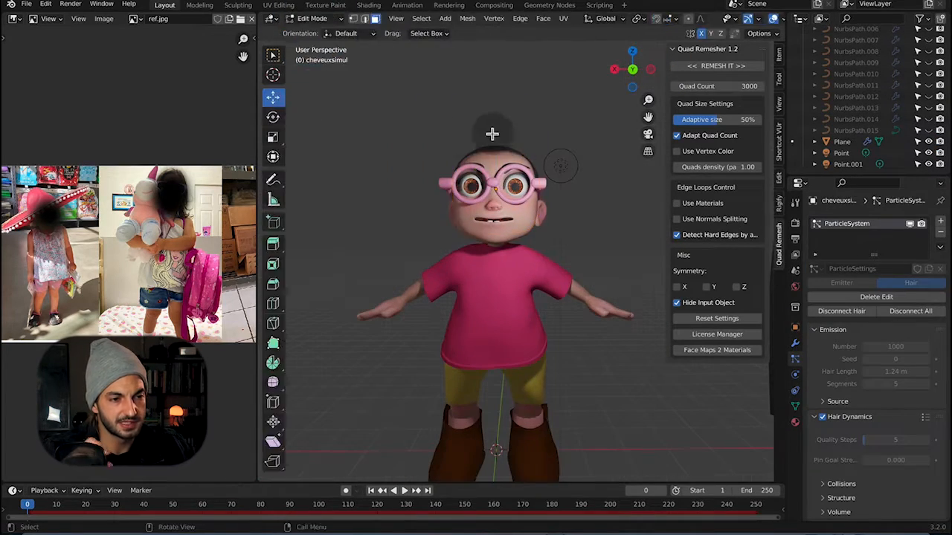
left_click(272, 19)
middle_click_drag(402, 115, 454, 113)
left_click(316, 19)
left_click(316, 44)
left_click(316, 19)
left_click(319, 31)
middle_click_drag(588, 123, 540, 140)
Unhide the Retopo_chapeau hat and assign the white Material.005 to a stripe of faces around its brim.
scroll(855, 88, "up", 8)
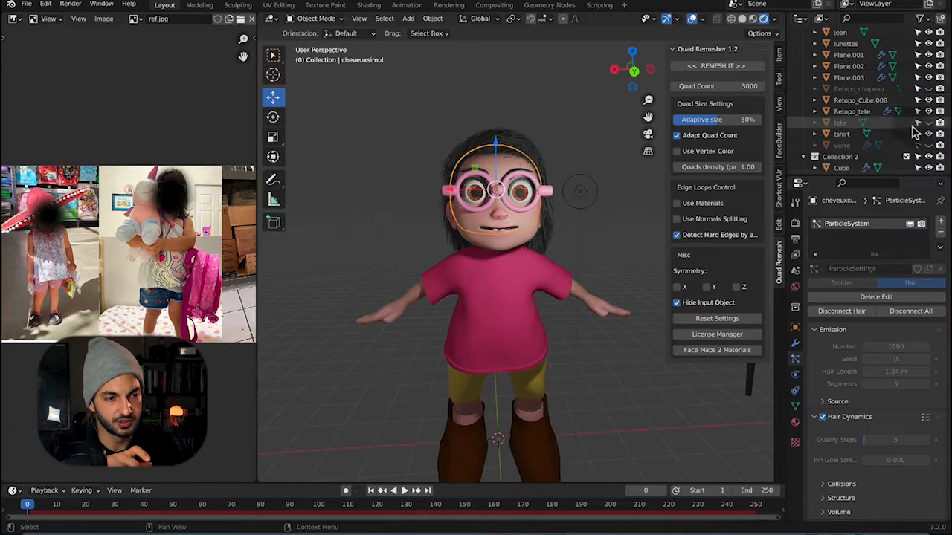
left_click(928, 88)
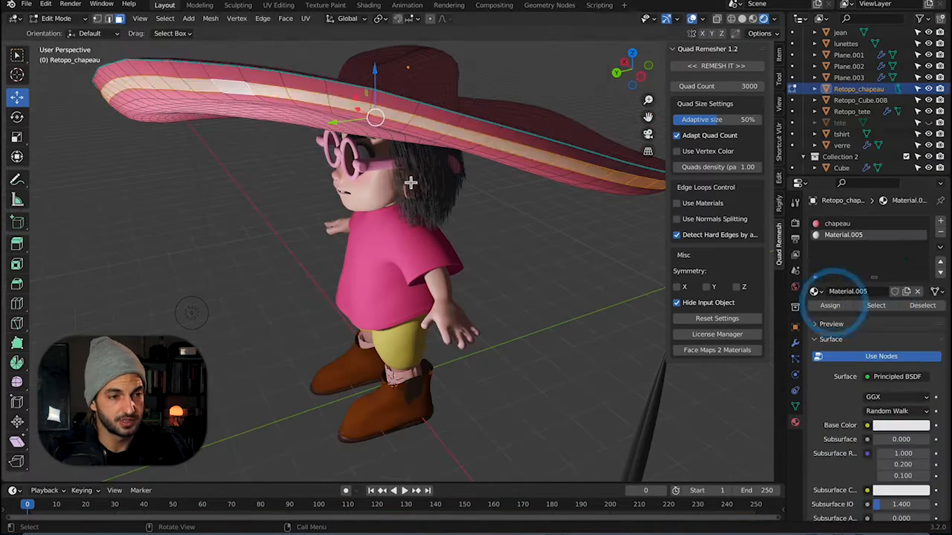
Add a cube at the character's feet, viewed straight on from the back orthographic view.
key("ctrl+KP_1")
left_click(541, 202)
left_click(530, 115)
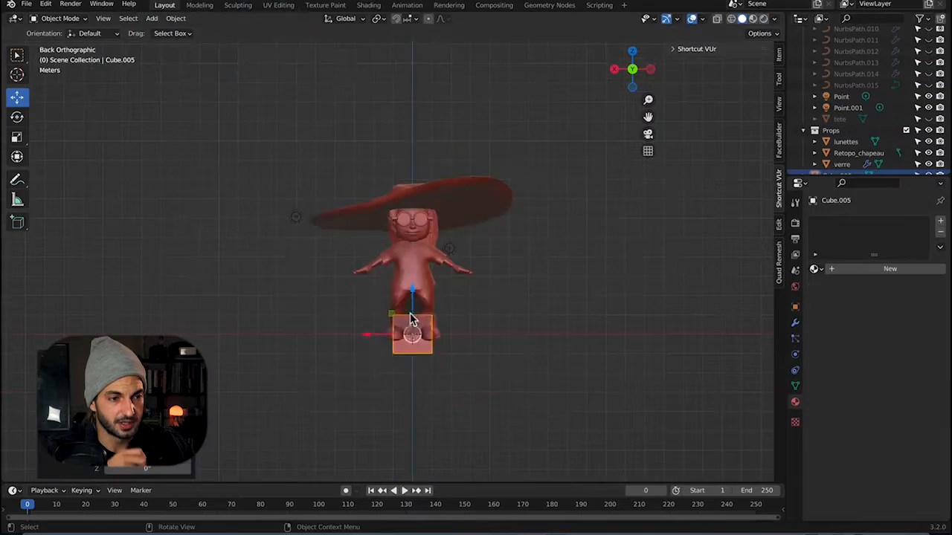
Scale the cube up around the character and delete faces in Edit Mode to open it as a studio backdrop.
key("s")
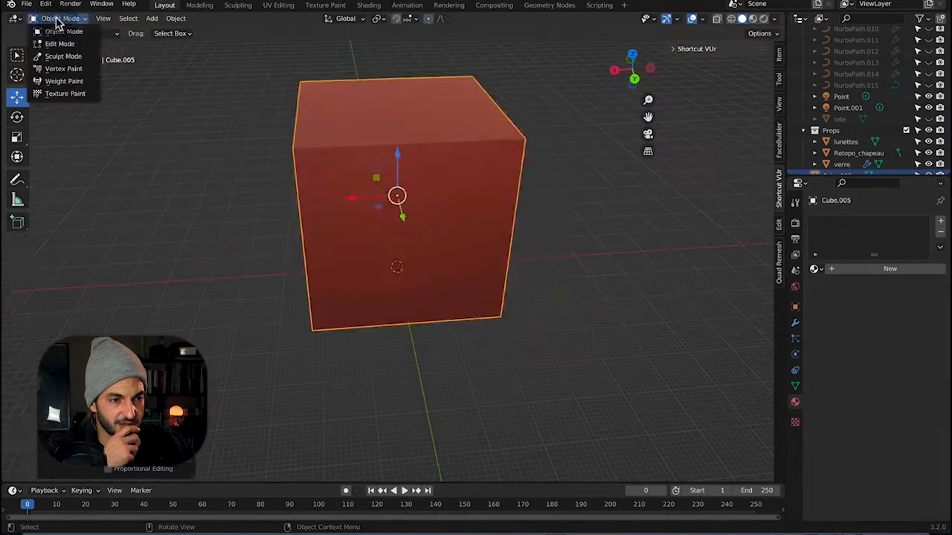
left_click(64, 41)
key("x")
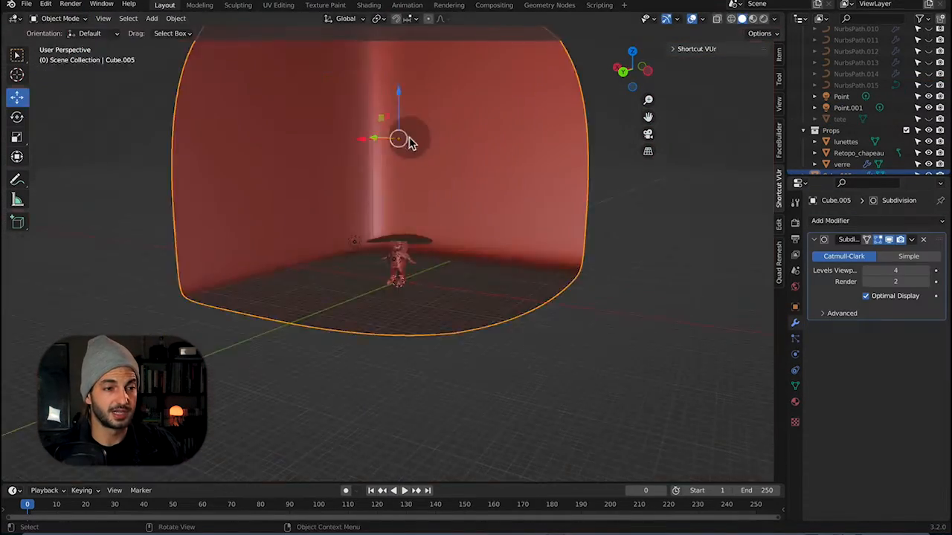
Position the subdivided backdrop so its floor sits directly beneath the character's boots.
key("g")
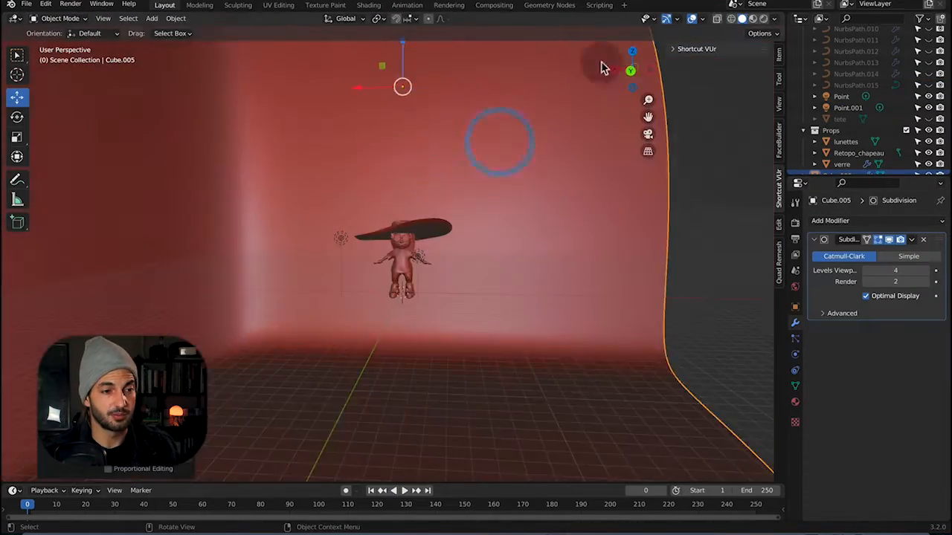
key("ctrl+KP_1")
key("z")
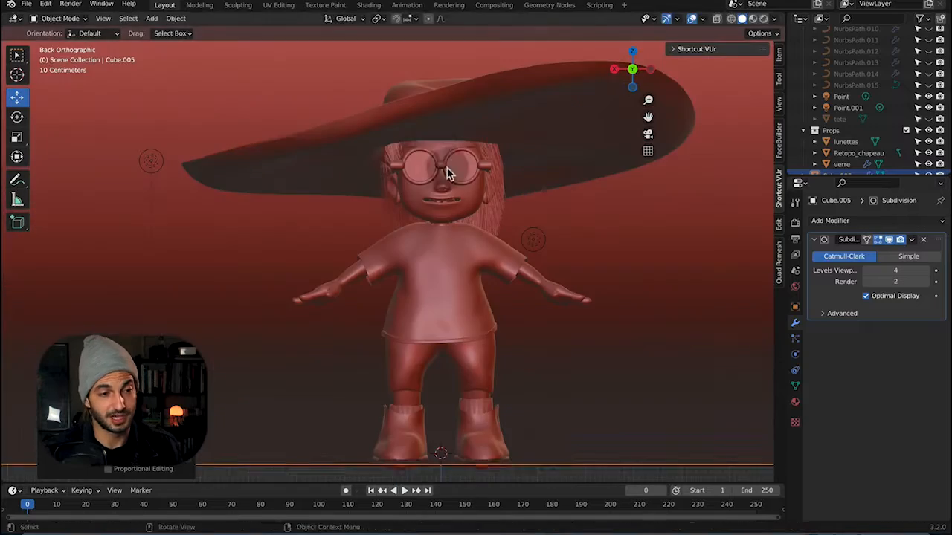
scroll(446, 171, "down", 4)
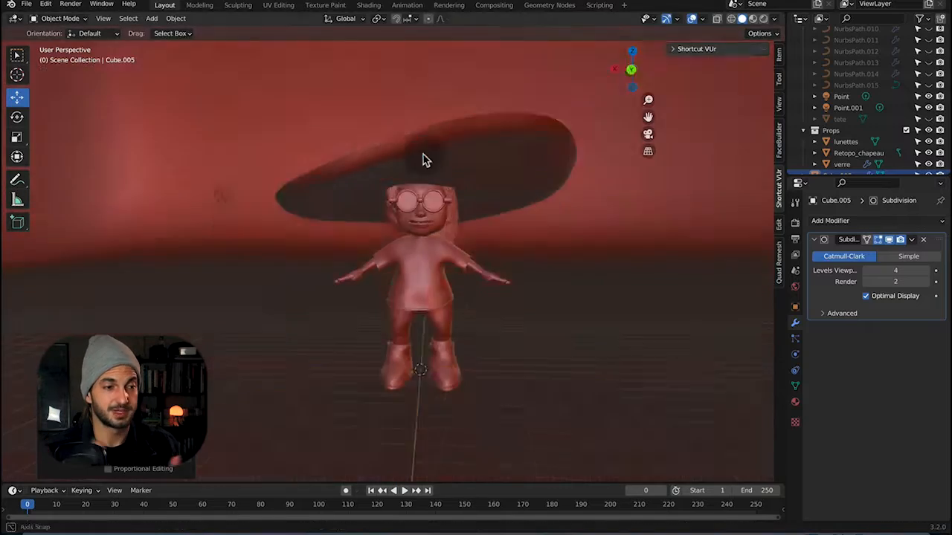
Remove the two old point lights and add an area light scaled to 8.641 beside the character.
left_click(848, 98)
left_click(152, 18)
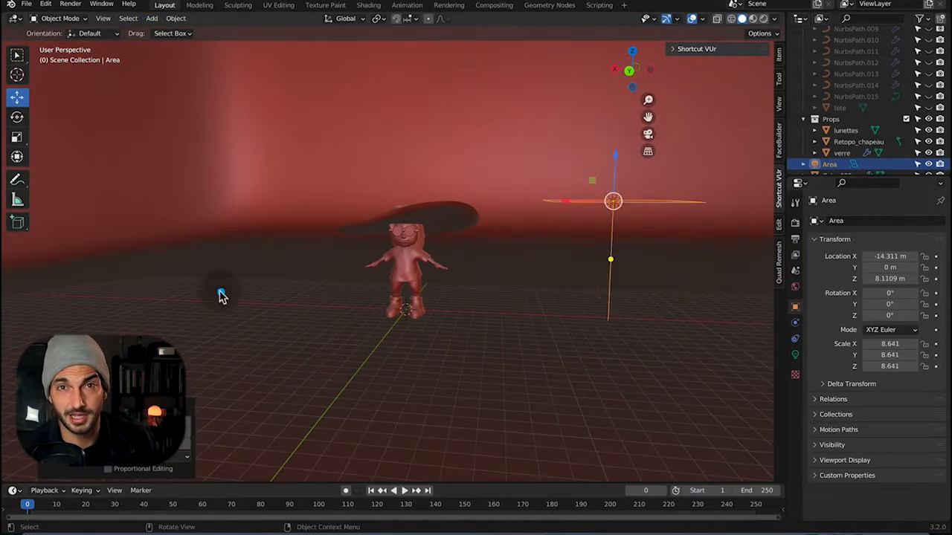
With the hat hidden, aim the area light at the character at scale 17.144 and duplicate it as a second light.
left_click(347, 201)
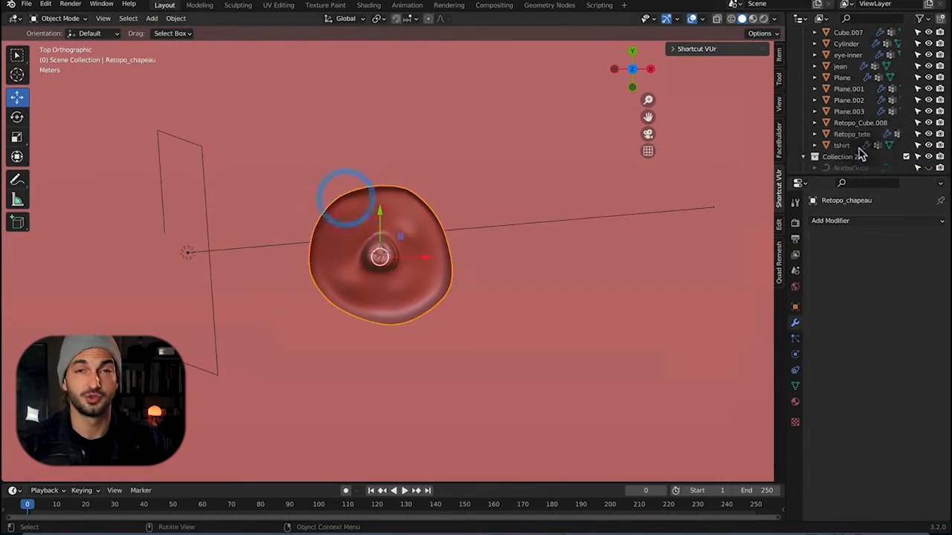
key("h")
left_click(186, 253)
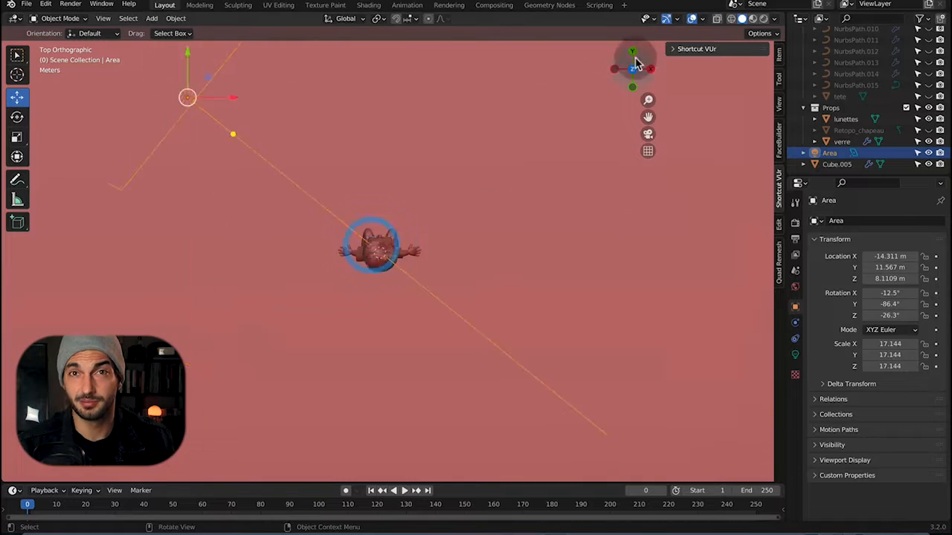
left_click_drag(634, 63, 640, 75)
key("KP_7")
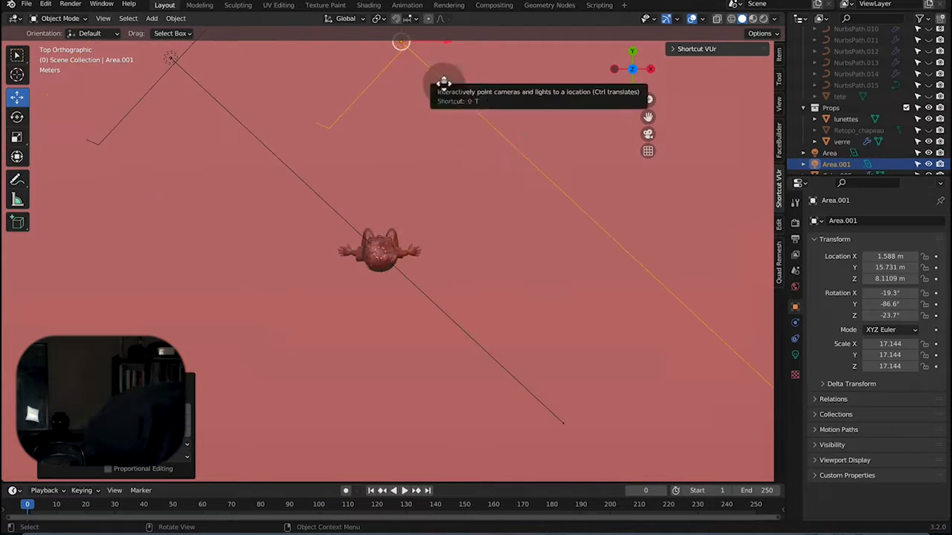
key("g")
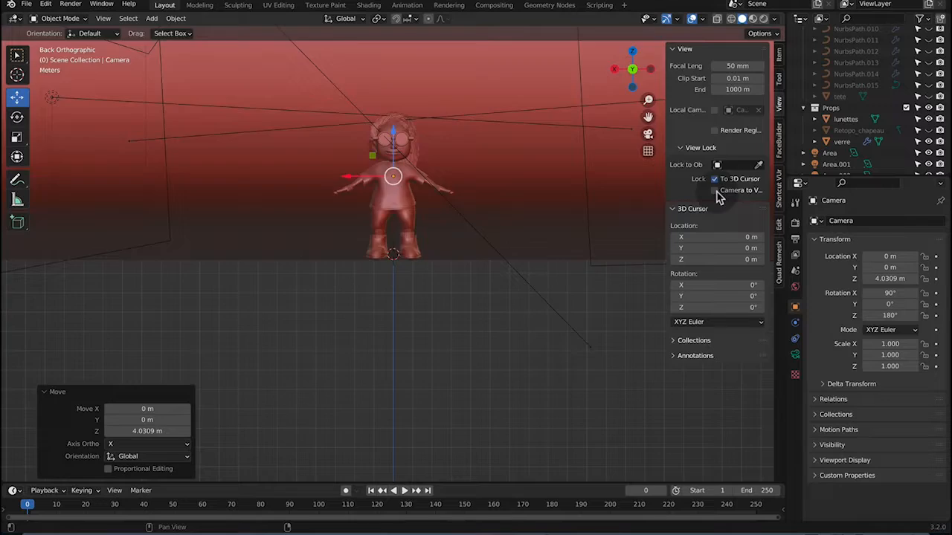
Frame the character through the camera at 85 mm focal length and set the output resolution to 1080 × 1080 px.
key("KP_0")
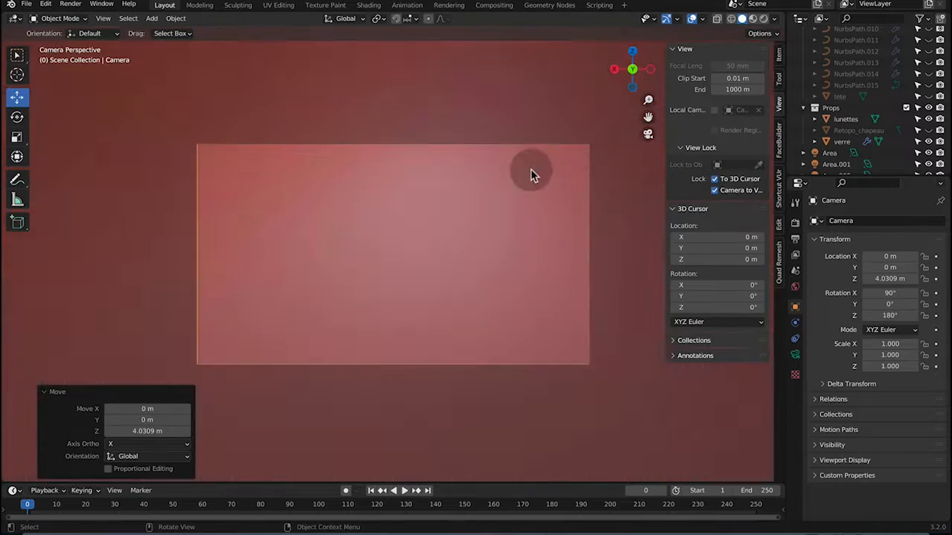
left_click(795, 222)
left_click(795, 238)
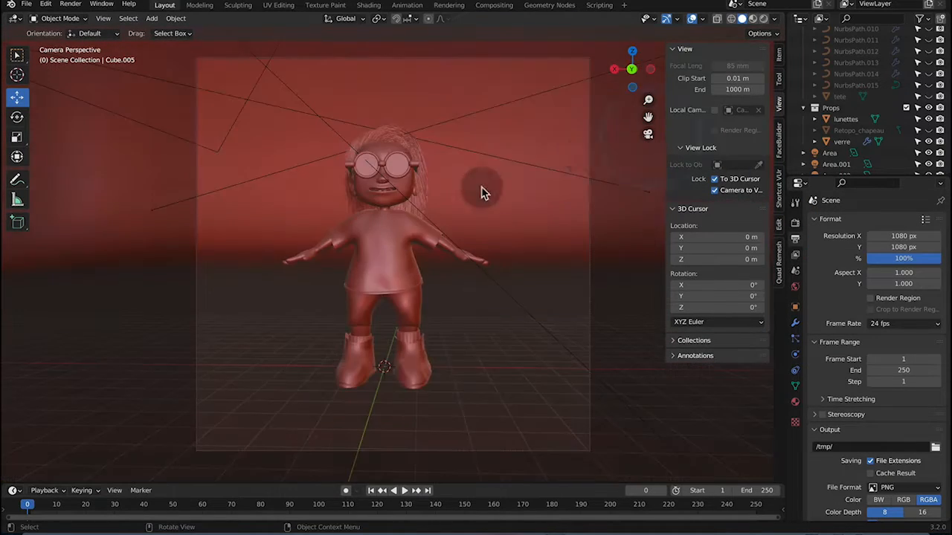
Switch the viewport to rendered shading and give the backdrop cube a dark red material.
left_click(764, 18)
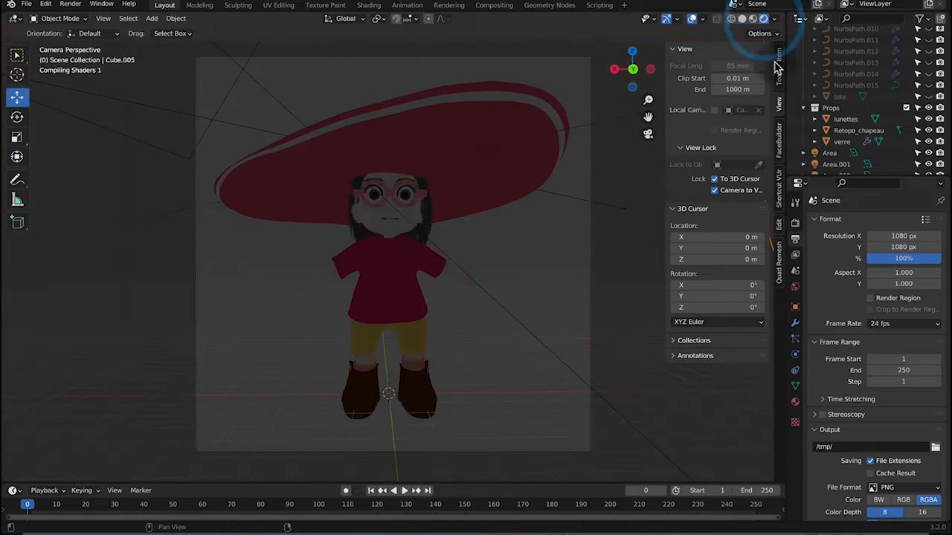
left_click(567, 247)
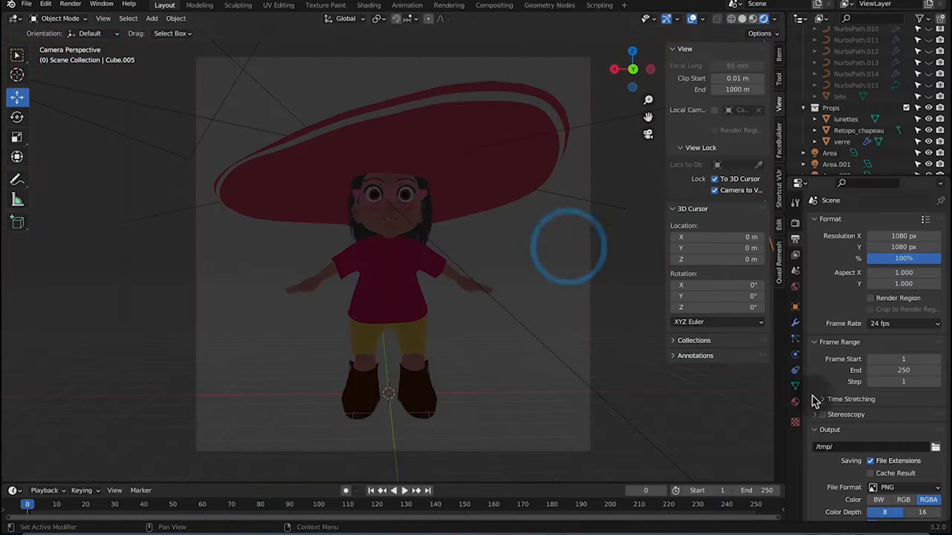
left_click(795, 402)
Set the power of the Area light to 2000 W.
left_click(830, 154)
left_click(795, 355)
double_click(904, 299)
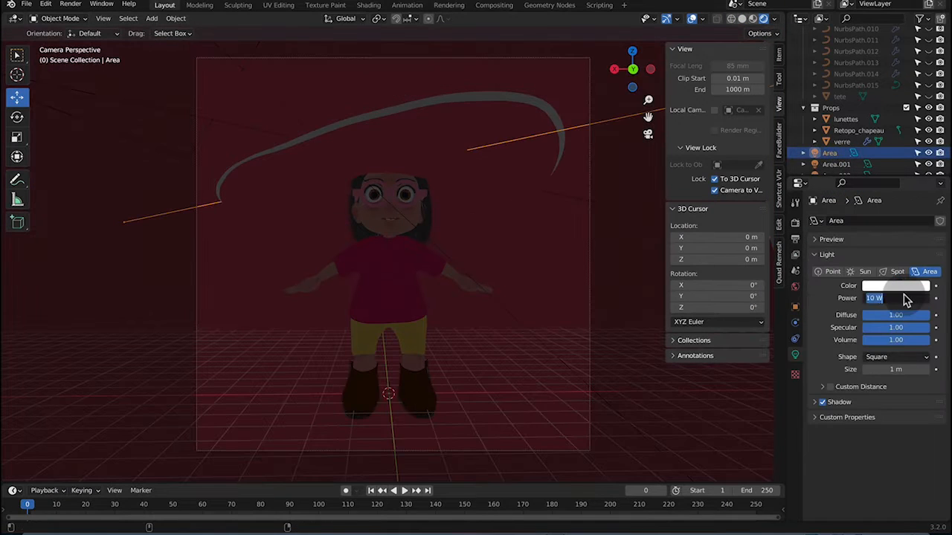
type("2000")
key("Return")
Adjust the Area.001 light's power and colour, and set the Area.002 light's power to 3000 W.
left_click(835, 164)
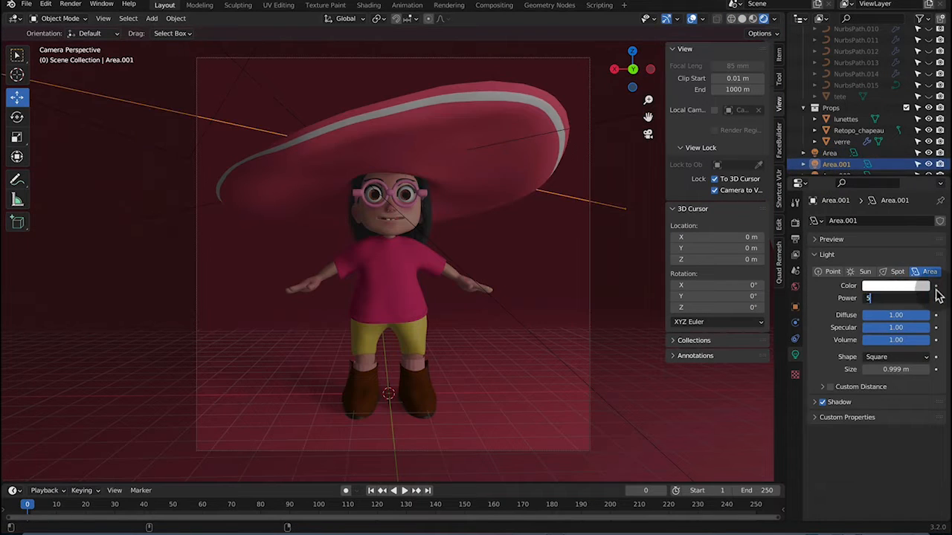
left_click(895, 286)
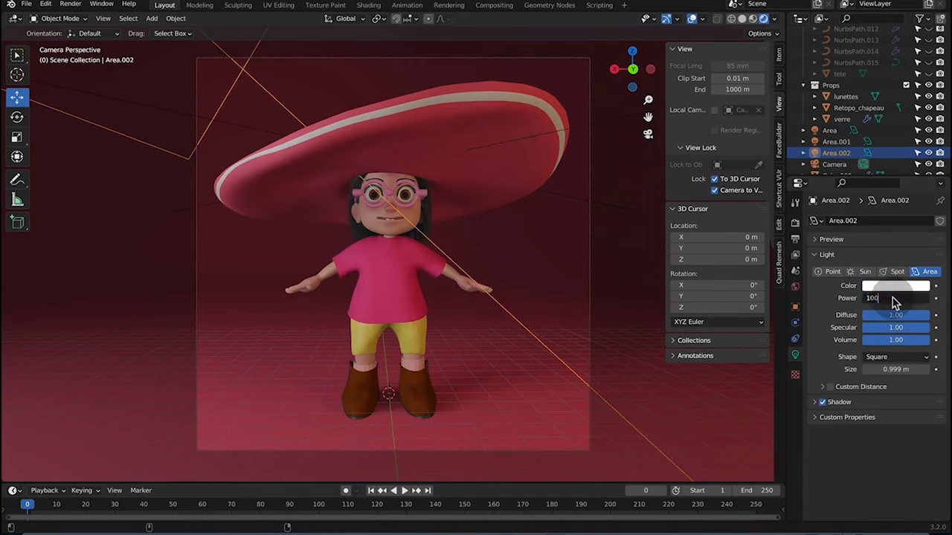
type("3000")
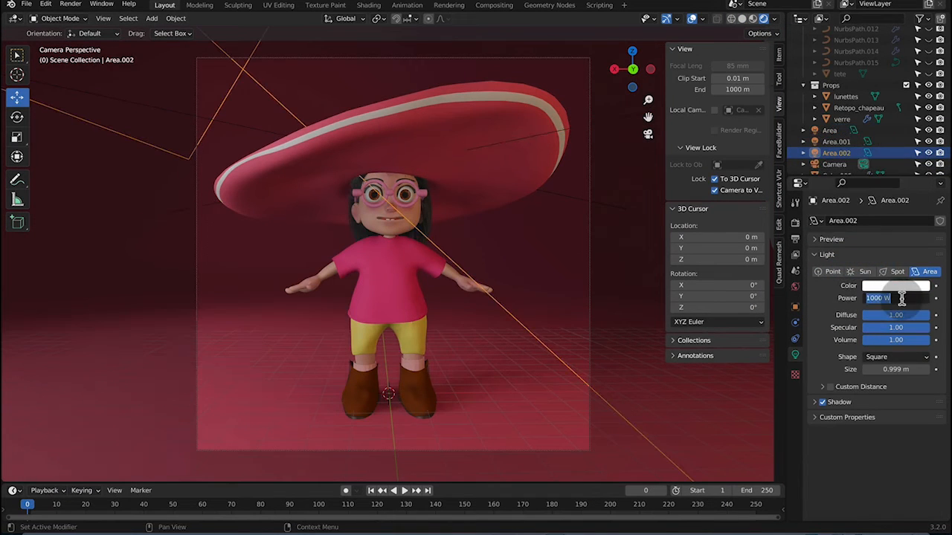
key("Return")
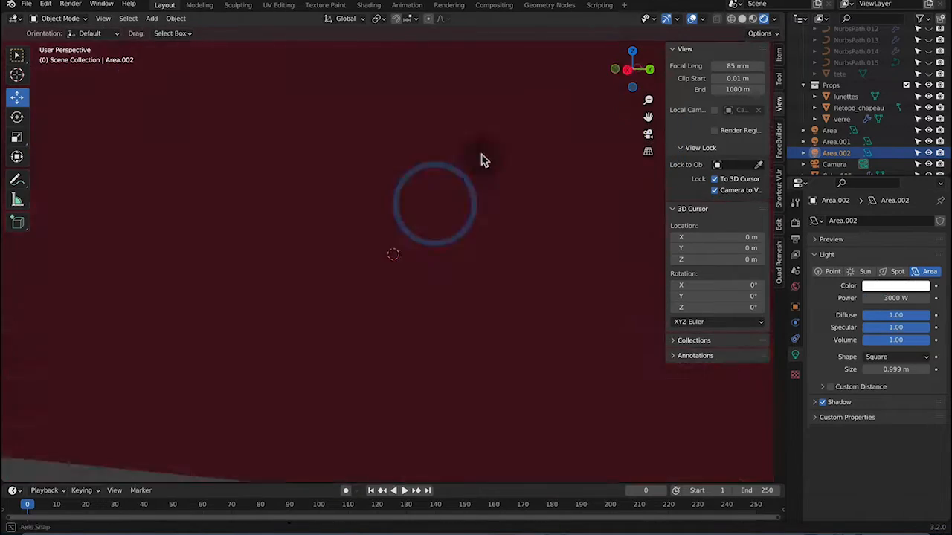
Replace the Area.002 light with a 1000 W point light raised 4.9285 m to the character's head height.
key("KP_0")
key("Return")
key("shift+a")
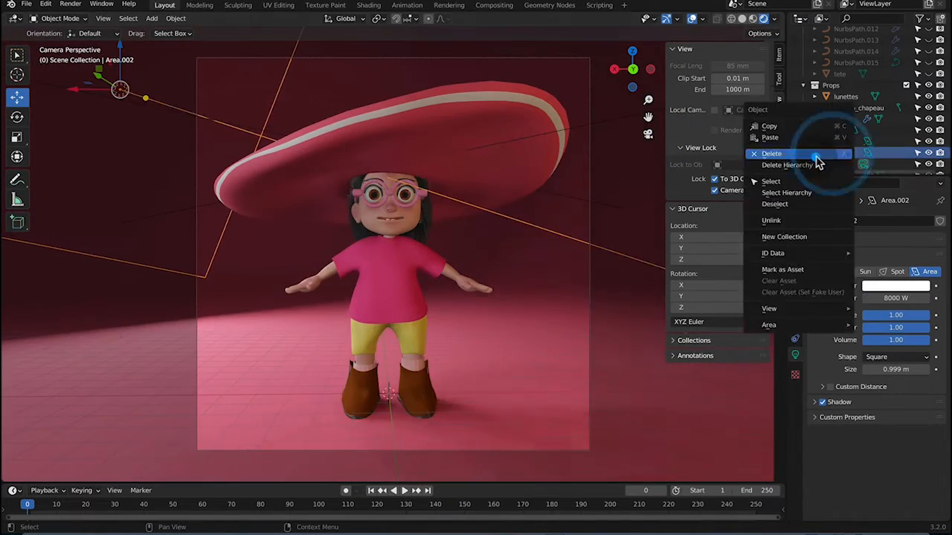
left_click(884, 153)
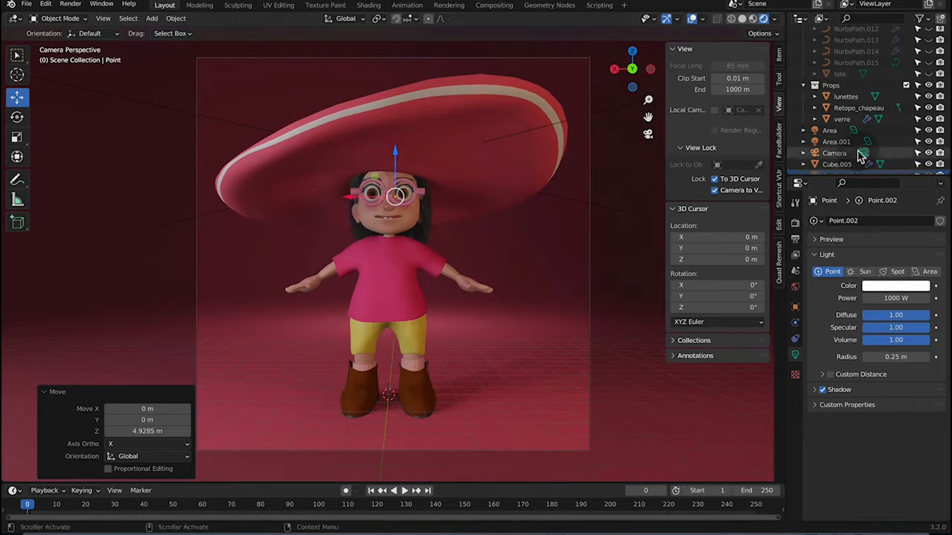
Adjust the Area light's power and set the Area.001 light's power to 7000 W.
left_click(832, 131)
double_click(895, 298)
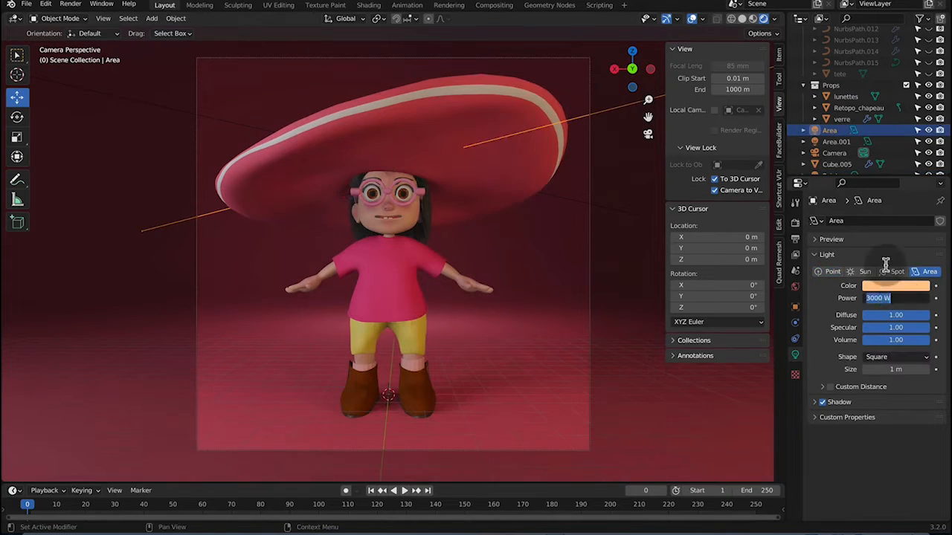
key("Return")
left_click(836, 142)
double_click(898, 298)
type("7000")
key("Return")
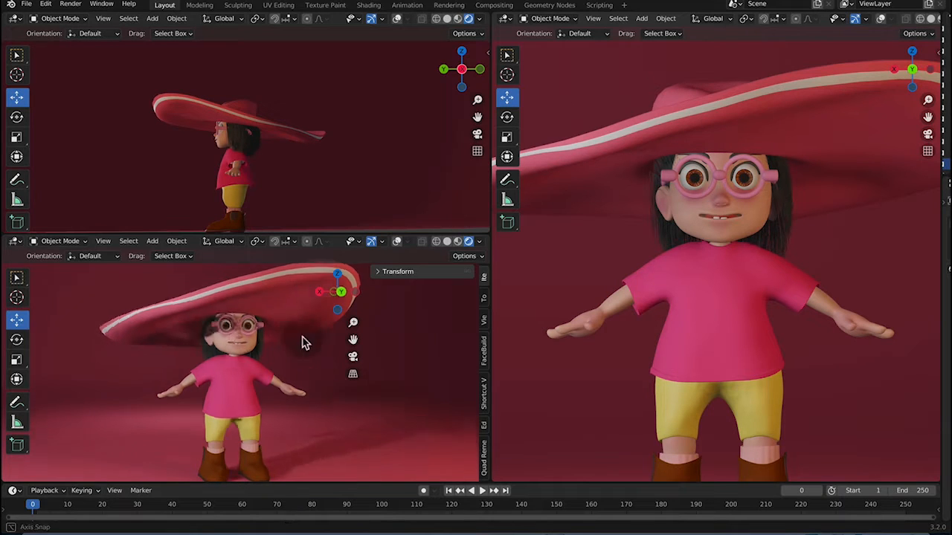
Examine the lit character in the split rendered viewports and switch the large front viewport to solid shading.
left_click(723, 173)
left_click(568, 248)
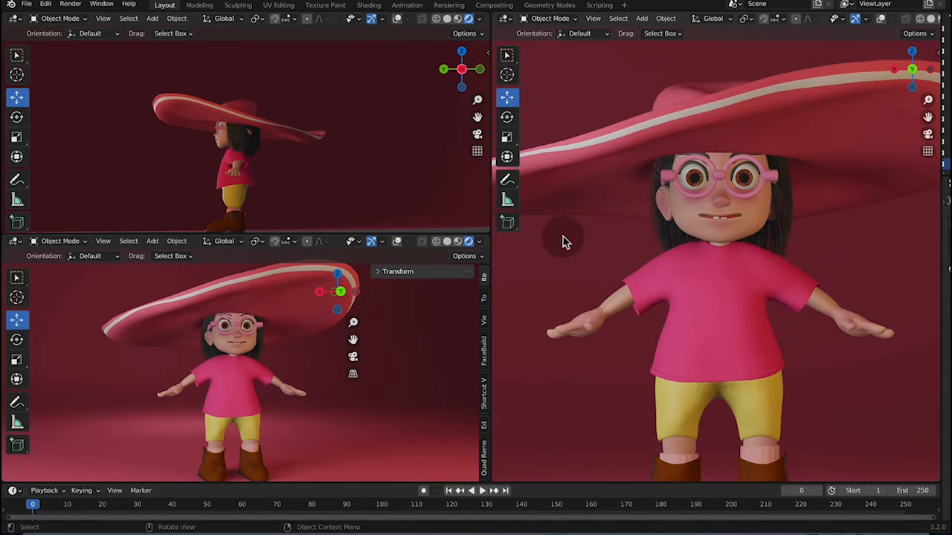
middle_click_drag(309, 339, 288, 338)
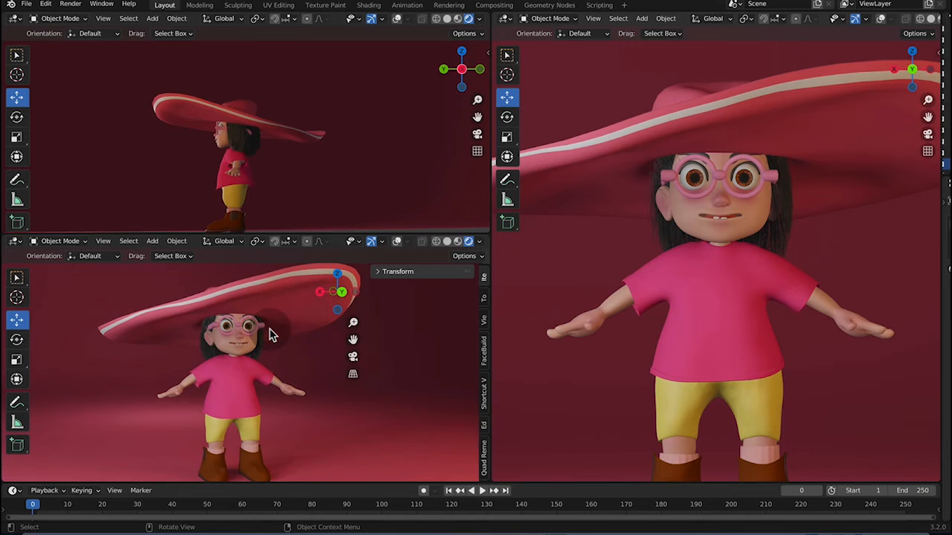
scroll(271, 334, "up", 3)
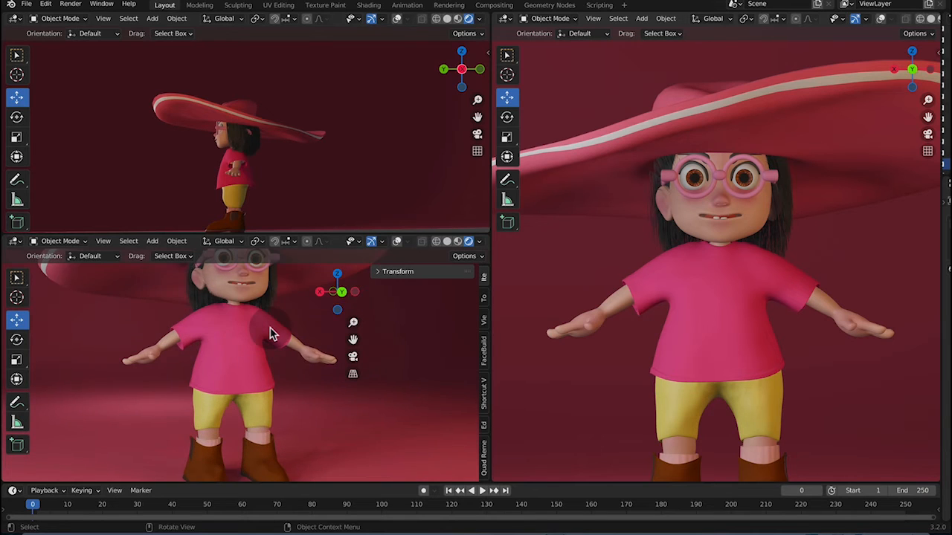
scroll(272, 335, "down", 3)
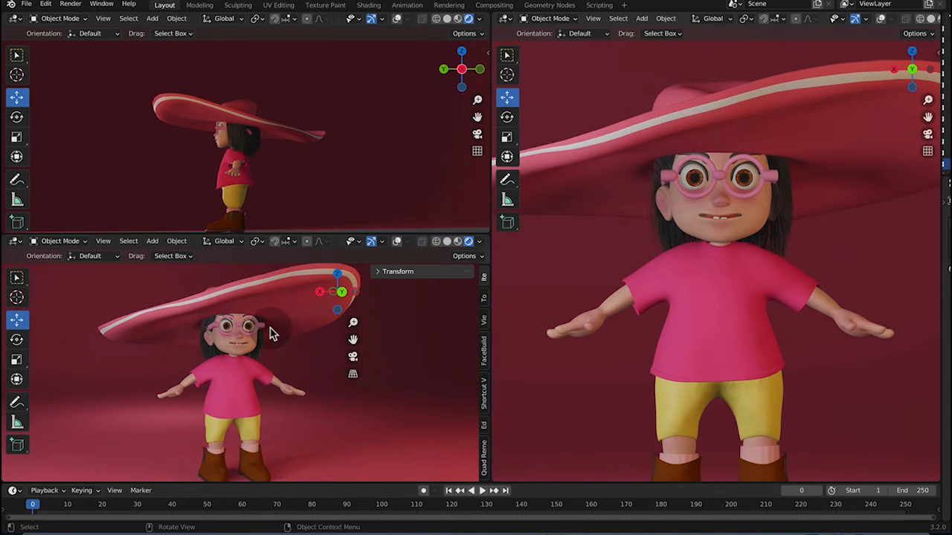
left_click(931, 19)
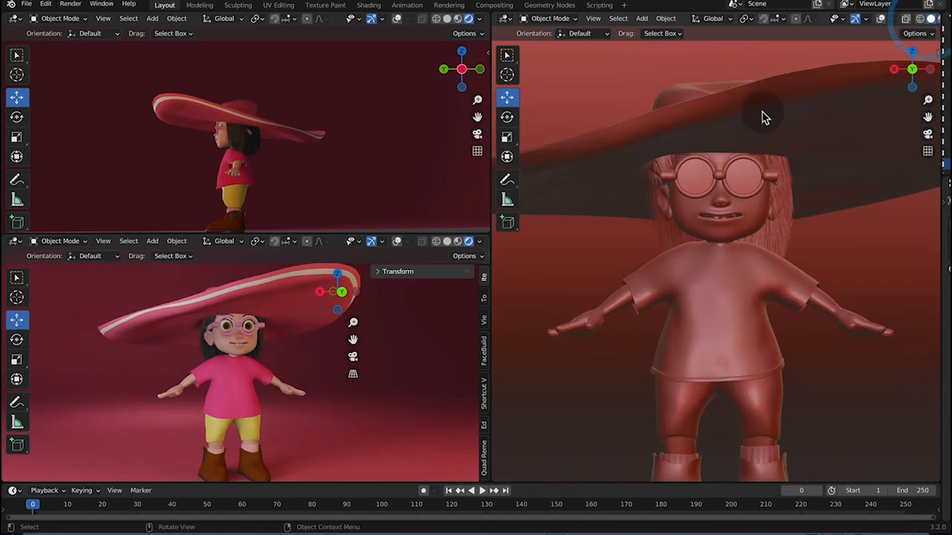
scroll(766, 120, "down", 2)
scroll(766, 121, "up", 2)
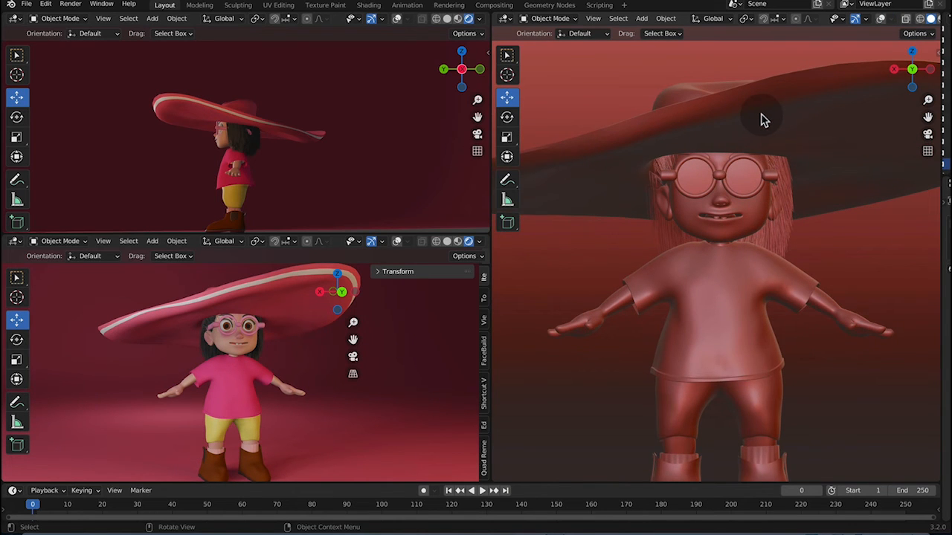